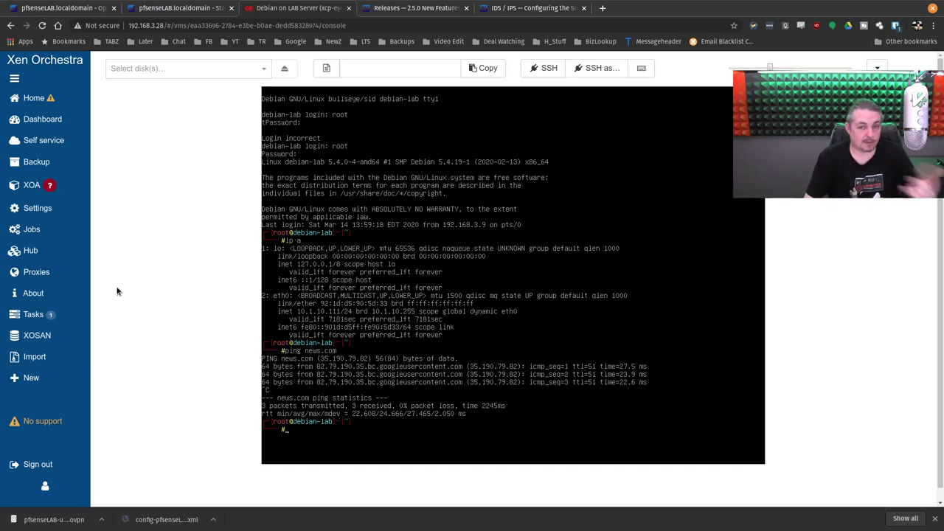
Step: In a new tab, launch the Dell R630 iDRAC entry (192.168.3.33) from Bitwarden, bypassing the certificate warning
{"action": "left_click", "coordinate": [602, 8]}
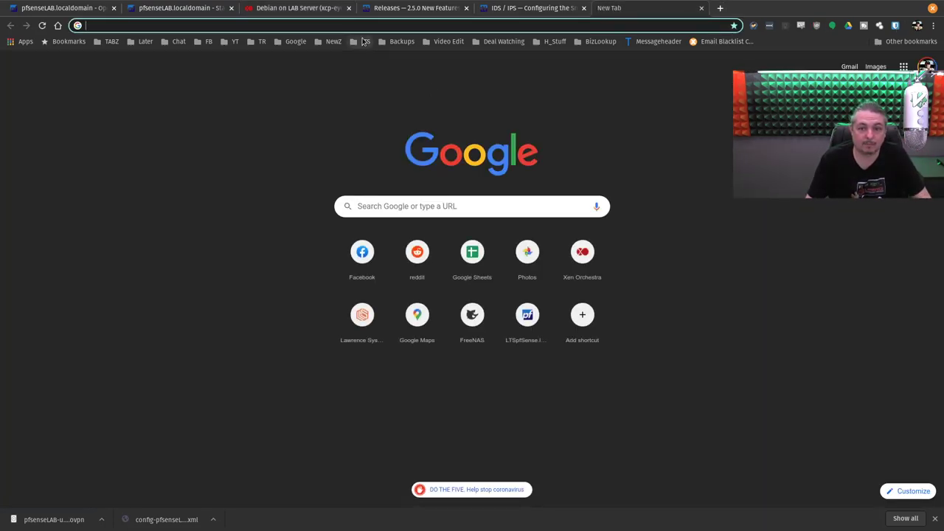
{"action": "left_click", "coordinate": [895, 26]}
{"action": "type", "text": "630"}
{"action": "left_click", "coordinate": [781, 65]}
{"action": "left_click", "coordinate": [873, 196]}
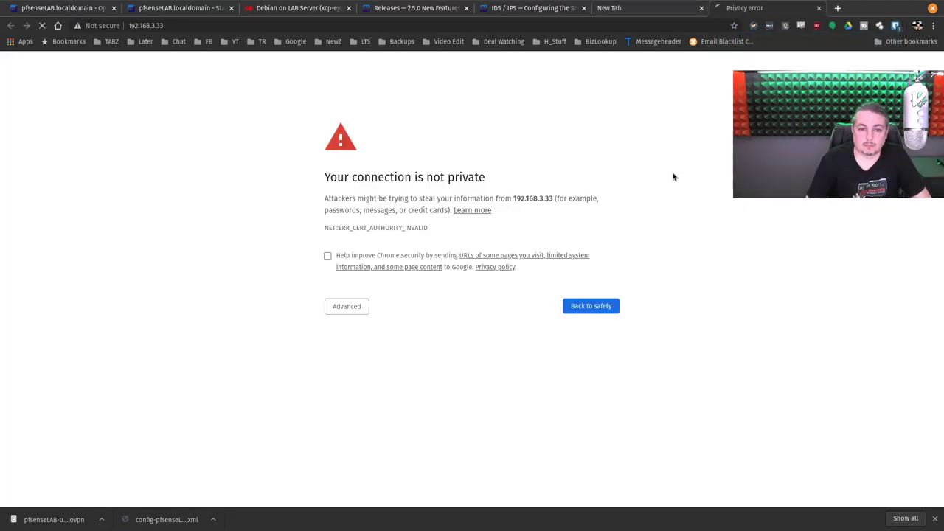
{"action": "left_click", "coordinate": [354, 306]}
{"action": "left_click", "coordinate": [361, 382]}
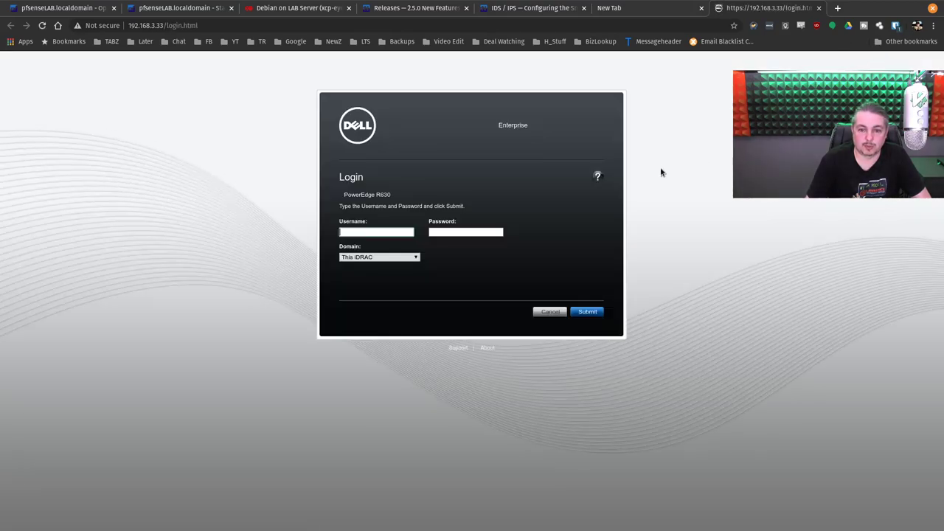
Step: Sign in to iDRAC with the Bitwarden-filled credentials and open Server > Power / Thermal
{"action": "left_click", "coordinate": [895, 25]}
{"action": "left_click", "coordinate": [781, 82]}
{"action": "left_click", "coordinate": [581, 312]}
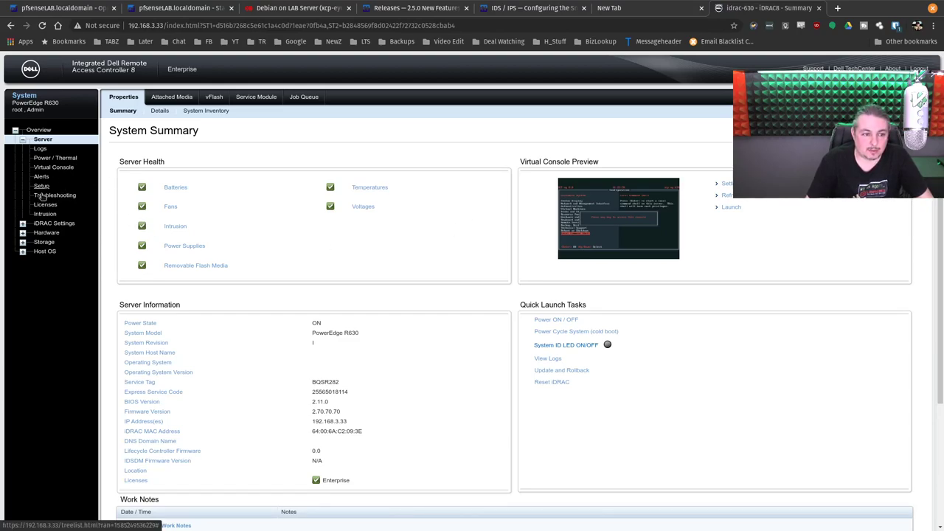
{"action": "left_click", "coordinate": [63, 157]}
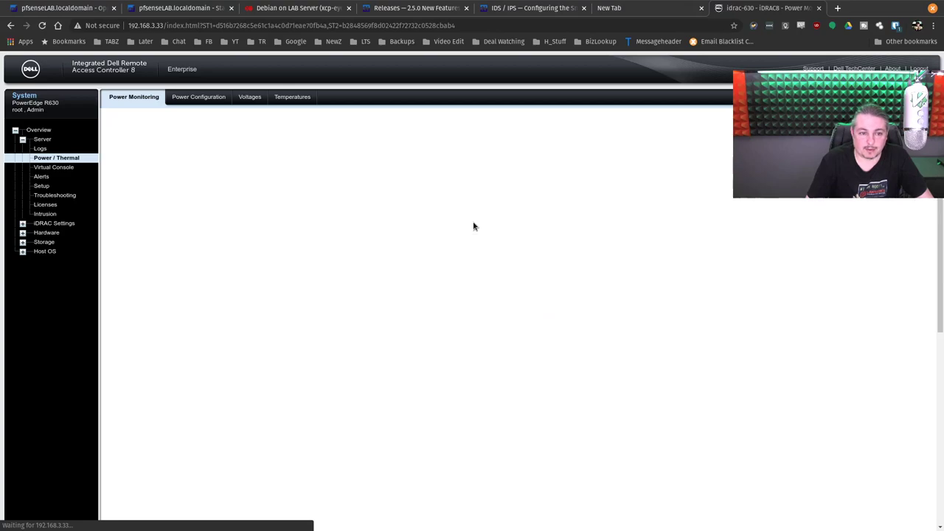
Step: Highlight the Present Reading value '112 Watts (6.22% Capacity)'
{"action": "left_click_drag", "start_coordinate": [515, 233], "coordinate": [596, 235]}
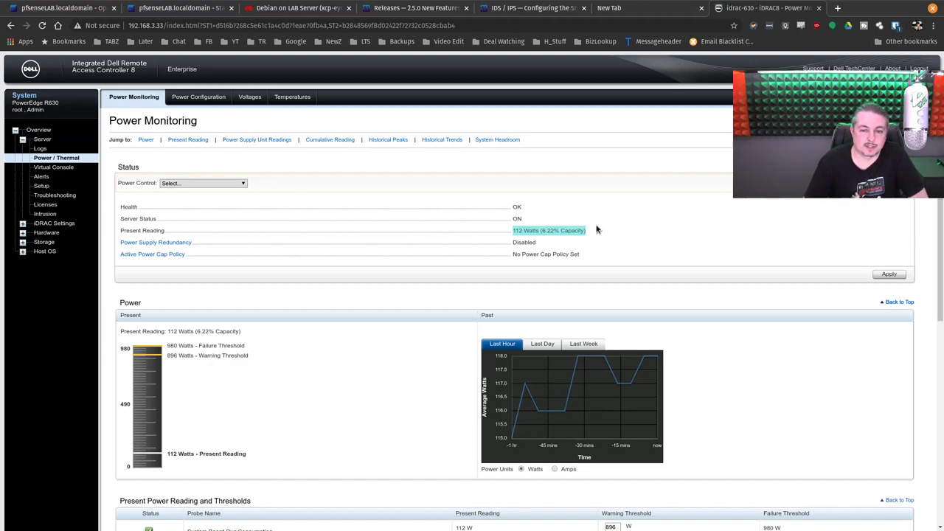
{"action": "left_click", "coordinate": [517, 228]}
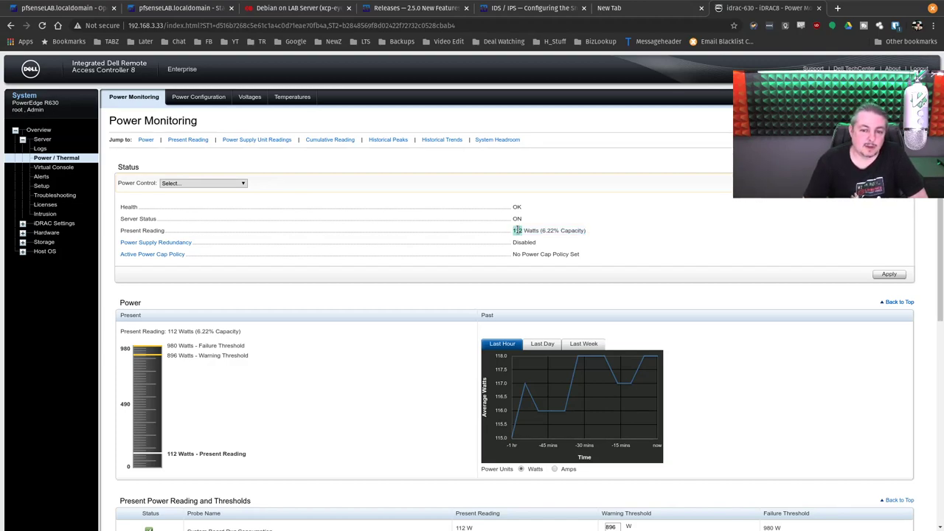
{"action": "triple_click", "coordinate": [517, 230]}
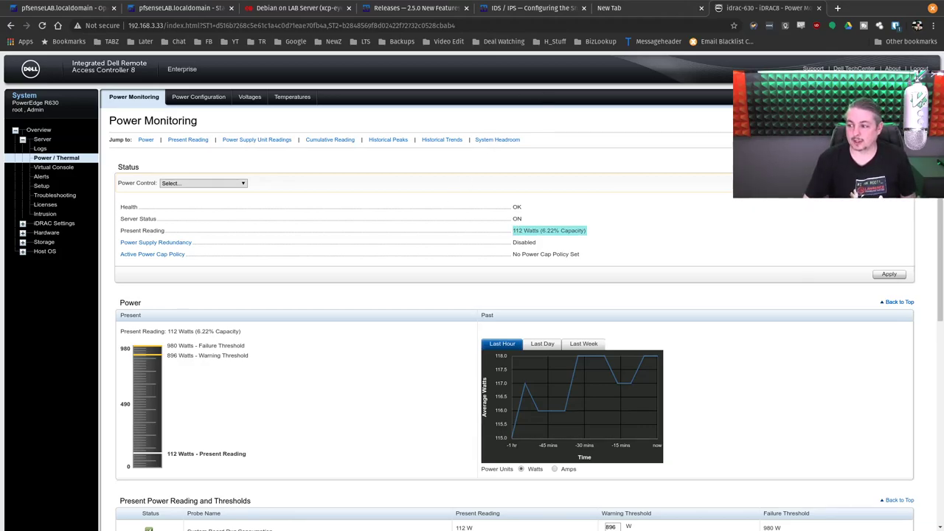
Step: Briefly show the OpenVPN terminal centred on screen, hide it, and return to the empty new tab
{"action": "key", "text": "alt+Tab"}
{"action": "left_click_drag", "start_coordinate": [798, 159], "coordinate": [591, 149]}
{"action": "key", "text": "alt+Tab"}
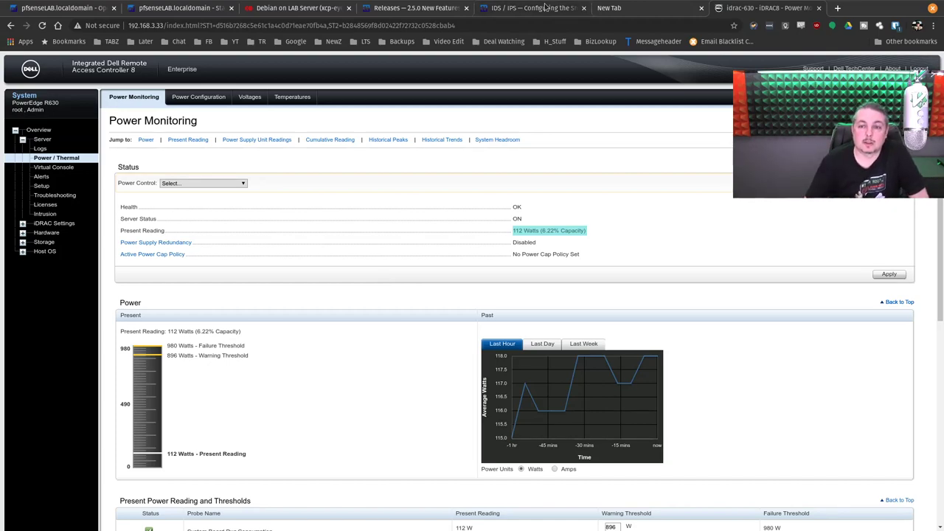
{"action": "left_click", "coordinate": [612, 8]}
Step: Search r/pfsense for 'wireguard', open the Netgate sponsoring post, and background-open its first svnweb revision link
{"action": "type", "text": "reddit.com"}
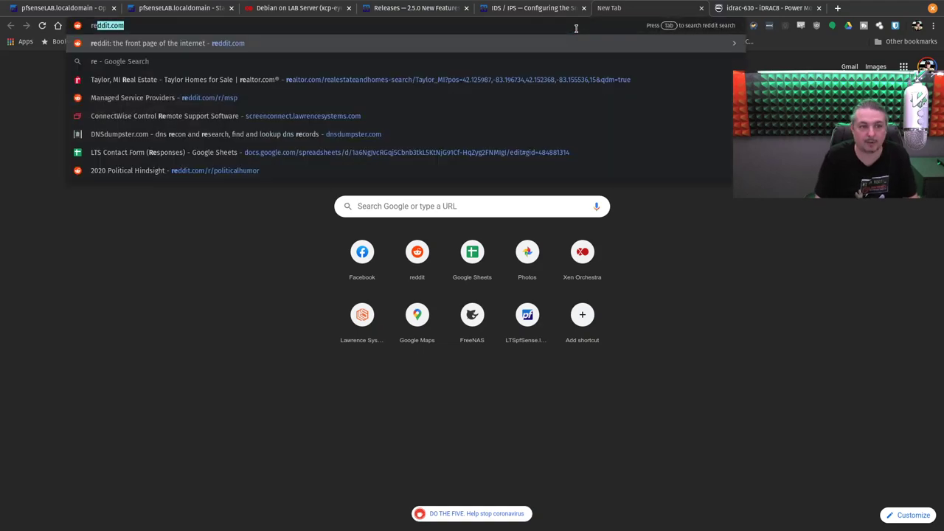
{"action": "key", "text": "Down"}
{"action": "key", "text": "Down"}
{"action": "key", "text": "Down"}
{"action": "type", "text": "pf"}
{"action": "key", "text": "Return"}
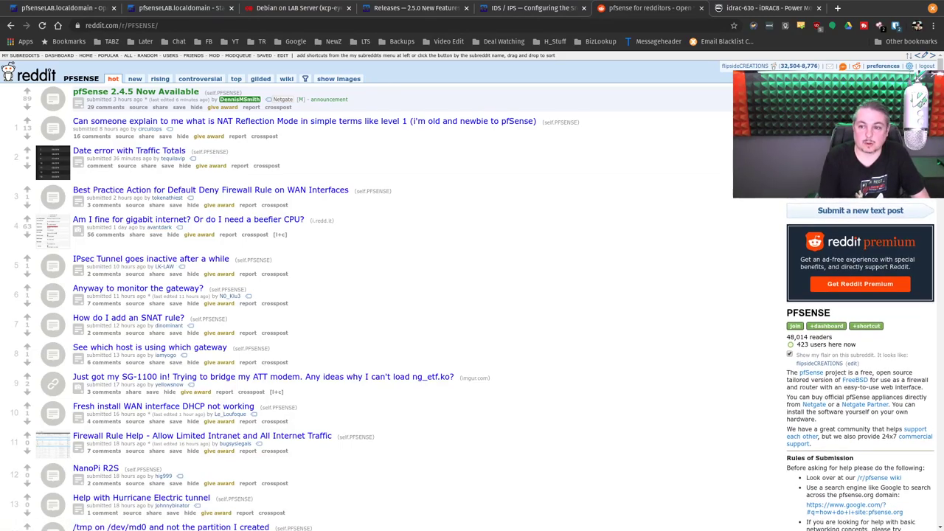
{"action": "key", "text": "Return"}
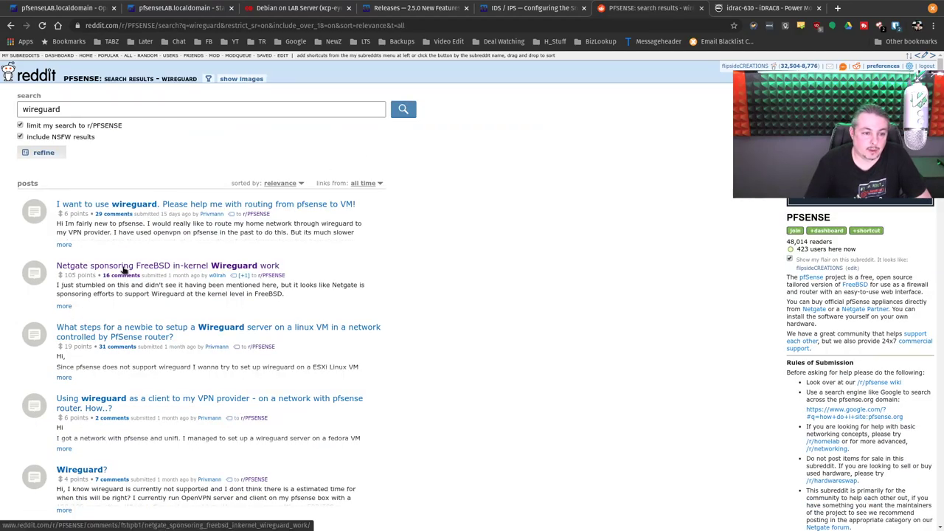
{"action": "left_click", "coordinate": [124, 267]}
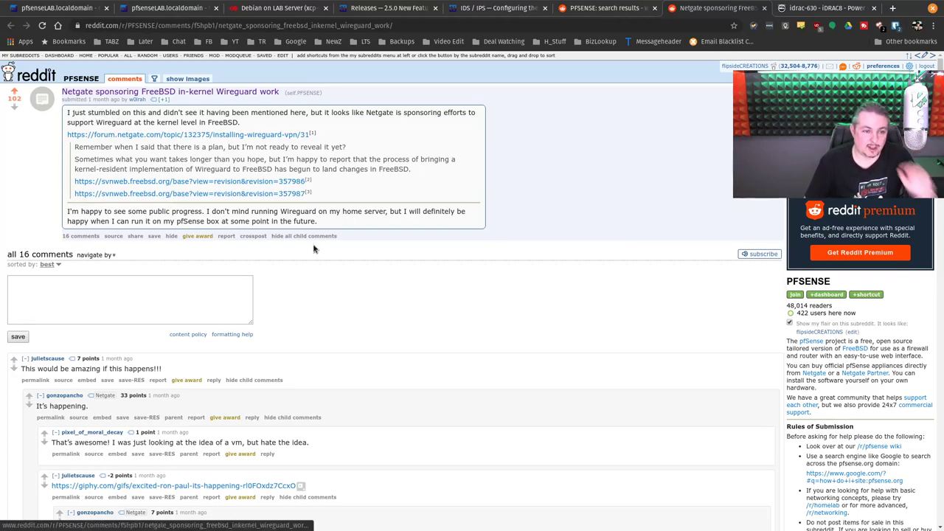
{"action": "scroll", "coordinate": [315, 250], "scroll_direction": "down", "scroll_amount": 1}
{"action": "middle_click", "coordinate": [217, 159]}
Step: Highlight the Netgate 'Sponsored by' line on revision 357986, then go back to the Reddit post
{"action": "left_click", "coordinate": [730, 8]}
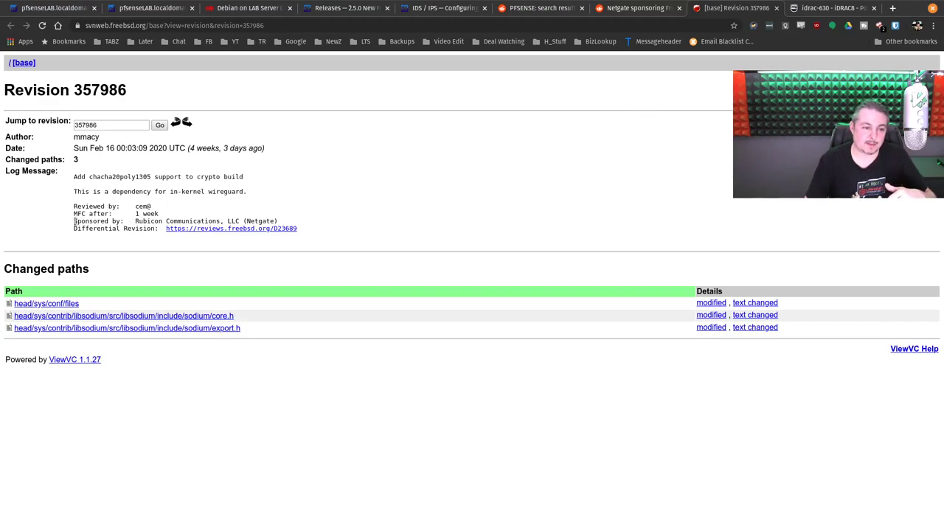
{"action": "left_click_drag", "start_coordinate": [75, 221], "coordinate": [288, 221]}
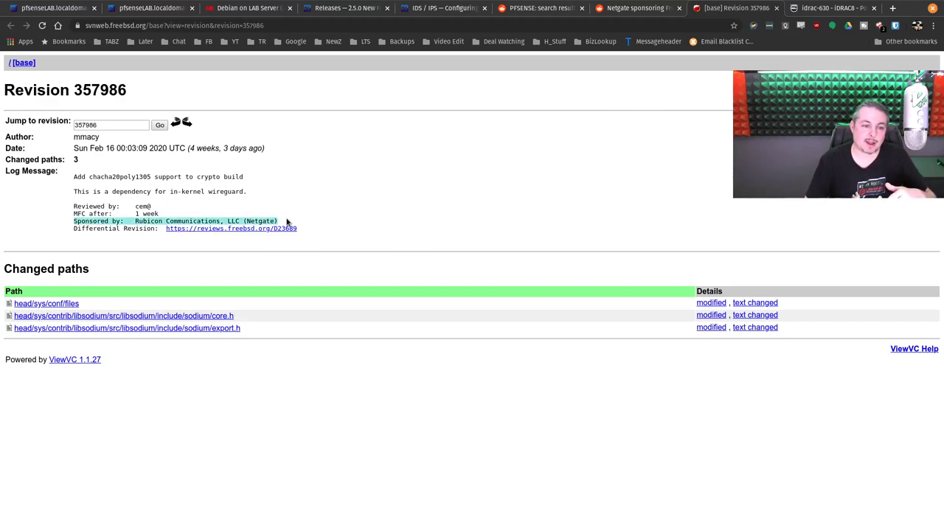
{"action": "left_click", "coordinate": [640, 9]}
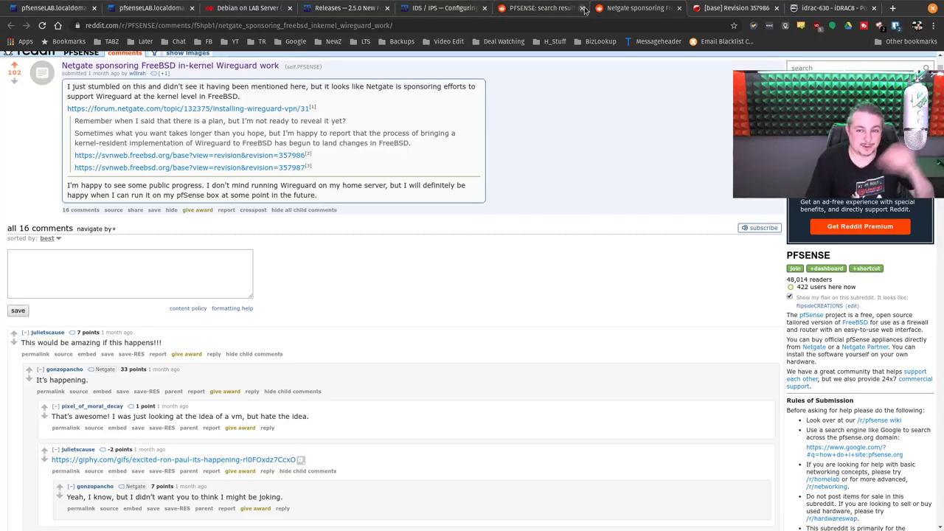
Step: Close the Reddit, revision 357986 and iDRAC tabs, then scroll the Snort guide to the LAN Preprocessor section
{"action": "middle_click", "coordinate": [616, 13]}
{"action": "middle_click", "coordinate": [616, 13]}
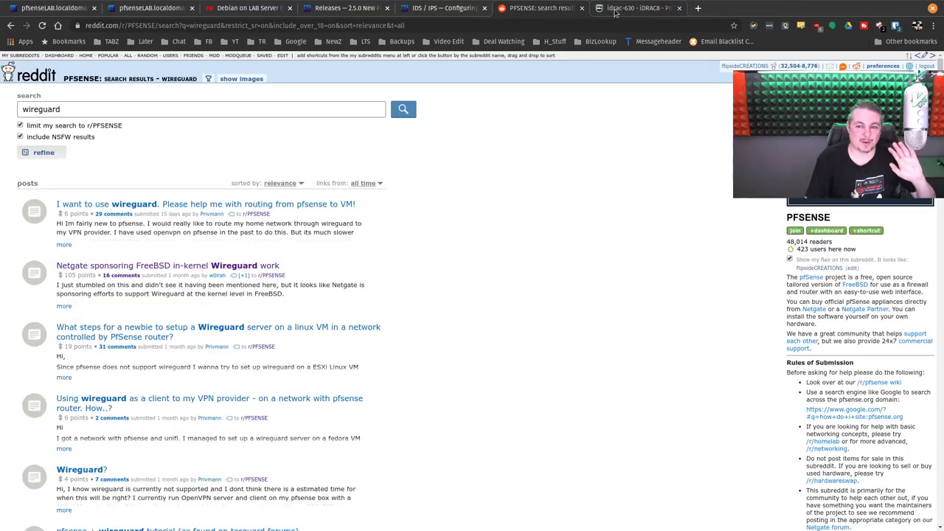
{"action": "left_click", "coordinate": [615, 13]}
{"action": "middle_click", "coordinate": [615, 13]}
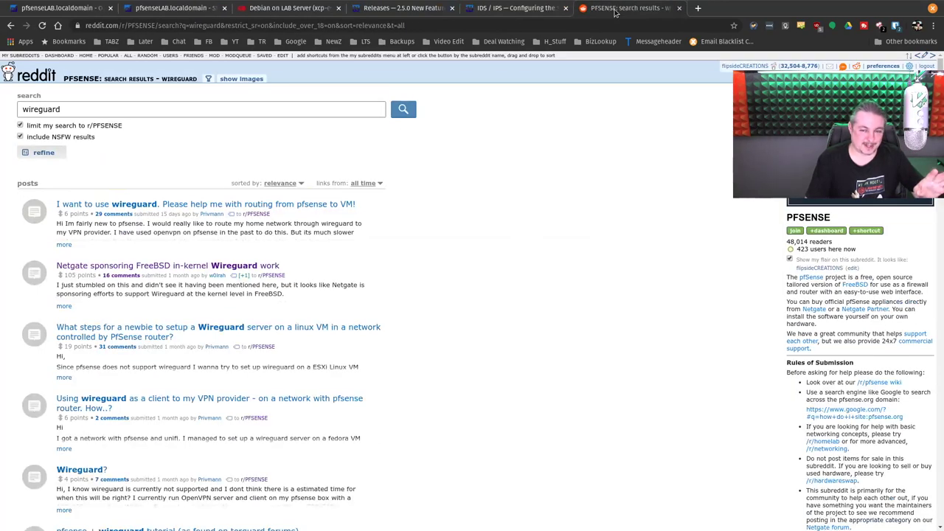
{"action": "middle_click", "coordinate": [601, 12]}
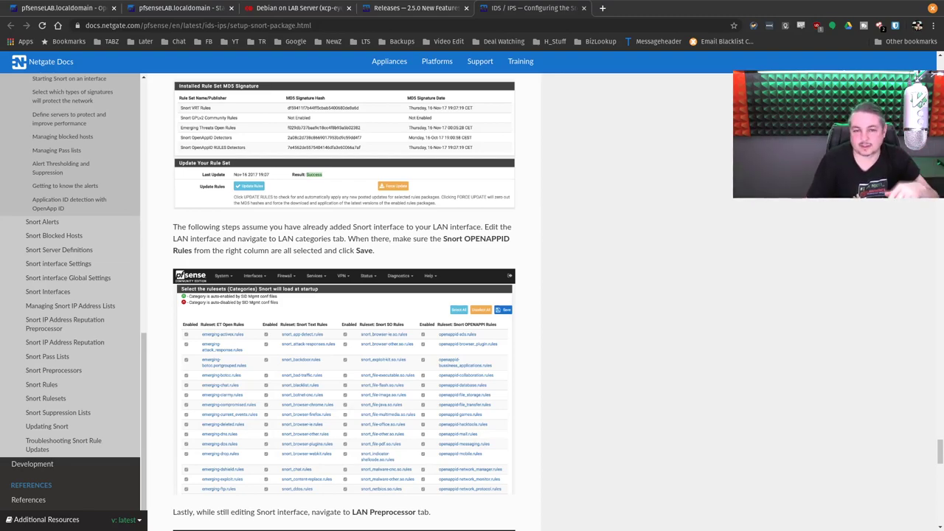
{"action": "scroll", "coordinate": [553, 284], "scroll_direction": "down", "scroll_amount": 1}
{"action": "scroll", "coordinate": [551, 288], "scroll_direction": "down", "scroll_amount": 2}
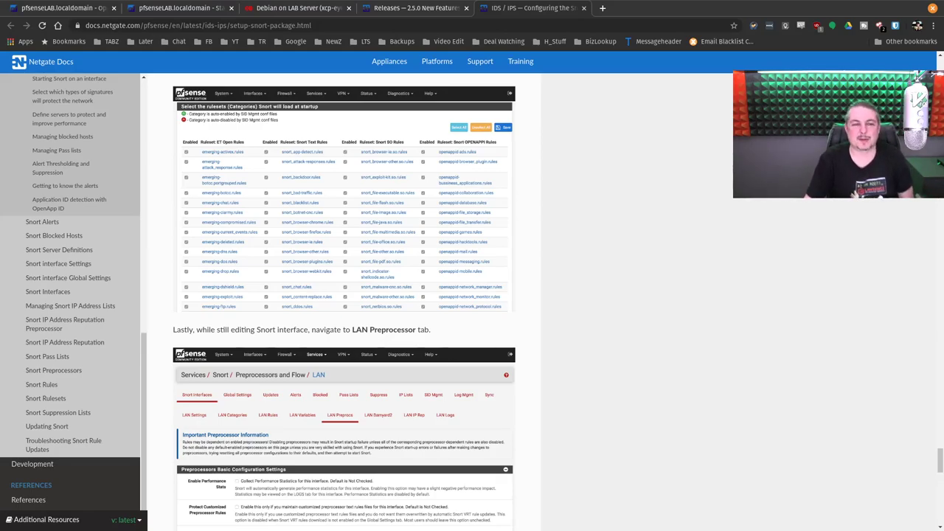
Step: Load lawrencesystems.com in a new tab
{"action": "left_click", "coordinate": [603, 8]}
{"action": "type", "text": "law"}
{"action": "key", "text": "Return"}
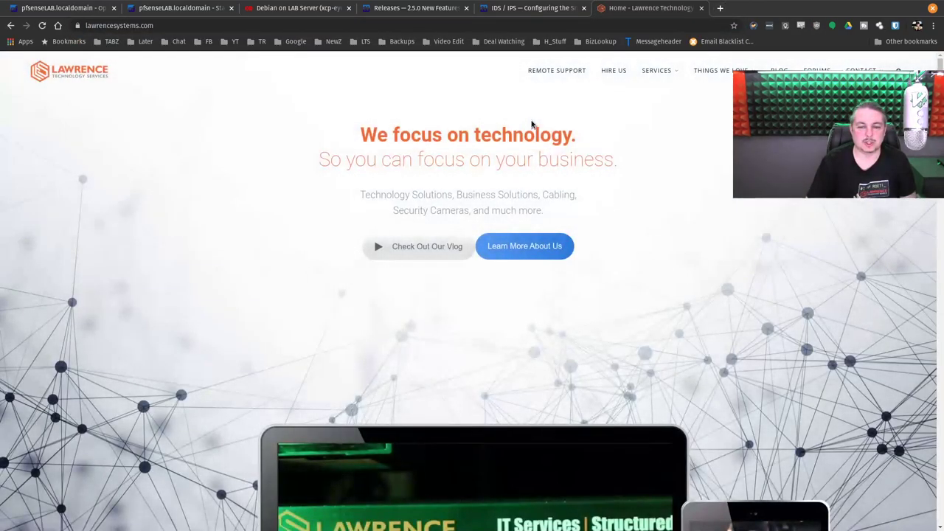
Step: Scroll through the Lawrence Technology homepage, then close its tab
{"action": "scroll", "coordinate": [529, 166], "scroll_direction": "down", "scroll_amount": 3}
{"action": "scroll", "coordinate": [530, 166], "scroll_direction": "down", "scroll_amount": 4}
{"action": "scroll", "coordinate": [530, 163], "scroll_direction": "up", "scroll_amount": 2}
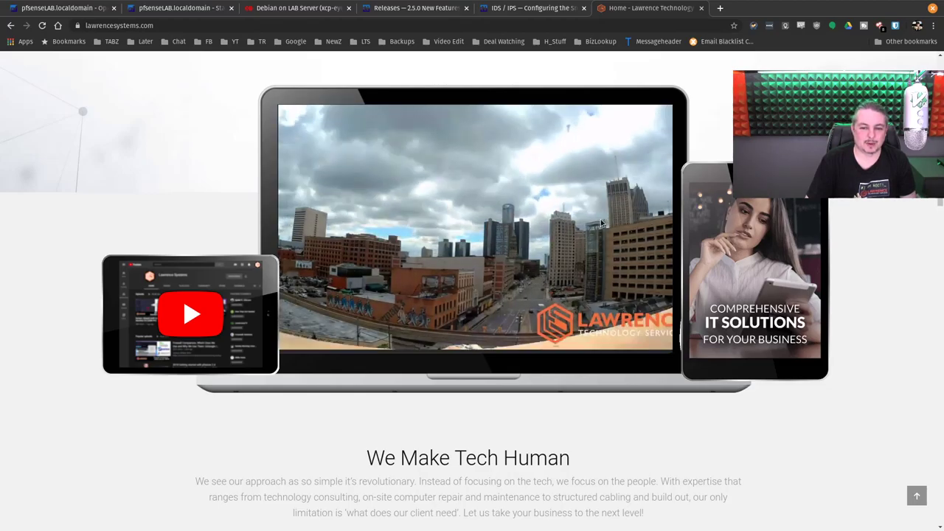
{"action": "scroll", "coordinate": [394, 315], "scroll_direction": "down", "scroll_amount": 7}
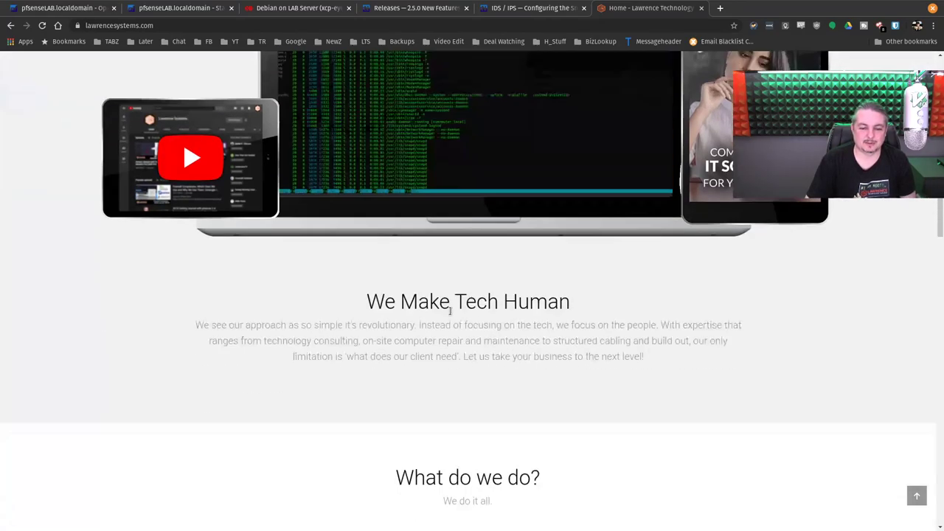
{"action": "scroll", "coordinate": [469, 348], "scroll_direction": "down", "scroll_amount": 15}
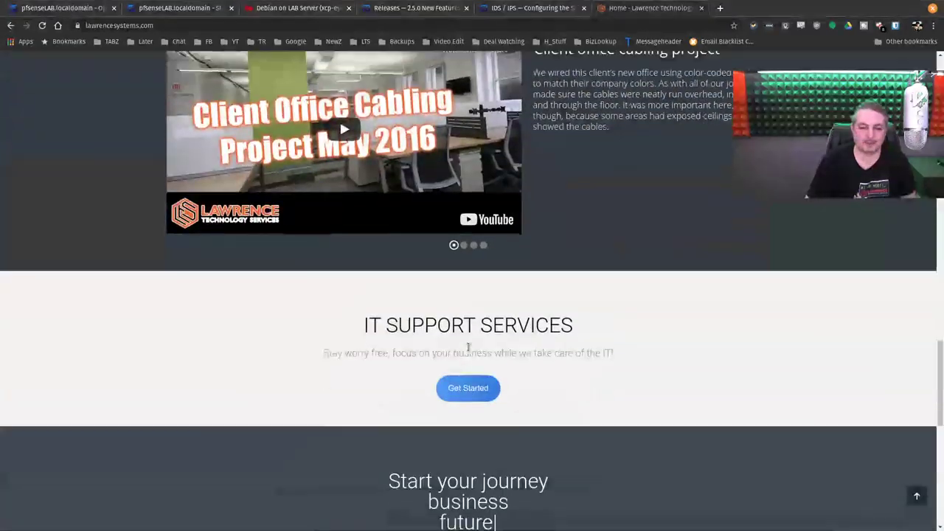
{"action": "scroll", "coordinate": [472, 351], "scroll_direction": "down", "scroll_amount": 4}
{"action": "scroll", "coordinate": [495, 373], "scroll_direction": "up", "scroll_amount": 14}
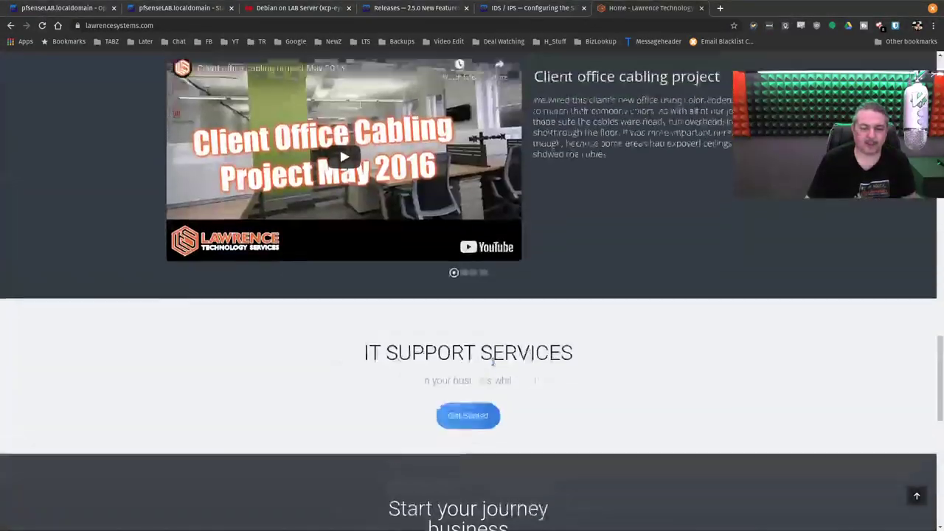
{"action": "scroll", "coordinate": [496, 366], "scroll_direction": "up", "scroll_amount": 10}
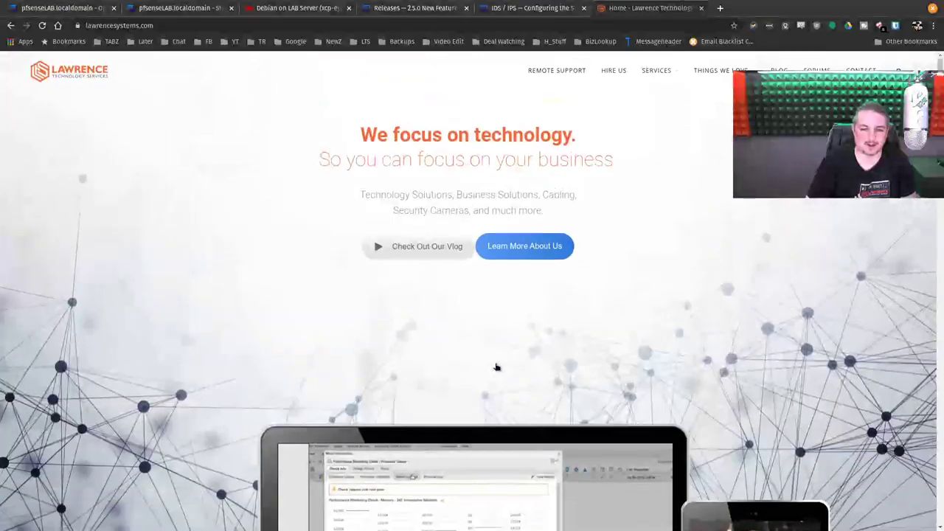
{"action": "scroll", "coordinate": [495, 366], "scroll_direction": "down", "scroll_amount": 3}
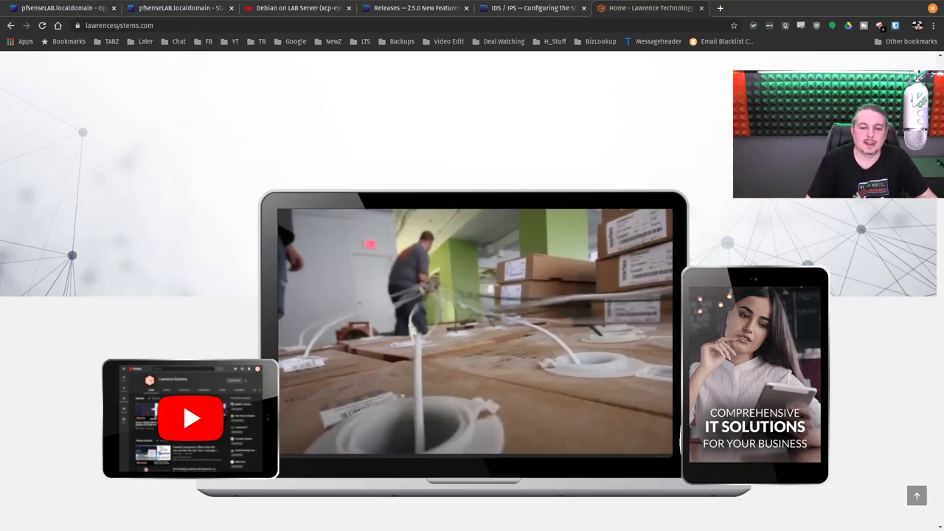
{"action": "middle_click", "coordinate": [666, 11]}
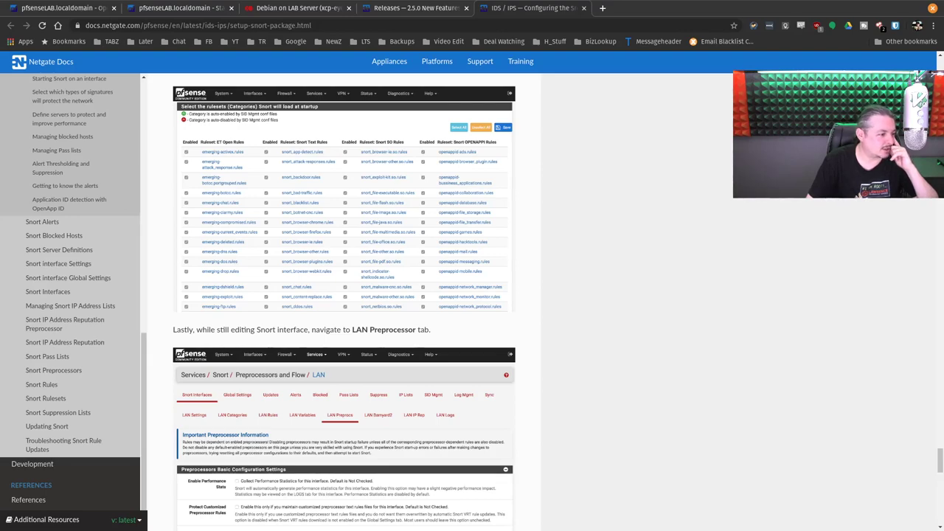
Step: Restore the Chrome window to a smaller size and maximize it again
{"action": "key", "text": "super+Down"}
{"action": "key", "text": "super+Up"}
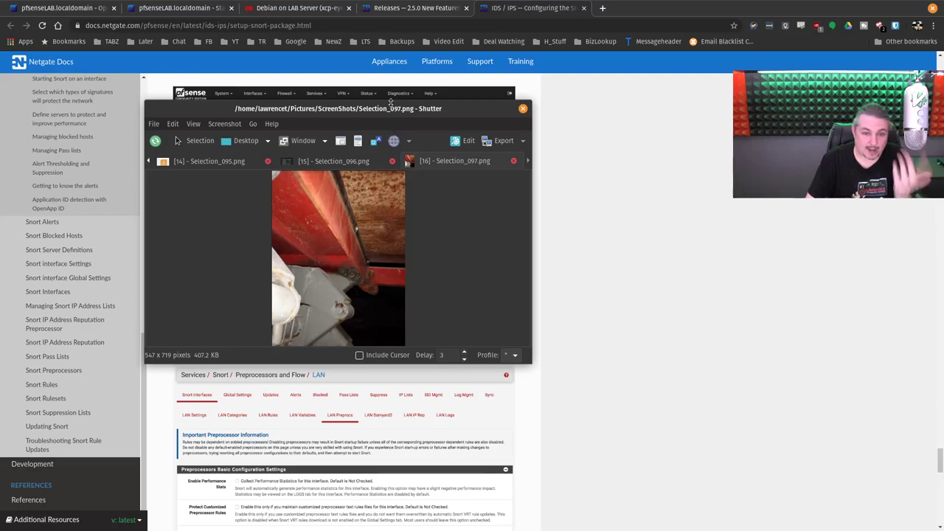
Step: Dismiss the Shutter window with Ctrl+Q
{"action": "key", "text": "ctrl+q"}
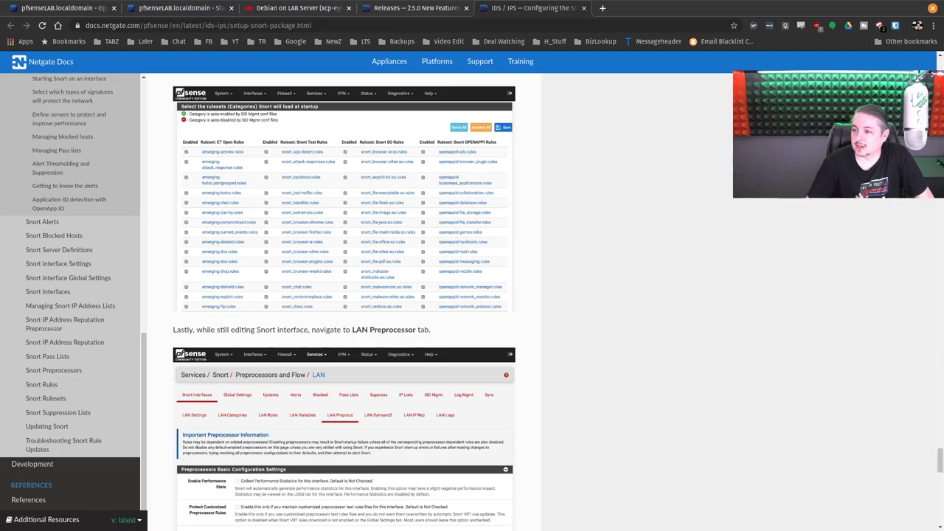
Step: Move the Shutter window showing Selection_098.png further left
{"action": "left_click_drag", "start_coordinate": [309, 152], "coordinate": [259, 149]}
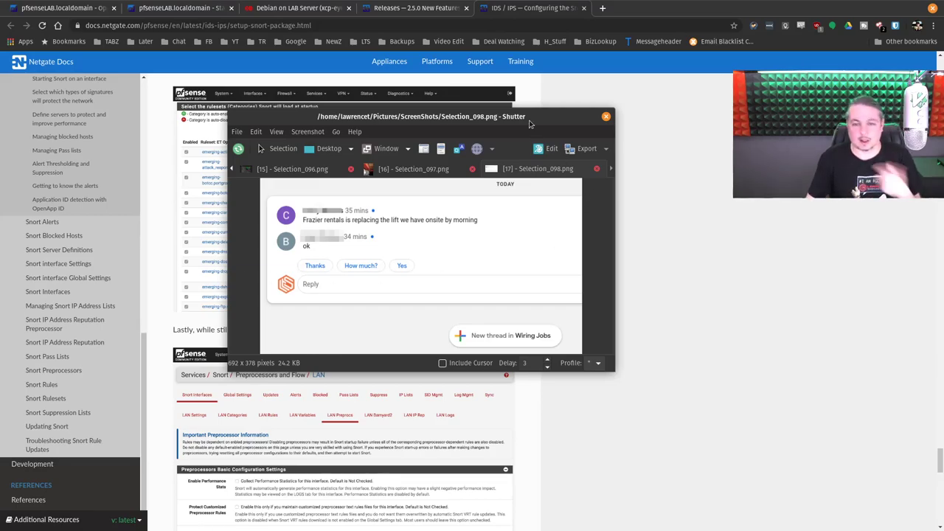
Step: Close the Shutter window holding Selection_098.png so the Snort setup docs show again
{"action": "left_click", "coordinate": [605, 116]}
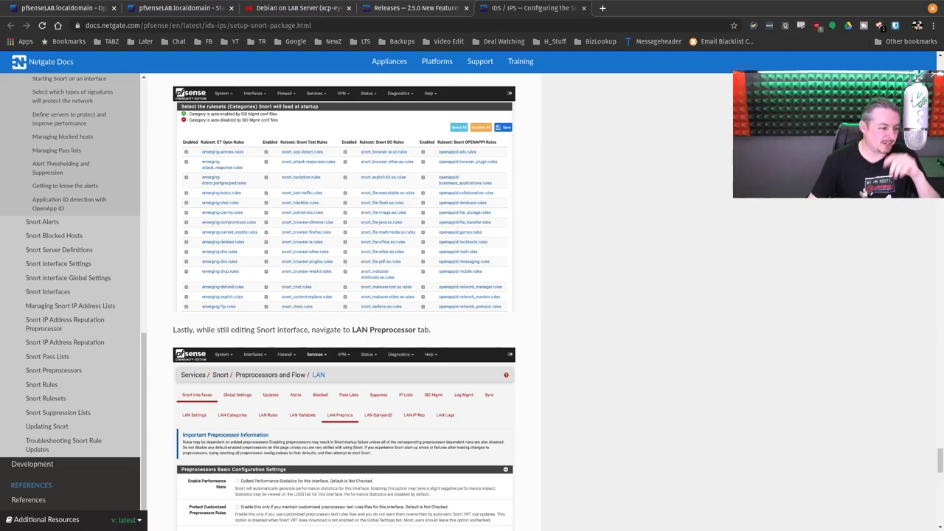
Step: Open YouTube in a new browser tab
{"action": "left_click", "coordinate": [602, 8]}
{"action": "type", "text": "you"}
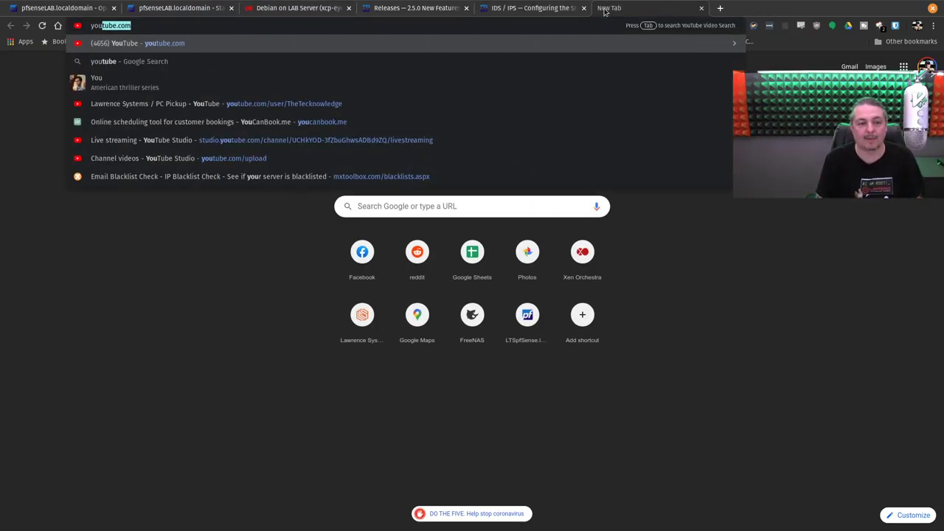
{"action": "key", "text": "Return"}
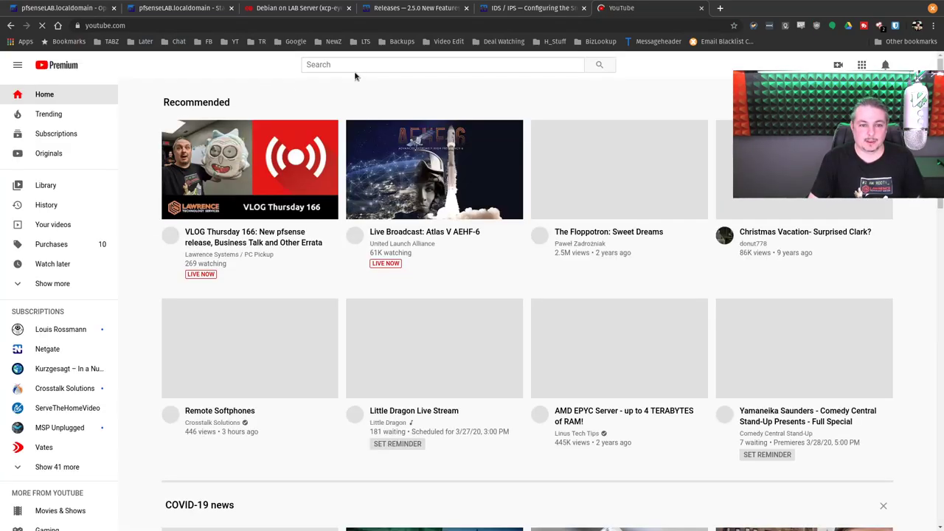
Step: Search YouTube for 'learn linux tv' using the suggested completion
{"action": "left_click", "coordinate": [356, 65]}
{"action": "type", "text": "le"}
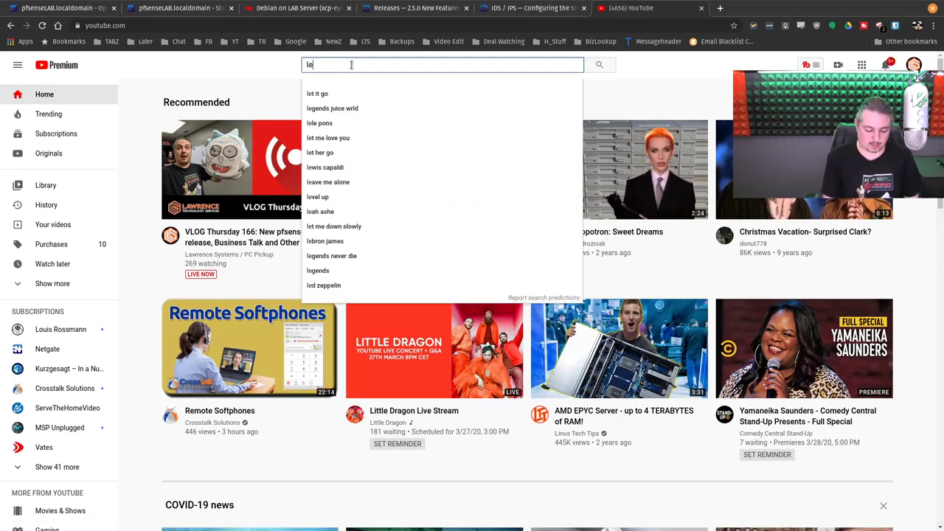
{"action": "type", "text": "arn li"}
{"action": "key", "text": "Down"}
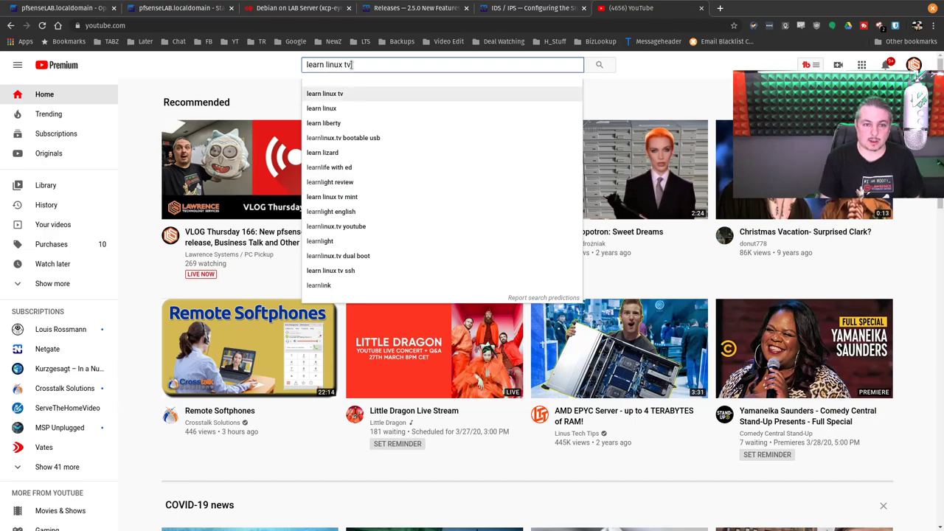
{"action": "key", "text": "Return"}
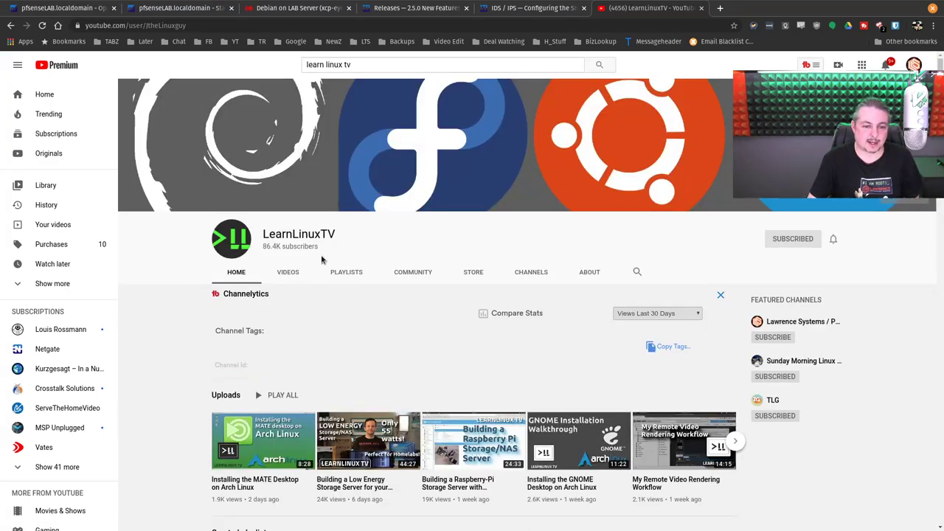
Step: Show LearnLinuxTV's videos, preview 'Building a Low Energy Storage Server', and return to the list
{"action": "left_click", "coordinate": [289, 272]}
{"action": "scroll", "coordinate": [311, 255], "scroll_direction": "down", "scroll_amount": 3}
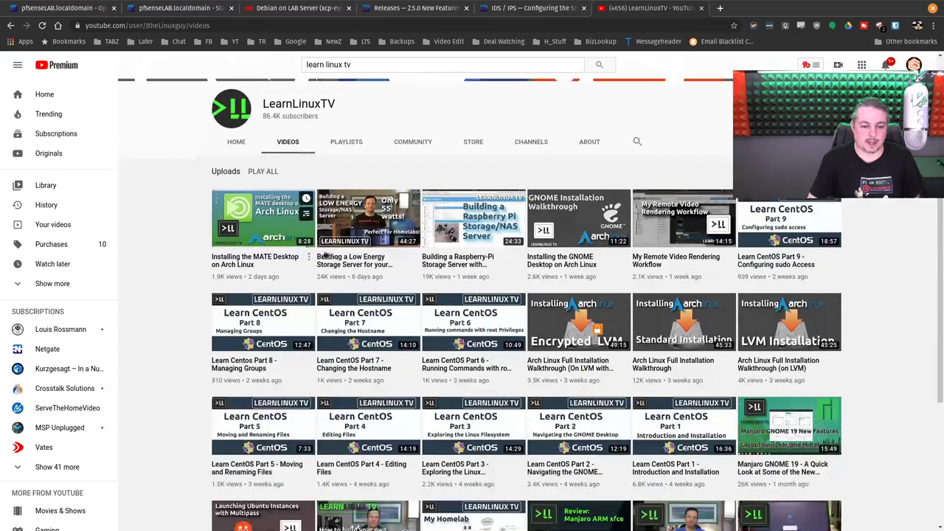
{"action": "left_click", "coordinate": [332, 267]}
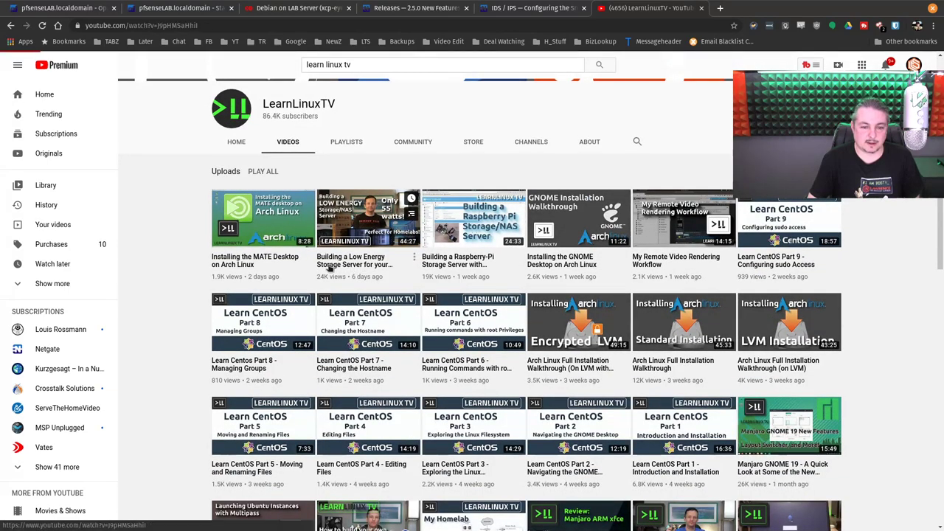
{"action": "scroll", "coordinate": [325, 266], "scroll_direction": "down", "scroll_amount": 3}
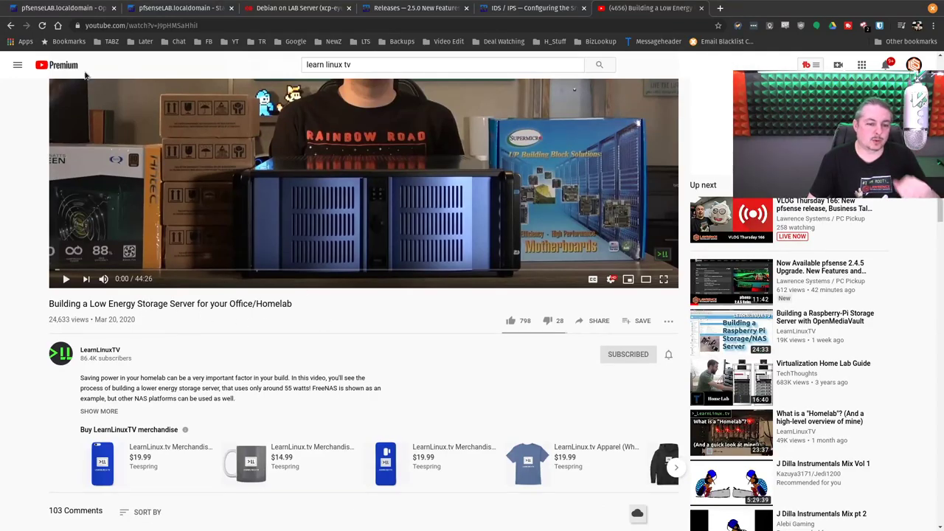
{"action": "left_click", "coordinate": [11, 25]}
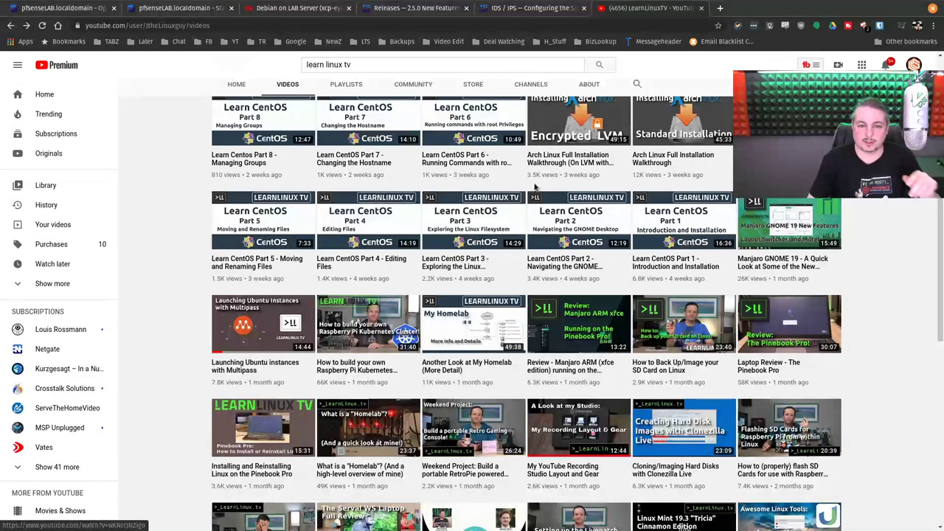
Step: Browse the LearnLinuxTV uploads grid and highlight the channel name
{"action": "scroll", "coordinate": [536, 188], "scroll_direction": "up", "scroll_amount": 4}
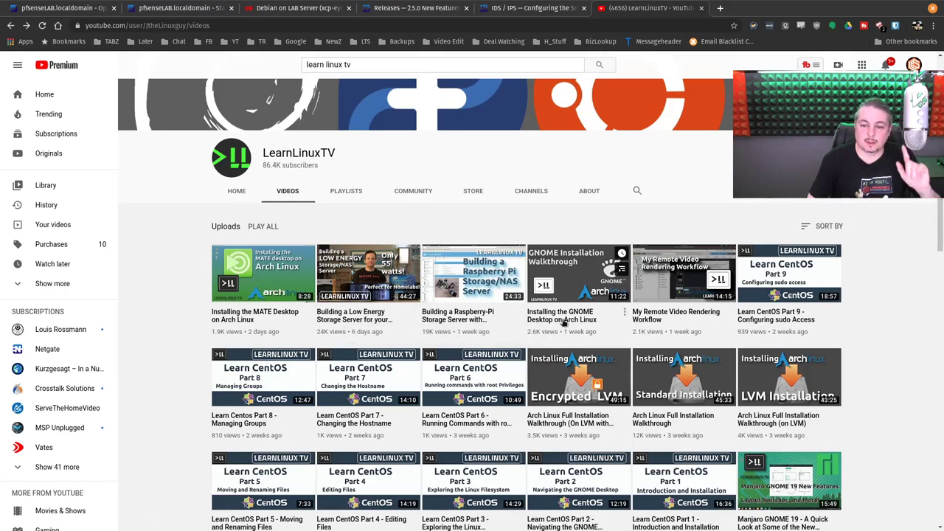
{"action": "scroll", "coordinate": [563, 322], "scroll_direction": "down", "scroll_amount": 2}
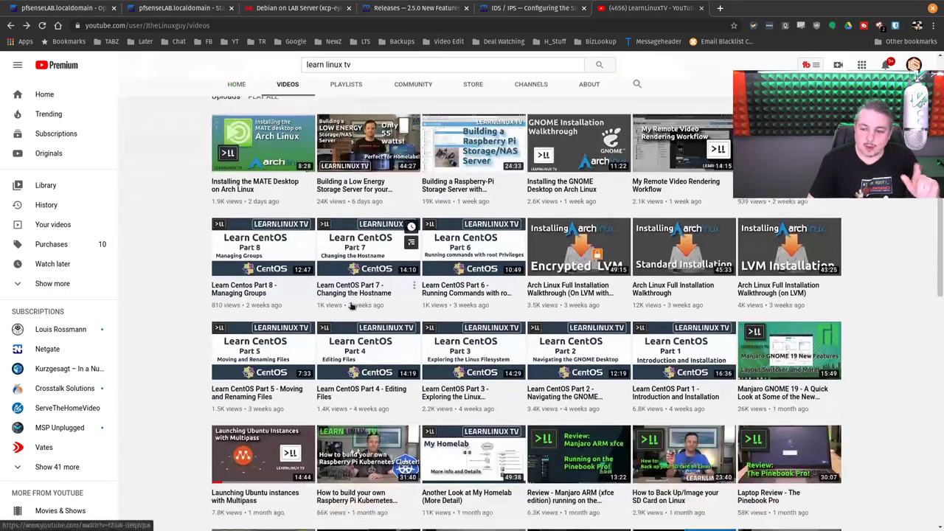
{"action": "scroll", "coordinate": [351, 306], "scroll_direction": "down", "scroll_amount": 1}
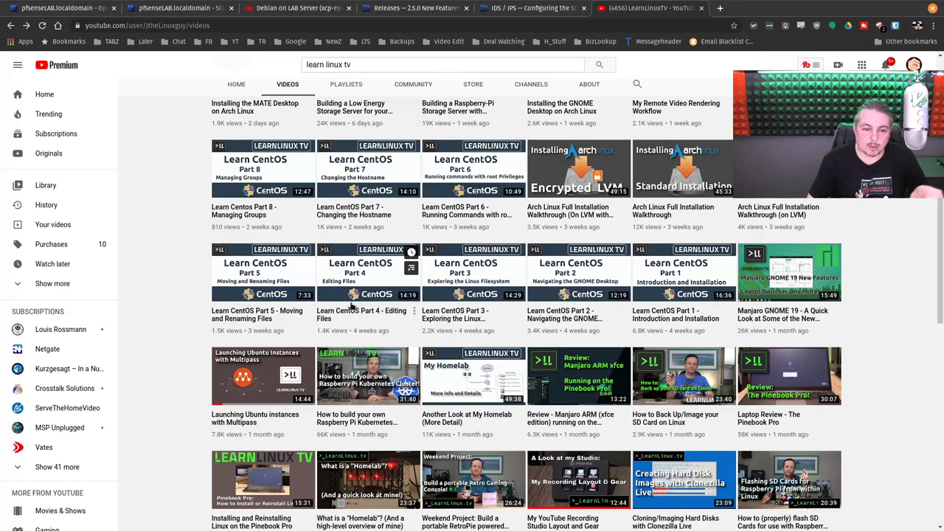
{"action": "scroll", "coordinate": [351, 306], "scroll_direction": "up", "scroll_amount": 2}
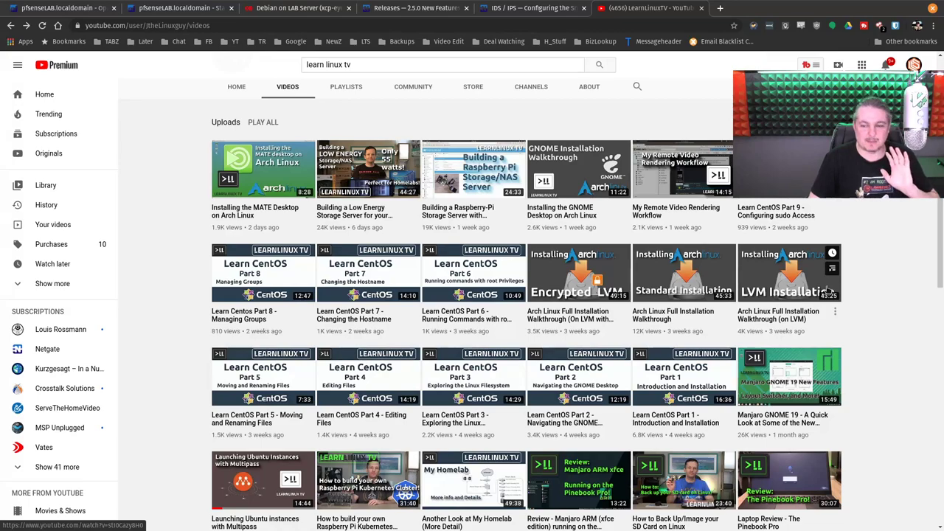
{"action": "scroll", "coordinate": [827, 290], "scroll_direction": "up", "scroll_amount": 1}
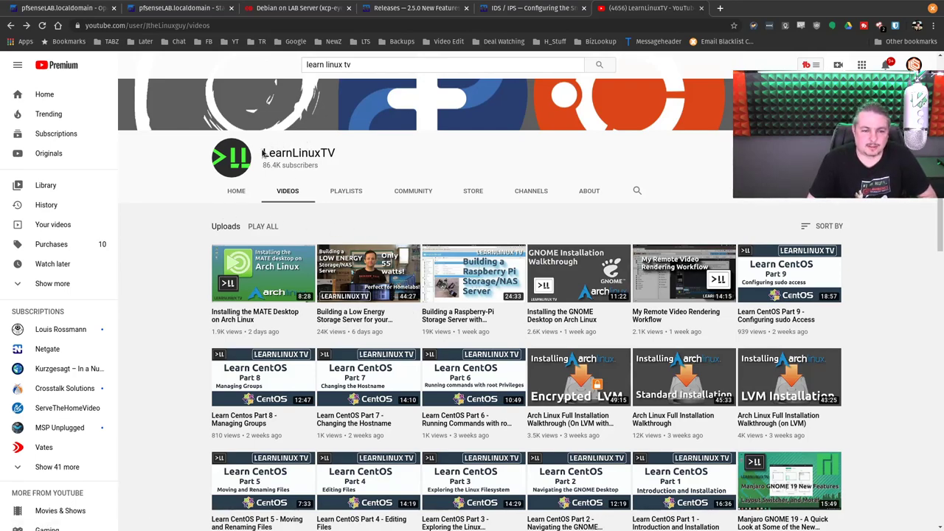
{"action": "left_click_drag", "start_coordinate": [263, 152], "coordinate": [346, 154]}
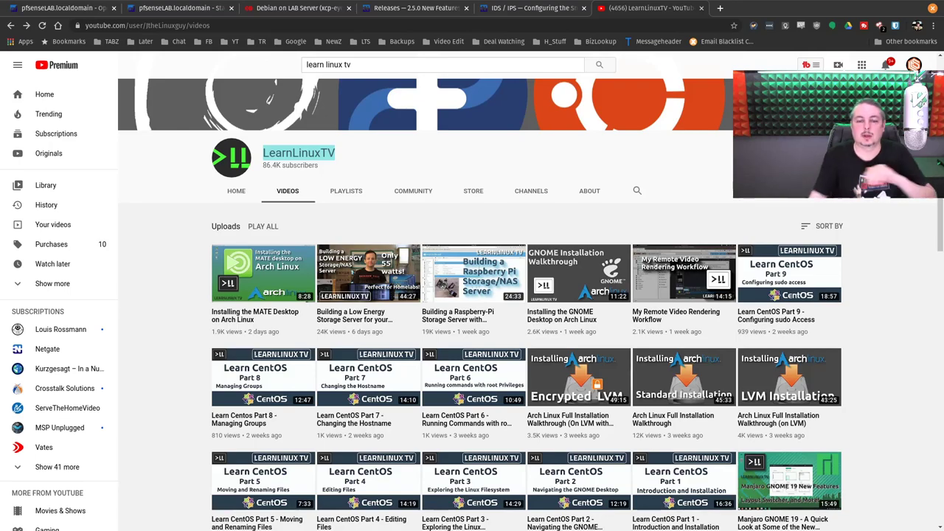
Step: Close the YouTube LearnLinuxTV tab to return to the Snort LAN Preprocessor docs
{"action": "middle_click", "coordinate": [619, 6]}
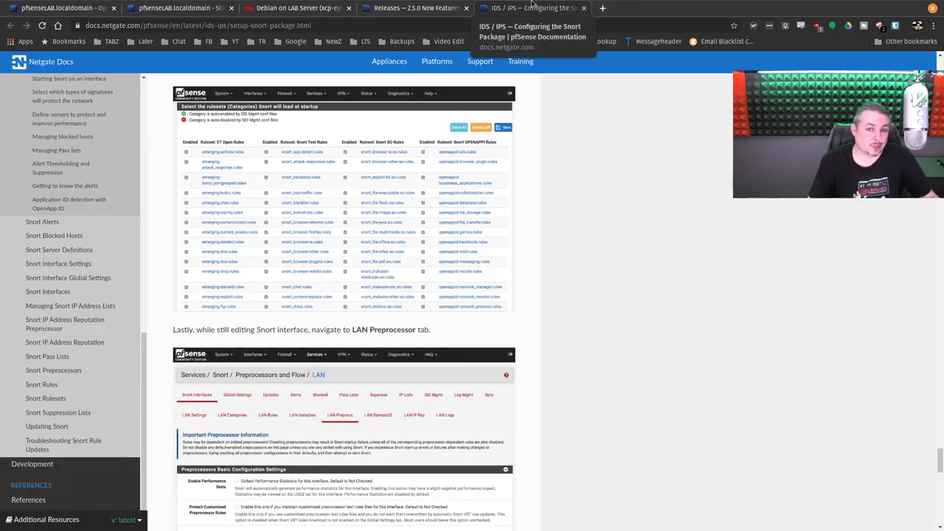
Step: Open eBay in a new tab and search for '15k sas'
{"action": "left_click", "coordinate": [603, 7]}
{"action": "type", "text": "ebay.com"}
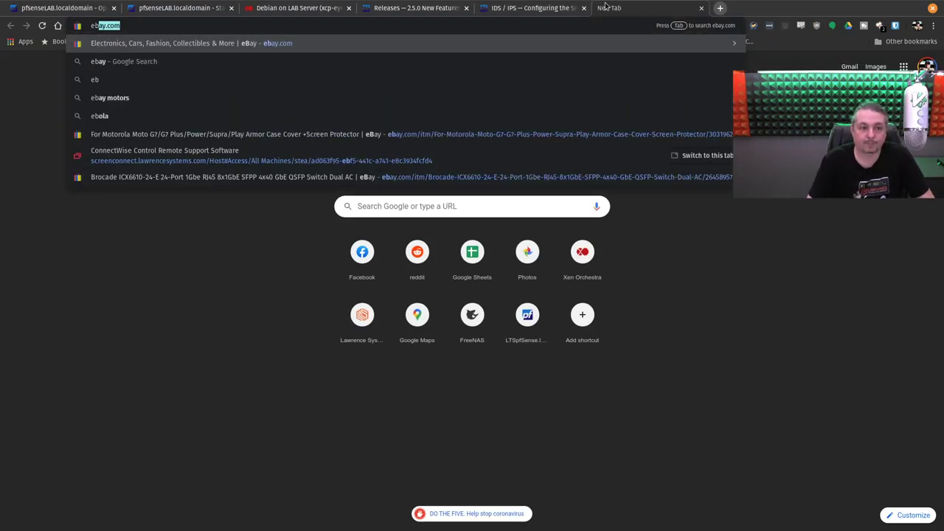
{"action": "key", "text": "Return"}
{"action": "left_click", "coordinate": [334, 92]}
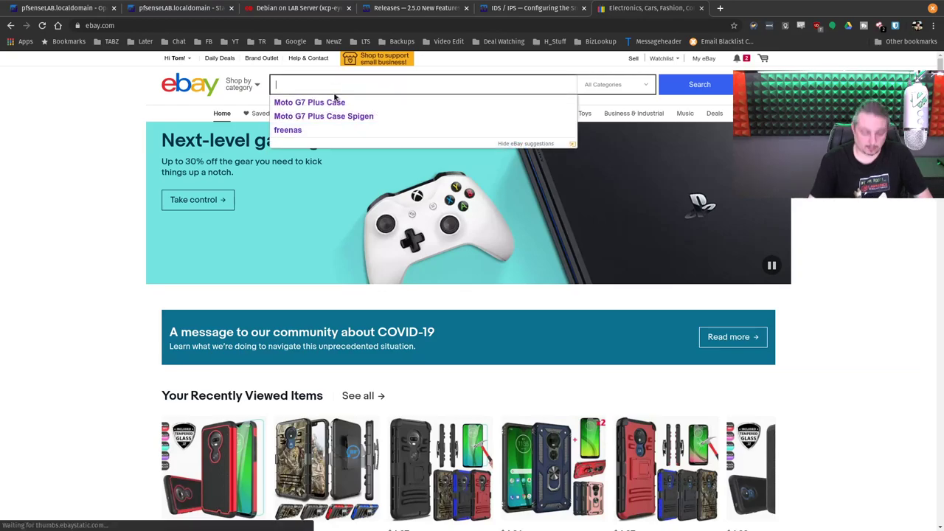
{"action": "type", "text": "15k sas"}
{"action": "key", "text": "Return"}
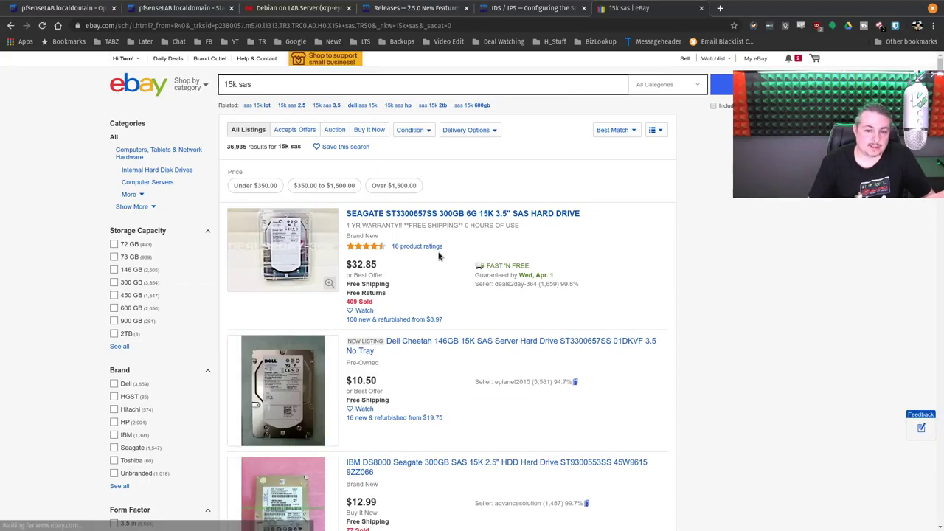
Step: Scroll through the 36,935 '15k sas' hard drive listings
{"action": "scroll", "coordinate": [438, 256], "scroll_direction": "down", "scroll_amount": 2}
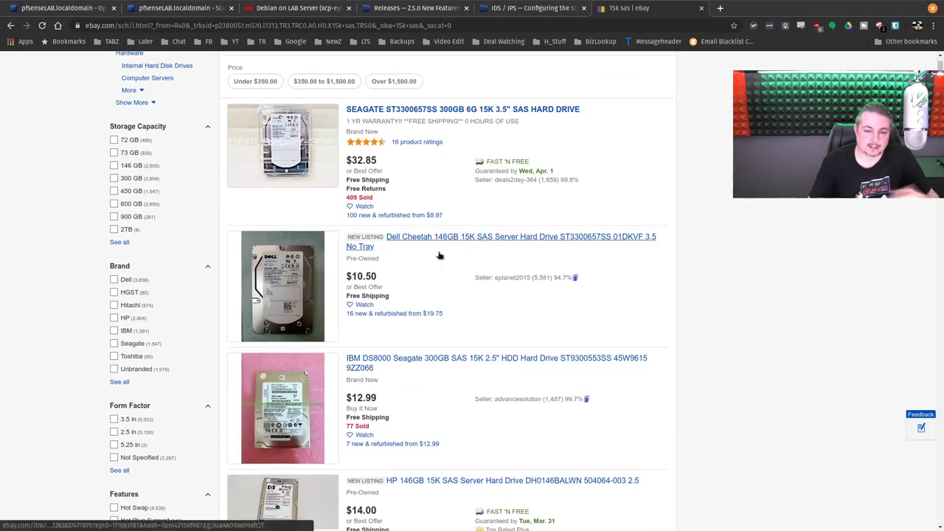
{"action": "scroll", "coordinate": [438, 256], "scroll_direction": "down", "scroll_amount": 6}
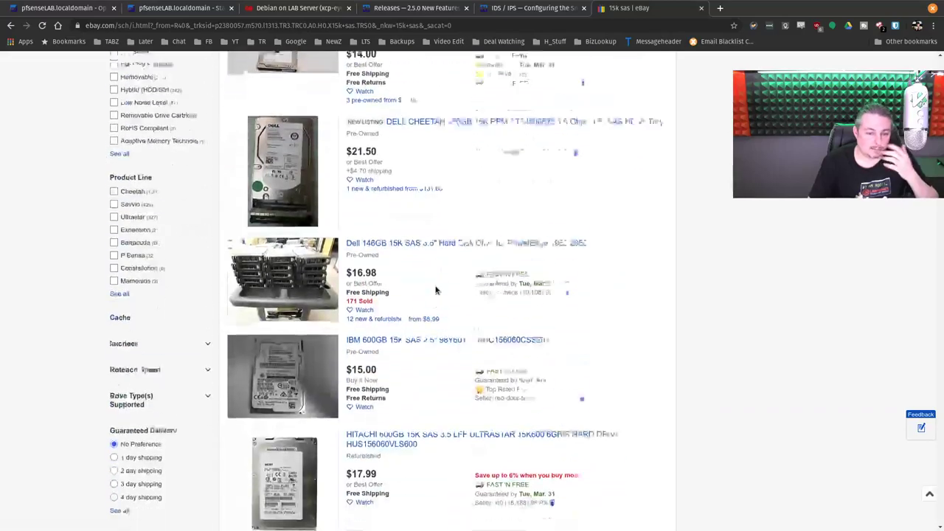
{"action": "scroll", "coordinate": [435, 288], "scroll_direction": "up", "scroll_amount": 4}
{"action": "scroll", "coordinate": [436, 288], "scroll_direction": "down", "scroll_amount": 6}
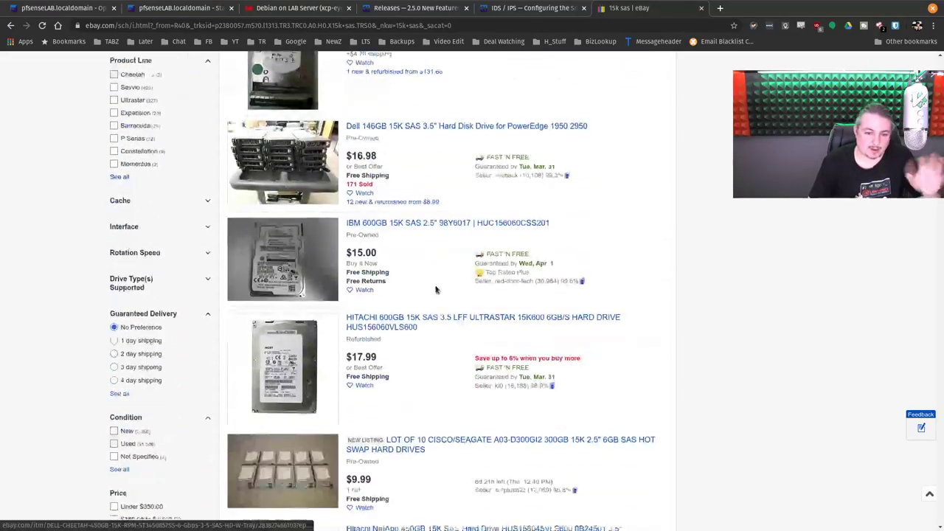
{"action": "scroll", "coordinate": [435, 288], "scroll_direction": "down", "scroll_amount": 3}
{"action": "scroll", "coordinate": [457, 243], "scroll_direction": "down", "scroll_amount": 3}
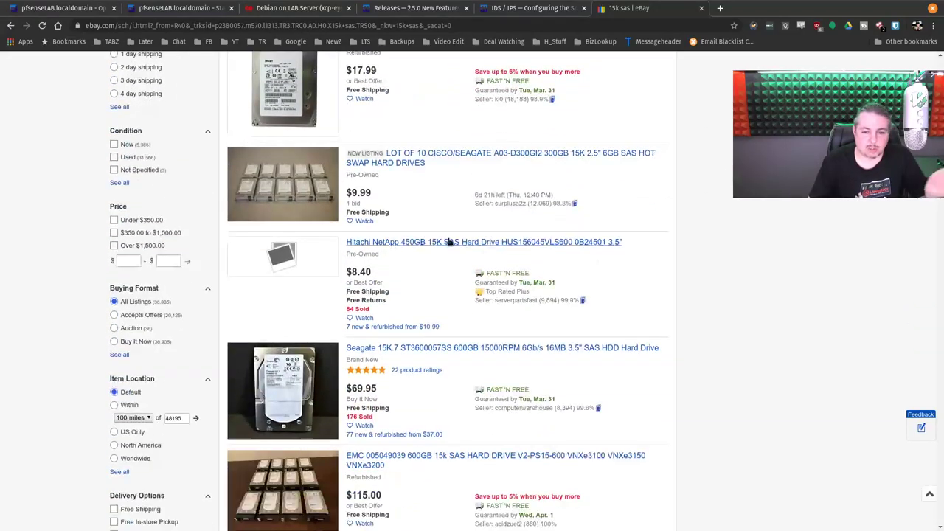
{"action": "scroll", "coordinate": [434, 225], "scroll_direction": "down", "scroll_amount": 3}
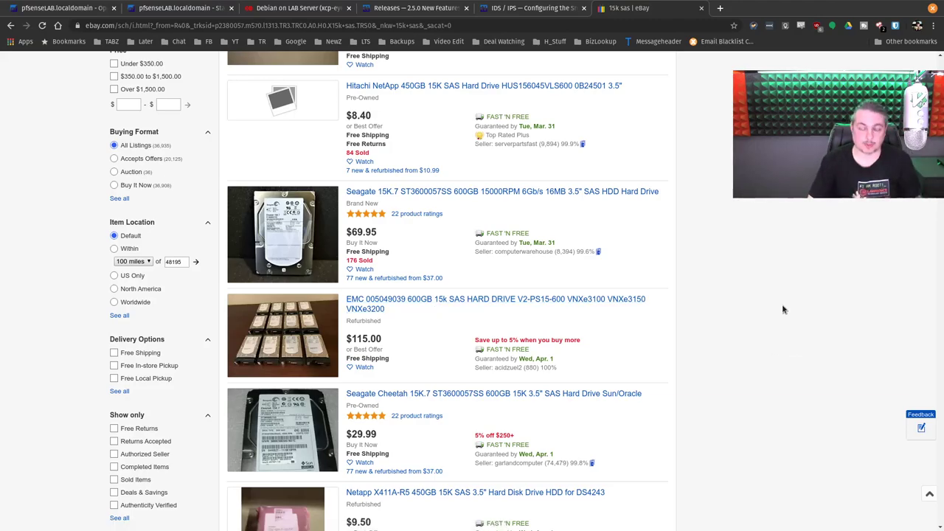
{"action": "scroll", "coordinate": [744, 270], "scroll_direction": "down", "scroll_amount": 3}
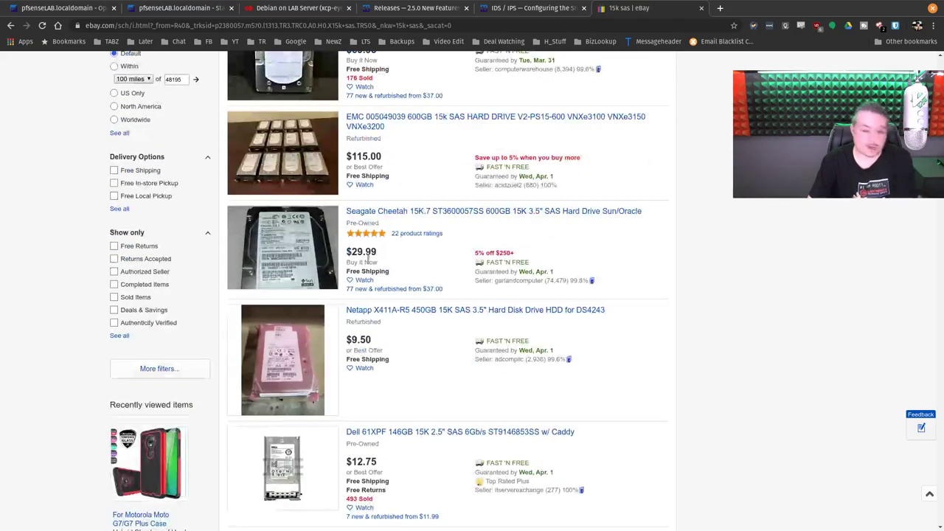
{"action": "scroll", "coordinate": [590, 333], "scroll_direction": "up", "scroll_amount": 12}
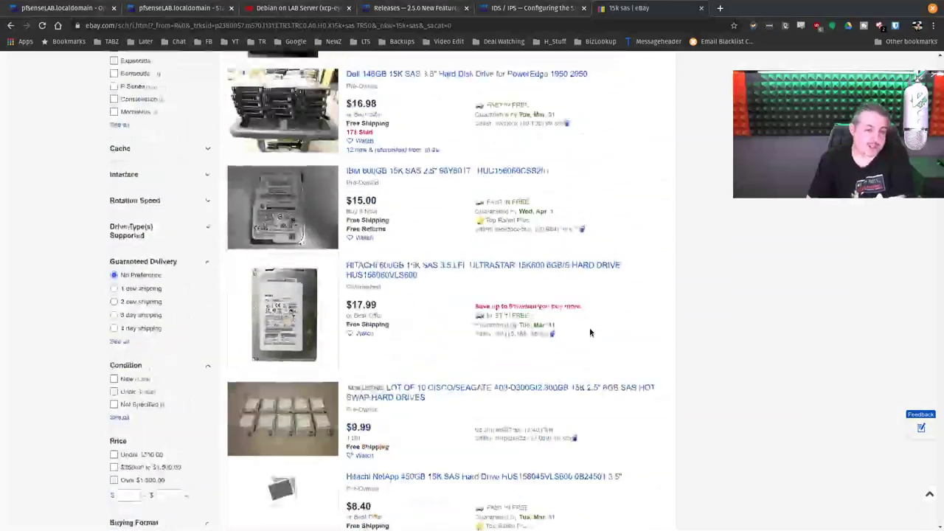
{"action": "scroll", "coordinate": [590, 333], "scroll_direction": "up", "scroll_amount": 6}
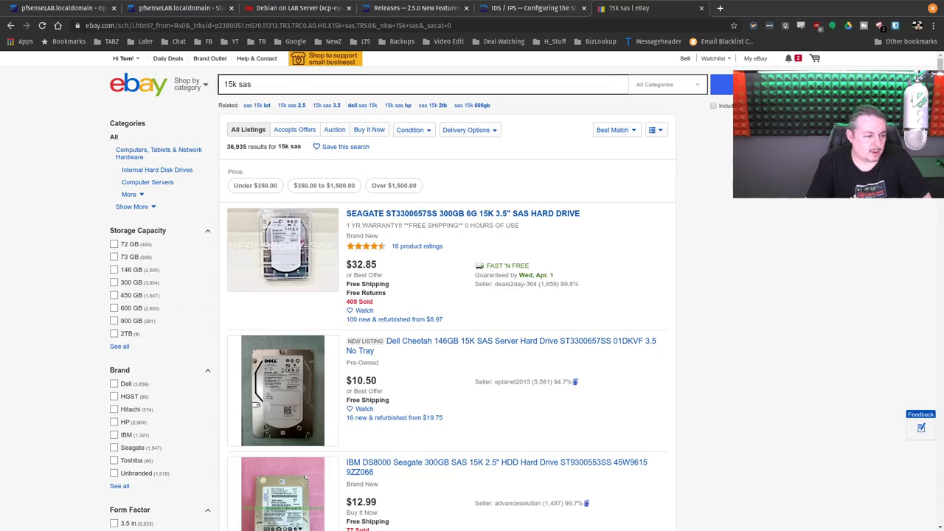
Step: Switch to the pfSense dashboard and open VPN > IPsec
{"action": "left_click", "coordinate": [432, 12]}
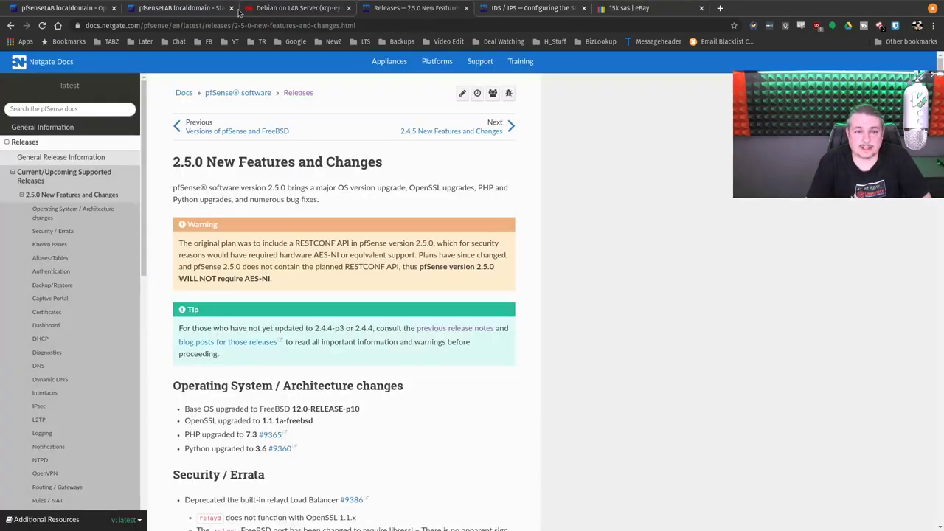
{"action": "left_click", "coordinate": [241, 11]}
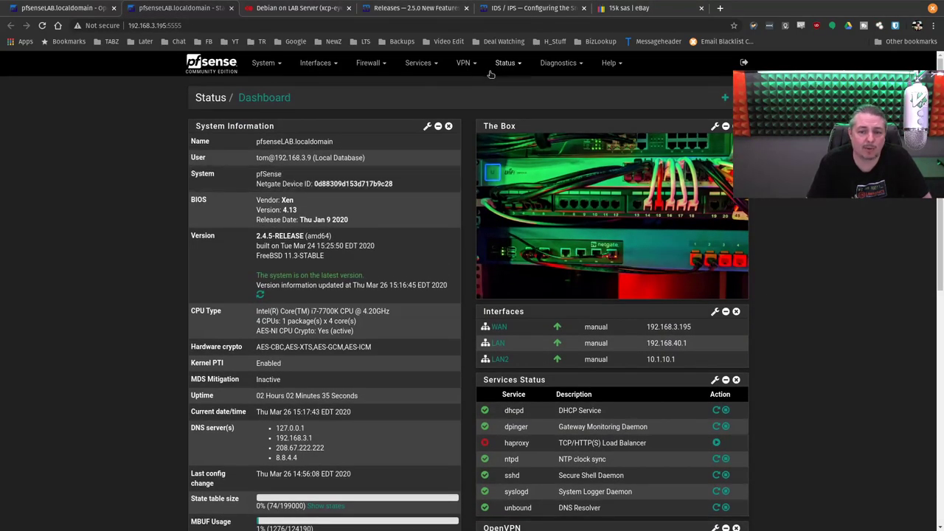
{"action": "left_click", "coordinate": [465, 63]}
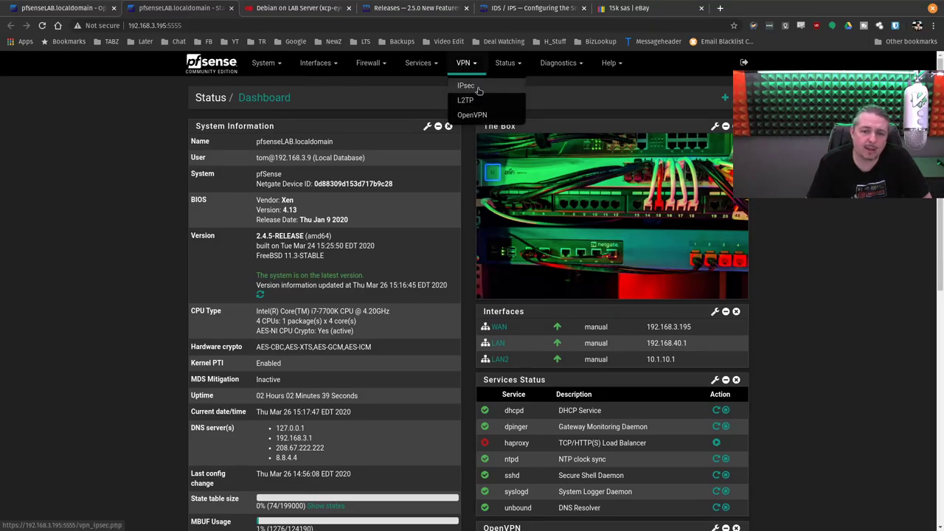
{"action": "left_click", "coordinate": [478, 90]}
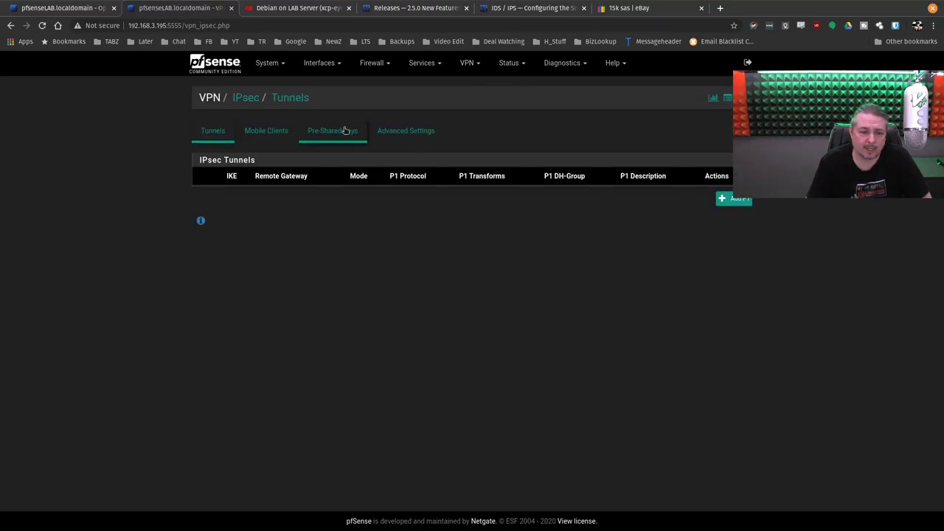
Step: On Mobile Clients, enable the virtual address pool and network list, leaving group authentication at none
{"action": "left_click", "coordinate": [265, 131]}
{"action": "scroll", "coordinate": [306, 273], "scroll_direction": "down", "scroll_amount": 2}
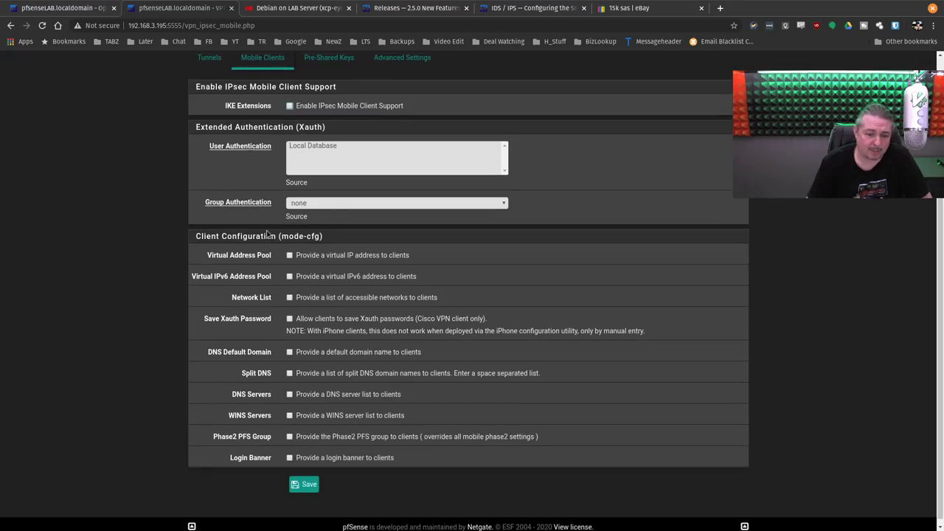
{"action": "left_click", "coordinate": [322, 251]}
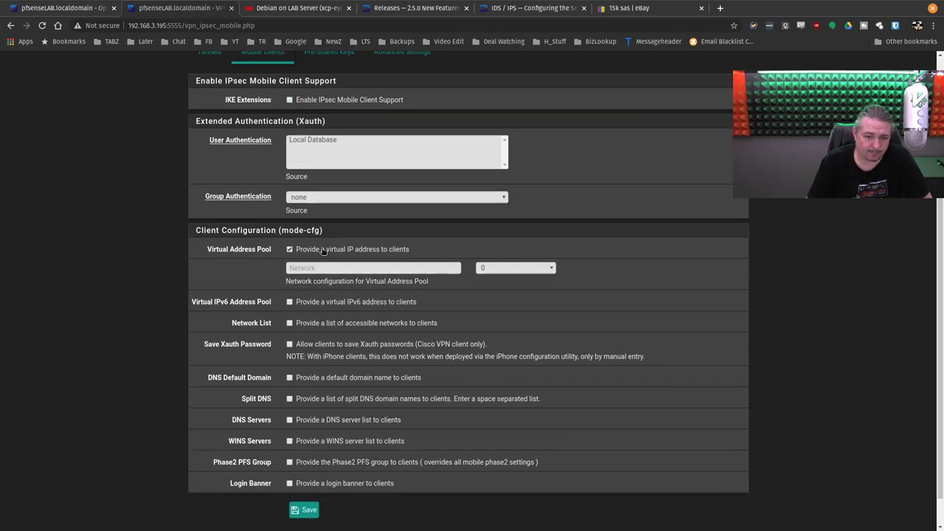
{"action": "left_click", "coordinate": [322, 251]}
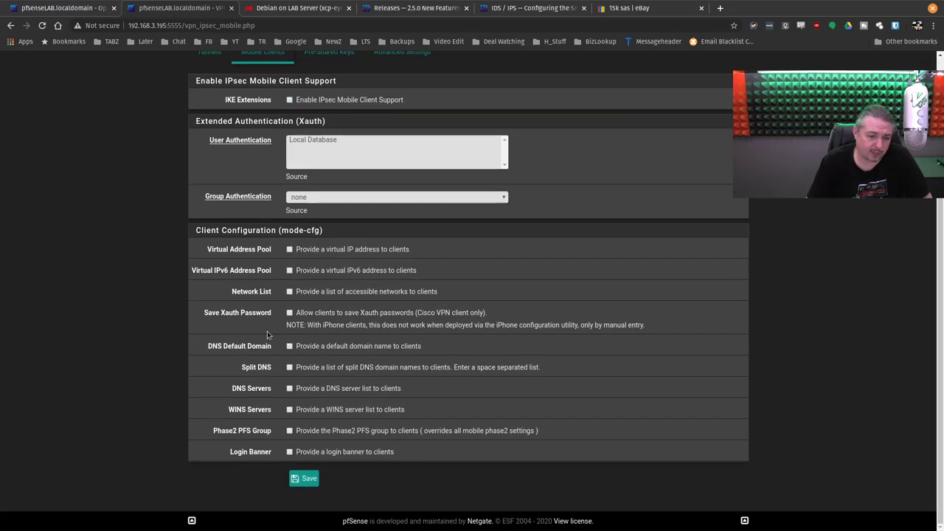
{"action": "left_click", "coordinate": [314, 250]}
{"action": "left_click", "coordinate": [298, 197]}
{"action": "left_click", "coordinate": [311, 229]}
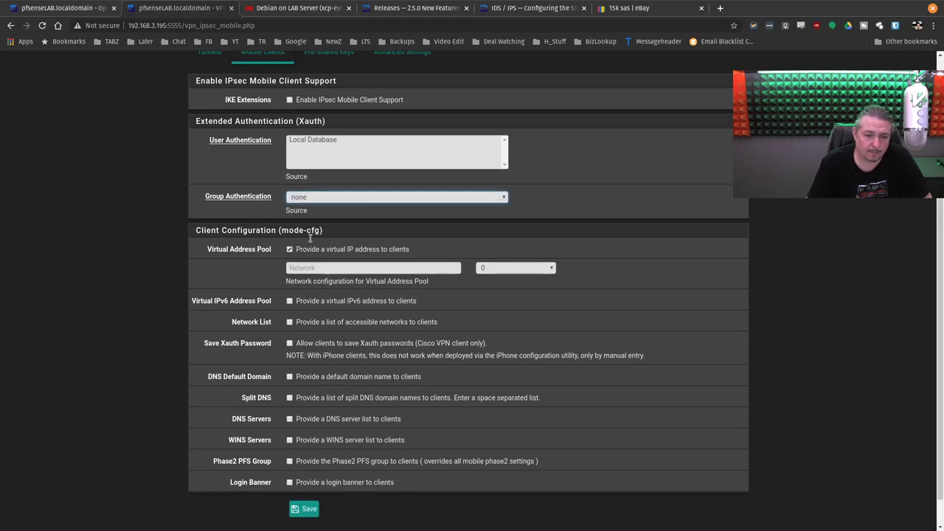
{"action": "scroll", "coordinate": [297, 274], "scroll_direction": "down", "scroll_amount": 1}
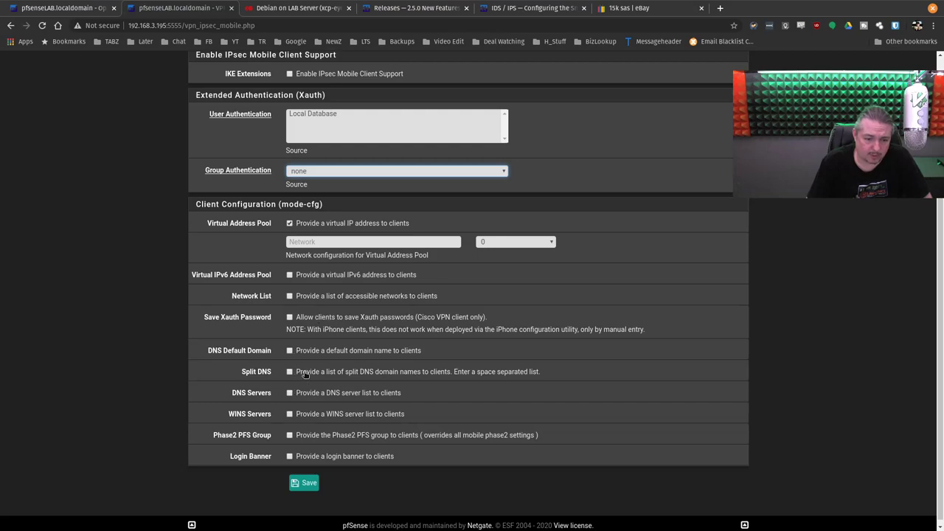
{"action": "scroll", "coordinate": [302, 391], "scroll_direction": "down", "scroll_amount": 1}
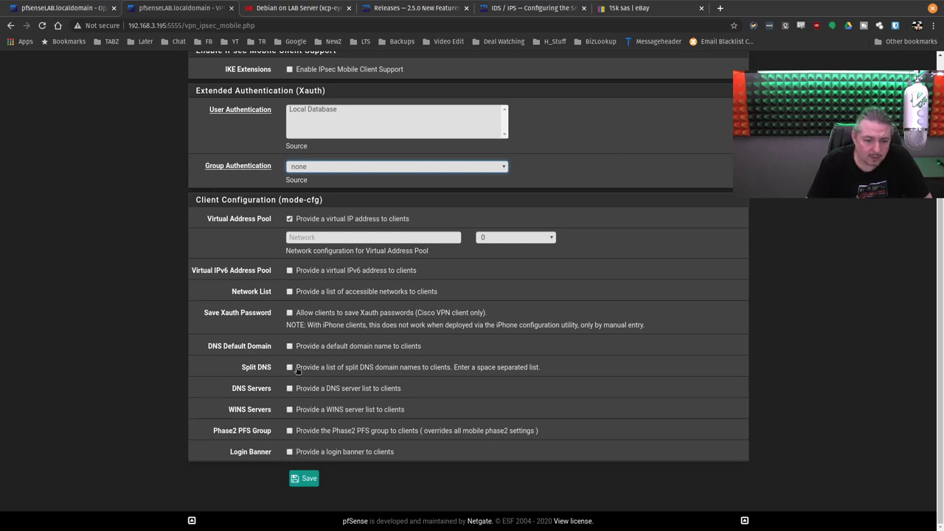
{"action": "scroll", "coordinate": [309, 309], "scroll_direction": "up", "scroll_amount": 1}
{"action": "left_click", "coordinate": [311, 317]}
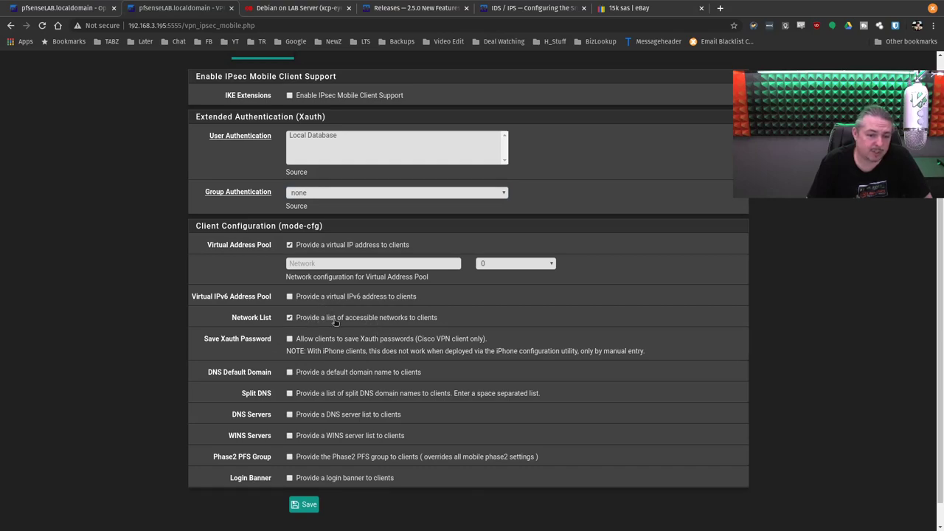
{"action": "scroll", "coordinate": [320, 293], "scroll_direction": "up", "scroll_amount": 2}
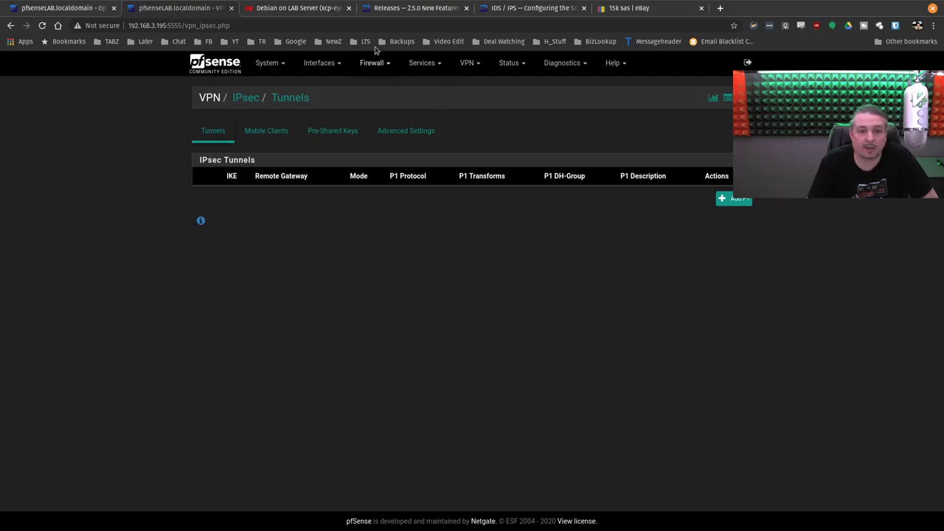
Step: Load studio.youtube.com in the Debian lab server tab and open the Channel videos list
{"action": "left_click", "coordinate": [299, 8]}
{"action": "left_click", "coordinate": [297, 26]}
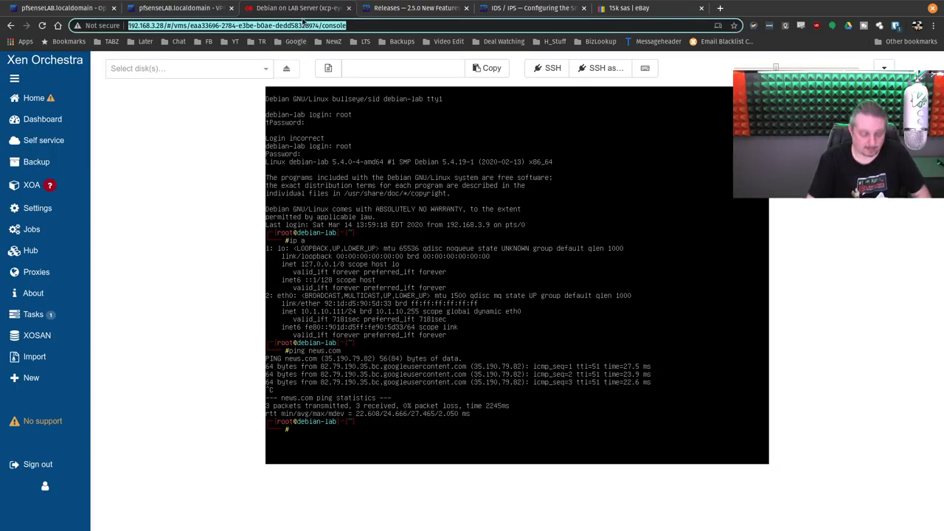
{"action": "type", "text": "st"}
{"action": "key", "text": "Return"}
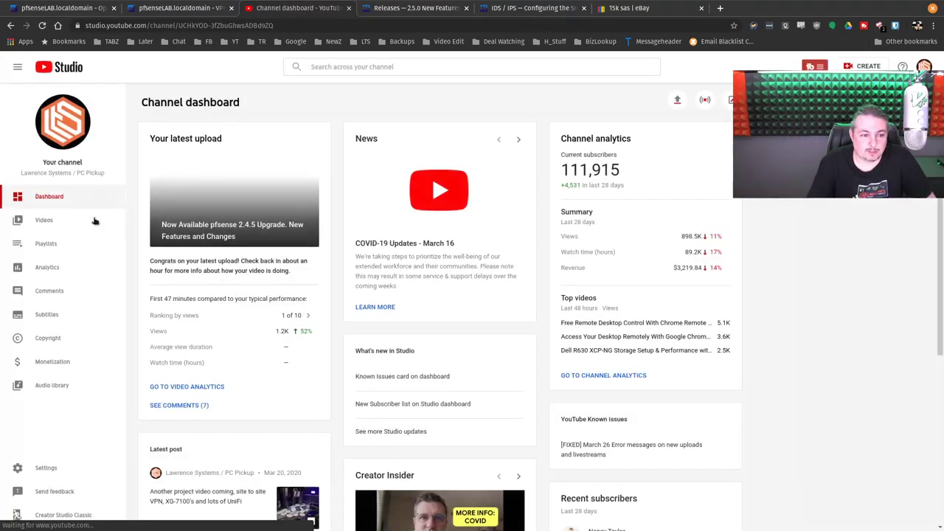
{"action": "left_click", "coordinate": [70, 219]}
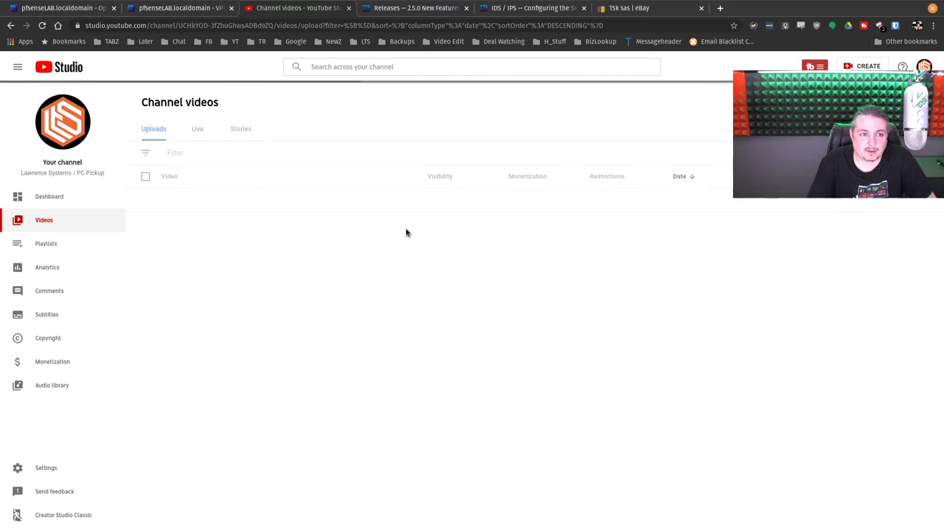
{"action": "scroll", "coordinate": [405, 233], "scroll_direction": "down", "scroll_amount": 1}
{"action": "scroll", "coordinate": [405, 233], "scroll_direction": "down", "scroll_amount": 5}
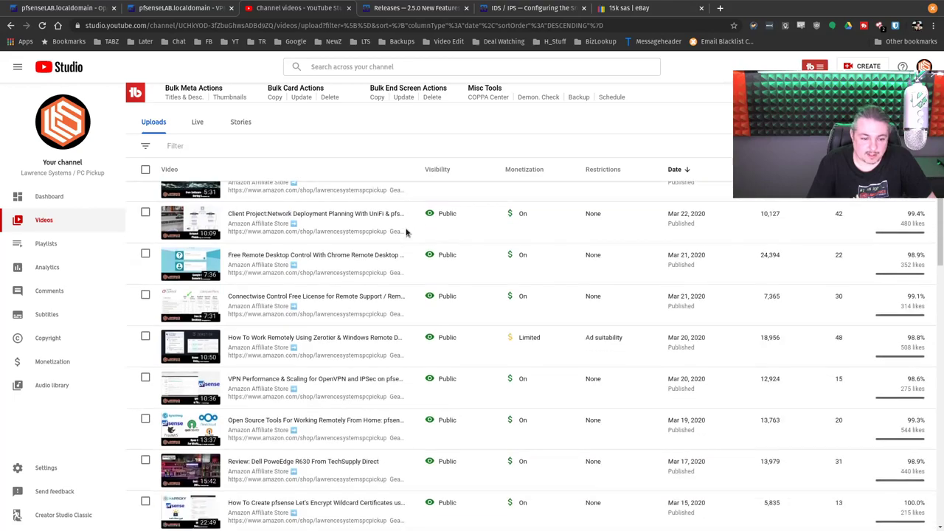
{"action": "scroll", "coordinate": [405, 239], "scroll_direction": "down", "scroll_amount": 2}
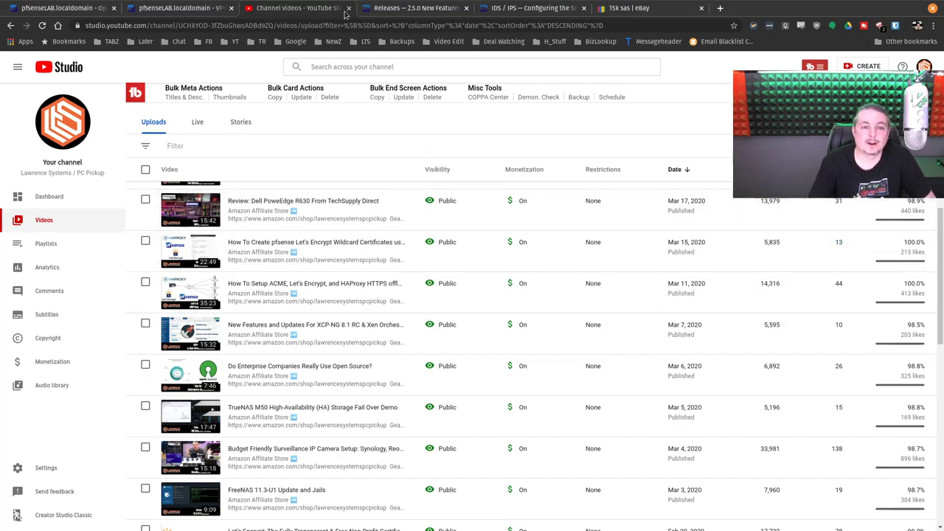
Step: Load the channel's public YouTube page from the address bar suggestion
{"action": "left_click", "coordinate": [352, 24]}
{"action": "type", "text": "toy"}
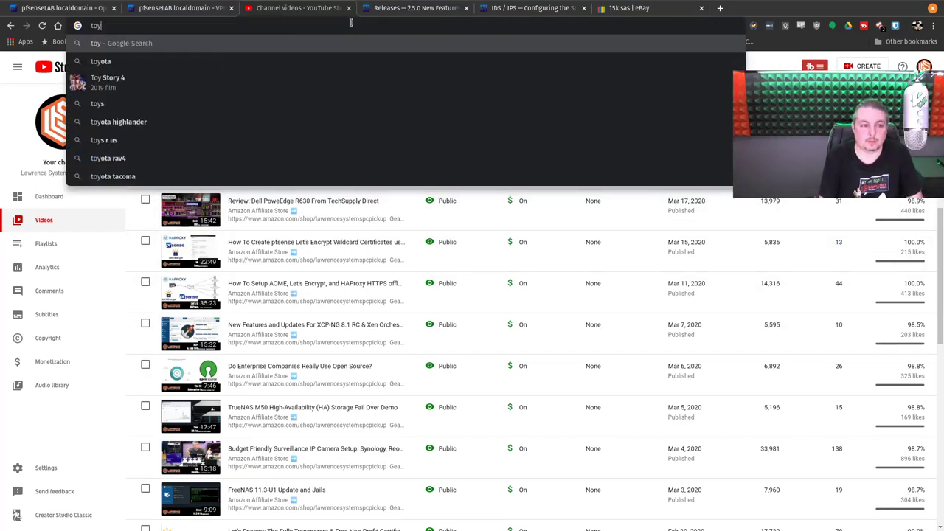
{"action": "key", "text": "BackSpace"}
{"action": "type", "text": "you"}
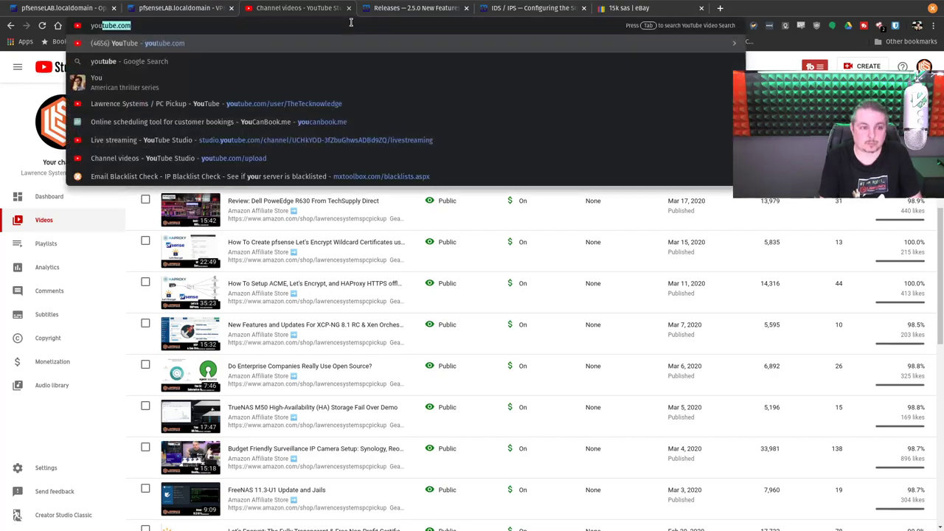
{"action": "key", "text": "Return"}
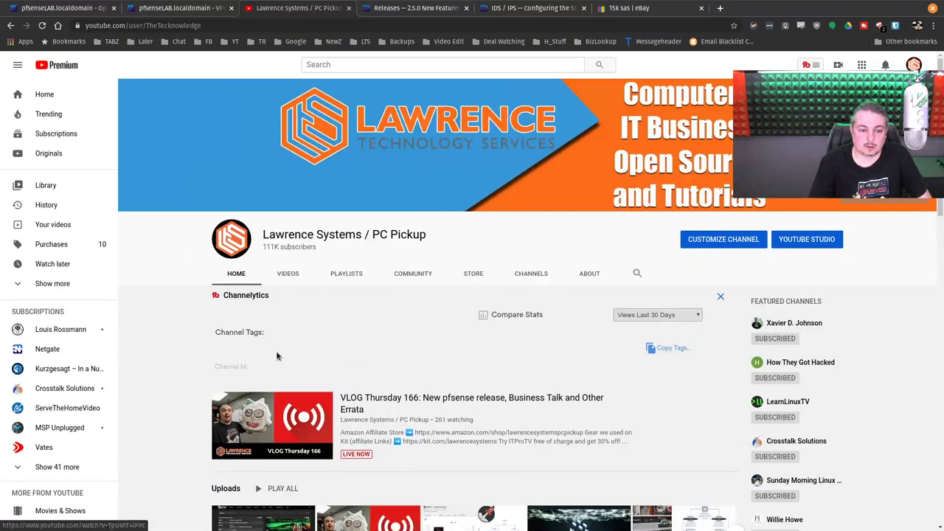
Step: Search the channel's own videos for 'haproxy'
{"action": "left_click", "coordinate": [636, 274]}
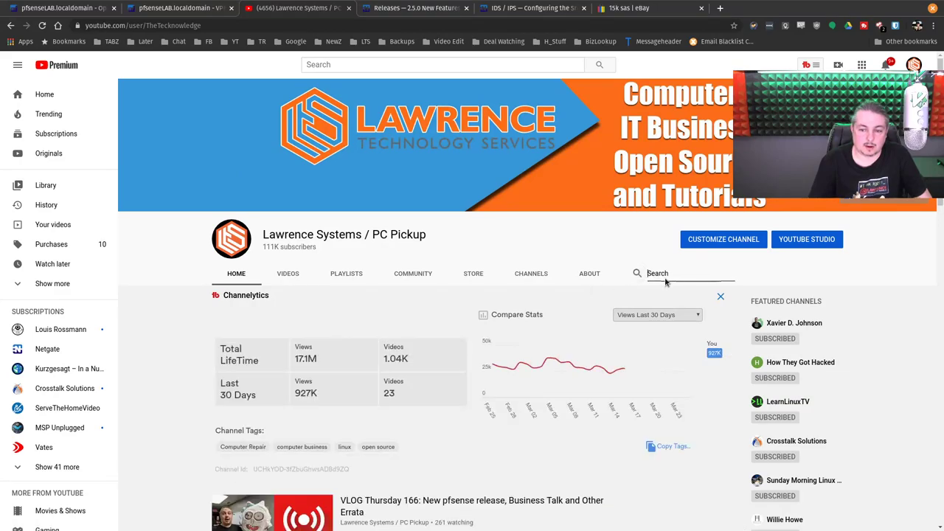
{"action": "type", "text": "hap "}
{"action": "type", "text": "oxy"}
{"action": "key", "text": "Return"}
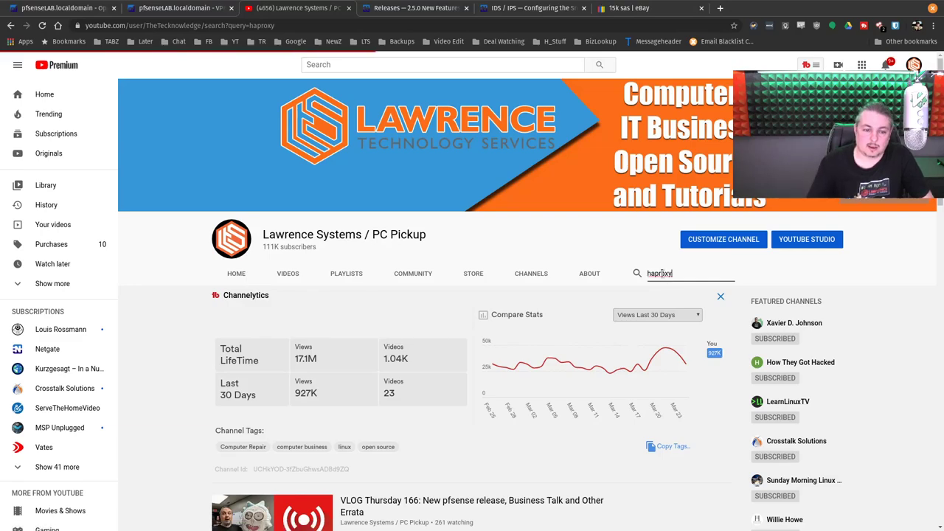
{"action": "scroll", "coordinate": [488, 331], "scroll_direction": "down", "scroll_amount": 1}
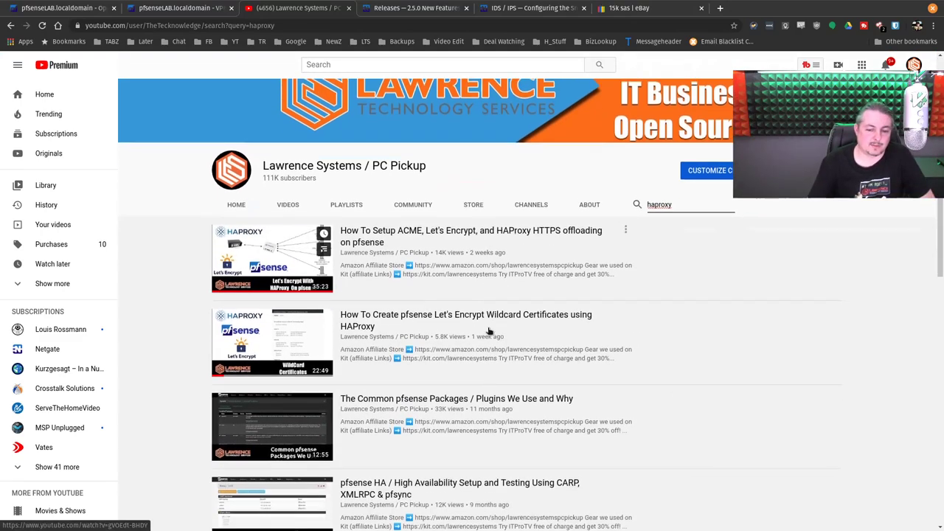
{"action": "scroll", "coordinate": [489, 331], "scroll_direction": "up", "scroll_amount": 1}
Step: Select the search results page address in the address bar
{"action": "left_click", "coordinate": [316, 25]}
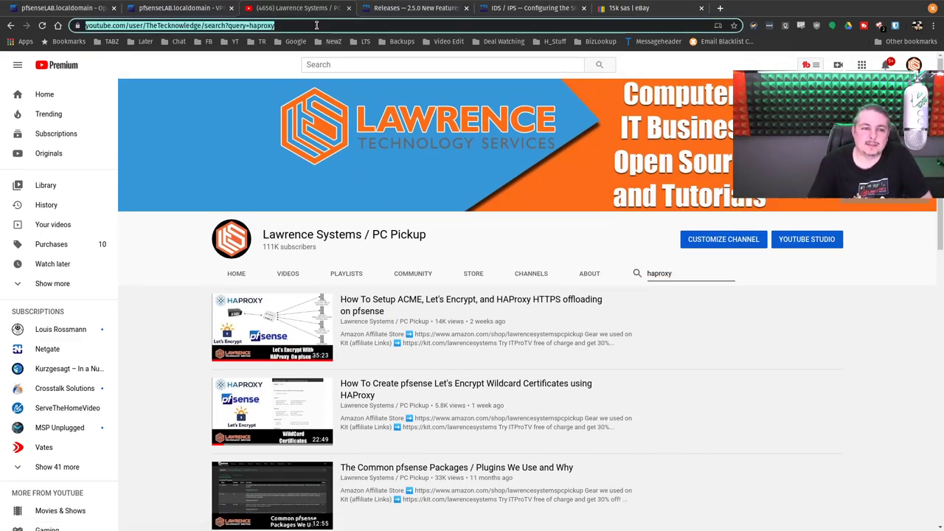
{"action": "left_click", "coordinate": [317, 25]}
{"action": "key", "text": "ctrl+shift+Left"}
{"action": "key", "text": "ctrl+shift+Left"}
{"action": "key", "text": "ctrl+shift+Left"}
{"action": "key", "text": "ctrl+shift+Left"}
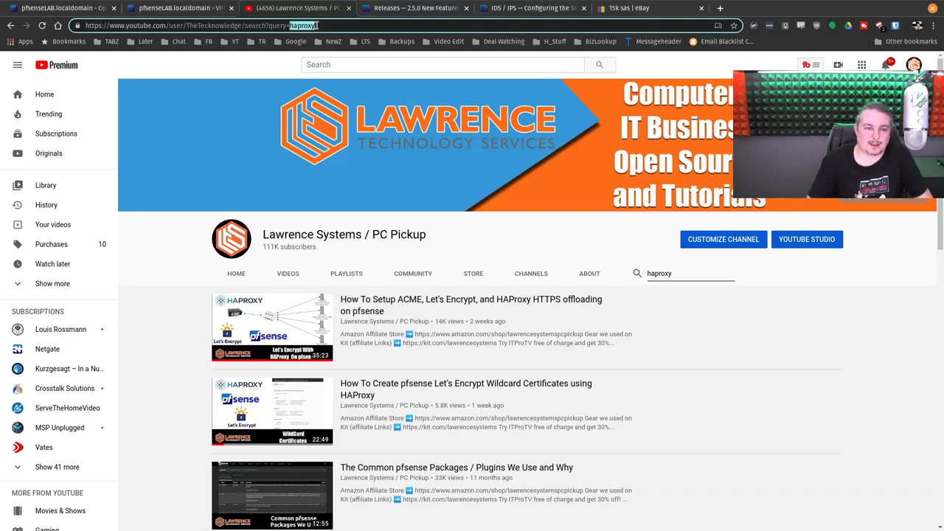
{"action": "key", "text": "ctrl+shift+Left"}
{"action": "key", "text": "ctrl+shift+Left"}
{"action": "key", "text": "ctrl+shift+Left"}
{"action": "key", "text": "ctrl+shift+Left"}
{"action": "key", "text": "ctrl+shift+Left"}
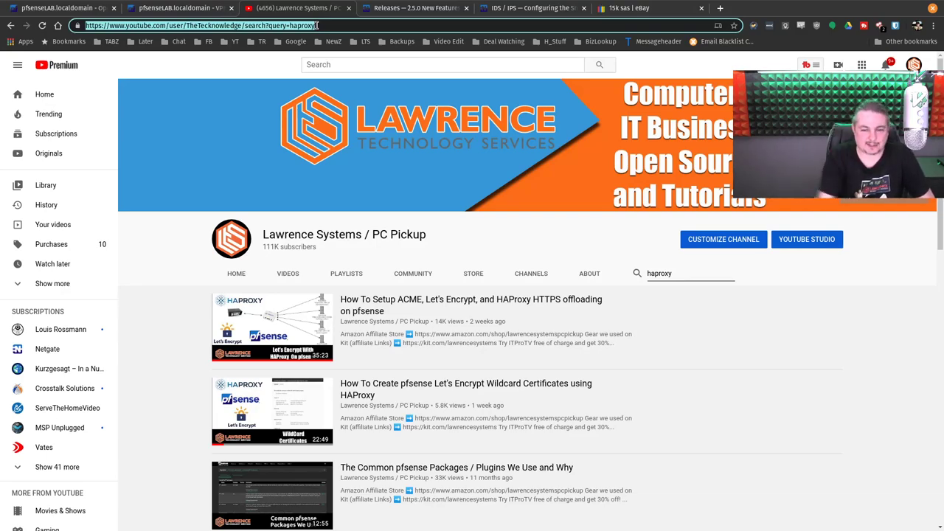
{"action": "left_click", "coordinate": [727, 271]}
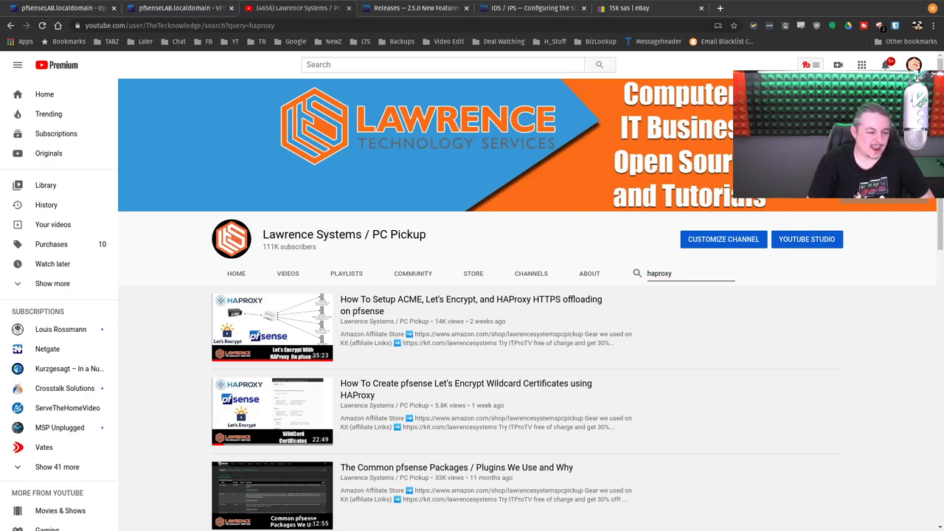
{"action": "left_click", "coordinate": [294, 26]}
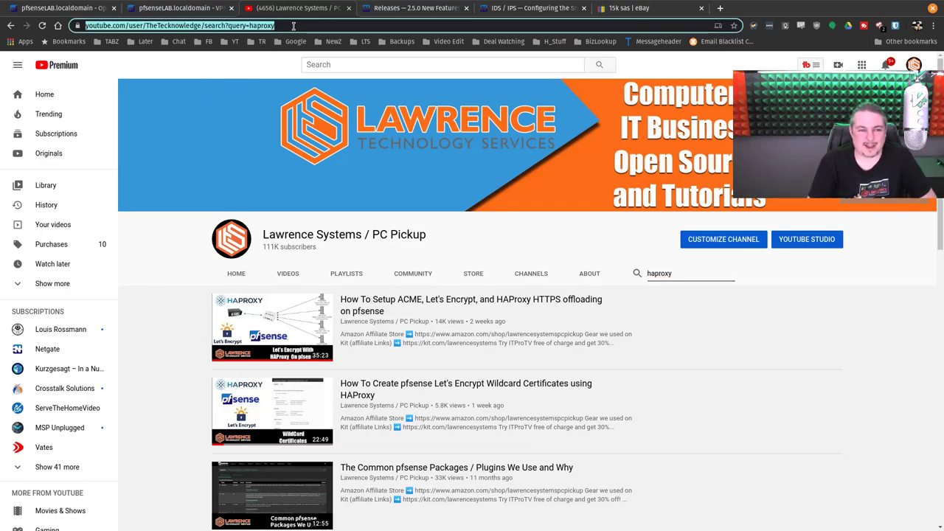
{"action": "left_click", "coordinate": [294, 26]}
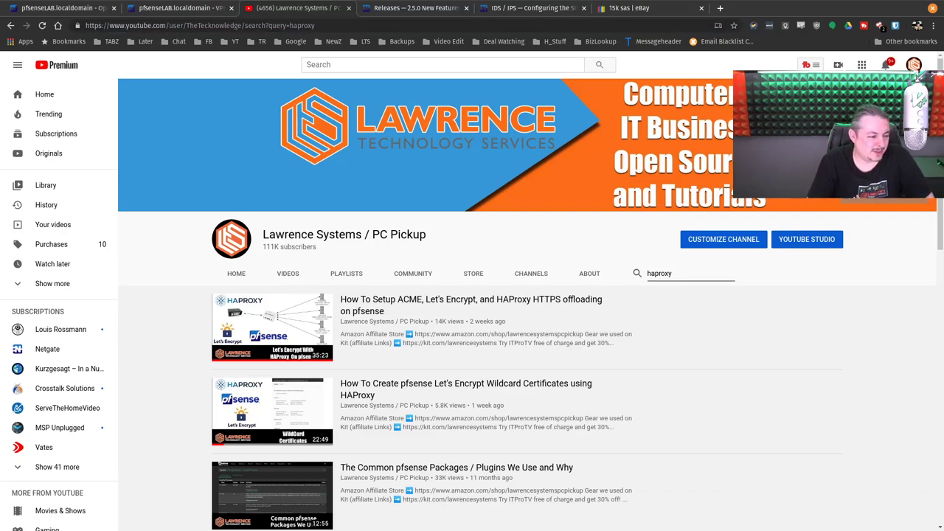
{"action": "key", "text": "ctrl+l"}
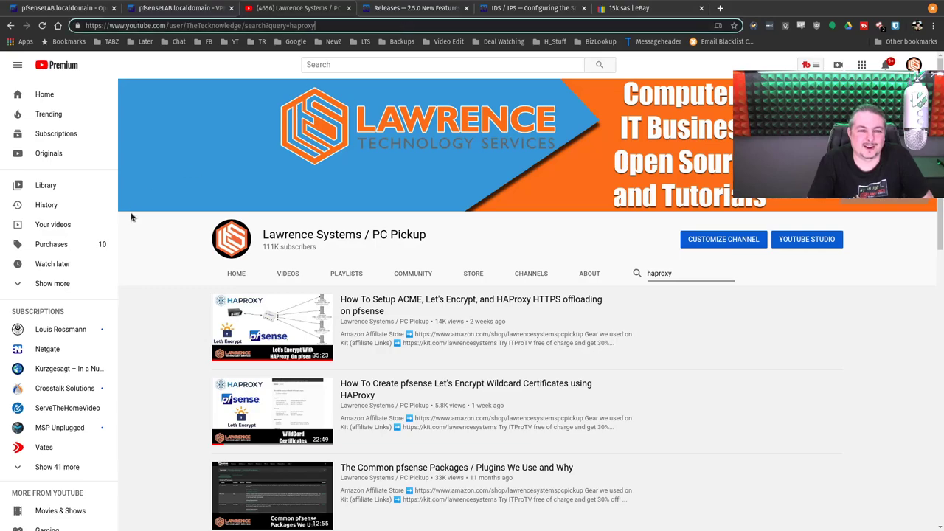
{"action": "key", "text": "Escape"}
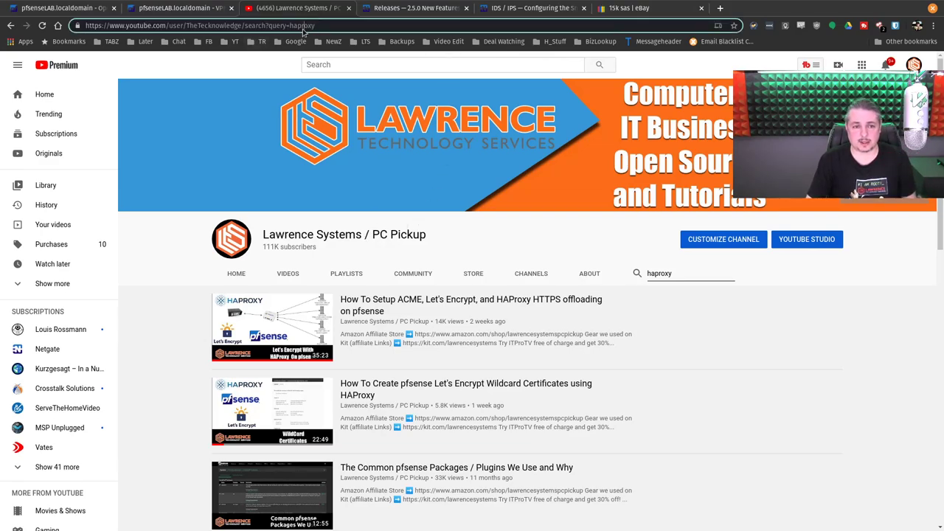
Step: Open the crt.sh certificate search for pornhub.com from the address bar suggestions
{"action": "left_click", "coordinate": [303, 27]}
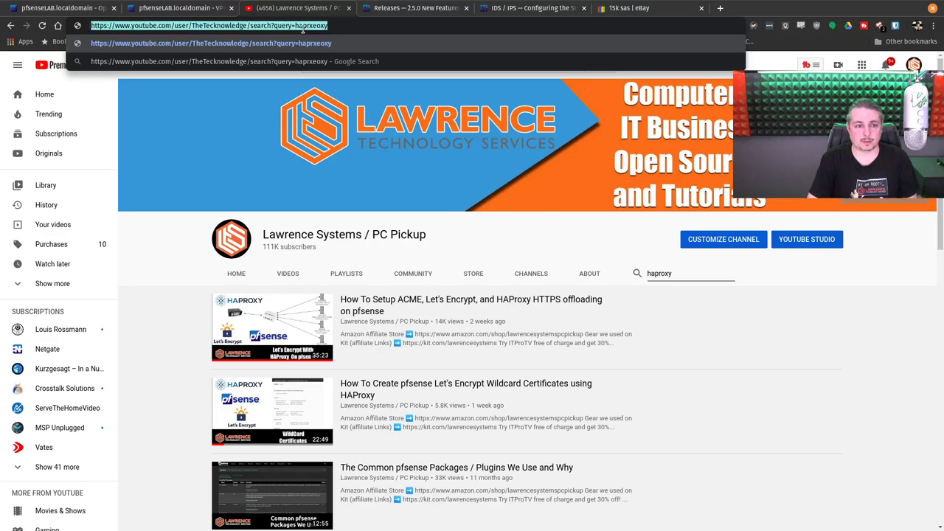
{"action": "type", "text": "cr"}
{"action": "key", "text": "BackSpace"}
{"action": "key", "text": "BackSpace"}
{"action": "key", "text": "BackSpace"}
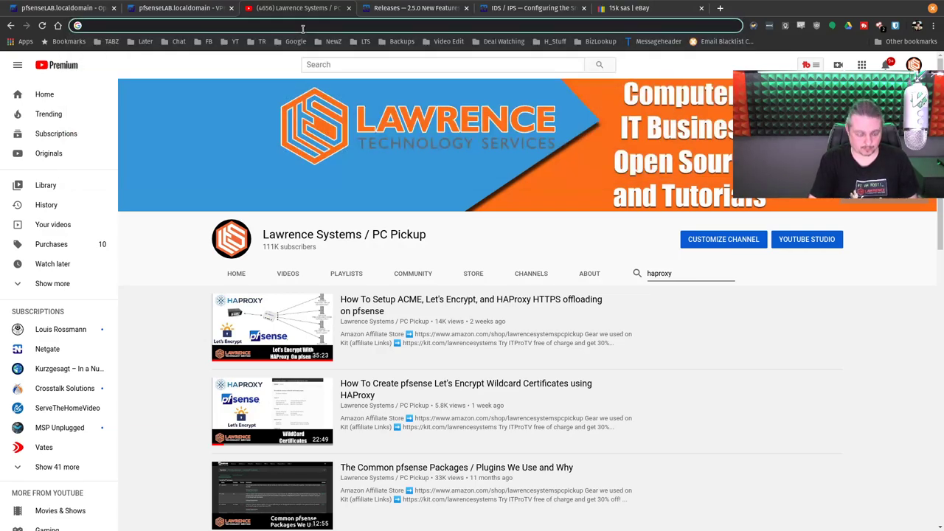
{"action": "type", "text": "xe"}
{"action": "key", "text": "BackSpace"}
{"action": "key", "text": "BackSpace"}
{"action": "key", "text": "BackSpace"}
{"action": "type", "text": "c1"}
{"action": "key", "text": "BackSpace"}
{"action": "key", "text": "BackSpace"}
{"action": "type", "text": "pro"}
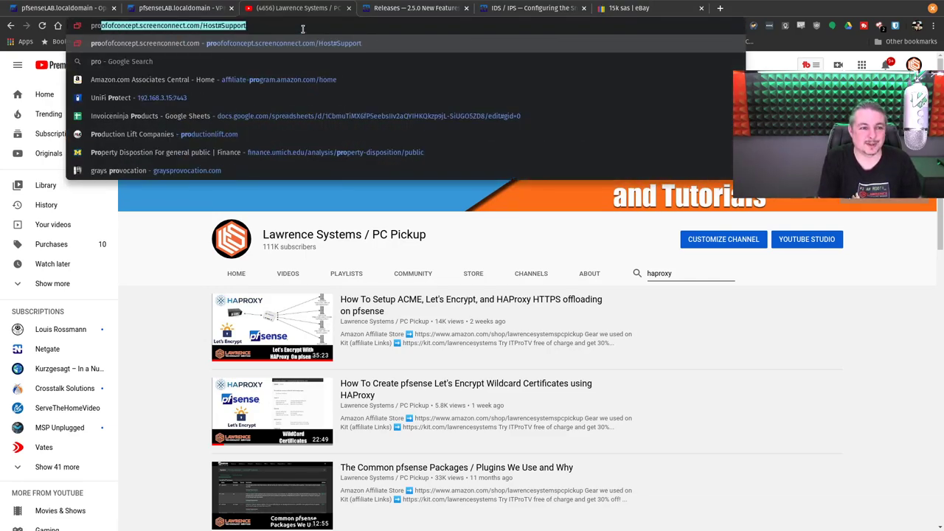
{"action": "key", "text": "BackSpace"}
{"action": "type", "text": "r"}
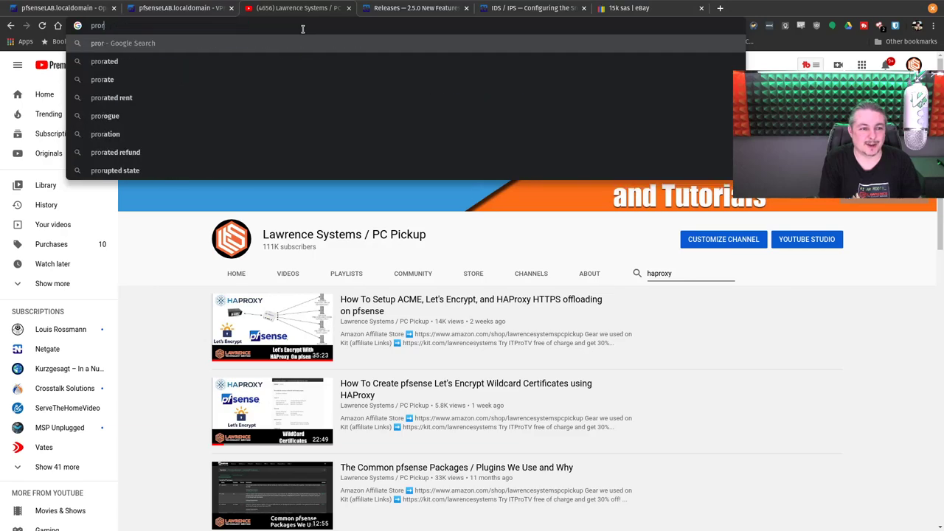
{"action": "key", "text": "BackSpace"}
{"action": "key", "text": "BackSpace"}
{"action": "key", "text": "BackSpace"}
{"action": "type", "text": "o"}
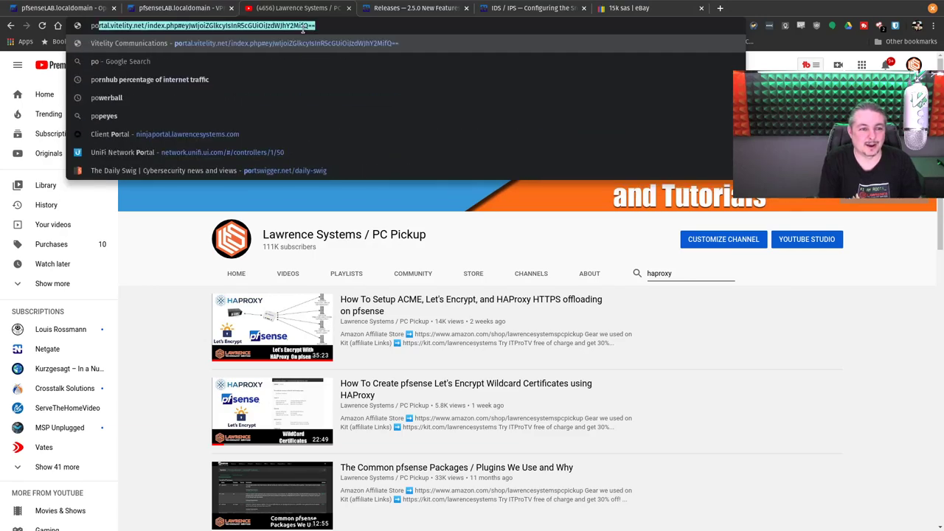
{"action": "type", "text": "rnh"}
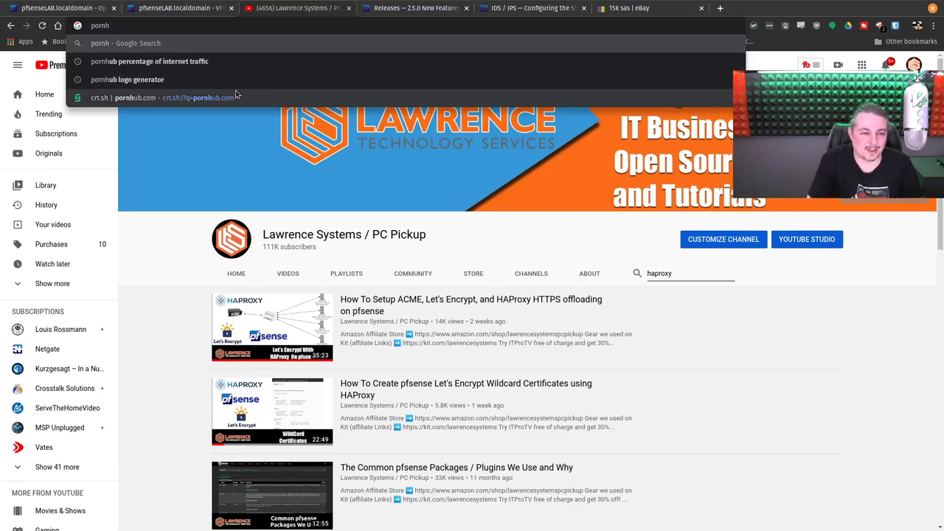
{"action": "left_click", "coordinate": [227, 98]}
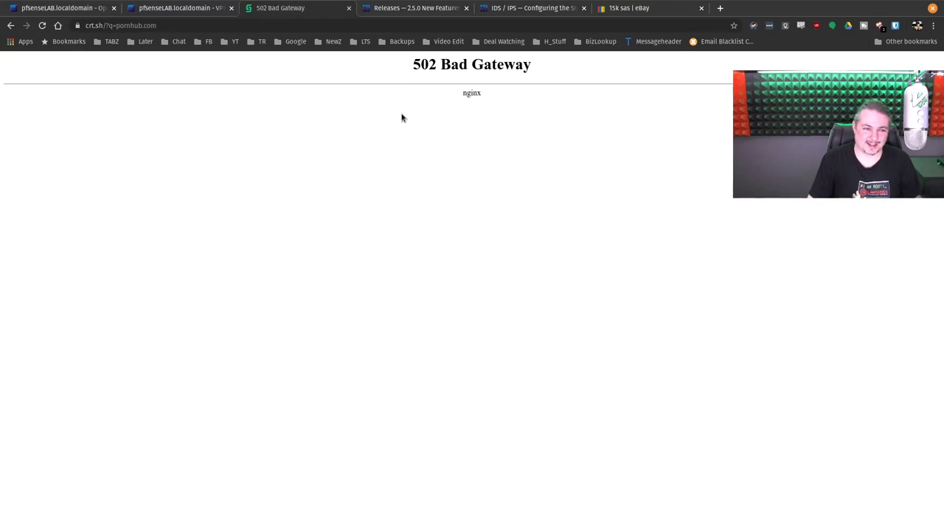
Step: Replace the address and search for 'pornhub logo generator'
{"action": "left_click", "coordinate": [185, 23]}
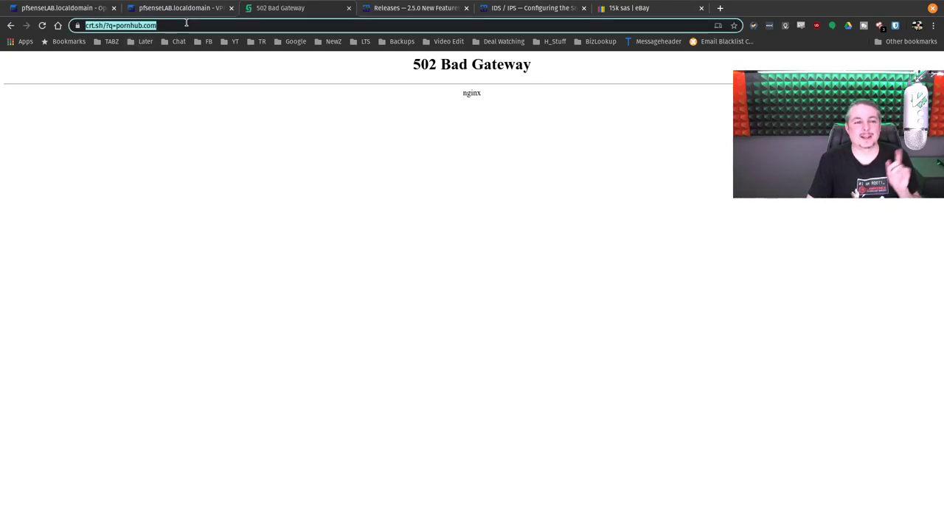
{"action": "left_click", "coordinate": [185, 24]}
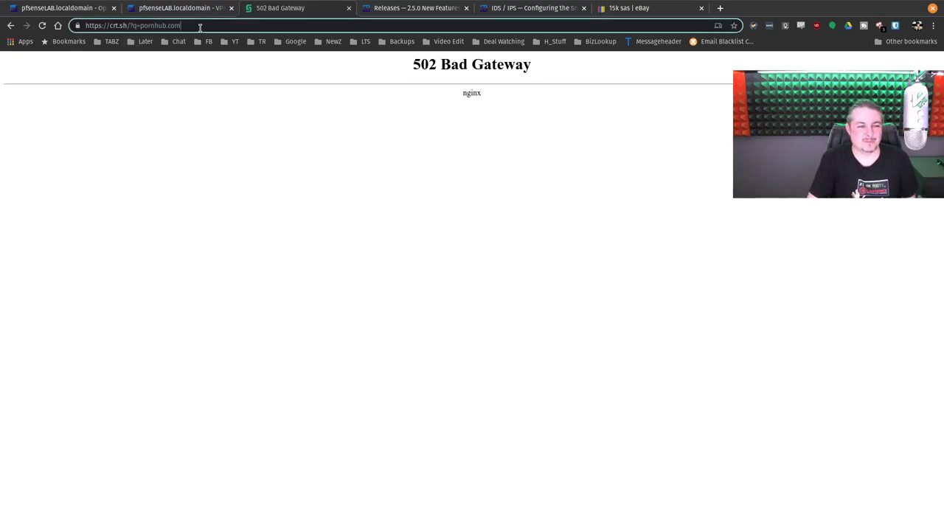
{"action": "key", "text": "ctrl+shift+Left"}
{"action": "key", "text": "ctrl+shift+Left"}
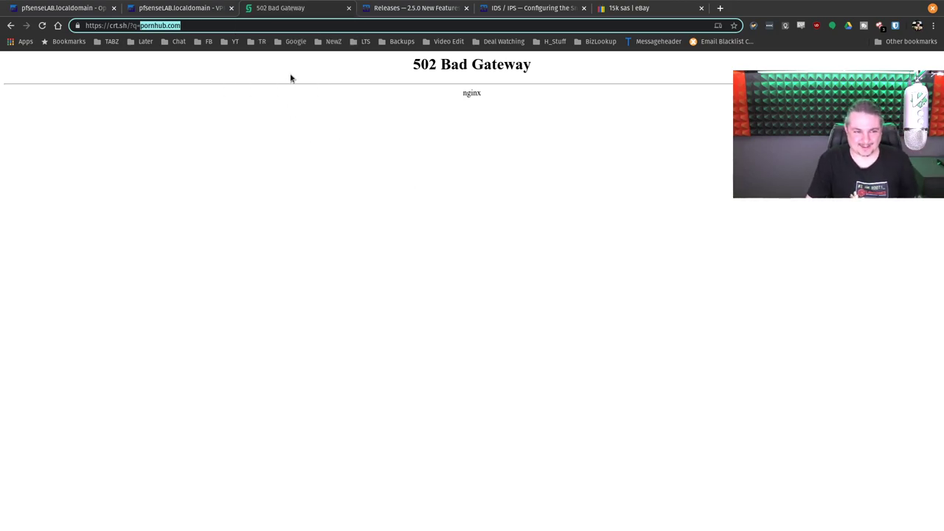
{"action": "key", "text": "ctrl+a"}
{"action": "type", "text": "pornhug"}
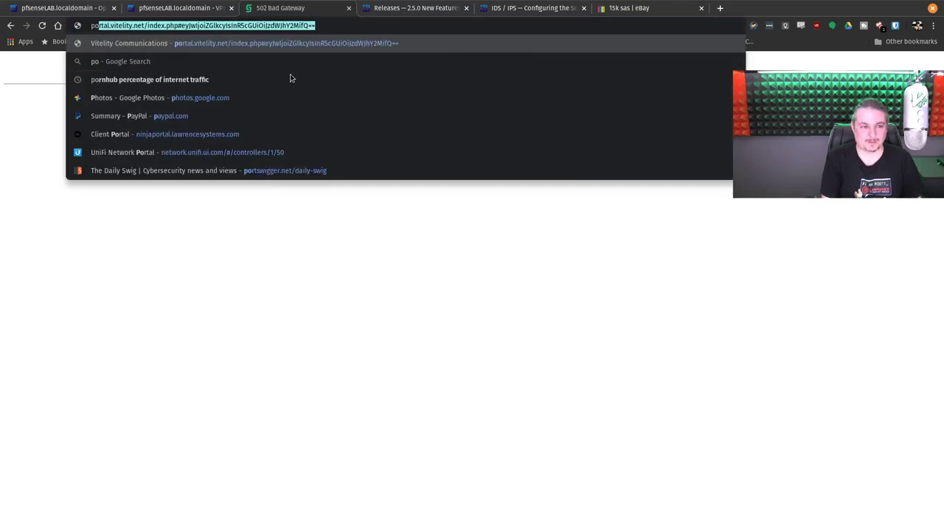
{"action": "key", "text": "BackSpace"}
{"action": "type", "text": "b logo"}
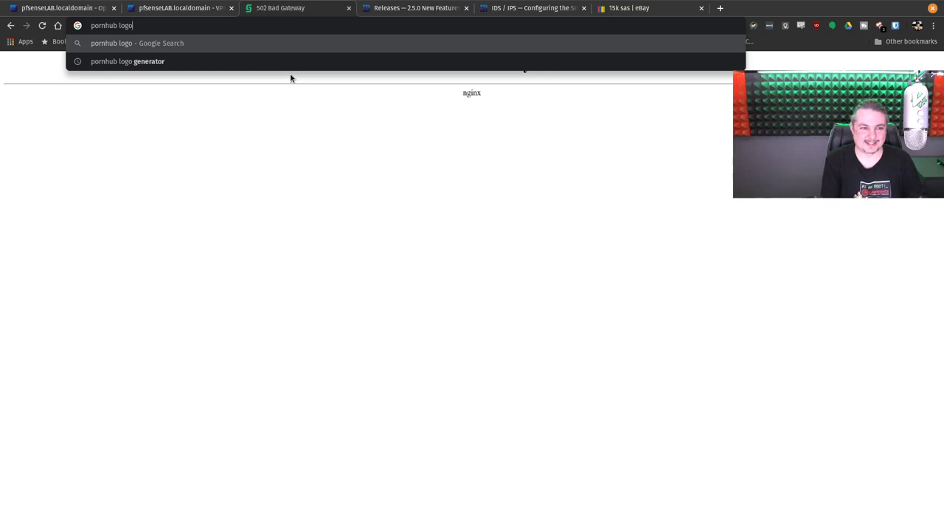
{"action": "key", "text": "Down"}
{"action": "key", "text": "Return"}
Step: Open the Logoly.Pro generator and replace the suffix 'me' with 'Encrypy'
{"action": "left_click", "coordinate": [198, 154]}
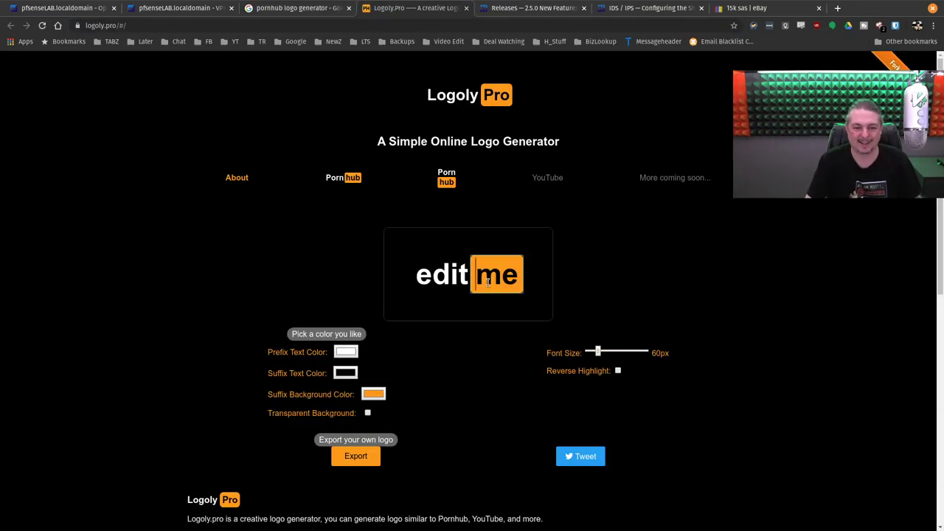
{"action": "key", "text": "End"}
{"action": "key", "text": "BackSpace"}
{"action": "key", "text": "BackSpace"}
{"action": "type", "text": "enc"}
{"action": "key", "text": "BackSpace"}
{"action": "key", "text": "BackSpace"}
{"action": "key", "text": "BackSpace"}
{"action": "type", "text": "Encr"}
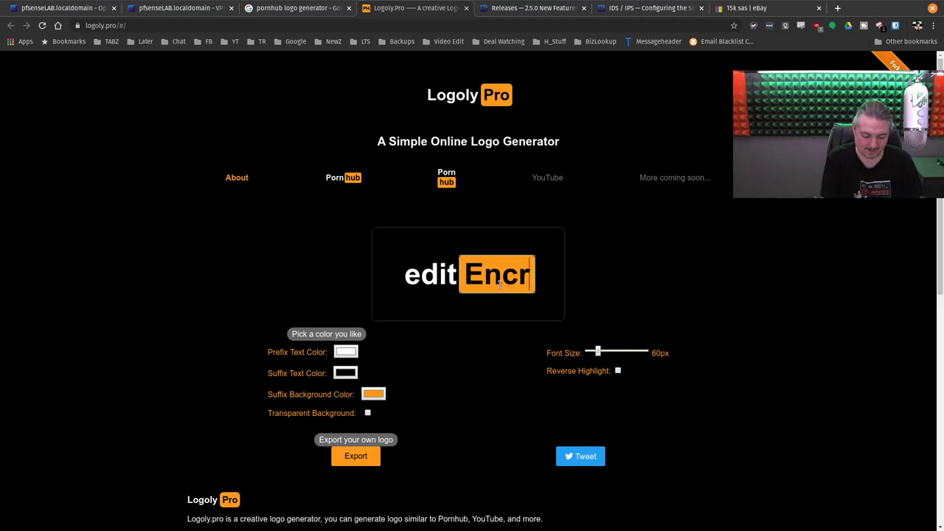
{"action": "type", "text": "ypy"}
Step: Change the logo prefix from 'edit' to 'Let's'
{"action": "left_click", "coordinate": [392, 274]}
{"action": "key", "text": "Right"}
{"action": "key", "text": "Right"}
{"action": "key", "text": "Right"}
{"action": "key", "text": "BackSpace"}
{"action": "key", "text": "BackSpace"}
{"action": "key", "text": "BackSpace"}
{"action": "key", "text": "BackSpace"}
{"action": "type", "text": "Lets"}
{"action": "key", "text": "BackSpace"}
{"action": "type", "text": "'s"}
{"action": "left_click", "coordinate": [567, 274]}
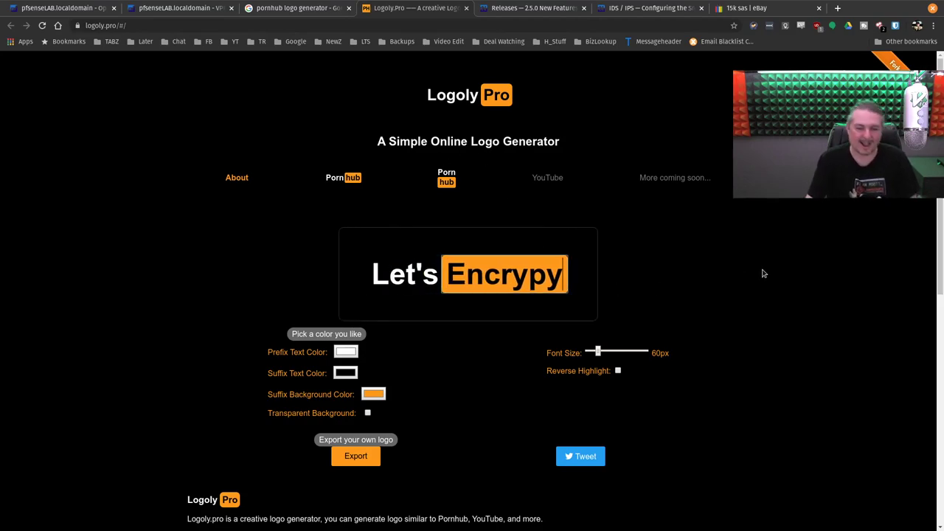
{"action": "left_click", "coordinate": [747, 266]}
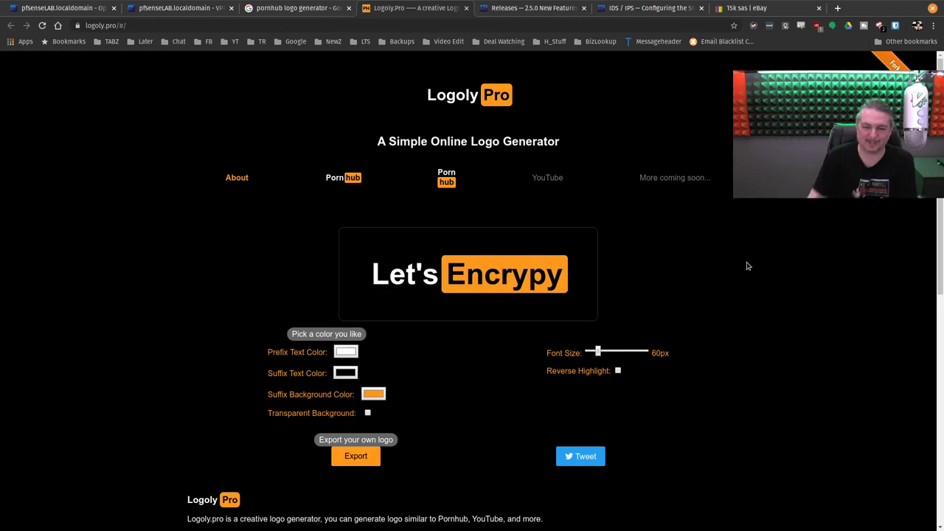
Step: Fix the suffix typo so the logo reads 'Let's Encrypt'
{"action": "left_click", "coordinate": [553, 275]}
{"action": "key", "text": "Delete"}
{"action": "type", "text": "t"}
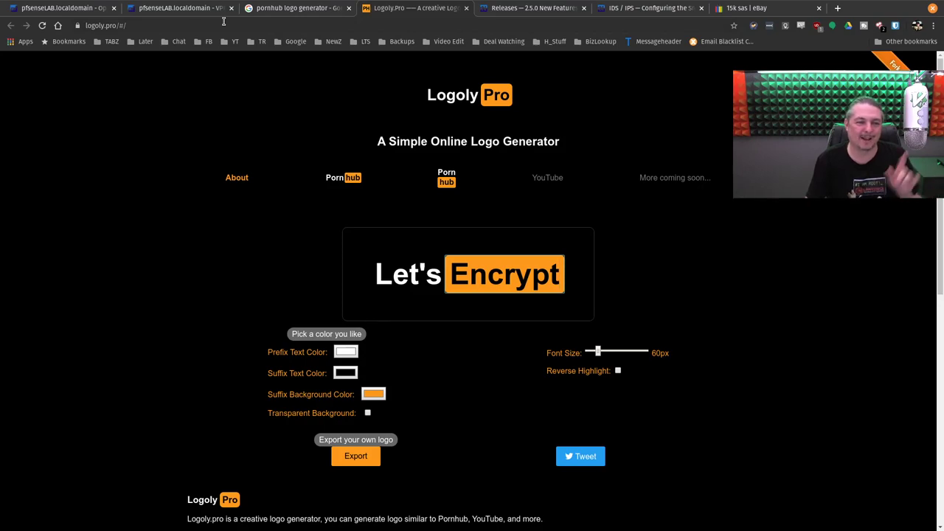
{"action": "left_click", "coordinate": [223, 22]}
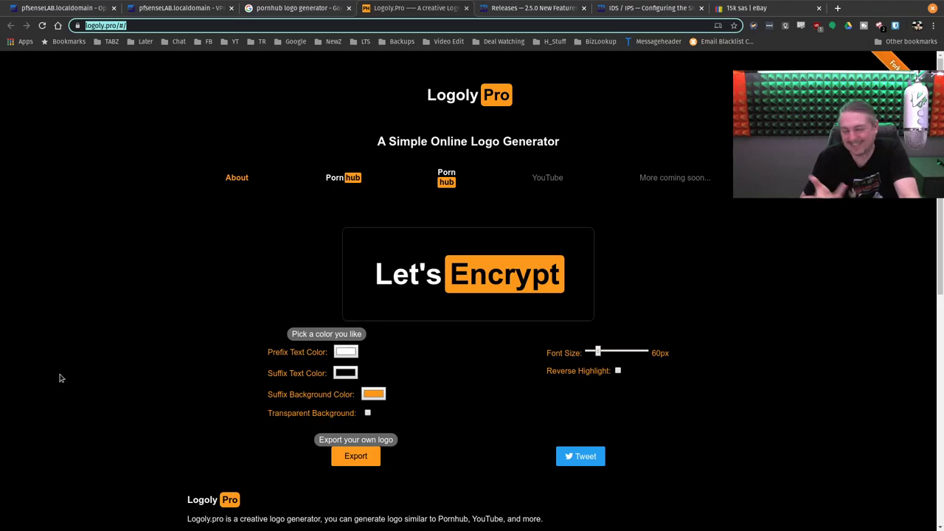
Step: Close the Google search and Logoly.Pro tabs and bring up the IDS/IPS Snort setup guide
{"action": "left_click", "coordinate": [348, 8]}
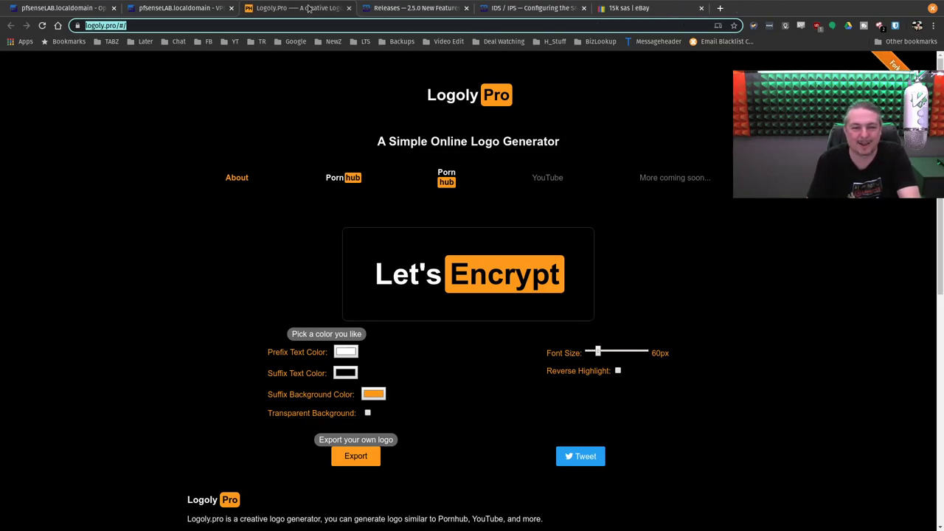
{"action": "left_click", "coordinate": [349, 8]}
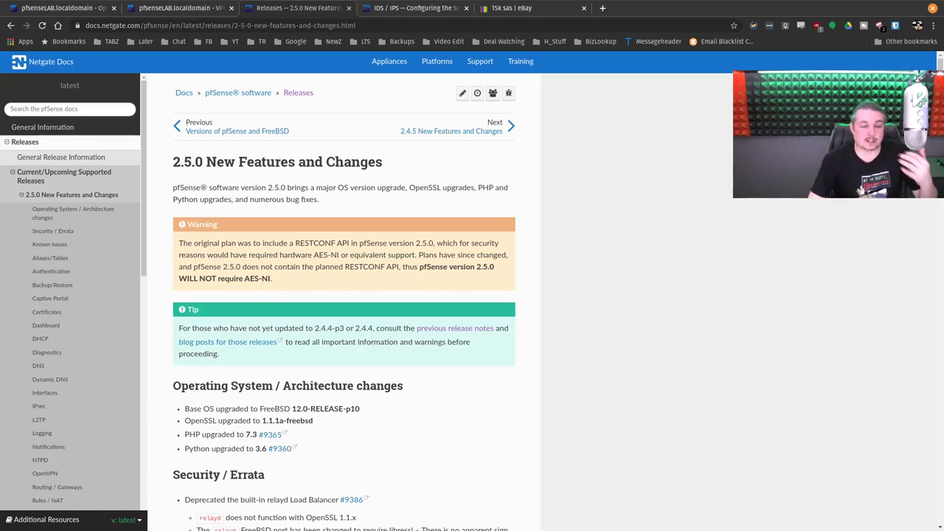
{"action": "left_click", "coordinate": [385, 6]}
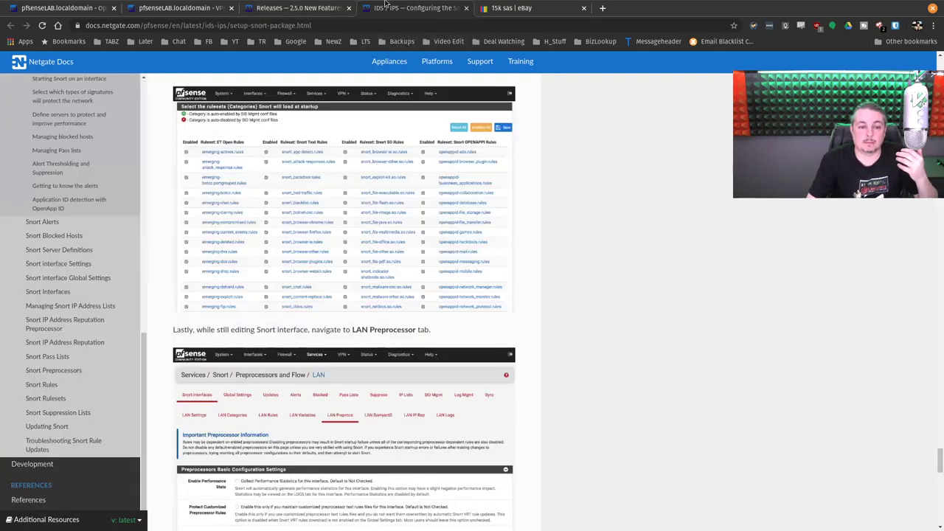
Step: Close the 15k sas eBay search tab and open a blank tab beside the pfSense 2.5.0 release notes
{"action": "left_click", "coordinate": [549, 11]}
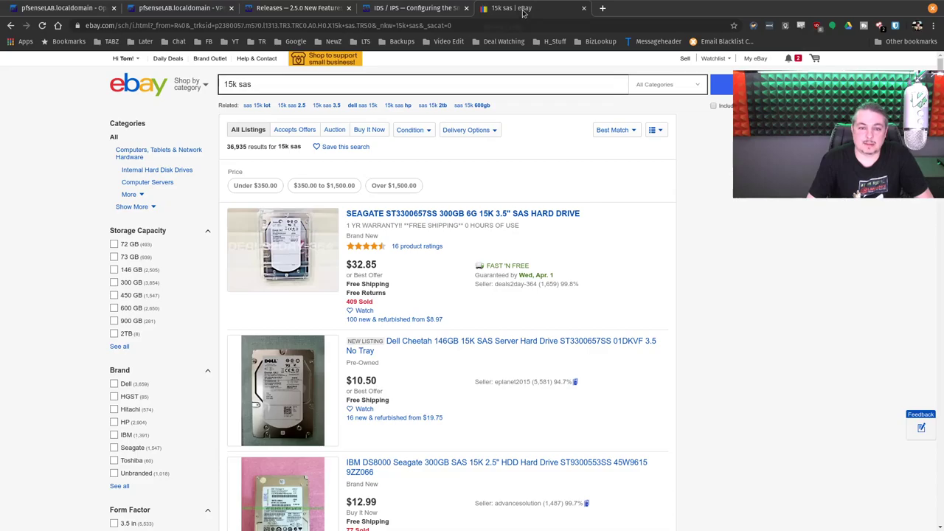
{"action": "left_click", "coordinate": [583, 8]}
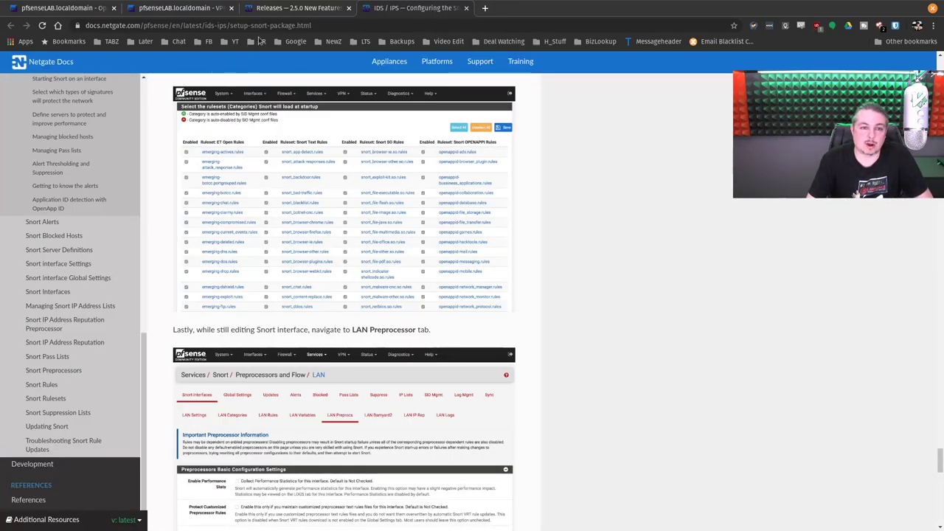
{"action": "left_click", "coordinate": [297, 7]}
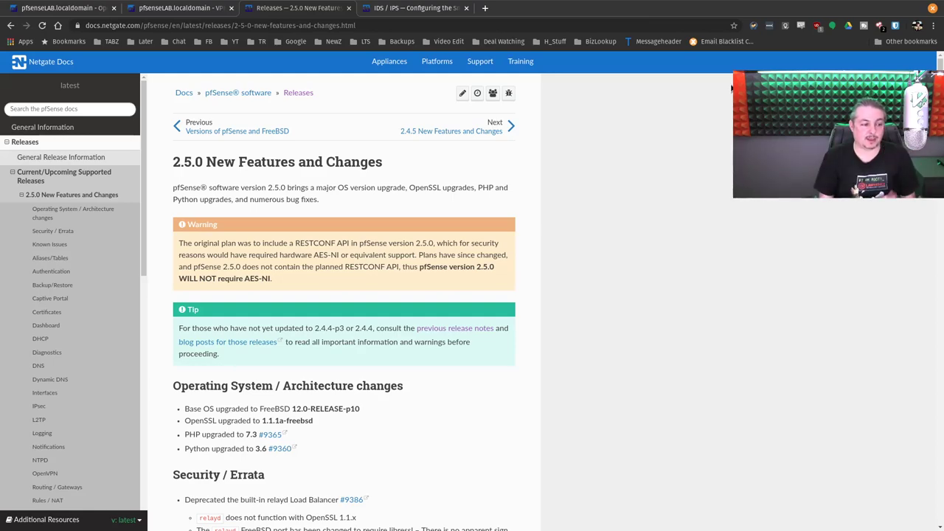
{"action": "left_click", "coordinate": [485, 9]}
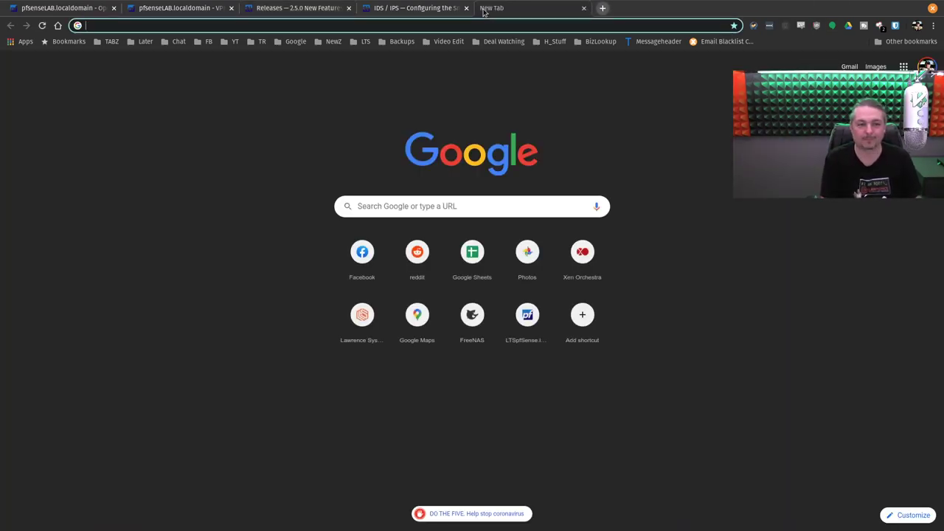
Step: Reopen the recently closed eBay search and Logoly.Pro tabs
{"action": "right_click", "coordinate": [640, 4]}
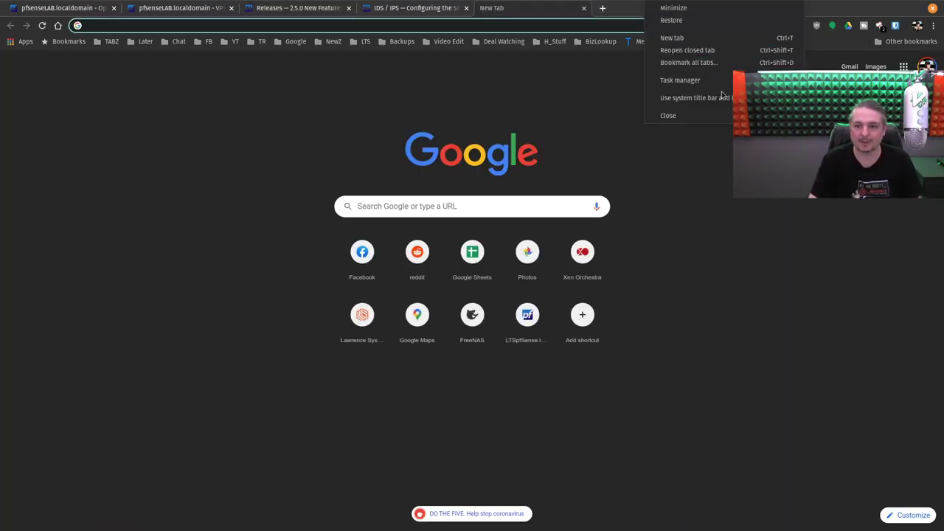
{"action": "left_click", "coordinate": [711, 50]}
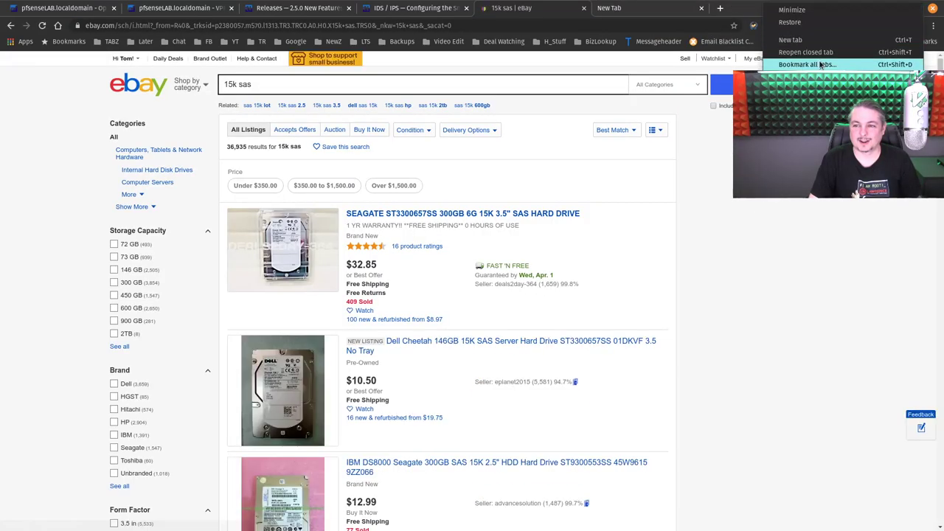
{"action": "key", "text": "ctrl+shift+t"}
Step: Change the logo's prefix to 'Lawrence' and suffix to 'Systems', then close the Logoly.Pro tab
{"action": "left_click", "coordinate": [444, 260]}
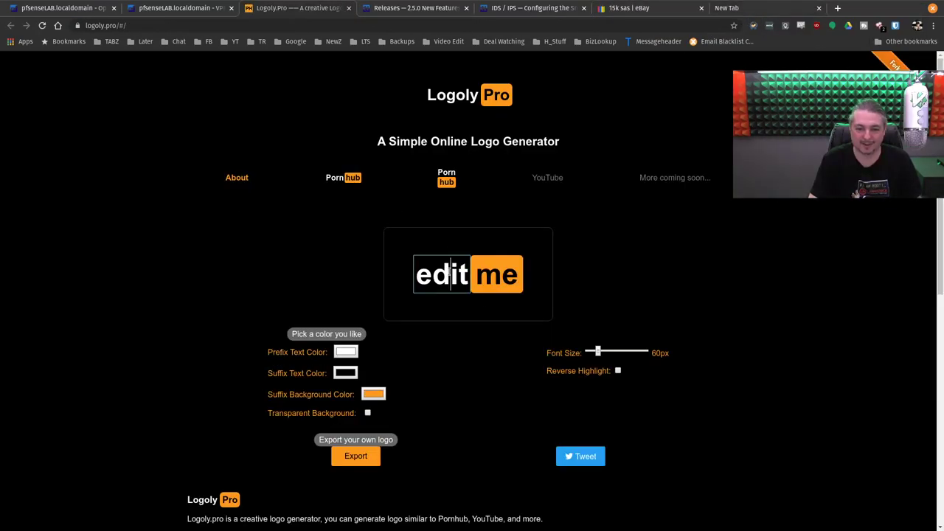
{"action": "key", "text": "ctrl+a"}
{"action": "key", "text": "BackSpace"}
{"action": "type", "text": ":"}
{"action": "key", "text": "BackSpace"}
{"action": "type", "text": "Lawrence"}
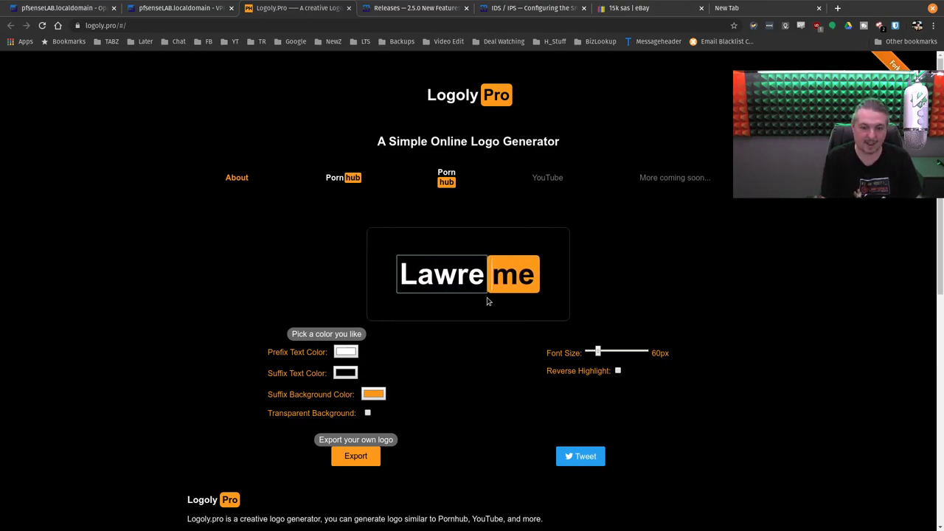
{"action": "left_click", "coordinate": [548, 273]}
{"action": "key", "text": "Delete"}
{"action": "key", "text": "BackSpace"}
{"action": "type", "text": "S"}
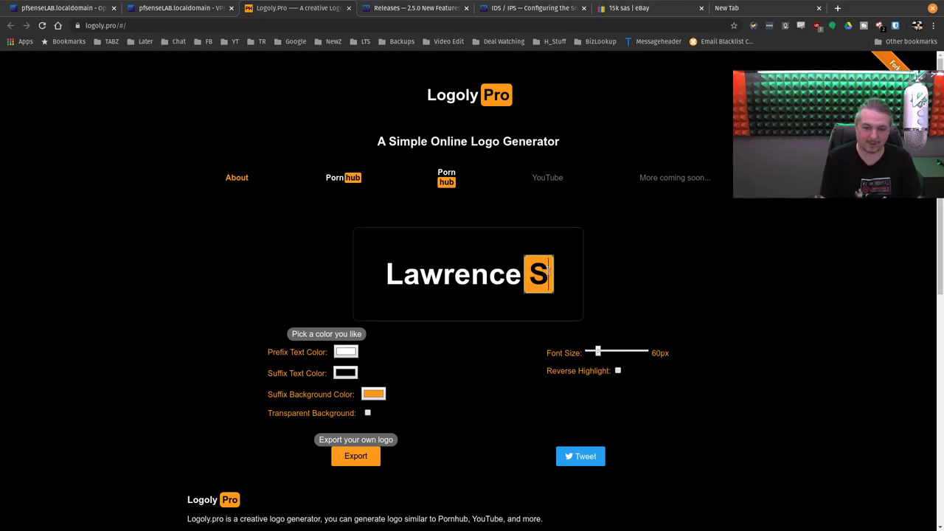
{"action": "type", "text": "ystems"}
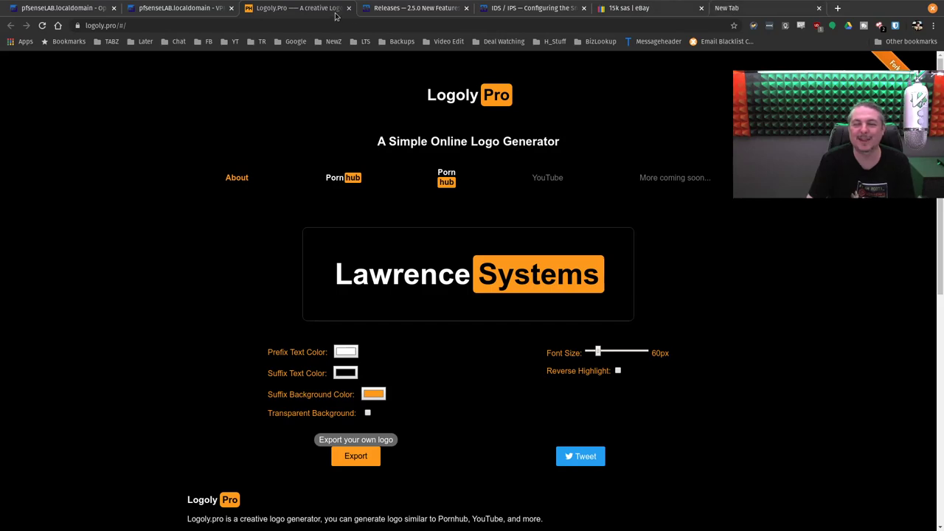
{"action": "middle_click", "coordinate": [303, 10]}
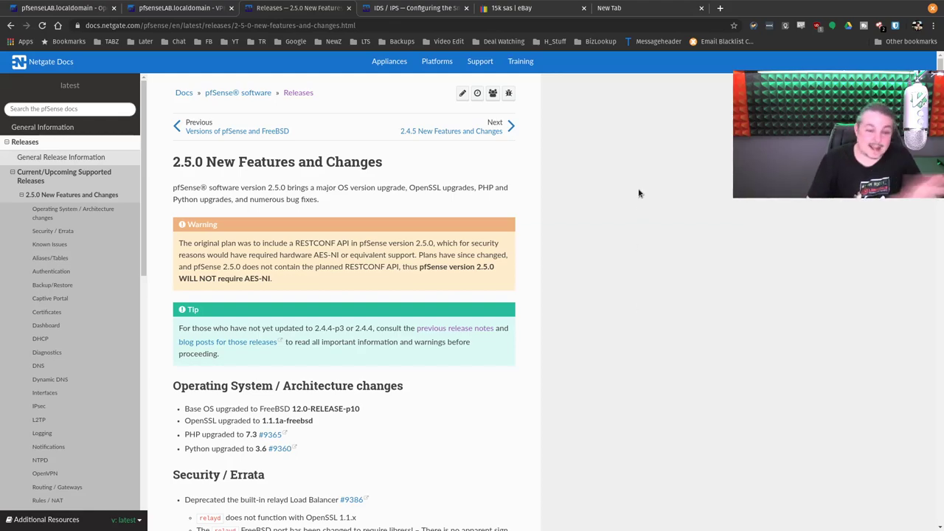
Step: Close the eBay search tab and the empty new tab
{"action": "left_click", "coordinate": [517, 7]}
{"action": "middle_click", "coordinate": [517, 7]}
{"action": "middle_click", "coordinate": [516, 7]}
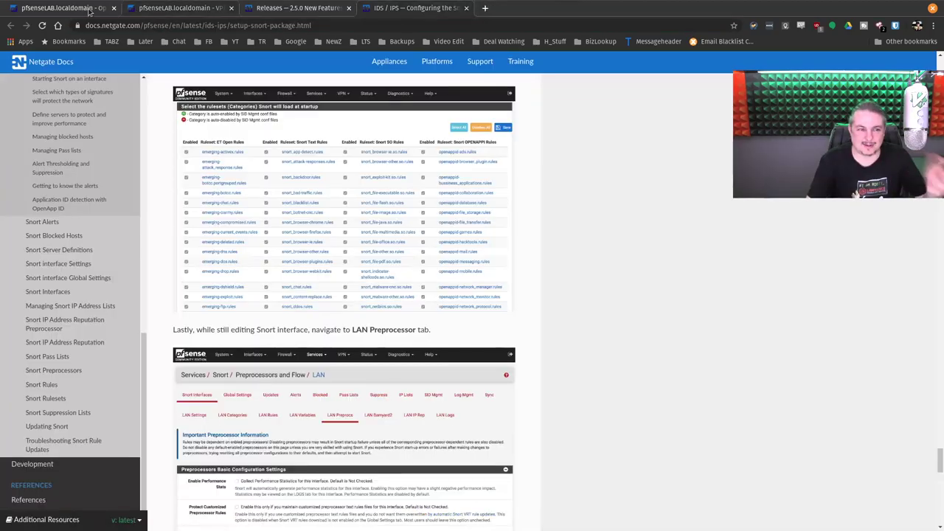
Step: Open the pfSense Status / Dashboard and check System Information reports 2.4.5-RELEASE as latest
{"action": "left_click", "coordinate": [77, 10]}
{"action": "scroll", "coordinate": [441, 309], "scroll_direction": "up", "scroll_amount": 10}
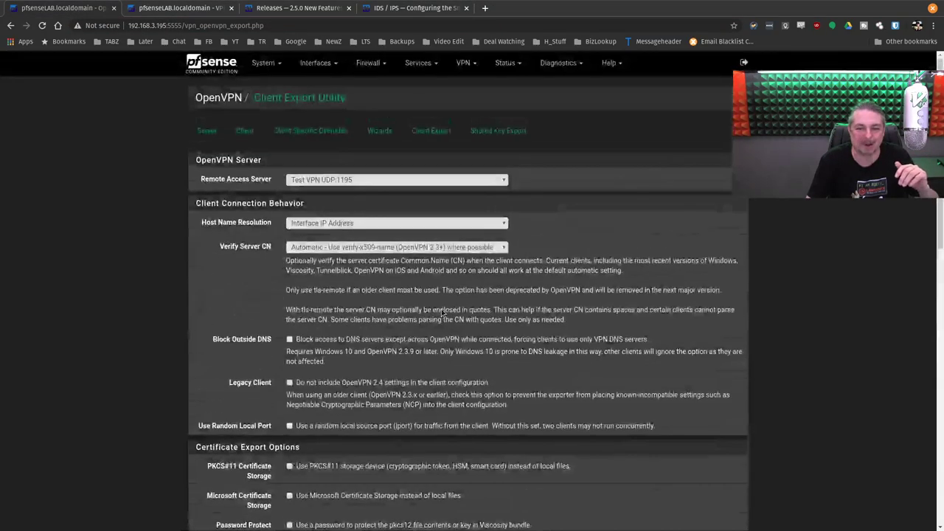
{"action": "left_click", "coordinate": [234, 60]}
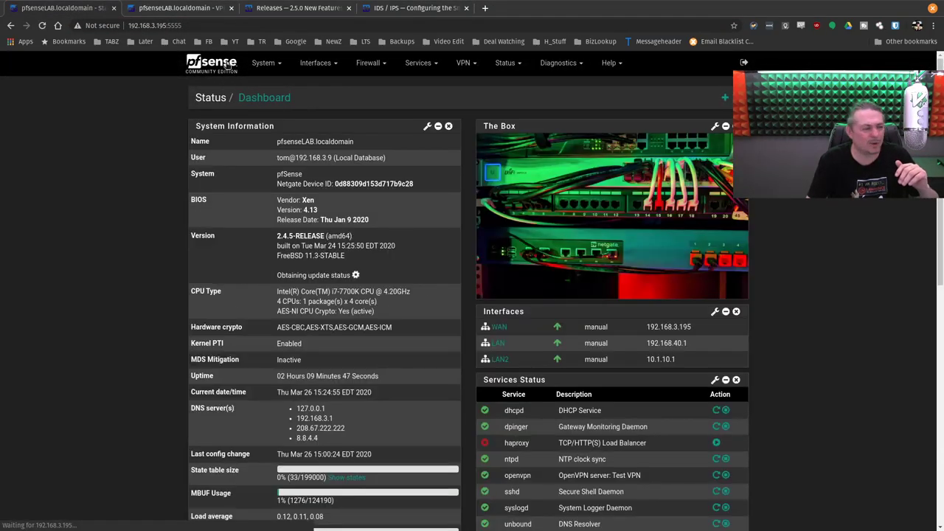
{"action": "scroll", "coordinate": [342, 277], "scroll_direction": "down", "scroll_amount": 4}
{"action": "scroll", "coordinate": [342, 277], "scroll_direction": "up", "scroll_amount": 4}
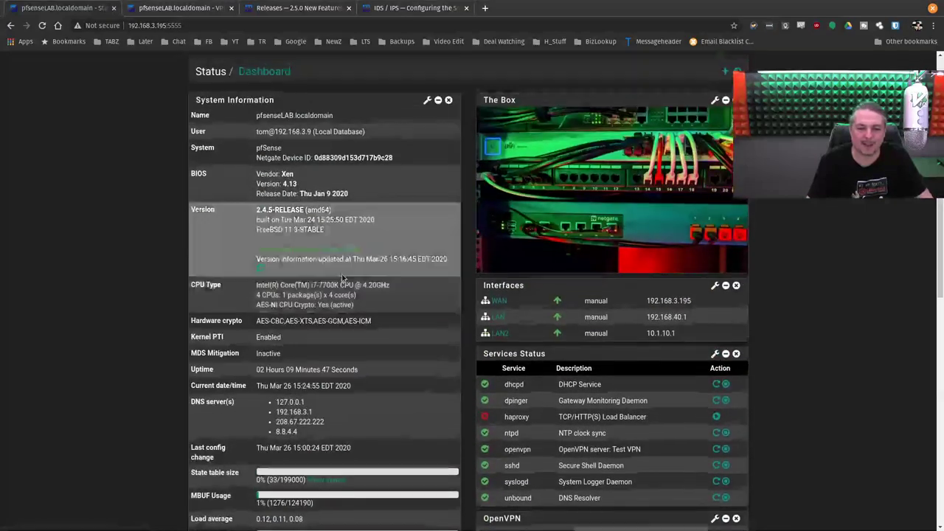
{"action": "scroll", "coordinate": [767, 309], "scroll_direction": "down", "scroll_amount": 2}
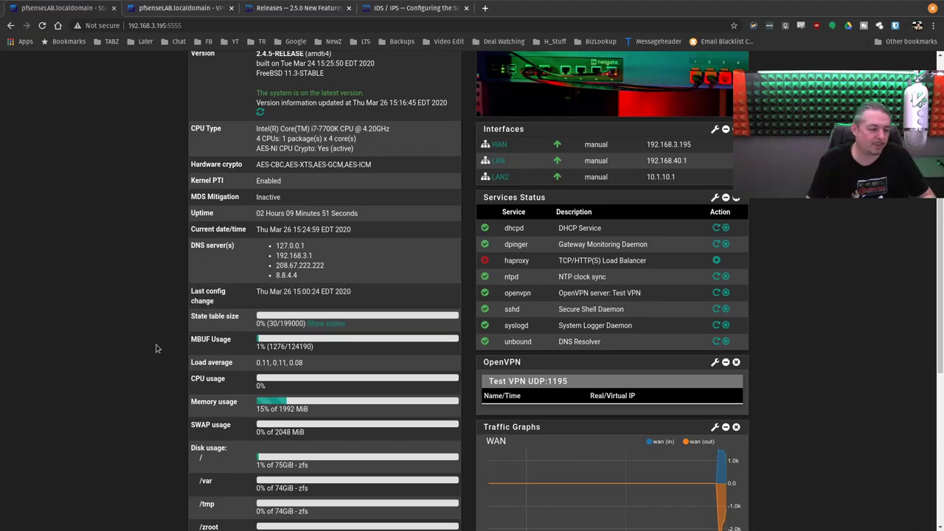
{"action": "scroll", "coordinate": [155, 348], "scroll_direction": "down", "scroll_amount": 1}
{"action": "scroll", "coordinate": [424, 316], "scroll_direction": "down", "scroll_amount": 4}
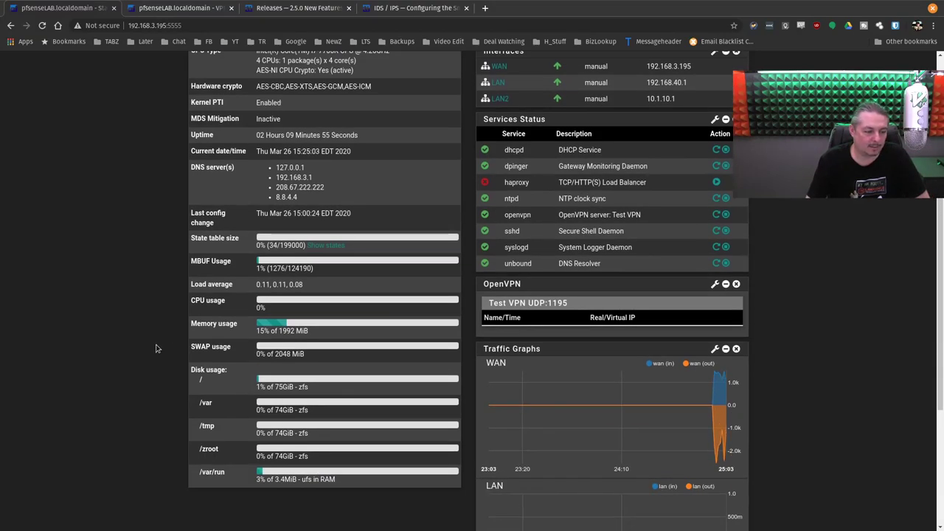
{"action": "scroll", "coordinate": [425, 317], "scroll_direction": "up", "scroll_amount": 5}
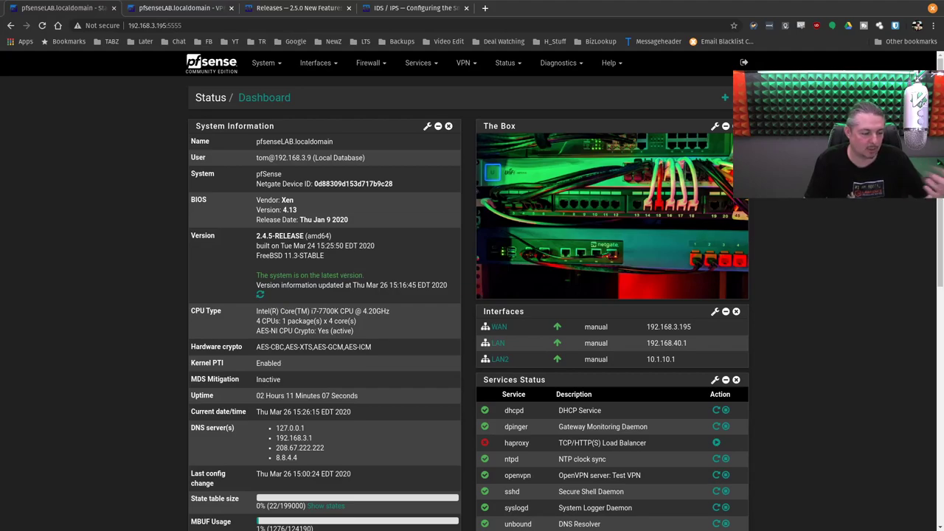
Step: Load the FreeNAS server at 192.168.3.8 in a new tab and log in with saved credentials
{"action": "left_click", "coordinate": [484, 8]}
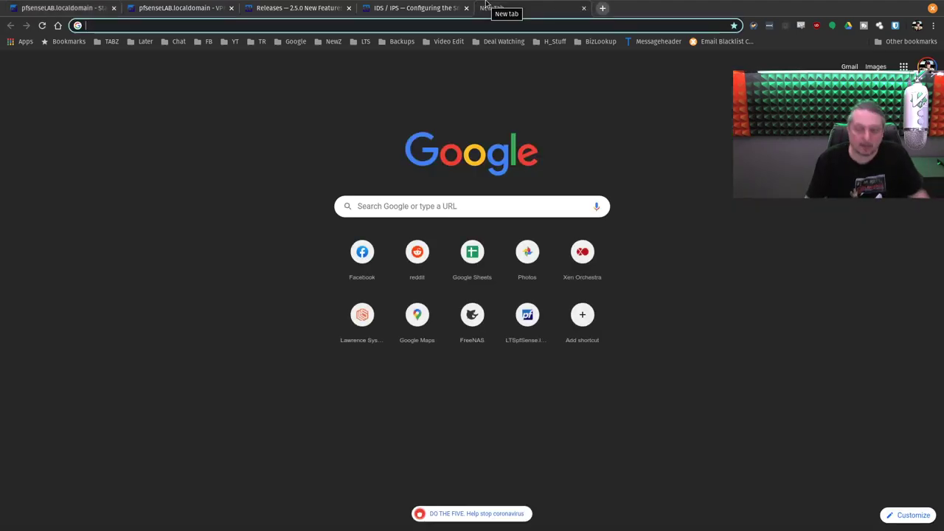
{"action": "type", "text": "1"}
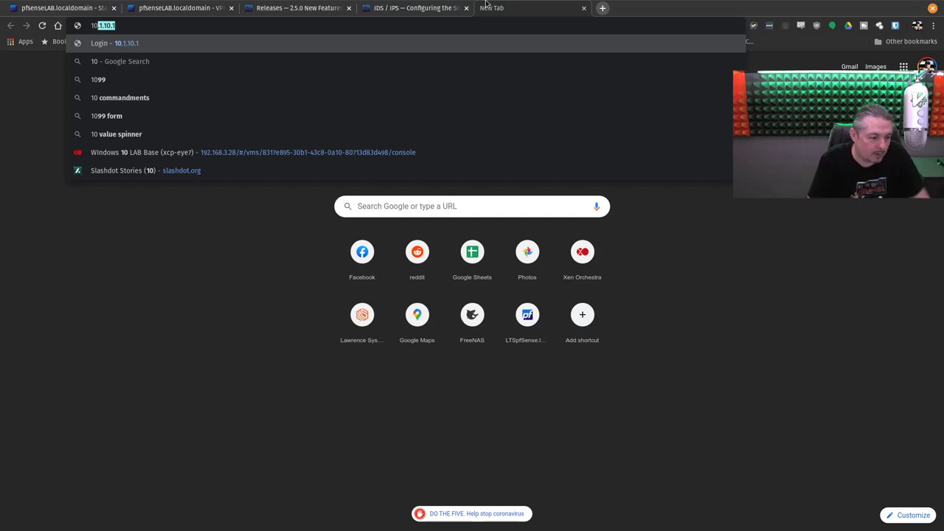
{"action": "key", "text": "Escape"}
{"action": "type", "text": "19"}
{"action": "key", "text": "Down"}
{"action": "key", "text": "Down"}
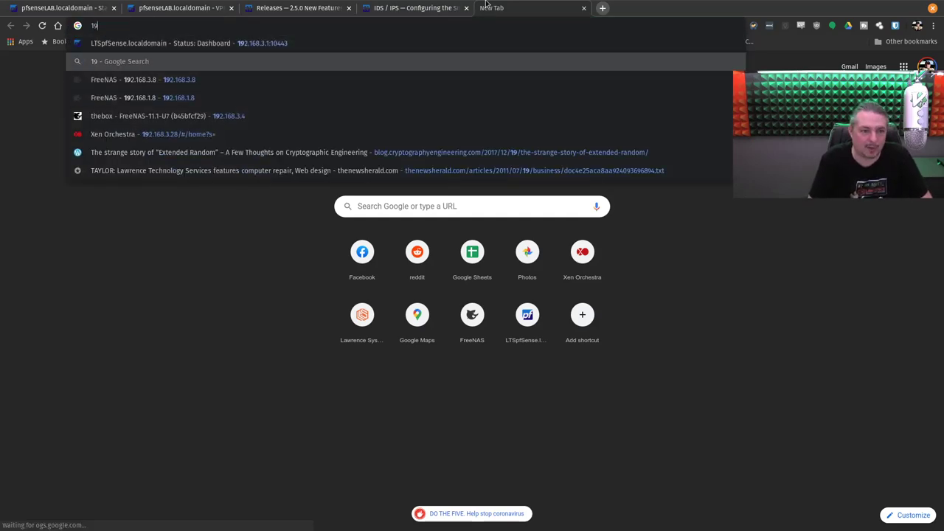
{"action": "key", "text": "Return"}
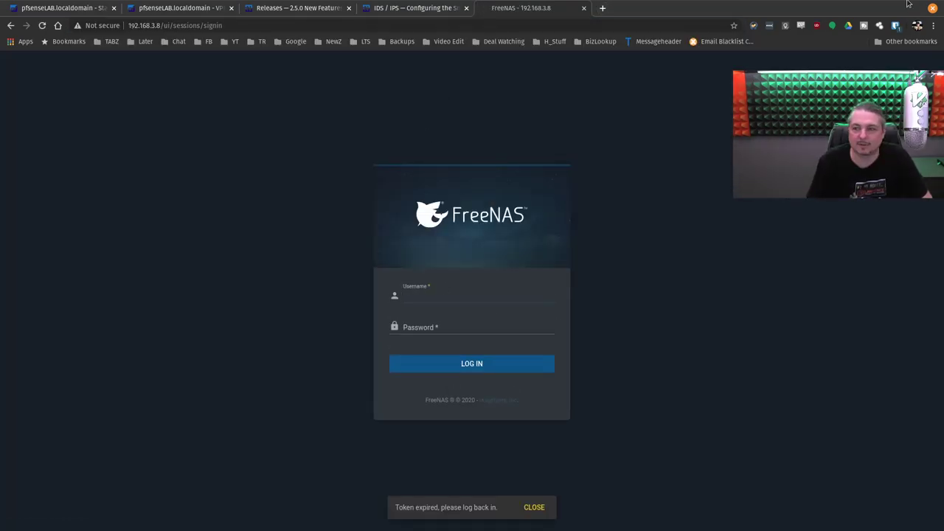
{"action": "left_click", "coordinate": [897, 26]}
{"action": "left_click", "coordinate": [782, 96]}
{"action": "left_click", "coordinate": [484, 364]}
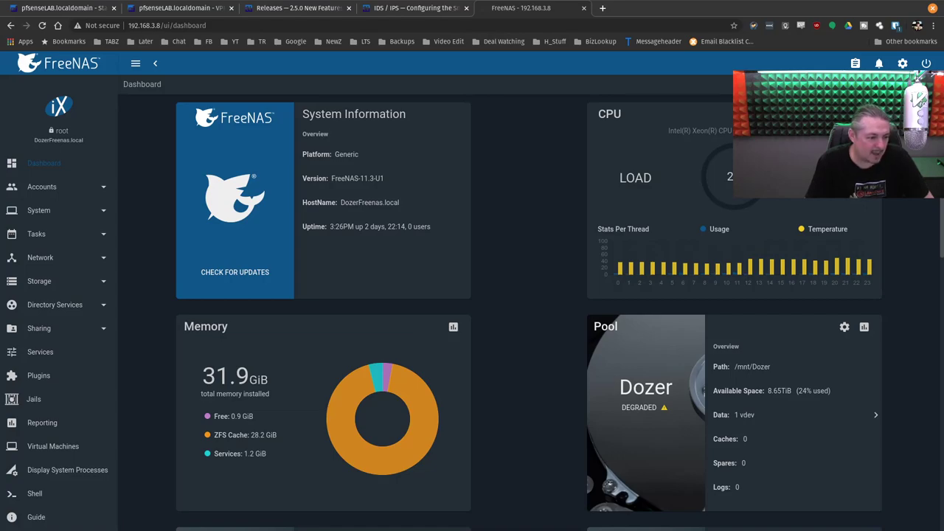
Step: Review the FreeNAS 11.3-U1 dashboard, highlighting the Dozer pool's DEGRADED status
{"action": "scroll", "coordinate": [516, 326], "scroll_direction": "down", "scroll_amount": 3}
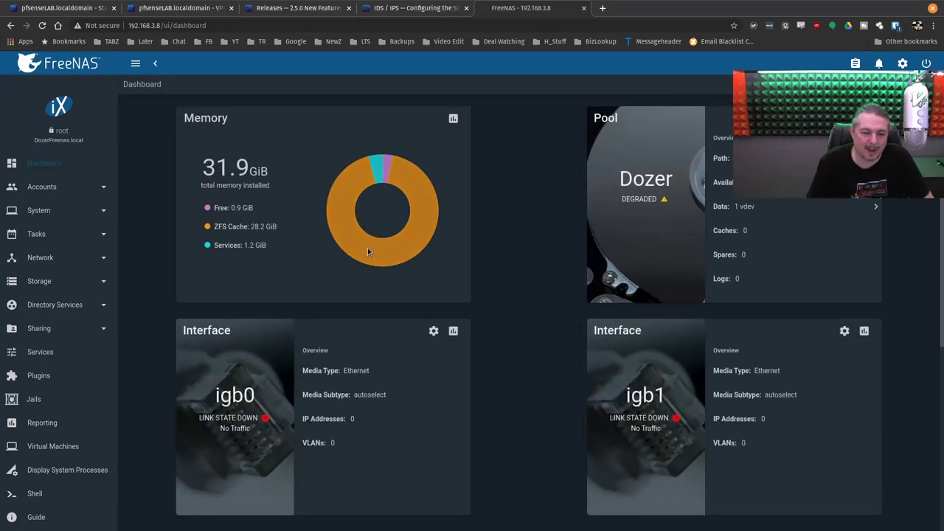
{"action": "scroll", "coordinate": [358, 249], "scroll_direction": "up", "scroll_amount": 2}
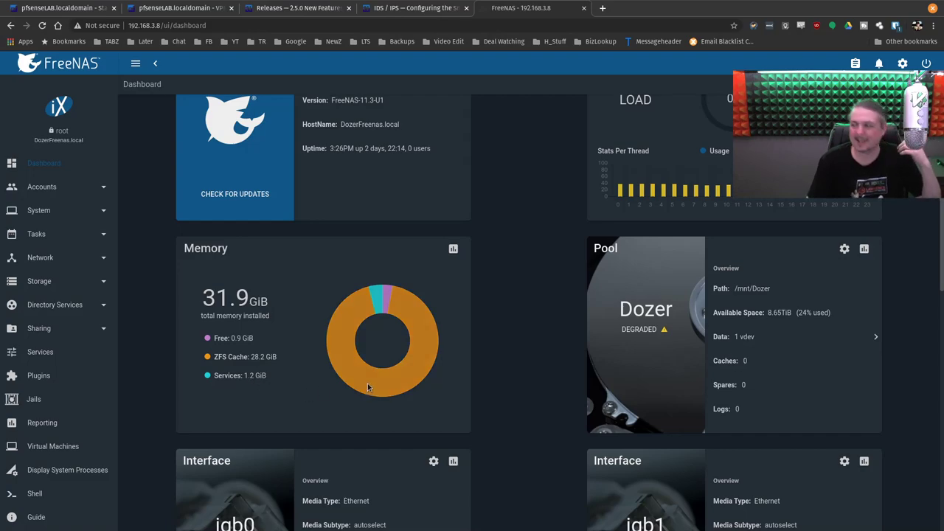
{"action": "scroll", "coordinate": [445, 380], "scroll_direction": "up", "scroll_amount": 2}
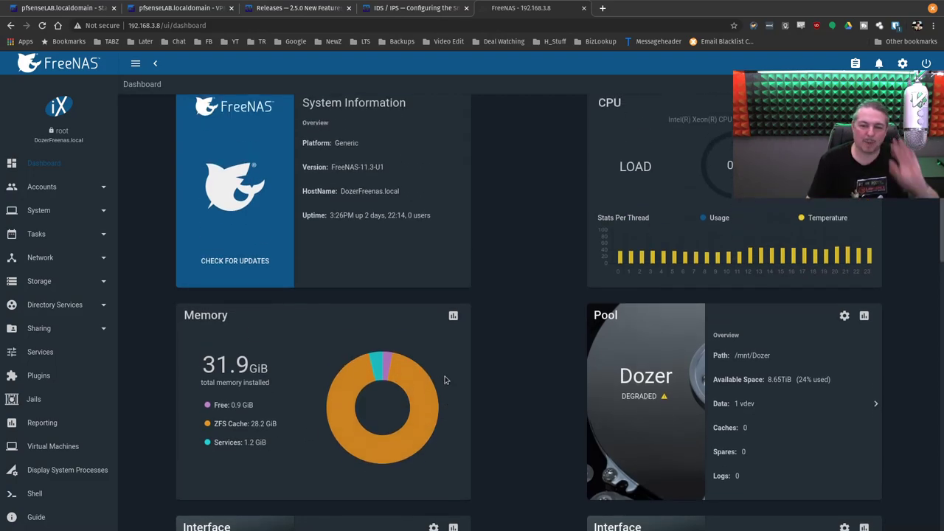
{"action": "scroll", "coordinate": [444, 380], "scroll_direction": "down", "scroll_amount": 3}
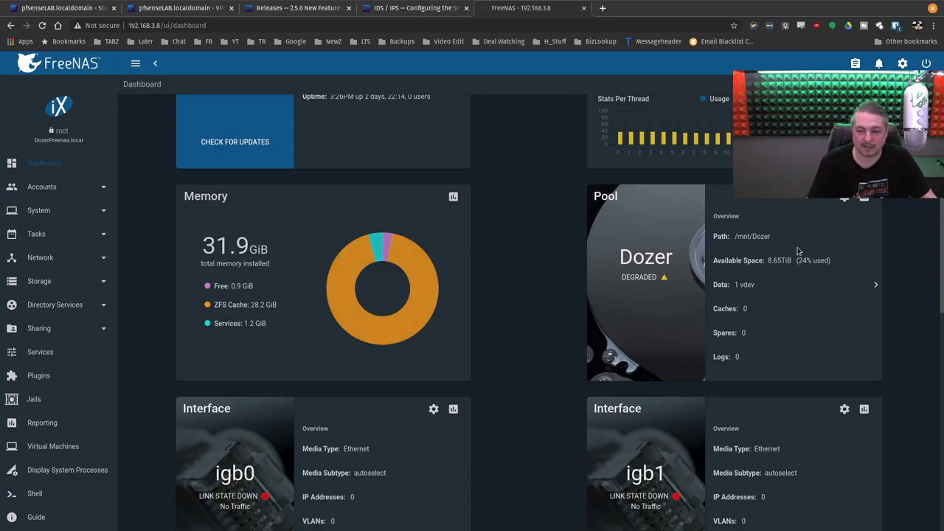
{"action": "double_click", "coordinate": [637, 278]}
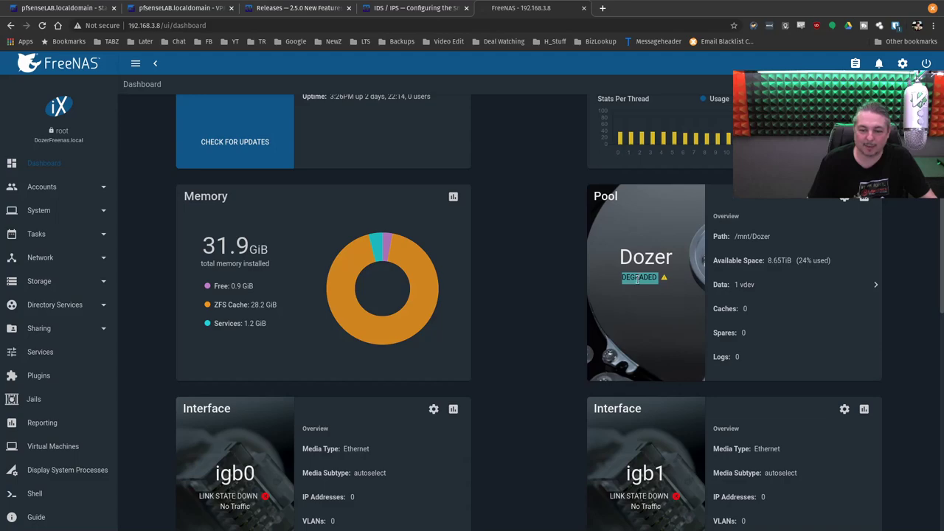
{"action": "left_click", "coordinate": [539, 331]}
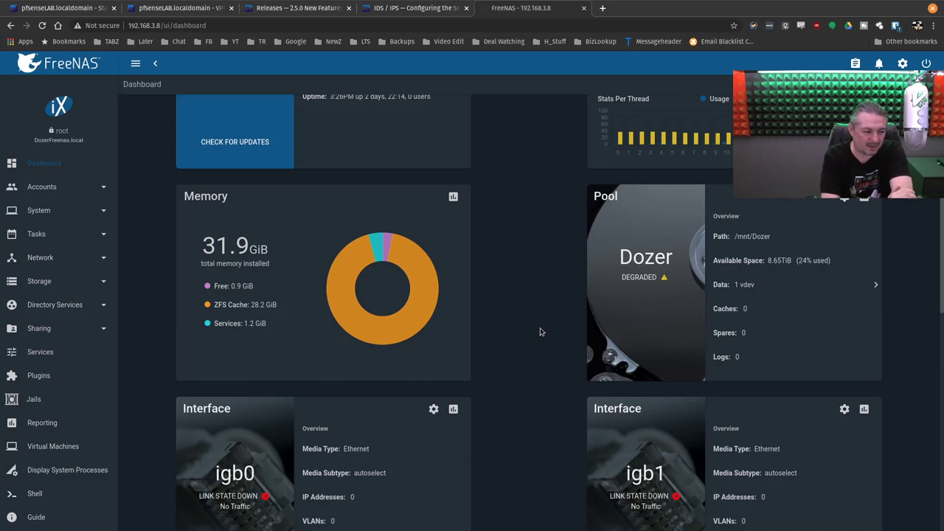
{"action": "scroll", "coordinate": [540, 331], "scroll_direction": "down", "scroll_amount": 5}
{"action": "scroll", "coordinate": [632, 304], "scroll_direction": "up", "scroll_amount": 4}
{"action": "scroll", "coordinate": [632, 304], "scroll_direction": "up", "scroll_amount": 3}
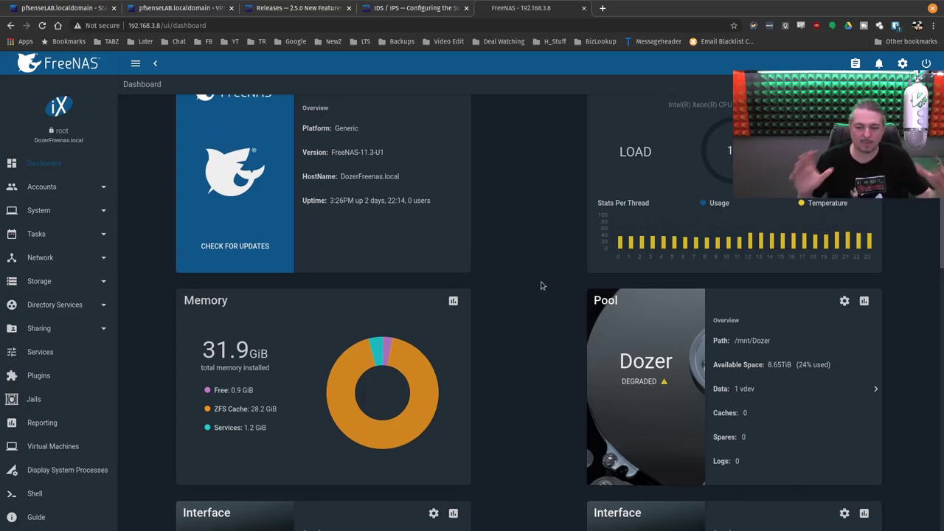
{"action": "scroll", "coordinate": [540, 285], "scroll_direction": "down", "scroll_amount": 2}
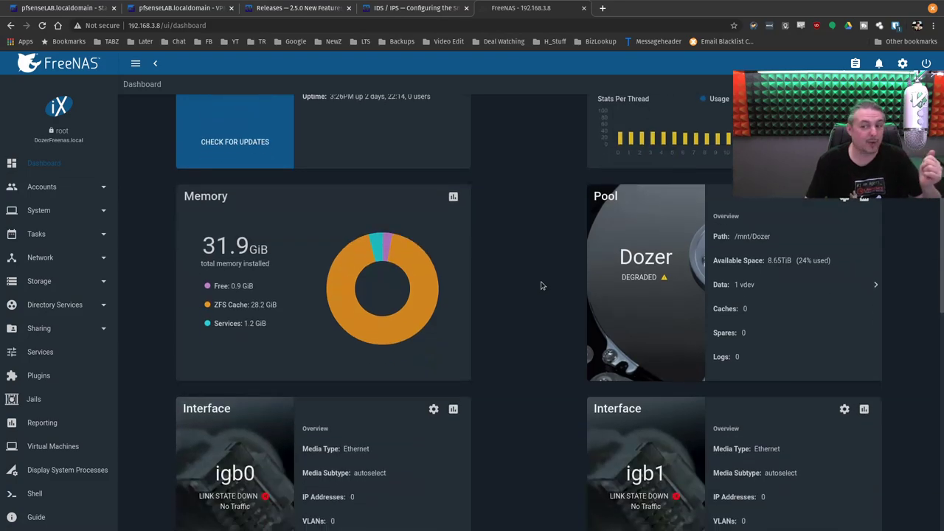
{"action": "scroll", "coordinate": [543, 284], "scroll_direction": "down", "scroll_amount": 7}
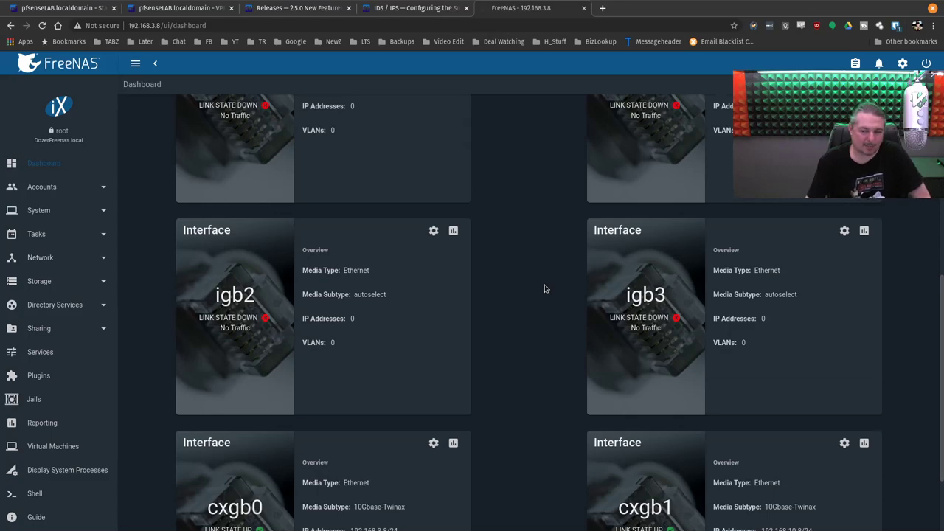
Step: Review the dashboard's cxgb0 and cxgb1 network widgets and go to the FreeNAS Plugins page
{"action": "scroll", "coordinate": [545, 289], "scroll_direction": "down", "scroll_amount": 2}
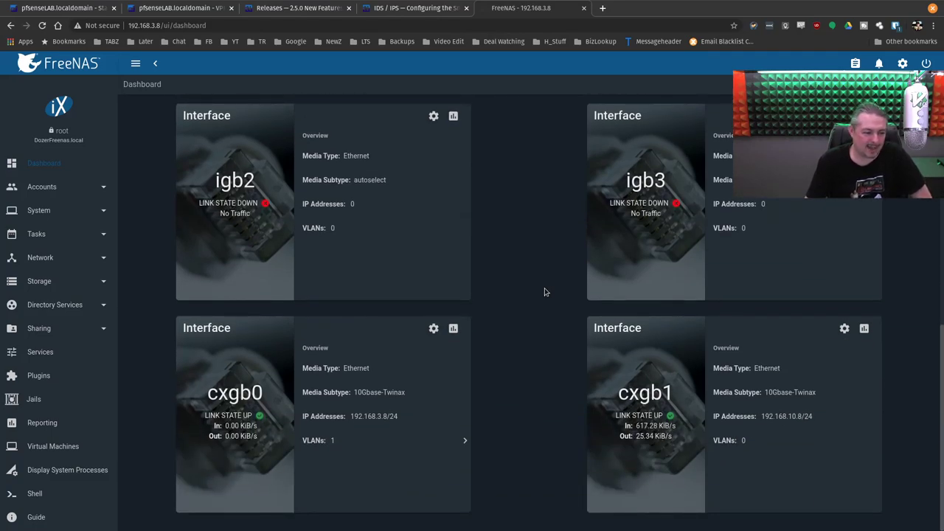
{"action": "scroll", "coordinate": [545, 292], "scroll_direction": "up", "scroll_amount": 8}
{"action": "scroll", "coordinate": [544, 292], "scroll_direction": "up", "scroll_amount": 4}
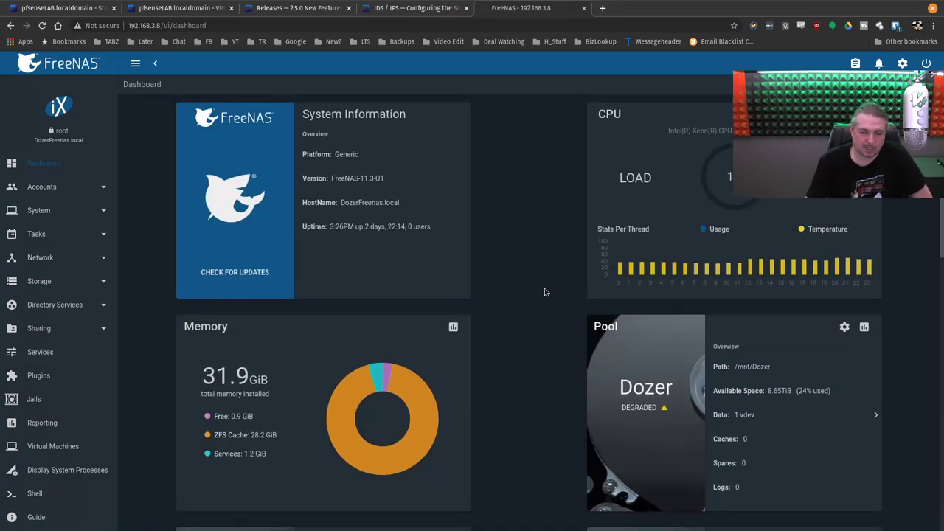
{"action": "scroll", "coordinate": [577, 273], "scroll_direction": "down", "scroll_amount": 7}
{"action": "scroll", "coordinate": [556, 370], "scroll_direction": "down", "scroll_amount": 4}
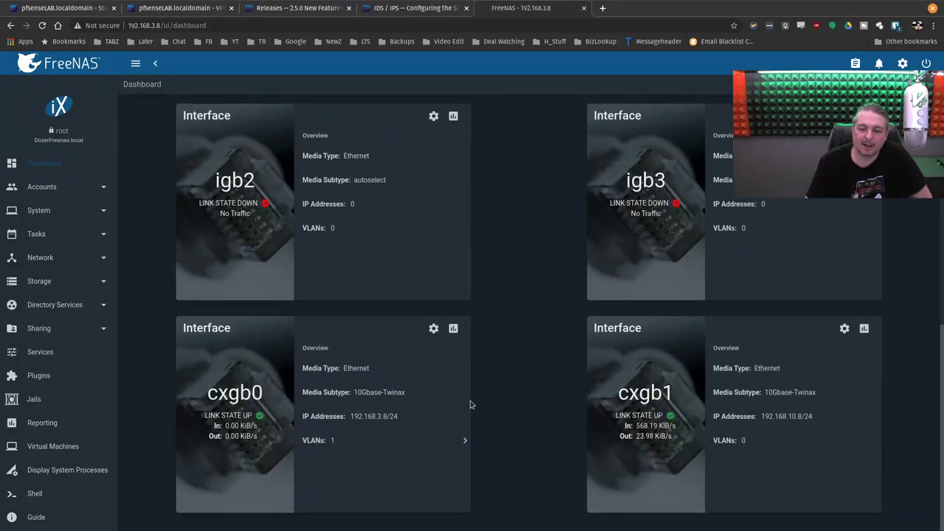
{"action": "scroll", "coordinate": [472, 405], "scroll_direction": "up", "scroll_amount": 10}
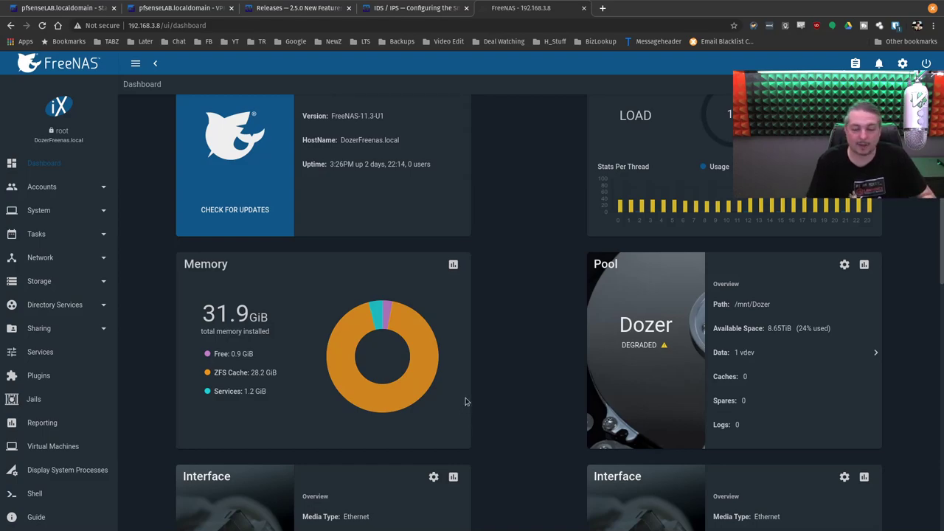
{"action": "scroll", "coordinate": [493, 378], "scroll_direction": "down", "scroll_amount": 2}
{"action": "scroll", "coordinate": [493, 378], "scroll_direction": "down", "scroll_amount": 3}
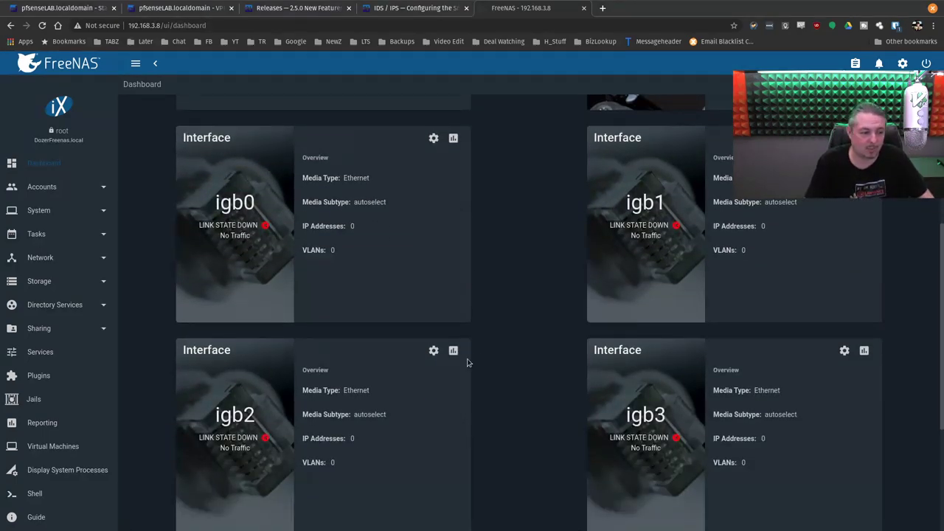
{"action": "scroll", "coordinate": [480, 350], "scroll_direction": "down", "scroll_amount": 3}
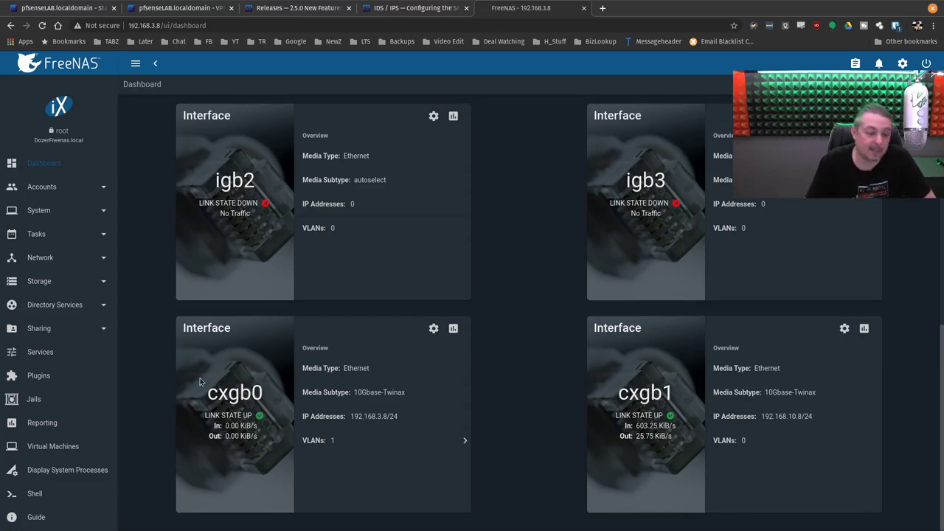
{"action": "left_click", "coordinate": [44, 375]}
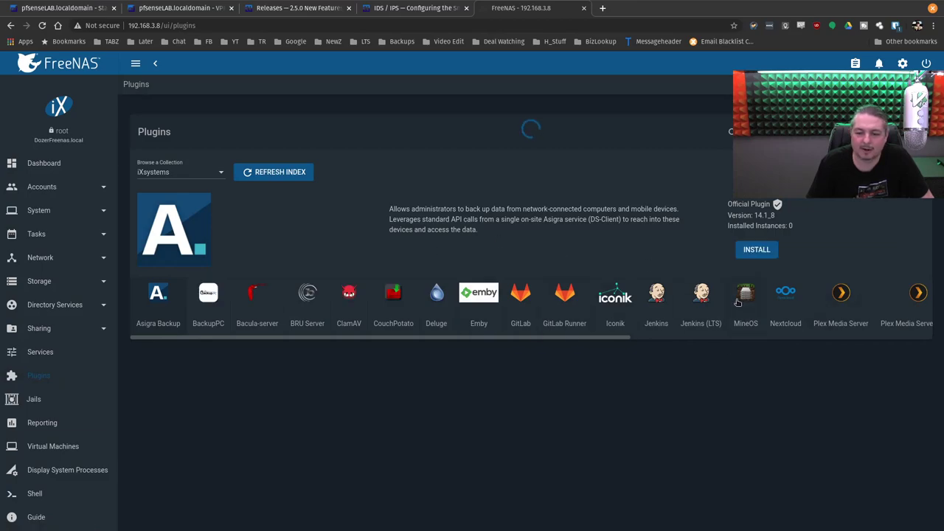
Step: Start the NextCloud plugin jail from the Plugins list
{"action": "left_click", "coordinate": [783, 294]}
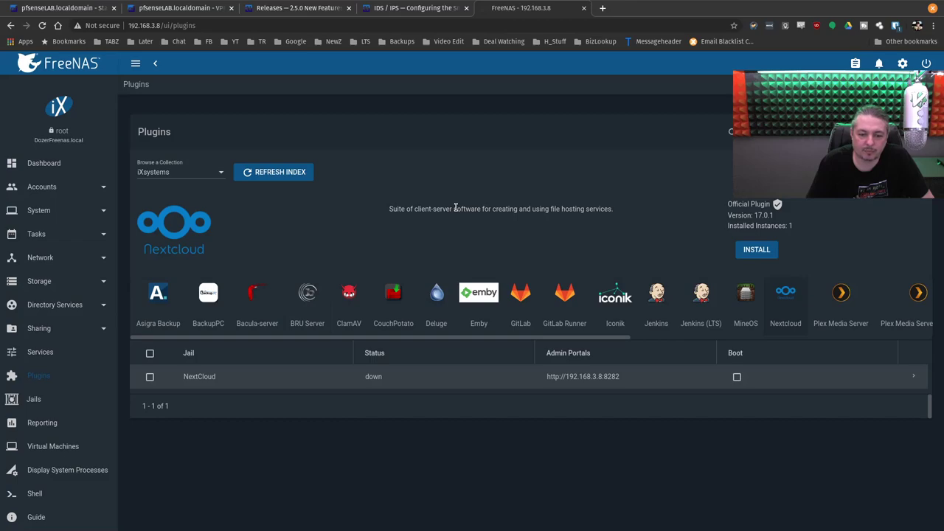
{"action": "left_click", "coordinate": [913, 377]}
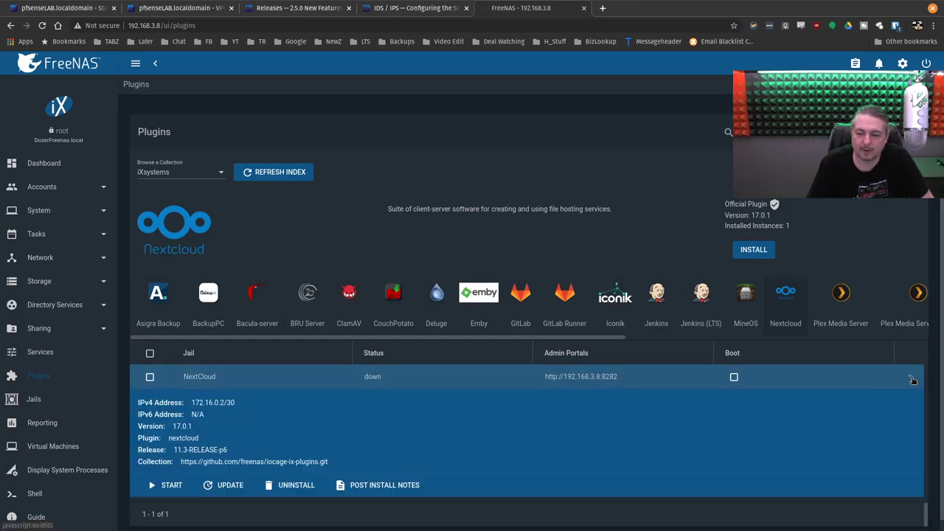
{"action": "left_click", "coordinate": [166, 485]}
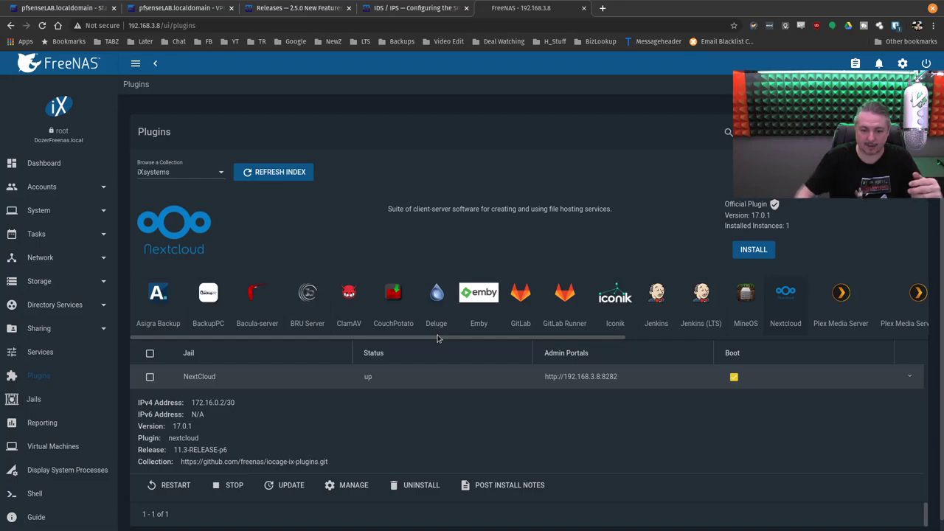
Step: Copy the NextCloud admin portal address and load 192.168.3.8:8282 in a new tab
{"action": "triple_click", "coordinate": [595, 377]}
{"action": "right_click", "coordinate": [595, 376]}
{"action": "left_click", "coordinate": [603, 386]}
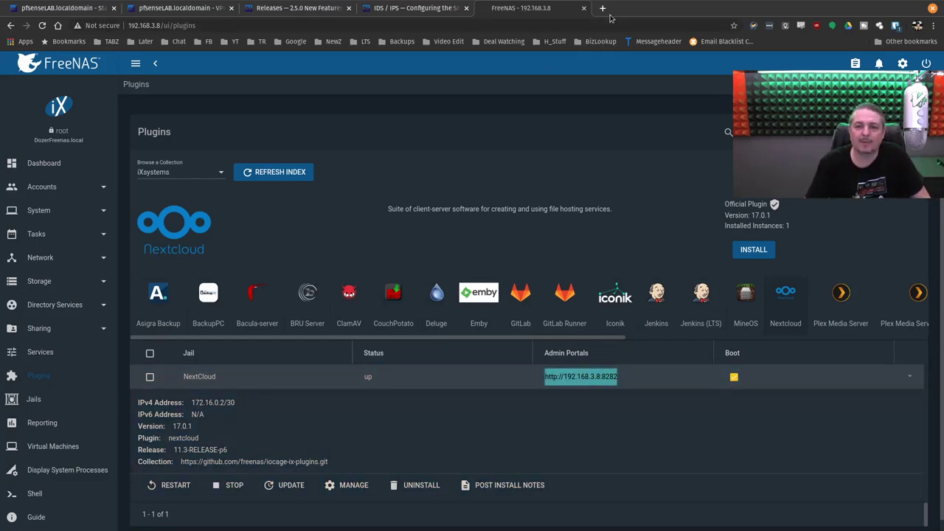
{"action": "left_click", "coordinate": [602, 8]}
{"action": "key", "text": "ctrl+v"}
{"action": "key", "text": "Return"}
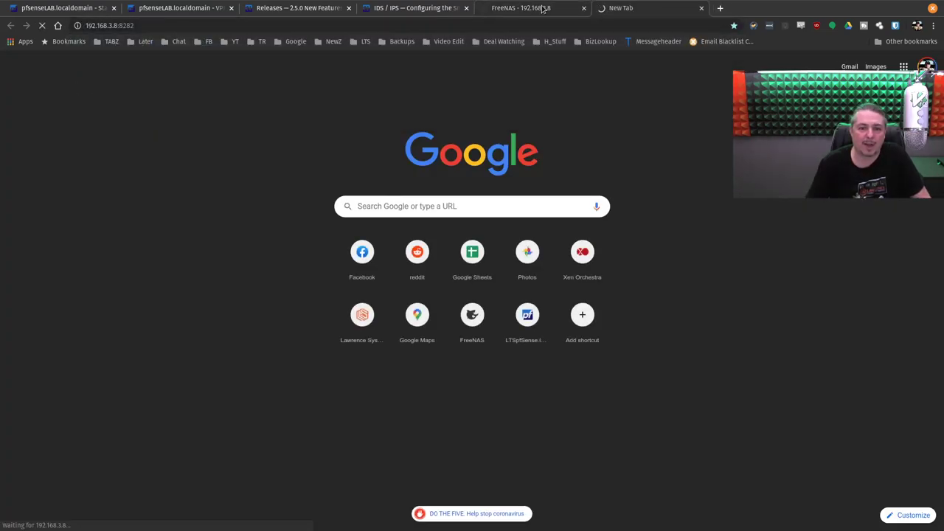
Step: Copy the Nextcloud admin password from the Post Install Notes and return to the Nextcloud Files tab
{"action": "left_click", "coordinate": [524, 8]}
{"action": "left_click", "coordinate": [499, 484]}
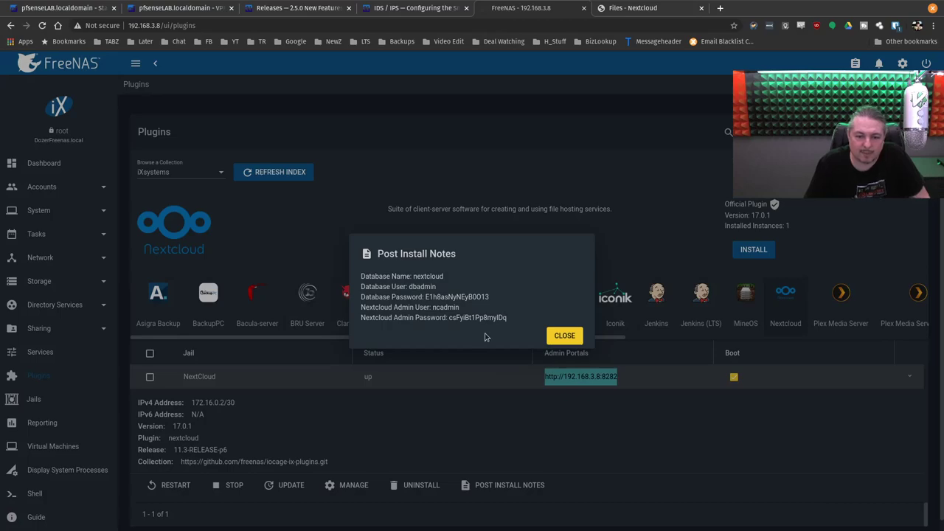
{"action": "left_click_drag", "start_coordinate": [448, 318], "coordinate": [508, 318]}
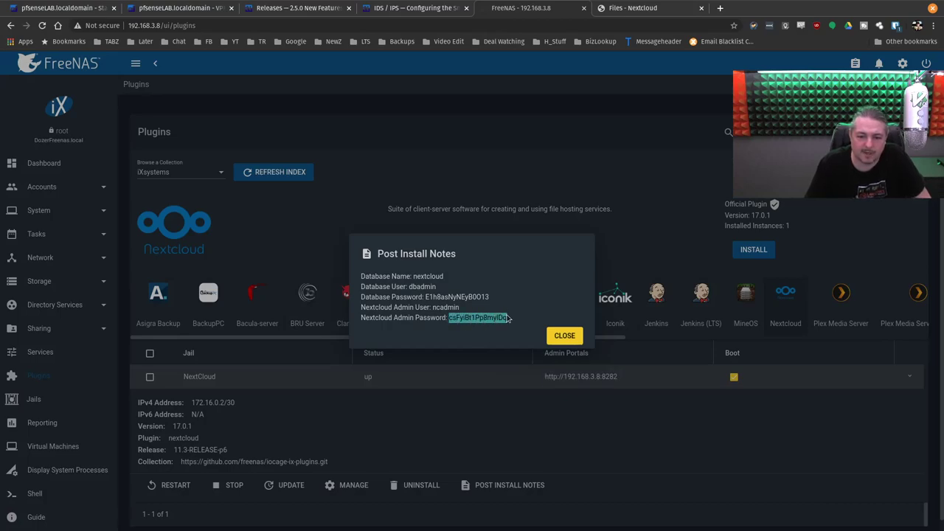
{"action": "right_click", "coordinate": [483, 319]}
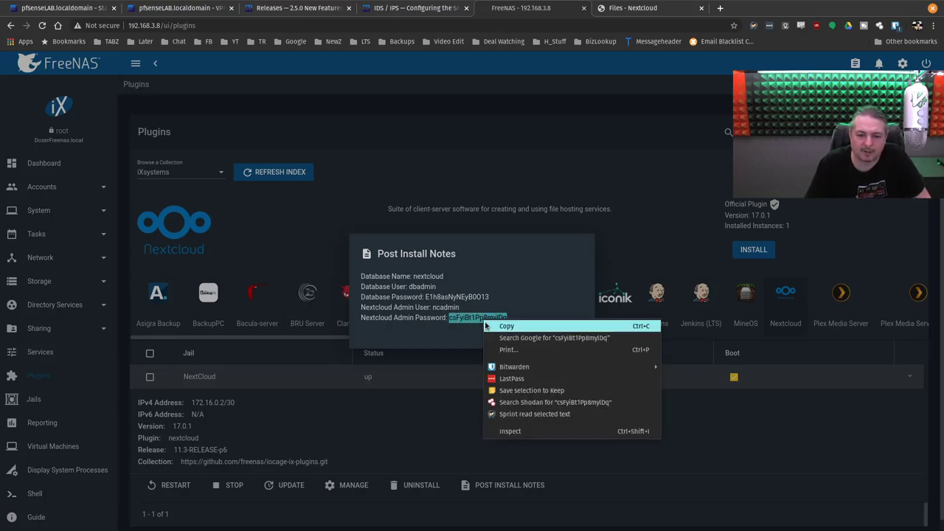
{"action": "left_click", "coordinate": [486, 326]}
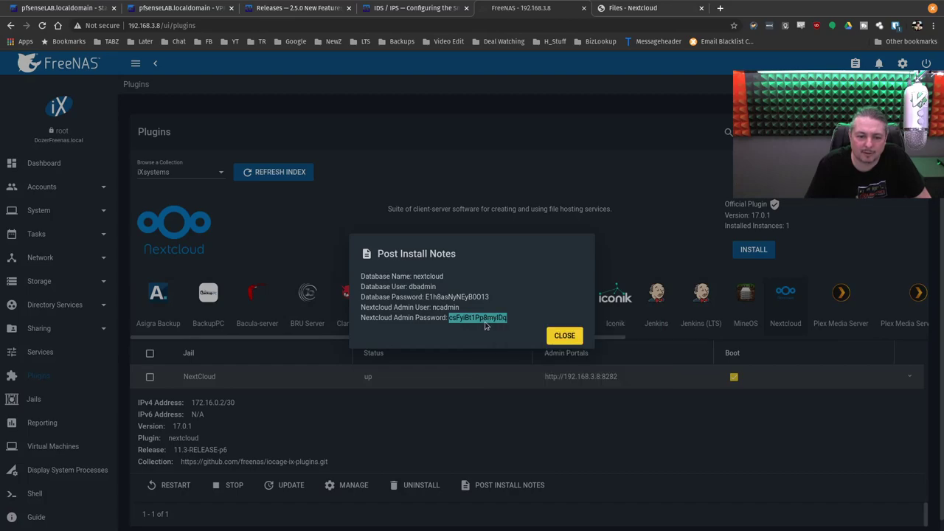
{"action": "left_click", "coordinate": [633, 8]}
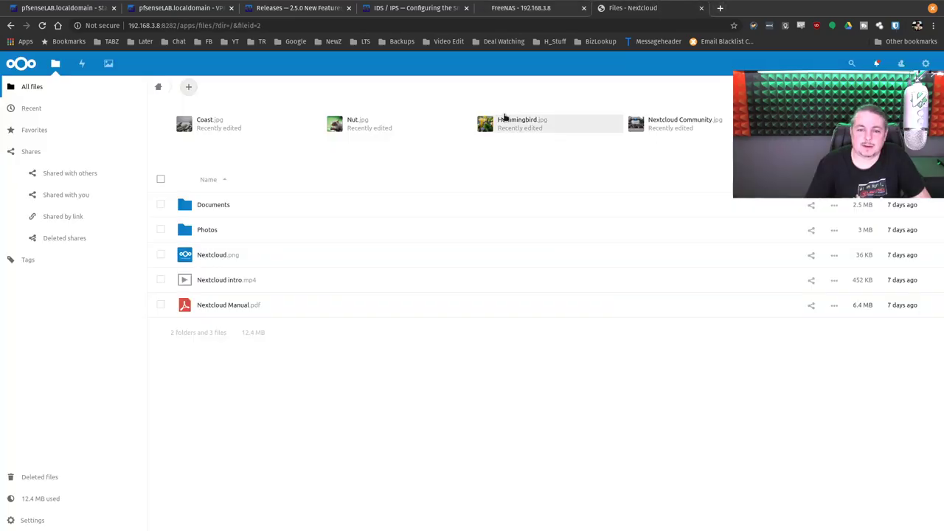
Step: Browse Documents and Recent, and flip through the sample images starting from Nut.jpg
{"action": "left_click", "coordinate": [219, 209]}
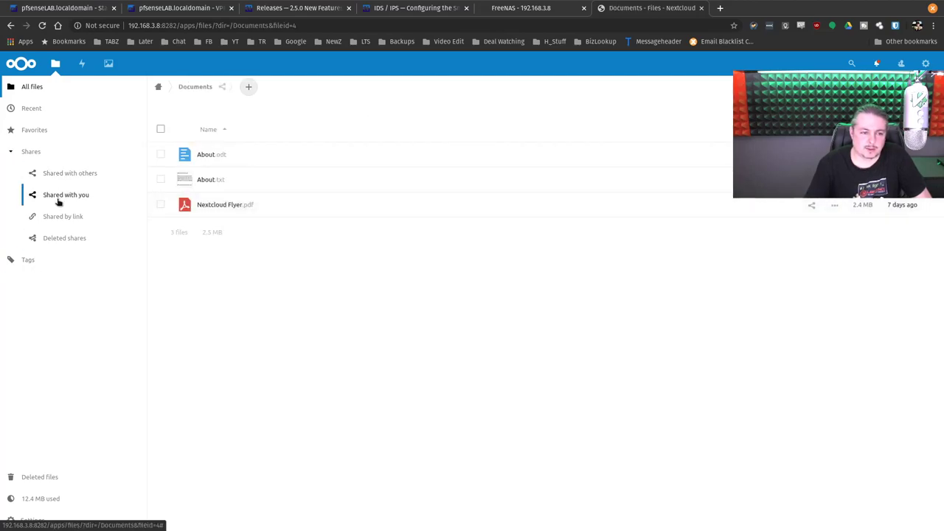
{"action": "left_click", "coordinate": [36, 114]}
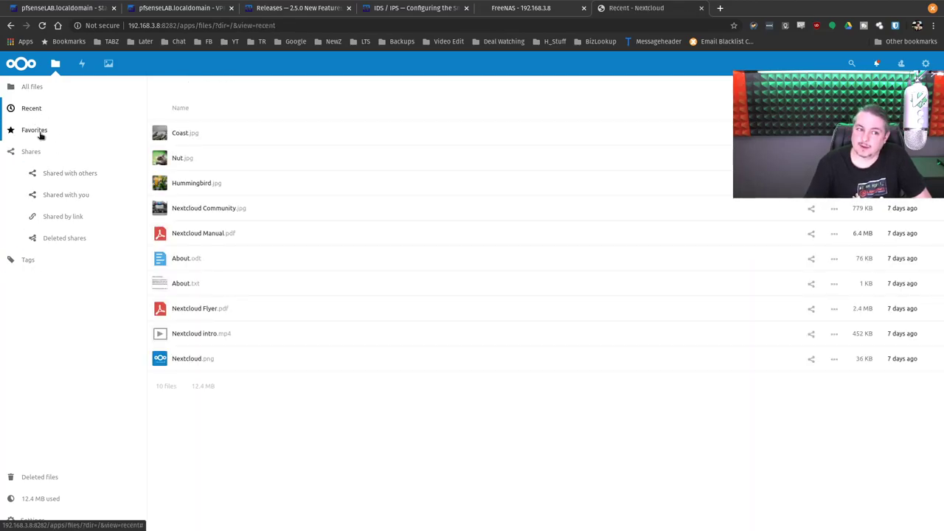
{"action": "left_click", "coordinate": [214, 165]}
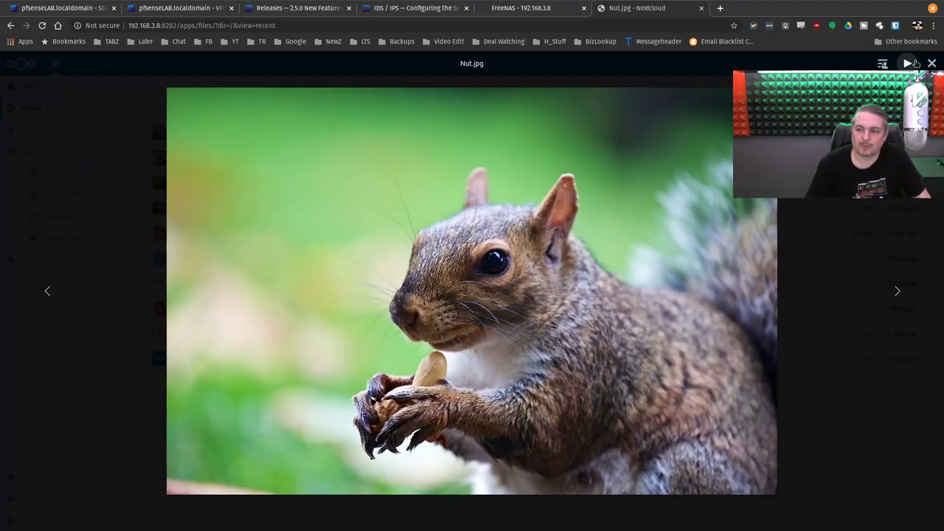
{"action": "left_click", "coordinate": [910, 292]}
{"action": "left_click", "coordinate": [910, 292]}
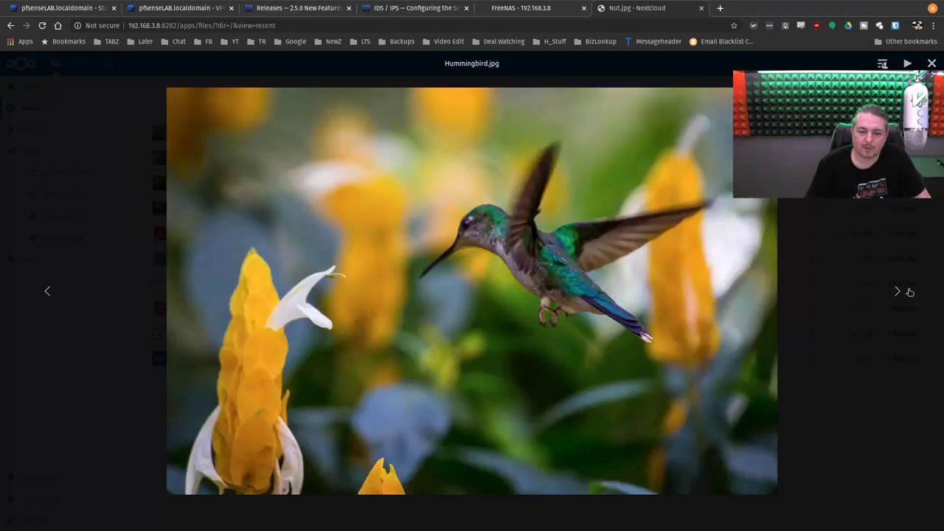
{"action": "left_click", "coordinate": [910, 292]}
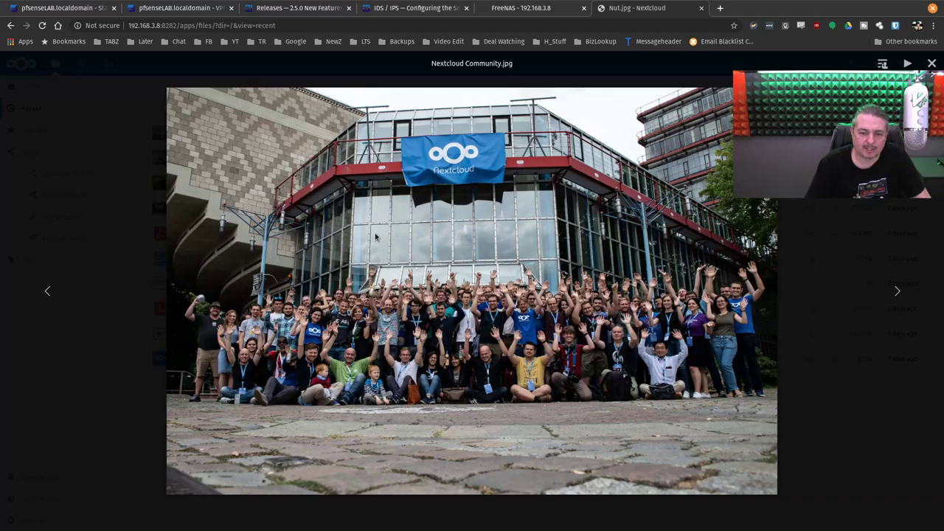
{"action": "key", "text": "Escape"}
Step: Return to All files and open the admin Settings overview showing version 17.0.1
{"action": "left_click", "coordinate": [42, 89]}
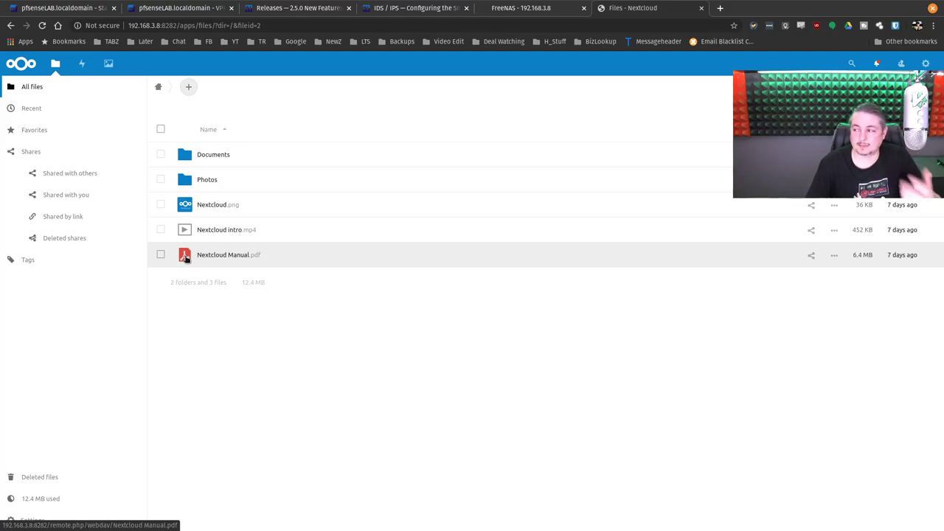
{"action": "left_click", "coordinate": [878, 65]}
{"action": "left_click", "coordinate": [730, 105]}
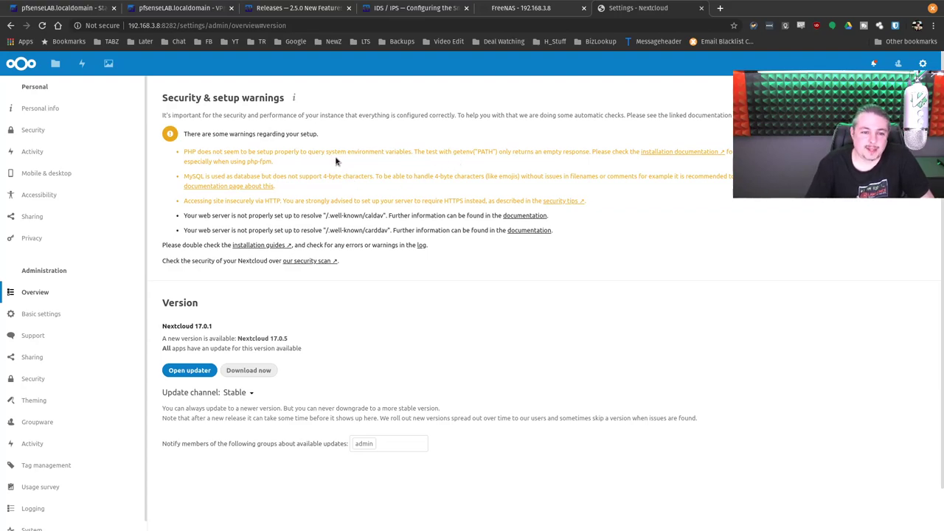
Step: Open the Nextcloud updater for the 17.0.1 to 17.0.5 upgrade
{"action": "scroll", "coordinate": [336, 156], "scroll_direction": "down", "scroll_amount": 1}
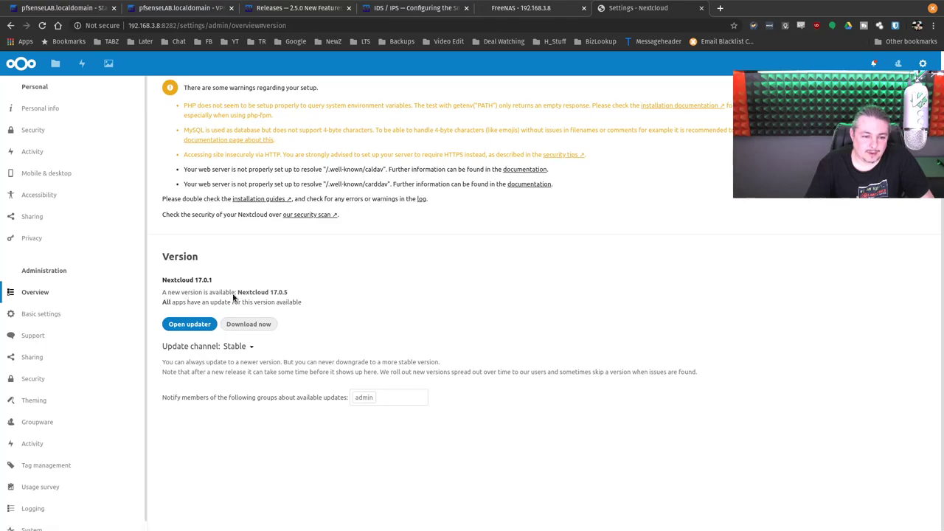
{"action": "left_click", "coordinate": [200, 326]}
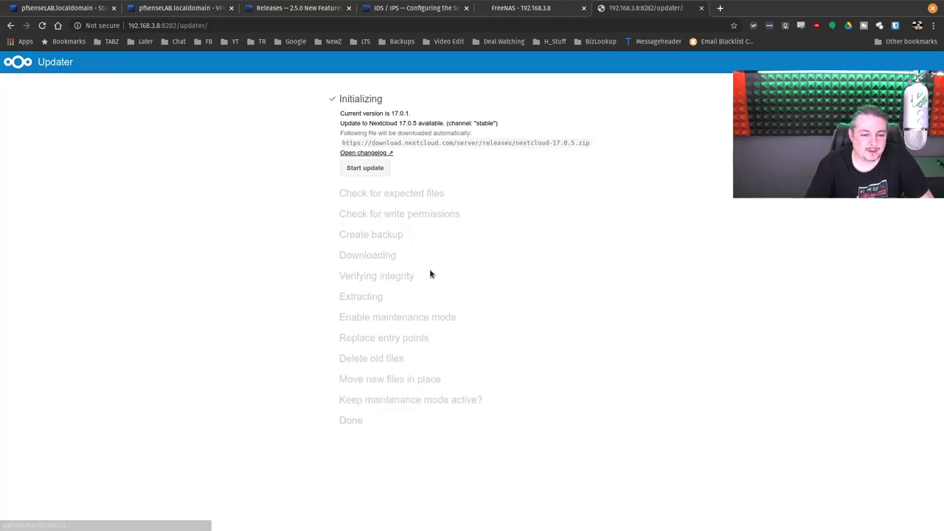
Step: Start the Nextcloud update to 17.0.5 and dismiss the FreeNAS post-install notes
{"action": "left_click", "coordinate": [365, 166]}
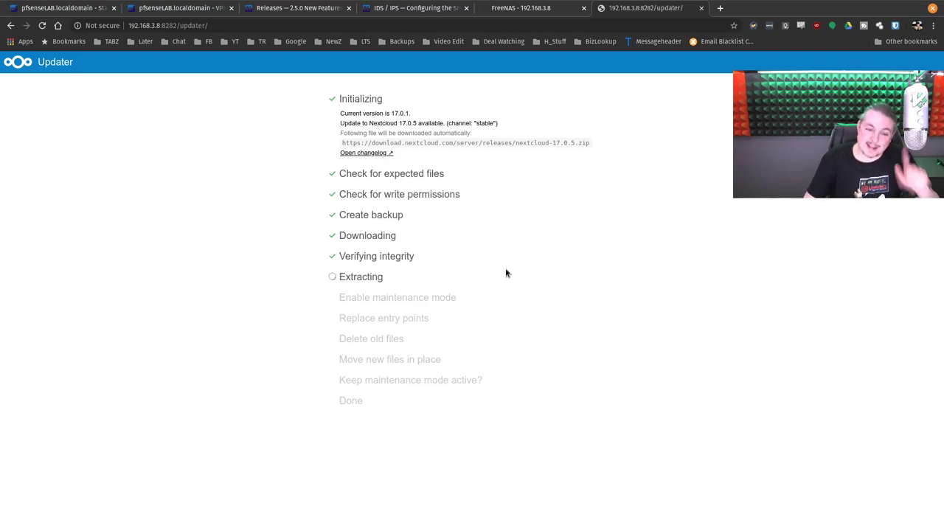
{"action": "left_click", "coordinate": [521, 9]}
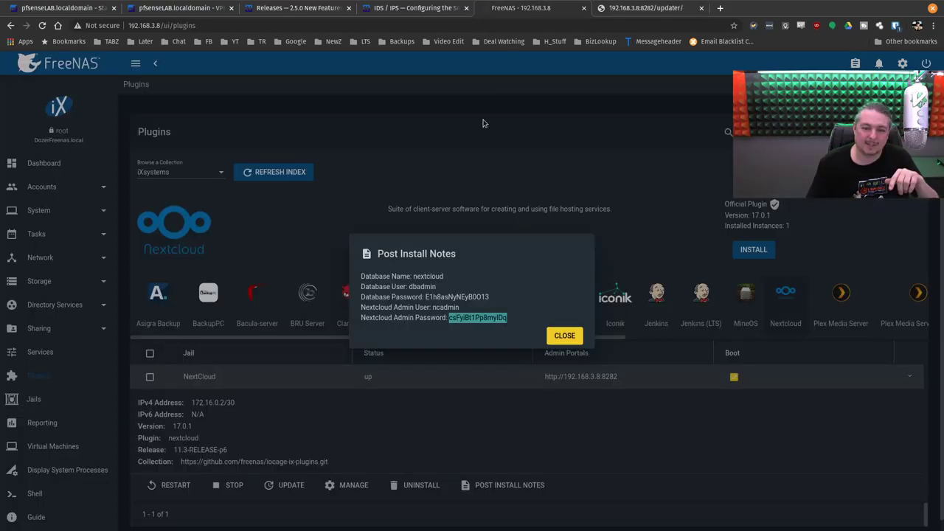
{"action": "left_click", "coordinate": [567, 335]}
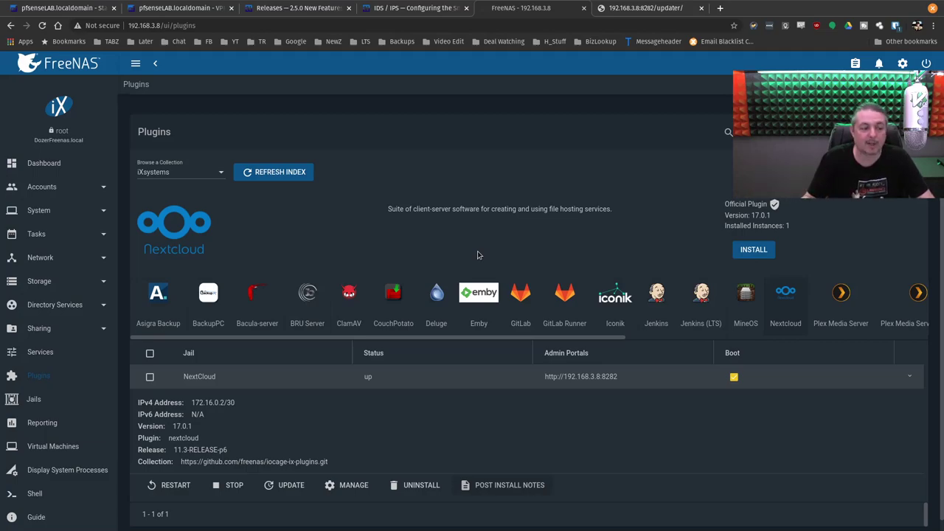
Step: Back in the updater, keep maintenance mode off and return to Nextcloud
{"action": "key", "text": "ctrl+Tab"}
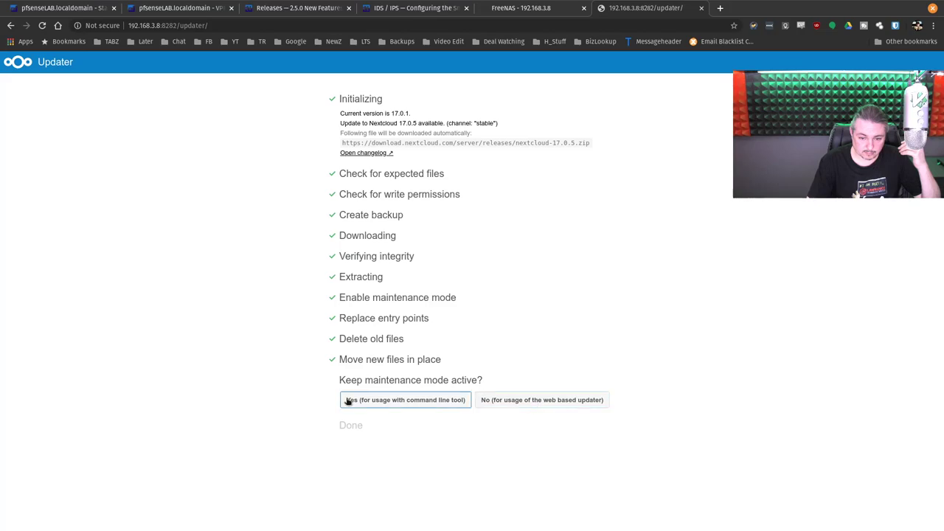
{"action": "left_click", "coordinate": [519, 402]}
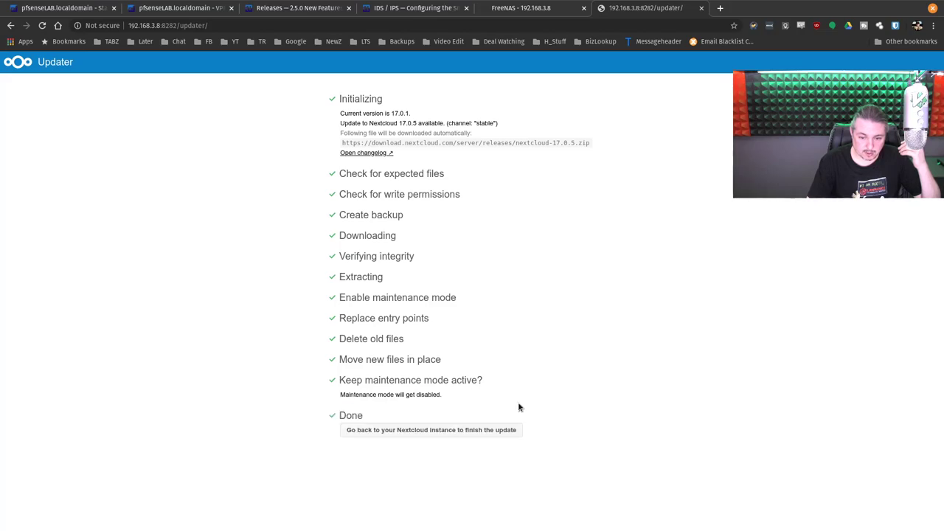
{"action": "left_click", "coordinate": [420, 431]}
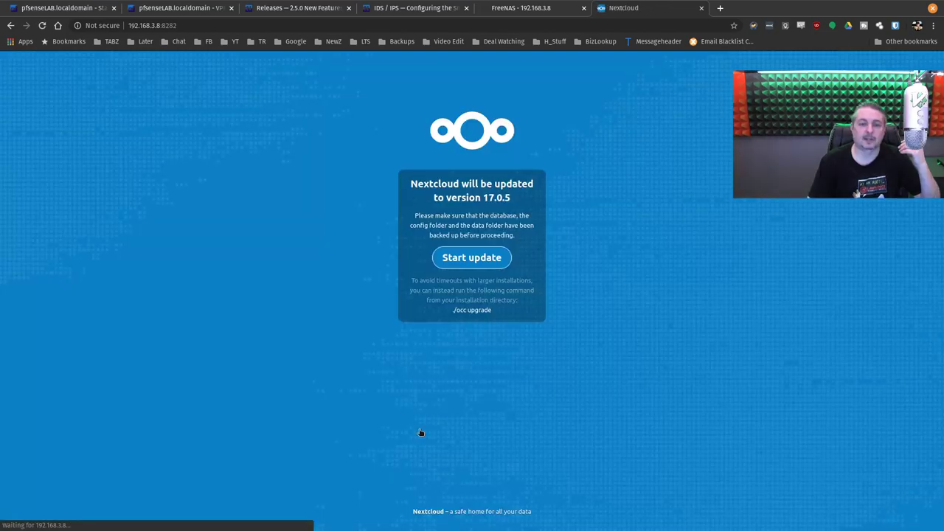
Step: Run the final upgrade to Nextcloud 17.0.5 until the Files list loads
{"action": "left_click", "coordinate": [476, 257]}
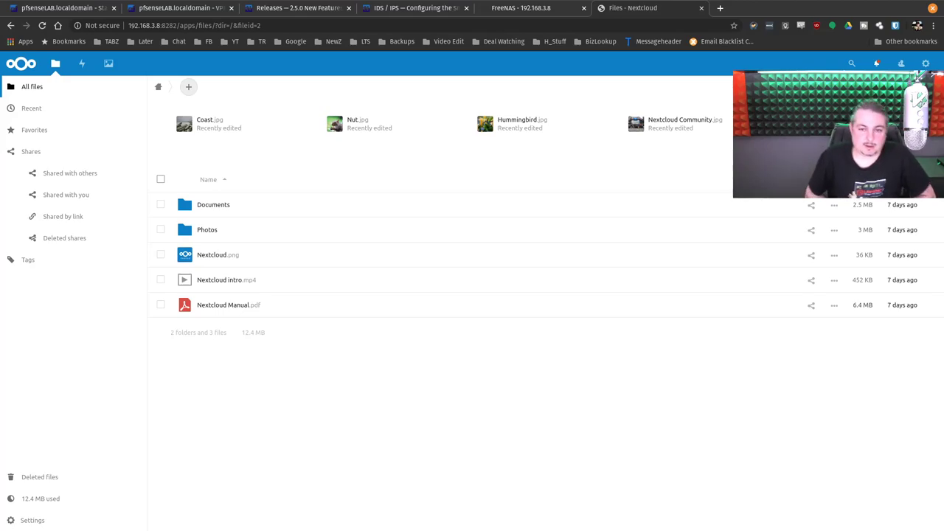
{"action": "key", "text": "super+Down"}
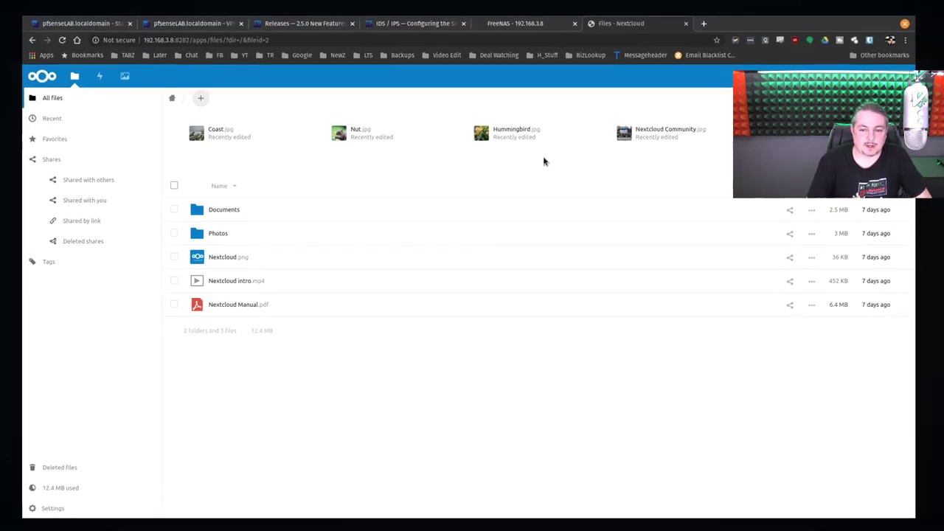
{"action": "key", "text": "super"}
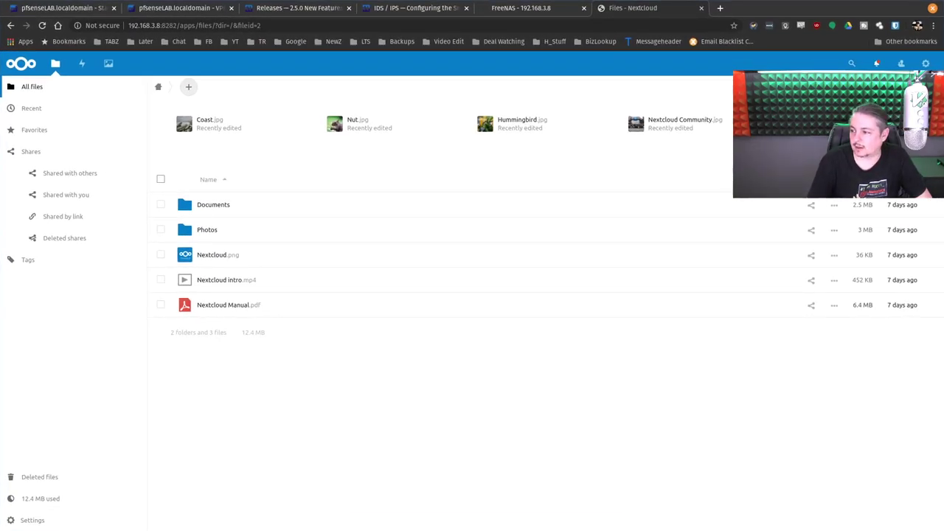
{"action": "key", "text": "alt+Tab"}
Step: Run 'dig lawrencesystems.com MX' in the terminal and recall the command
{"action": "left_click_drag", "start_coordinate": [421, 110], "coordinate": [441, 83]}
{"action": "type", "text": "dig lawrencesys"}
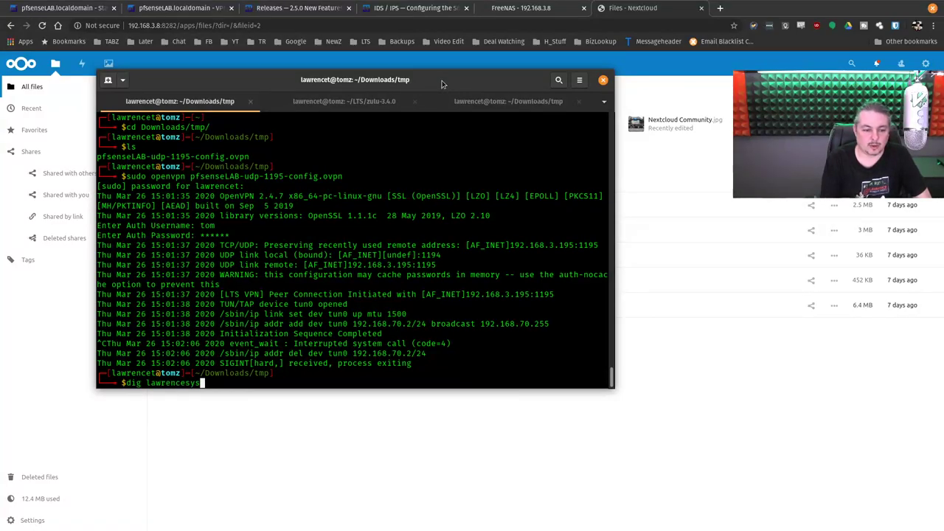
{"action": "type", "text": "tems.com MX"}
{"action": "key", "text": "Return"}
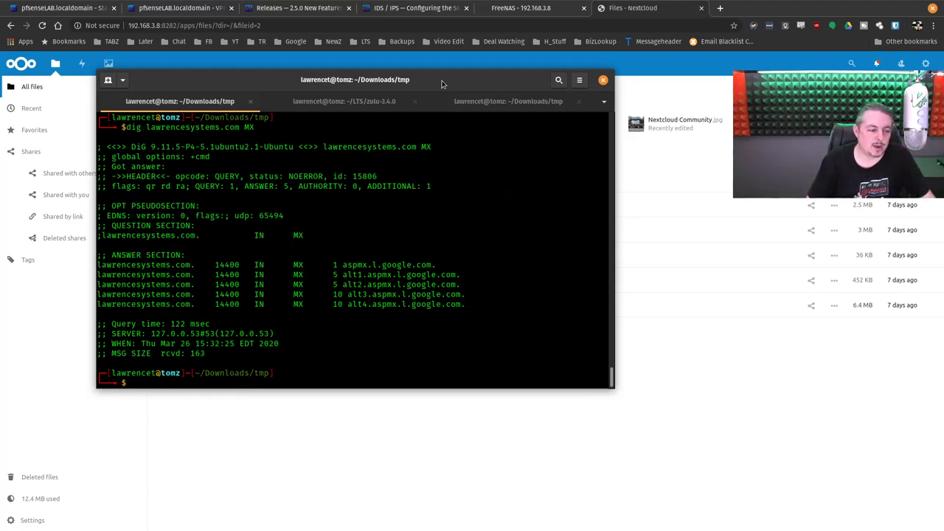
{"action": "key", "text": "Up"}
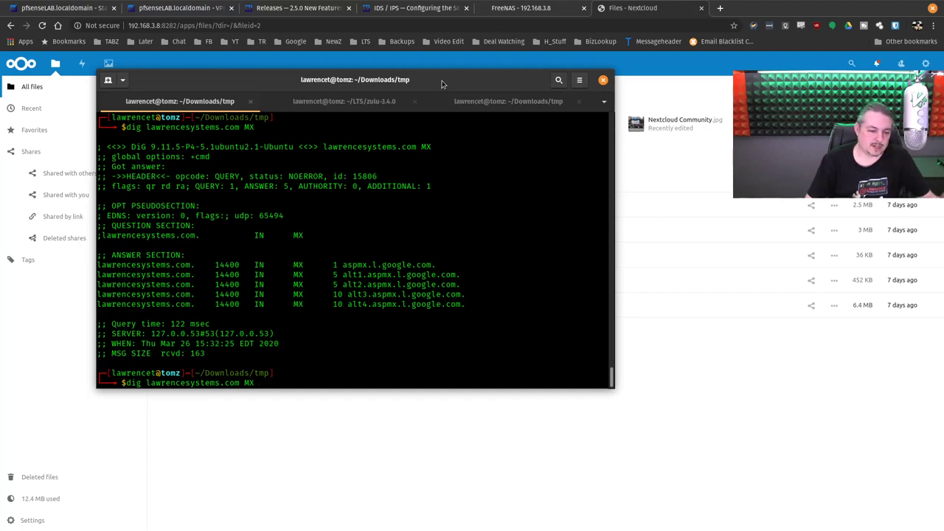
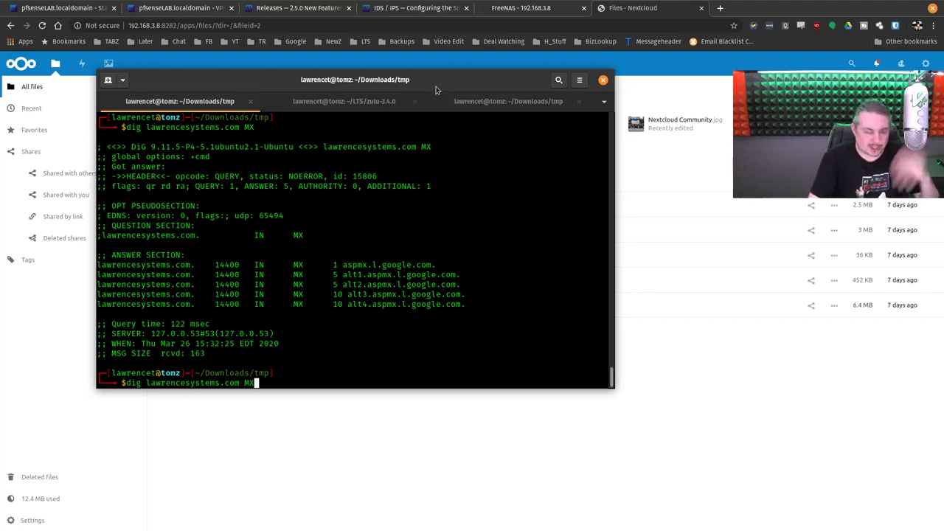
Step: Leave the terminal with the MX lookup results and return to Chrome's address bar
{"action": "key", "text": "alt+Tab"}
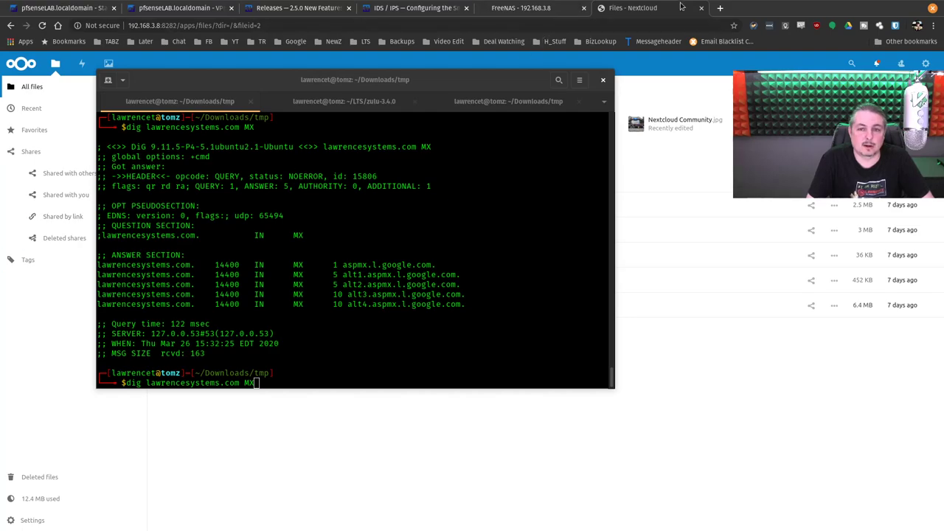
{"action": "left_click", "coordinate": [642, 23]}
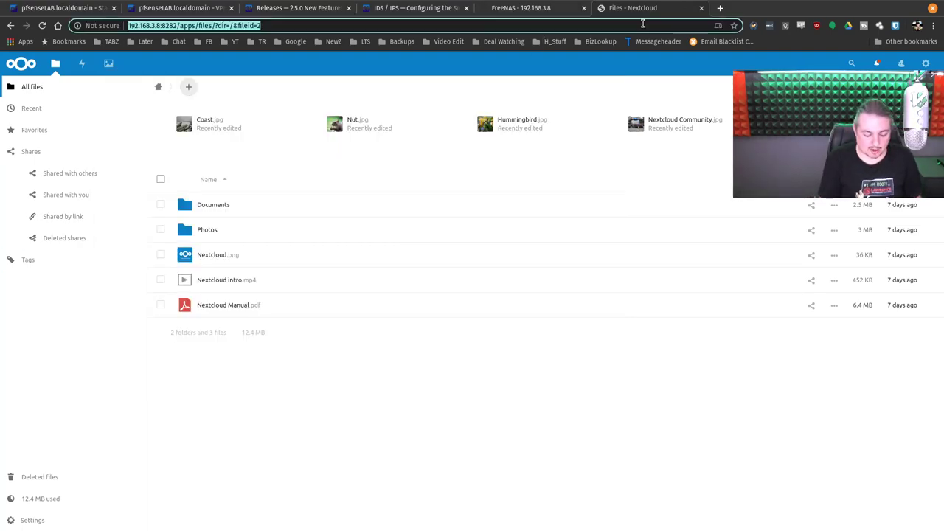
Step: Search Google for 'softether code audit' and open the SoftEther Security and Reliability result
{"action": "type", "text": "softether code"}
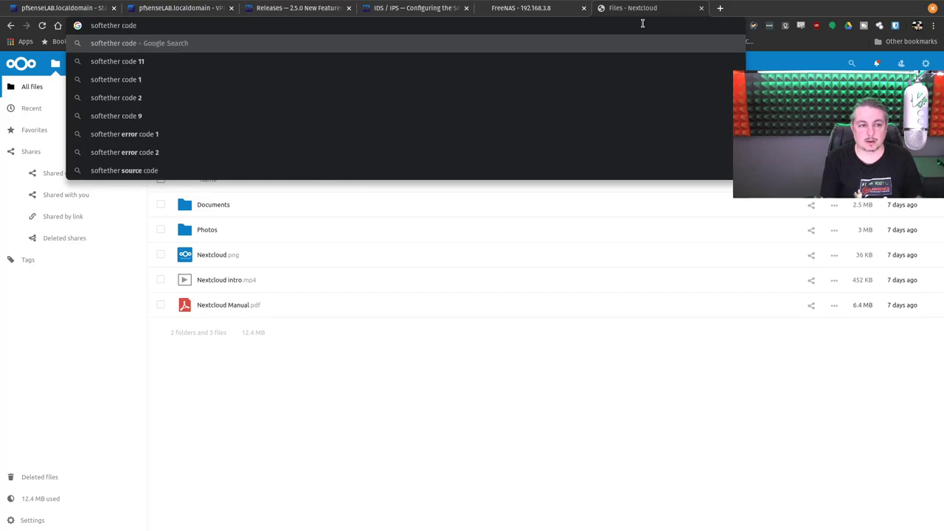
{"action": "type", "text": " audi"}
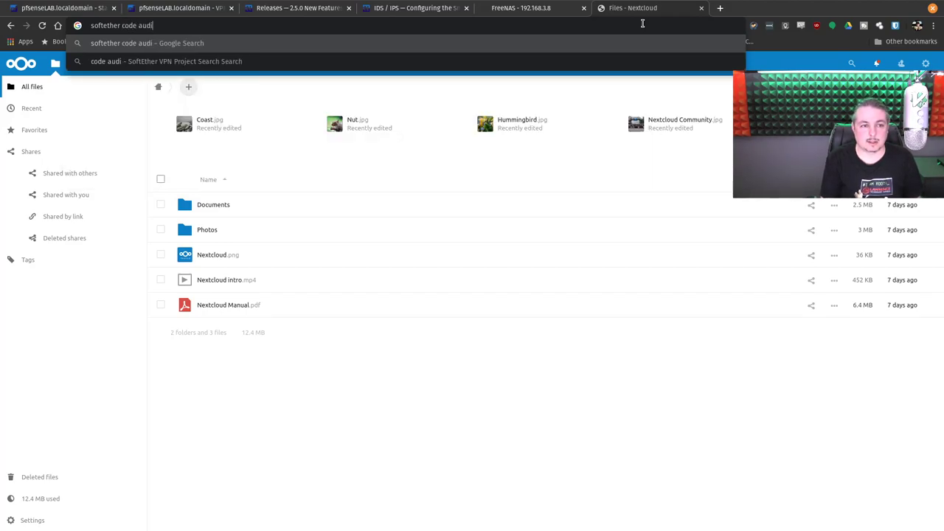
{"action": "type", "text": "t"}
{"action": "key", "text": "Return"}
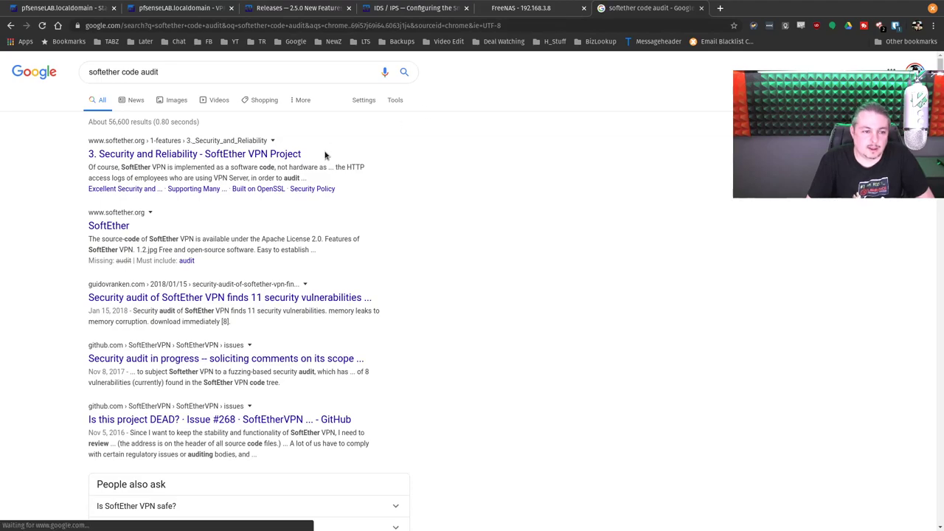
{"action": "left_click", "coordinate": [213, 154]}
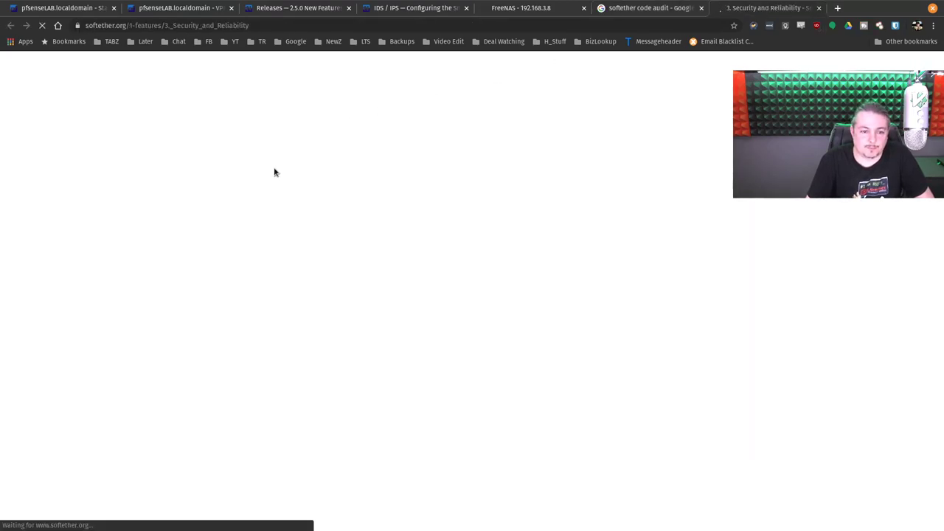
Step: Read down the Security and Reliability page, then open the SoftEther VPN security-audit article
{"action": "scroll", "coordinate": [566, 213], "scroll_direction": "down", "scroll_amount": 3}
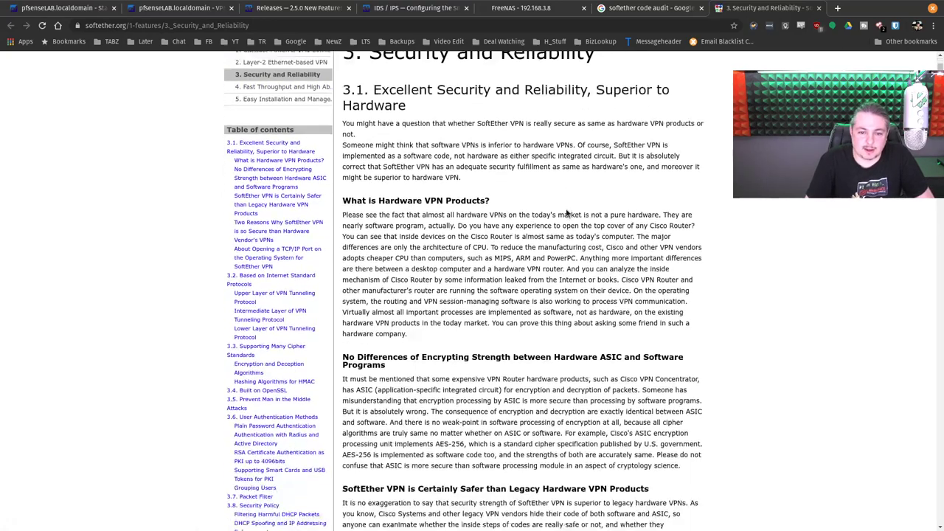
{"action": "scroll", "coordinate": [567, 213], "scroll_direction": "down", "scroll_amount": 5}
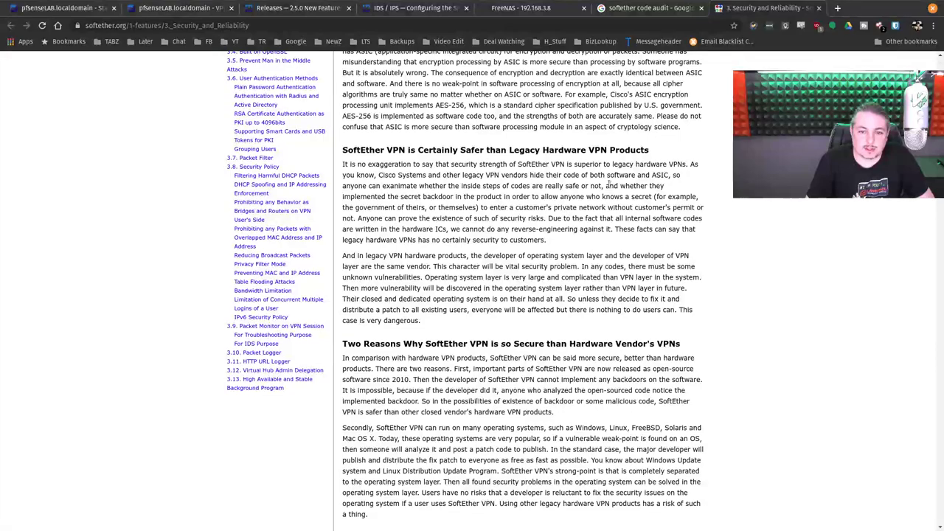
{"action": "scroll", "coordinate": [667, 208], "scroll_direction": "down", "scroll_amount": 1}
{"action": "scroll", "coordinate": [692, 210], "scroll_direction": "down", "scroll_amount": 3}
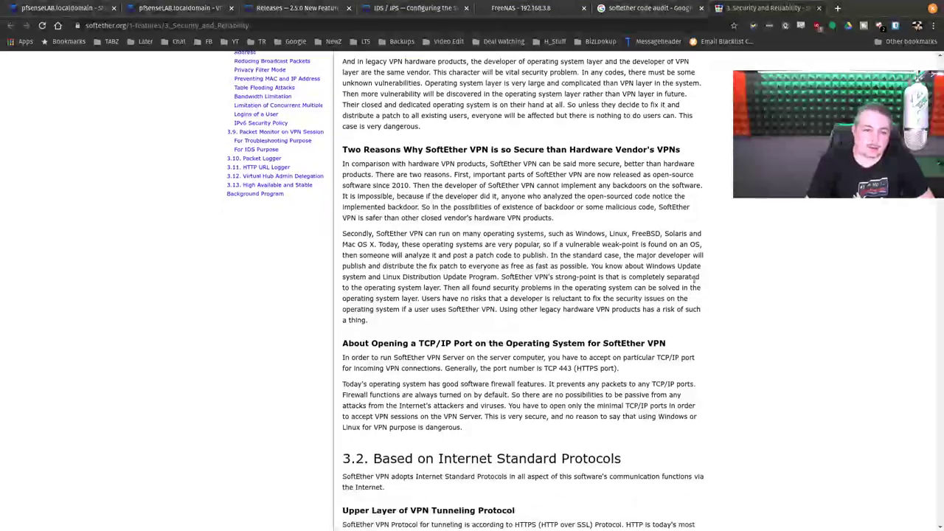
{"action": "scroll", "coordinate": [693, 284], "scroll_direction": "down", "scroll_amount": 2}
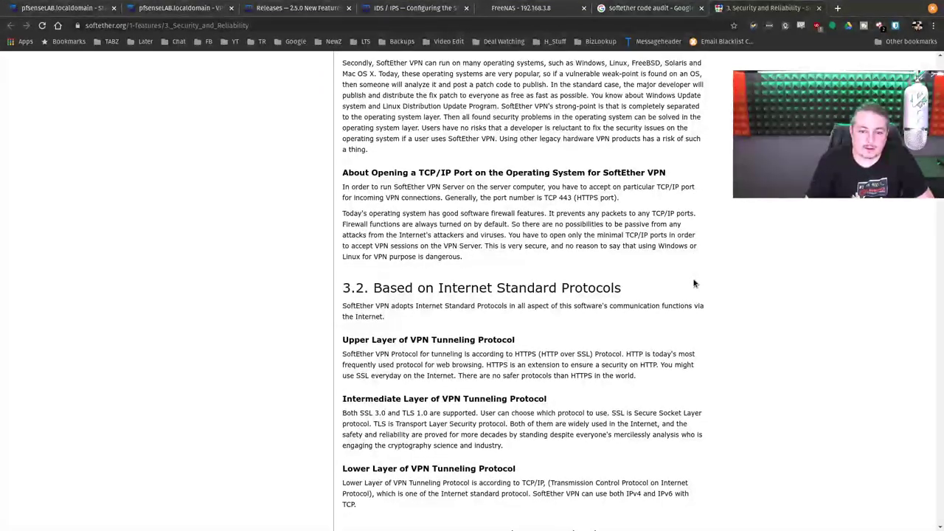
{"action": "left_click", "coordinate": [685, 7]}
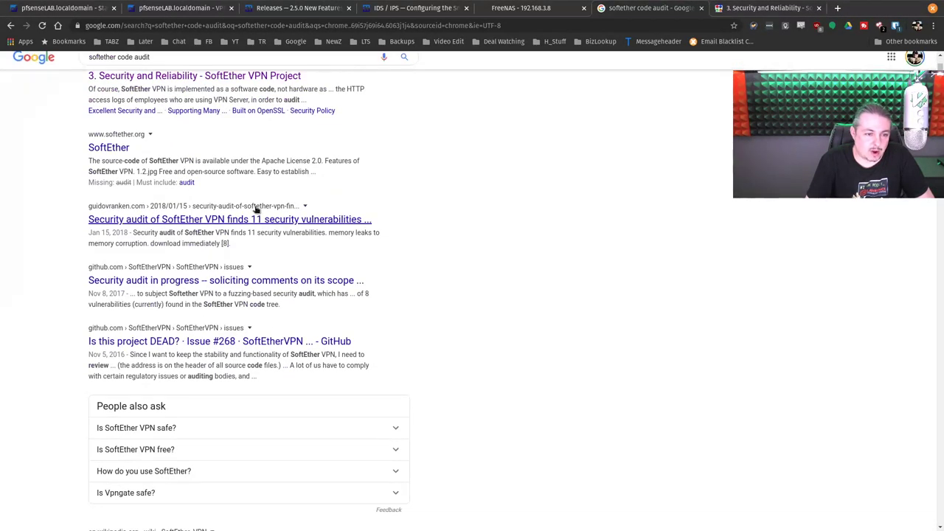
{"action": "left_click", "coordinate": [140, 224], "text": "ctrl+shift"}
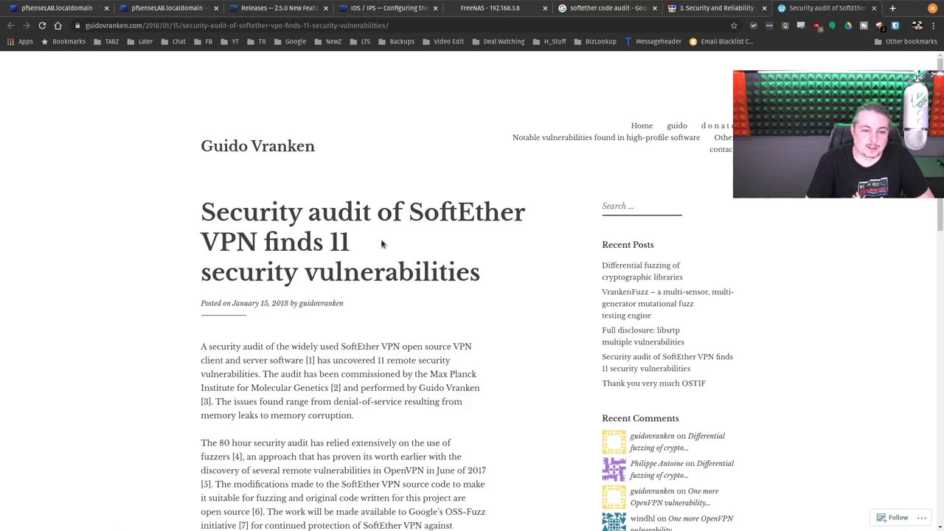
Step: Read the audit article and highlight the sentence about continued protection of SoftEther VPN
{"action": "scroll", "coordinate": [416, 237], "scroll_direction": "down", "scroll_amount": 10}
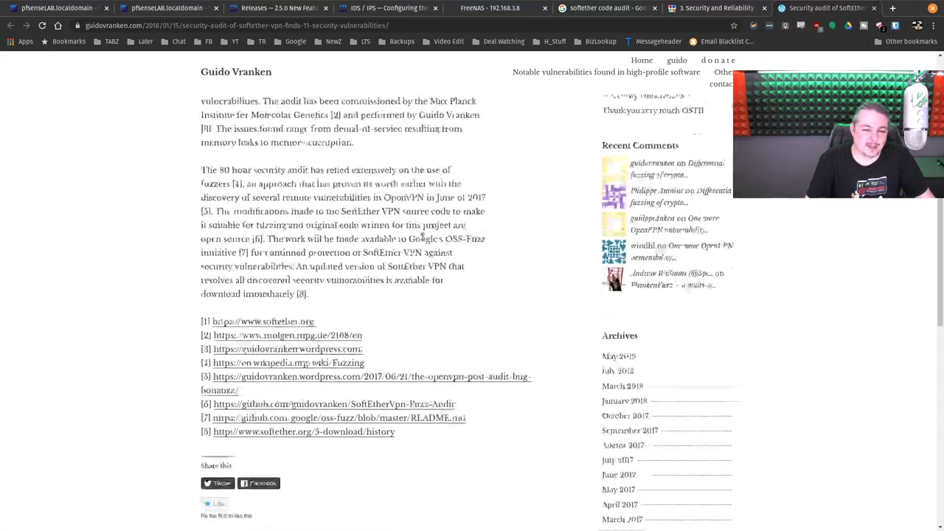
{"action": "scroll", "coordinate": [422, 240], "scroll_direction": "down", "scroll_amount": 2}
{"action": "scroll", "coordinate": [423, 239], "scroll_direction": "up", "scroll_amount": 5}
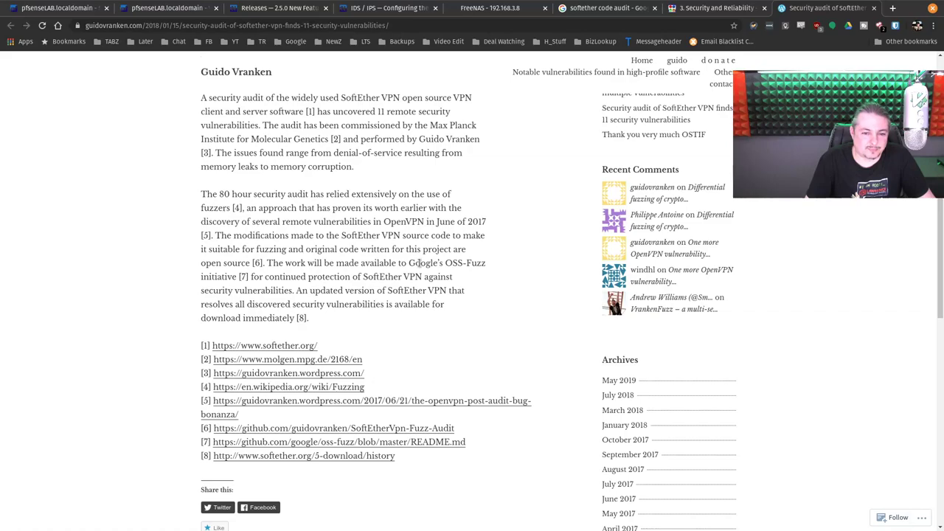
{"action": "scroll", "coordinate": [306, 248], "scroll_direction": "down", "scroll_amount": 2}
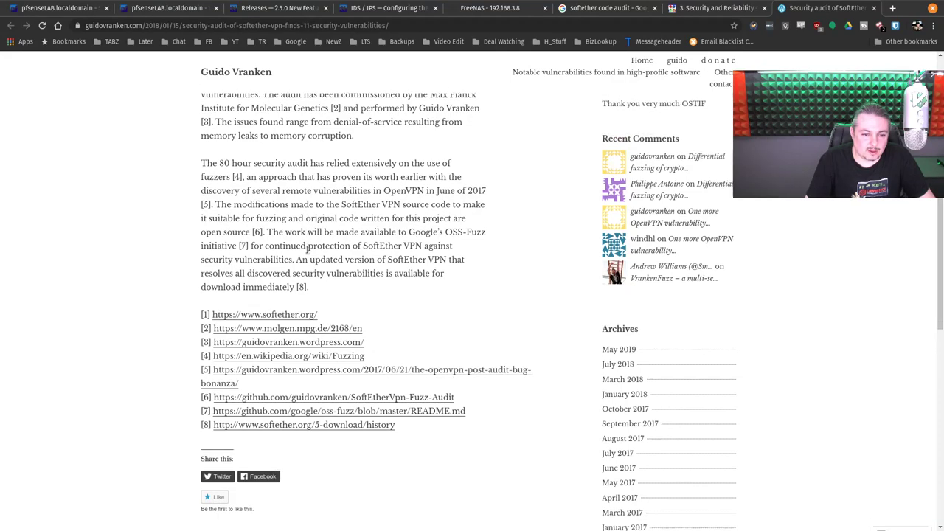
{"action": "scroll", "coordinate": [308, 253], "scroll_direction": "up", "scroll_amount": 4}
{"action": "scroll", "coordinate": [307, 253], "scroll_direction": "up", "scroll_amount": 1}
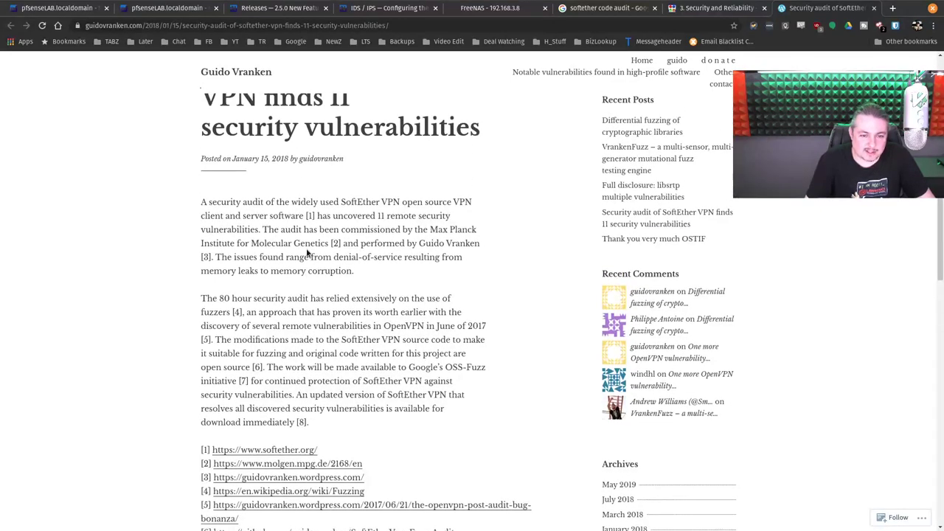
{"action": "scroll", "coordinate": [307, 253], "scroll_direction": "down", "scroll_amount": 3}
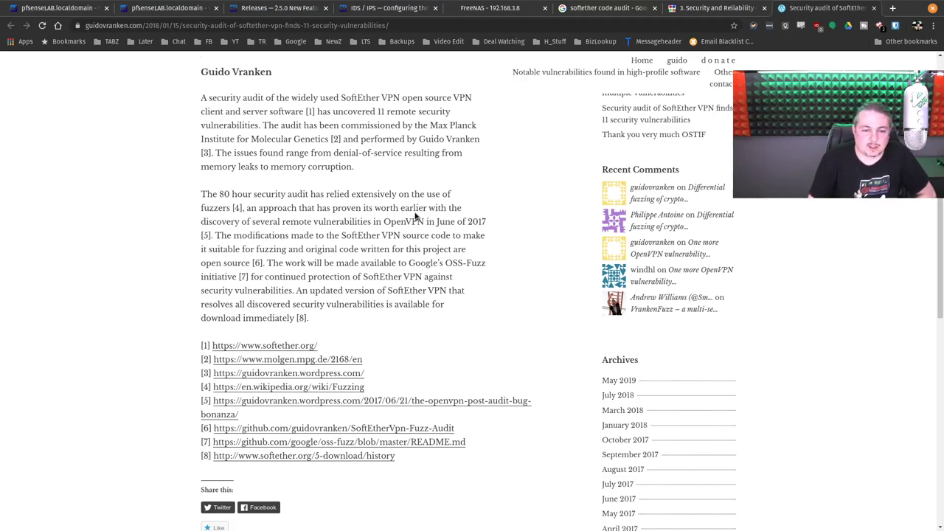
{"action": "scroll", "coordinate": [415, 220], "scroll_direction": "down", "scroll_amount": 3}
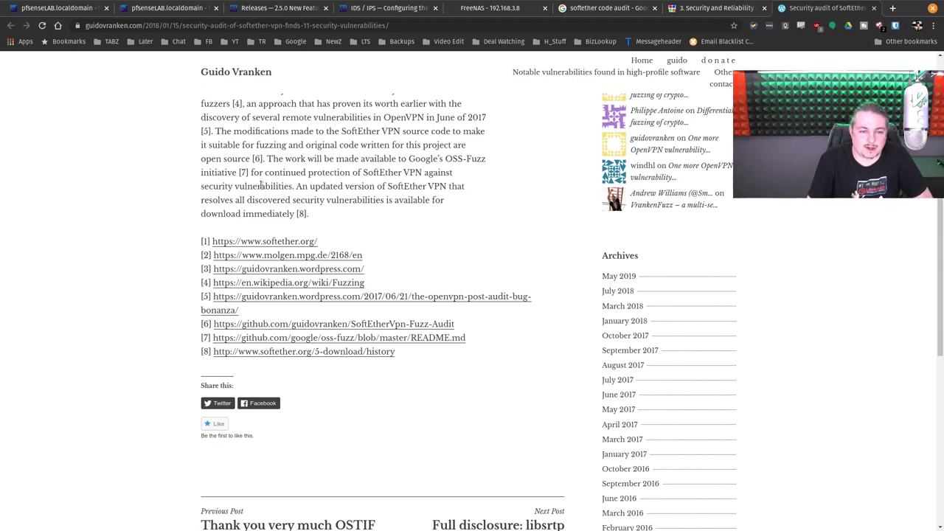
{"action": "left_click_drag", "start_coordinate": [251, 174], "coordinate": [423, 172]}
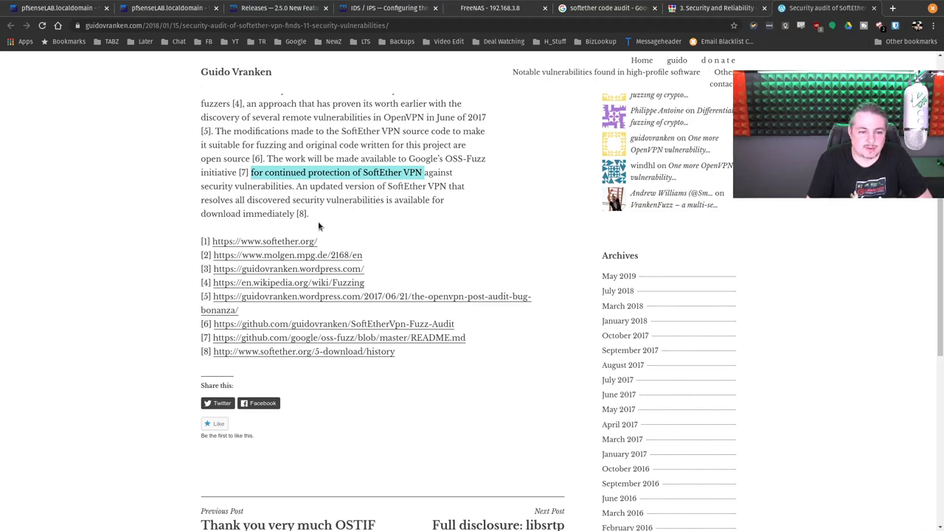
Step: Close the audit article tab and return to the Google search results
{"action": "scroll", "coordinate": [423, 241], "scroll_direction": "up", "scroll_amount": 3}
{"action": "scroll", "coordinate": [423, 241], "scroll_direction": "up", "scroll_amount": 4}
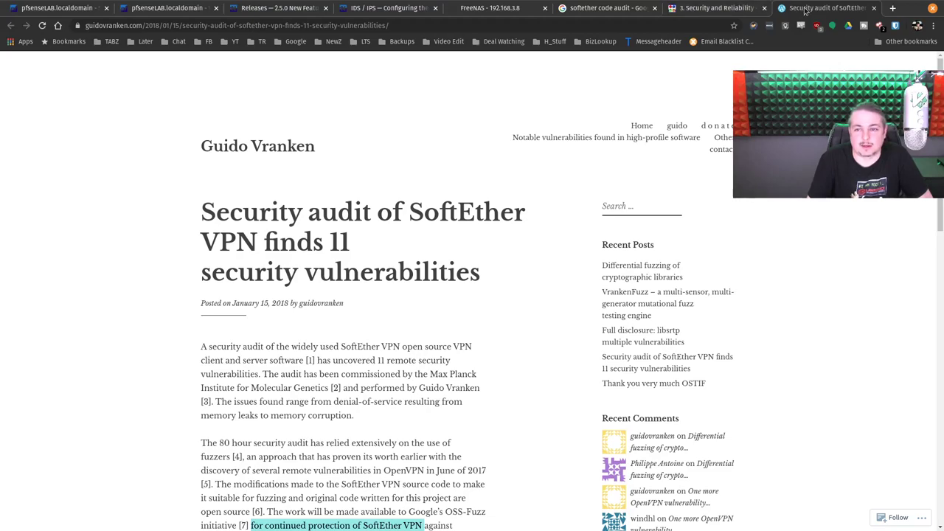
{"action": "middle_click", "coordinate": [805, 9]}
{"action": "left_click", "coordinate": [641, 9]}
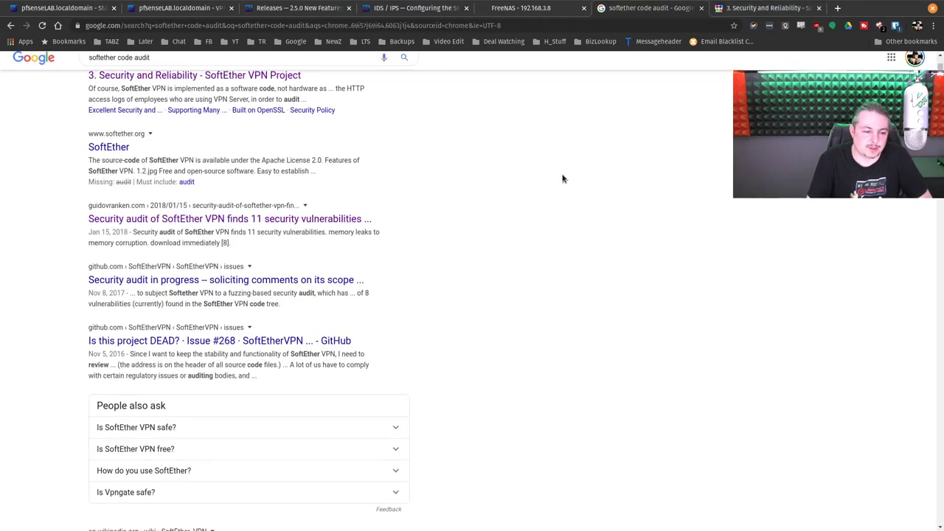
Step: Open the 'Is this project DEAD?' and 'Security audit in progress' issues, read #373 fully, then close it
{"action": "scroll", "coordinate": [562, 178], "scroll_direction": "down", "scroll_amount": 1}
{"action": "middle_click", "coordinate": [296, 290]}
{"action": "middle_click", "coordinate": [156, 229]}
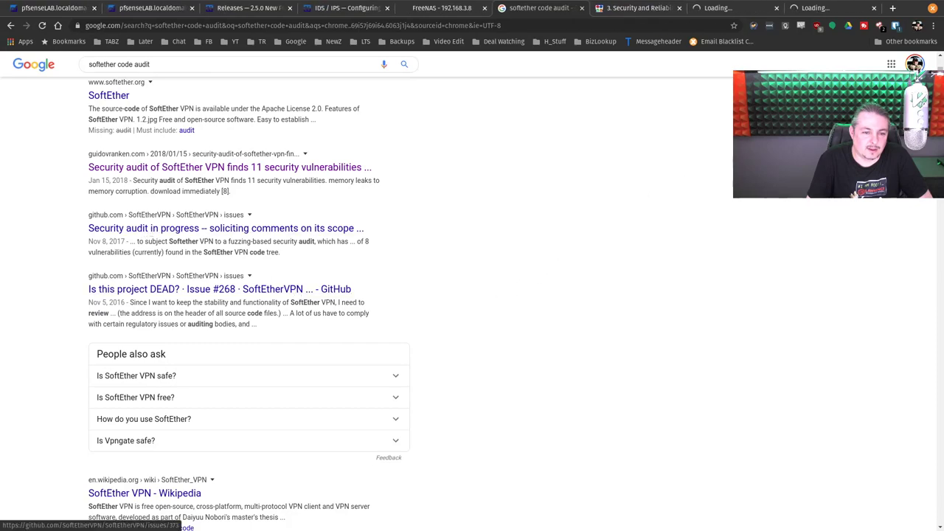
{"action": "key", "text": "ctrl+9"}
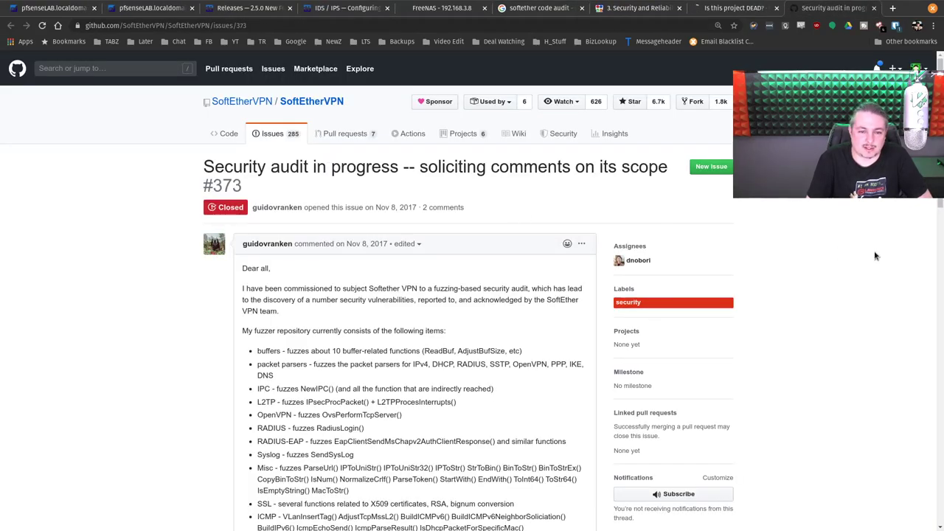
{"action": "scroll", "coordinate": [852, 254], "scroll_direction": "down", "scroll_amount": 15}
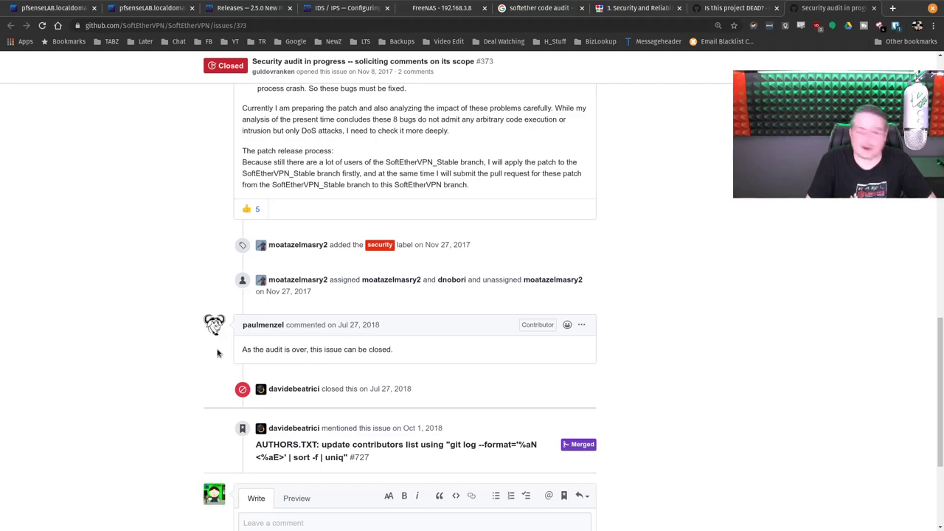
{"action": "key", "text": "ctrl+w"}
Step: Close the 'Is this project DEAD?', Security and Reliability, and Google results tabs
{"action": "left_click", "coordinate": [873, 7]}
{"action": "left_click", "coordinate": [764, 7]}
{"action": "left_click", "coordinate": [654, 8]}
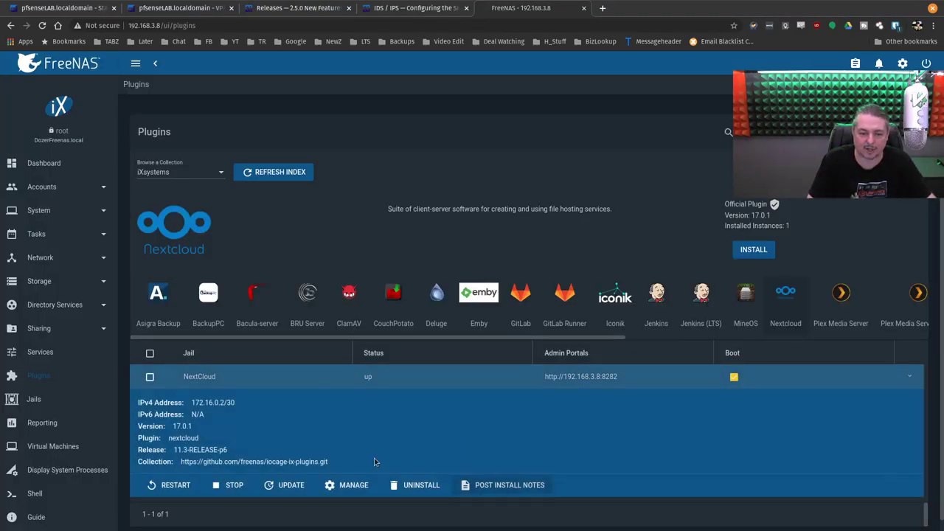
Step: Stop the NextCloud plugin jail and bring GNOME Terminal back to the front
{"action": "left_click", "coordinate": [220, 486]}
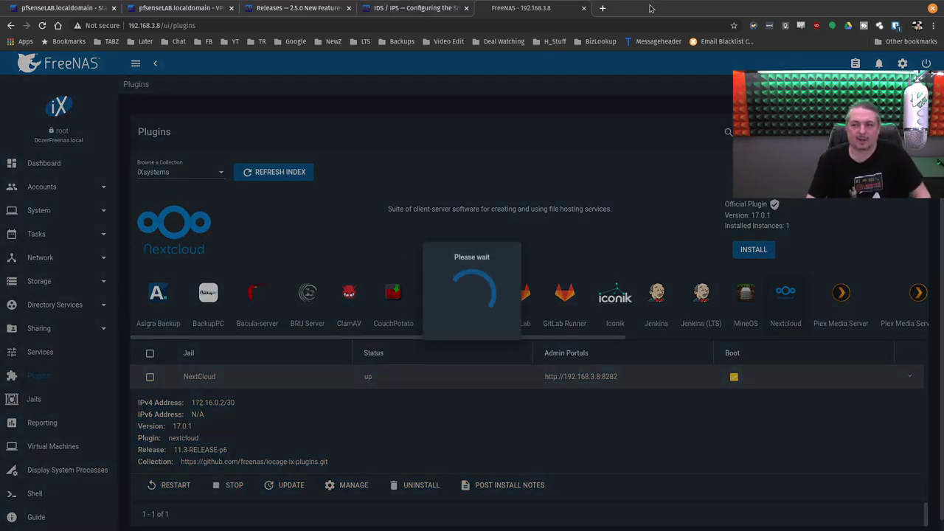
{"action": "key", "text": "super"}
{"action": "left_click", "coordinate": [261, 319]}
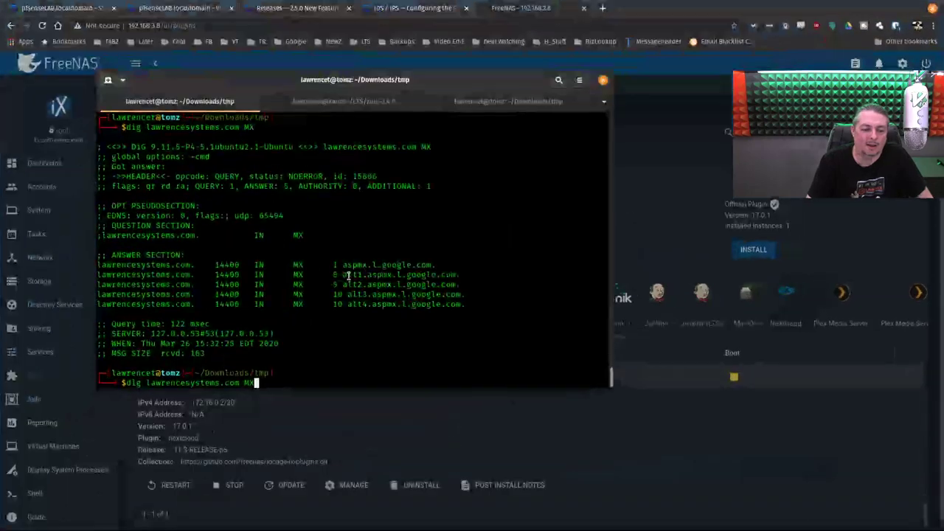
Step: Cancel the leftover dig command and change into ~/LTS/NetworkLayouts
{"action": "key", "text": "ctrl+c"}
{"action": "type", "text": "cd"}
{"action": "key", "text": "Return"}
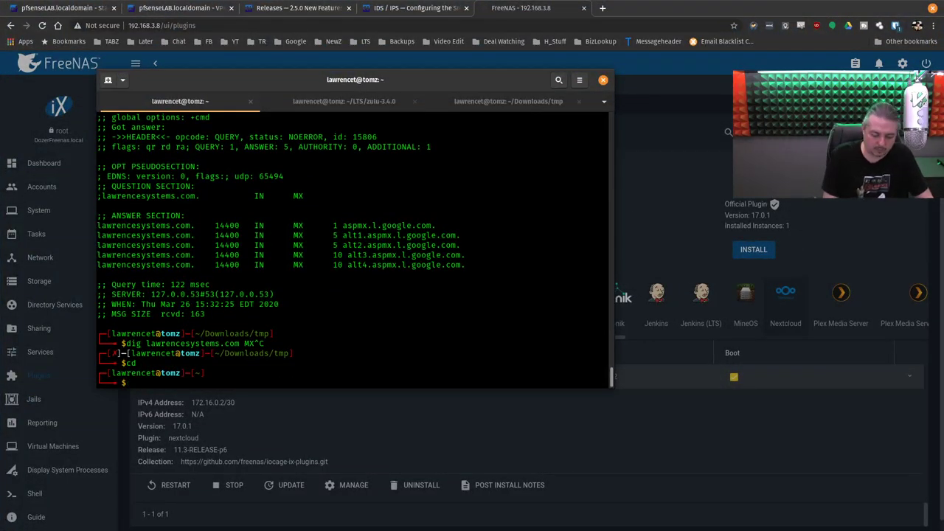
{"action": "type", "text": "cd KT"}
{"action": "key", "text": "BackSpace"}
{"action": "key", "text": "BackSpace"}
{"action": "type", "text": "LT"}
{"action": "key", "text": "Tab"}
{"action": "key", "text": "Tab"}
{"action": "key", "text": "Tab"}
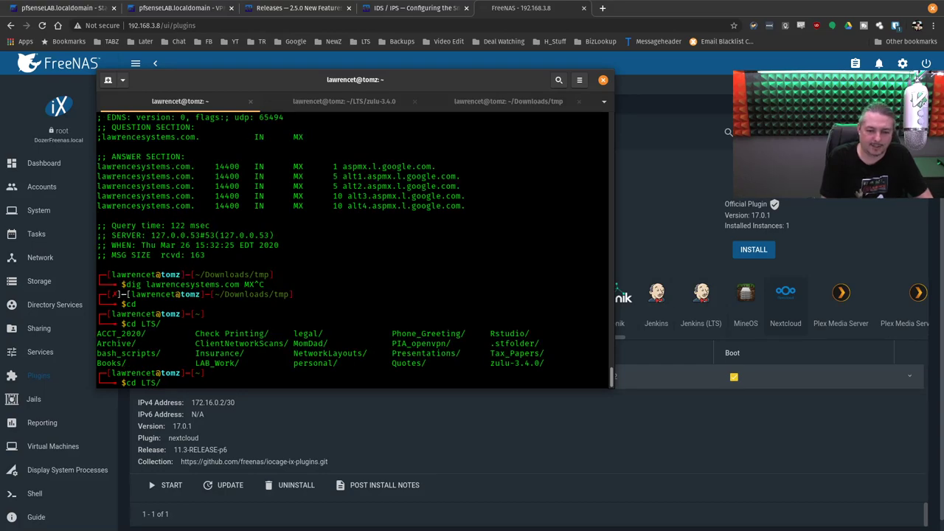
{"action": "type", "text": "NetworkLayouts/"}
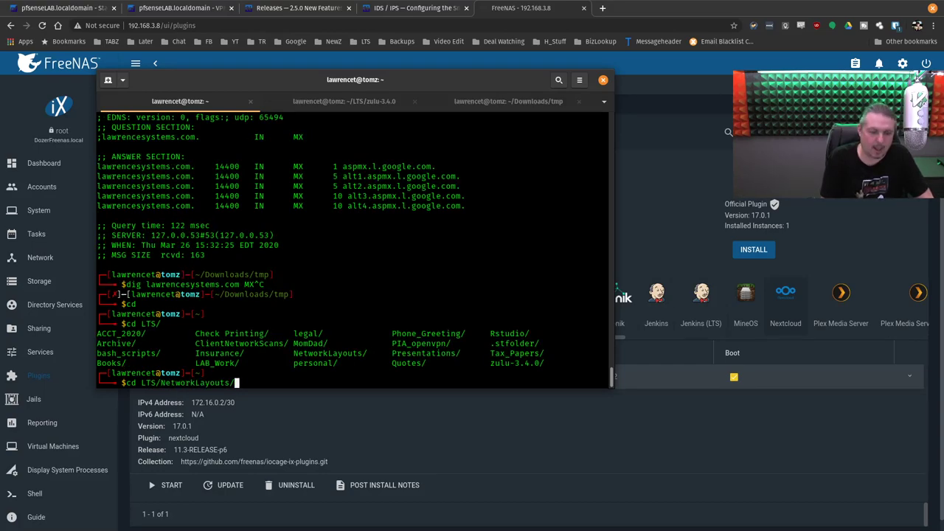
{"action": "key", "text": "Return"}
Step: Run draw.io-x86_64-12.6.5.AppImage from the NetworkLayouts folder
{"action": "type", "text": "./dr"}
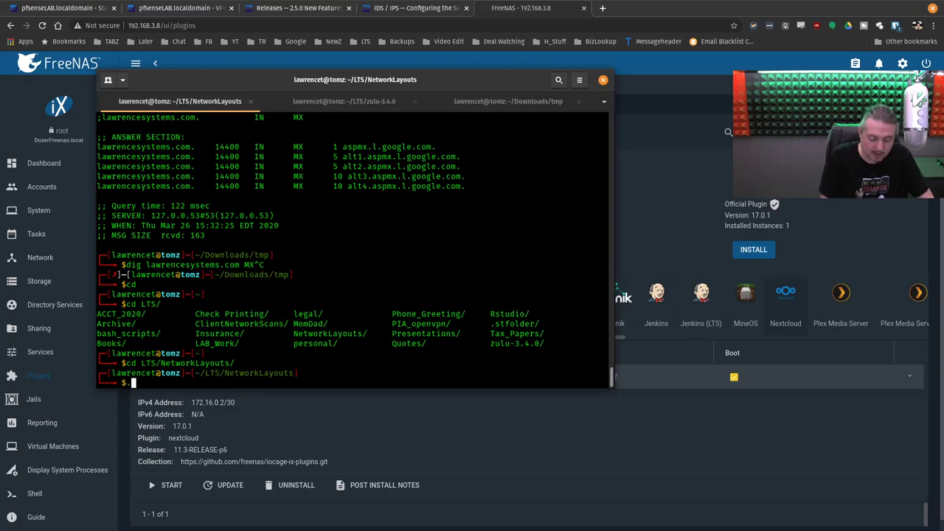
{"action": "key", "text": "Tab"}
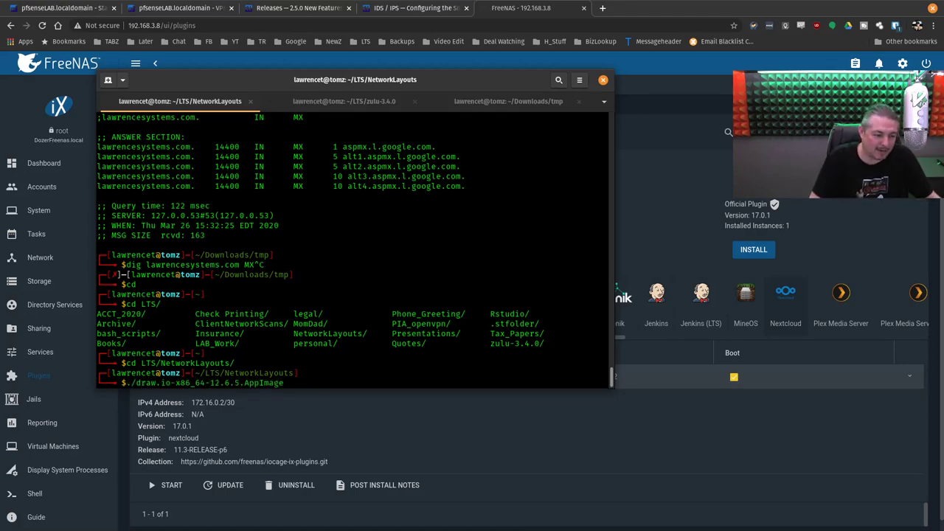
{"action": "key", "text": "Return"}
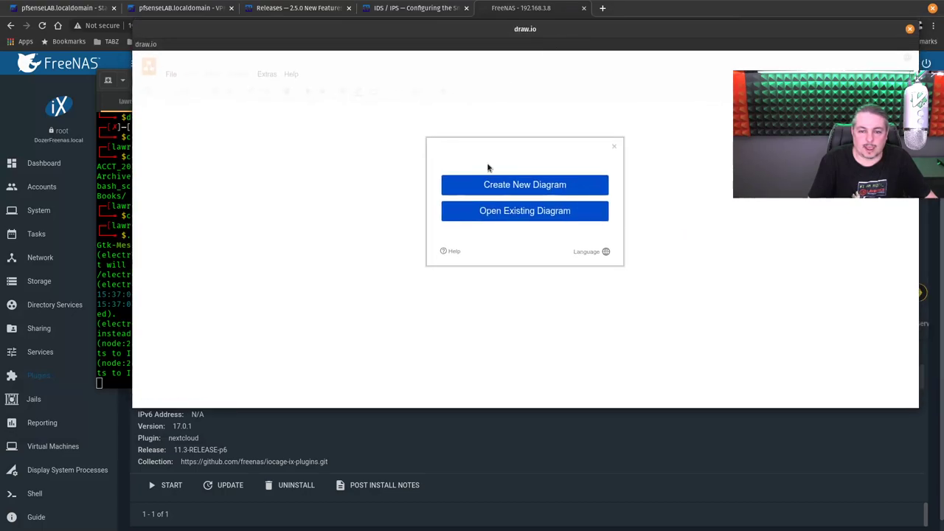
Step: Create a new diagram from the Network category's Citrix template and maximize the draw.io window
{"action": "left_click", "coordinate": [502, 182]}
{"action": "left_click", "coordinate": [397, 244]}
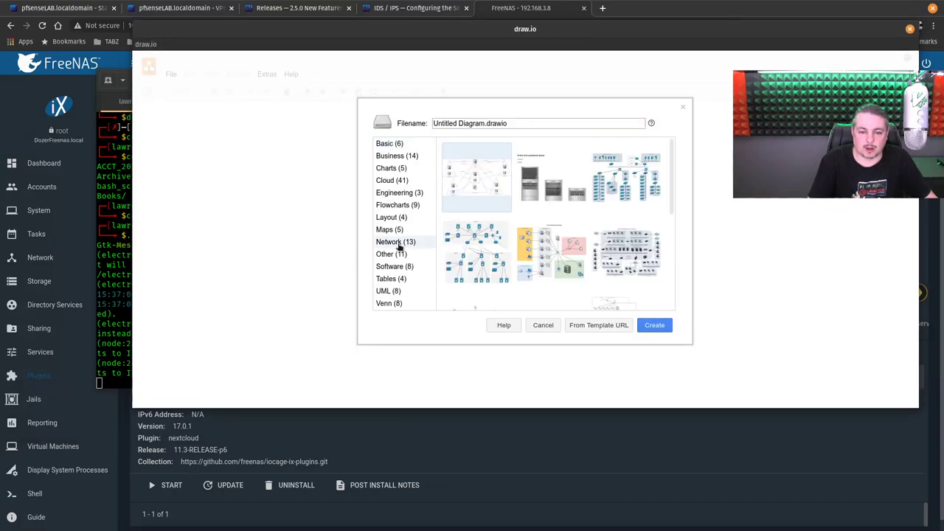
{"action": "left_click", "coordinate": [572, 261]}
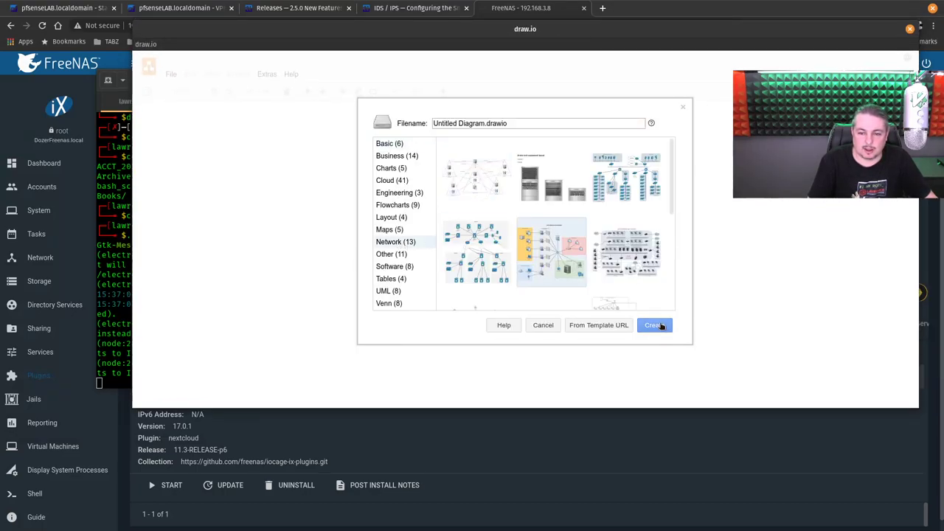
{"action": "left_click", "coordinate": [657, 325]}
{"action": "double_click", "coordinate": [623, 31]}
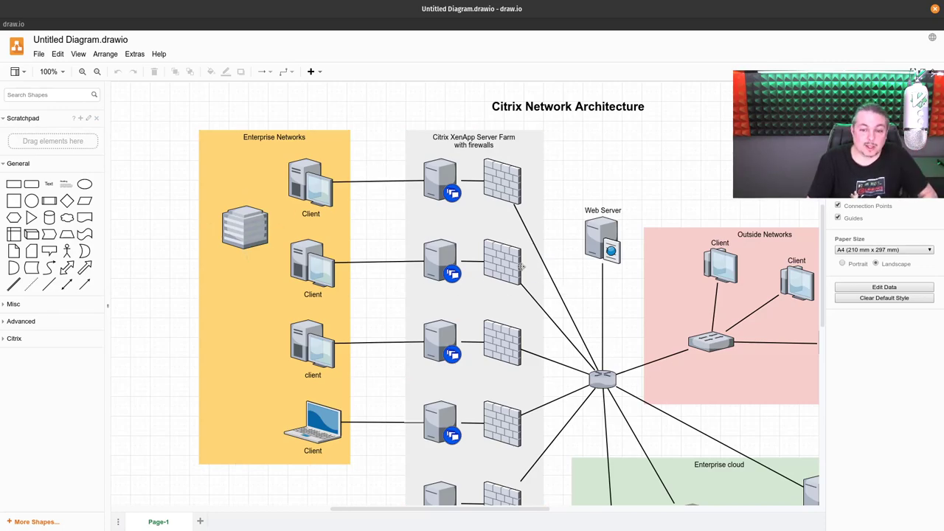
{"action": "scroll", "coordinate": [521, 267], "scroll_direction": "down", "scroll_amount": 3}
{"action": "scroll", "coordinate": [514, 263], "scroll_direction": "down", "scroll_amount": 2}
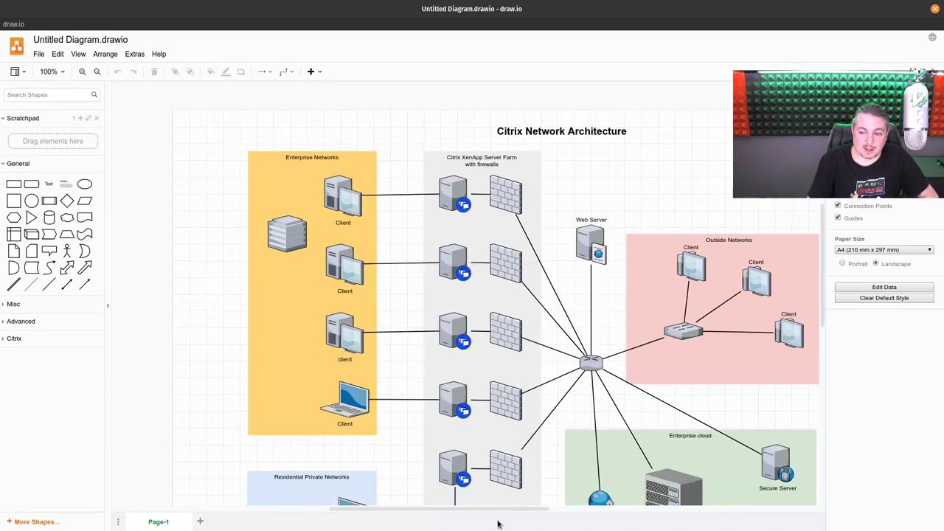
{"action": "left_click_drag", "start_coordinate": [488, 510], "coordinate": [537, 512]}
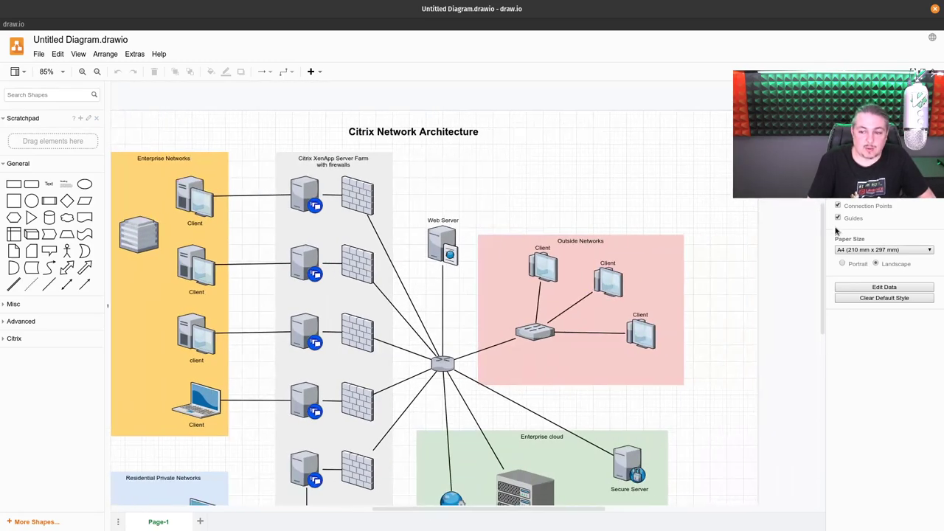
{"action": "left_click_drag", "start_coordinate": [820, 260], "coordinate": [813, 327]}
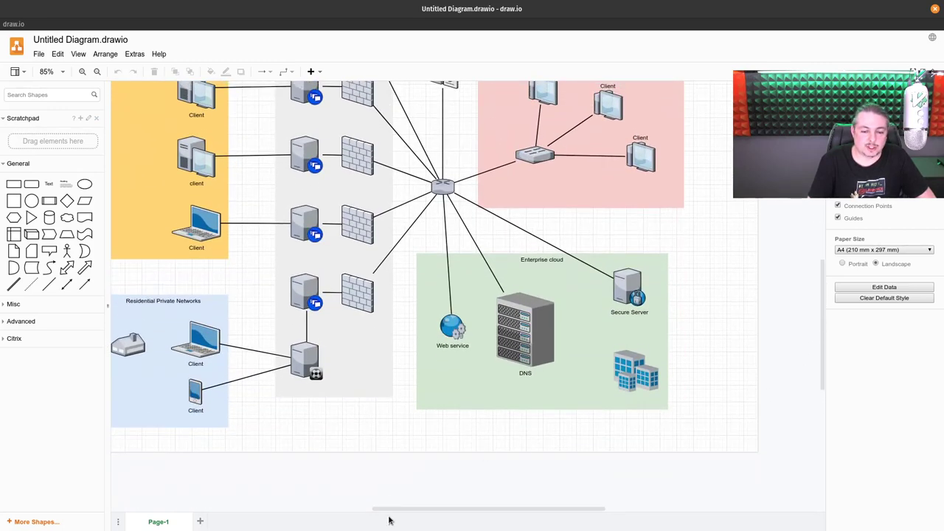
{"action": "scroll", "coordinate": [391, 519], "scroll_direction": "left", "scroll_amount": 1}
{"action": "scroll", "coordinate": [392, 518], "scroll_direction": "left", "scroll_amount": 5}
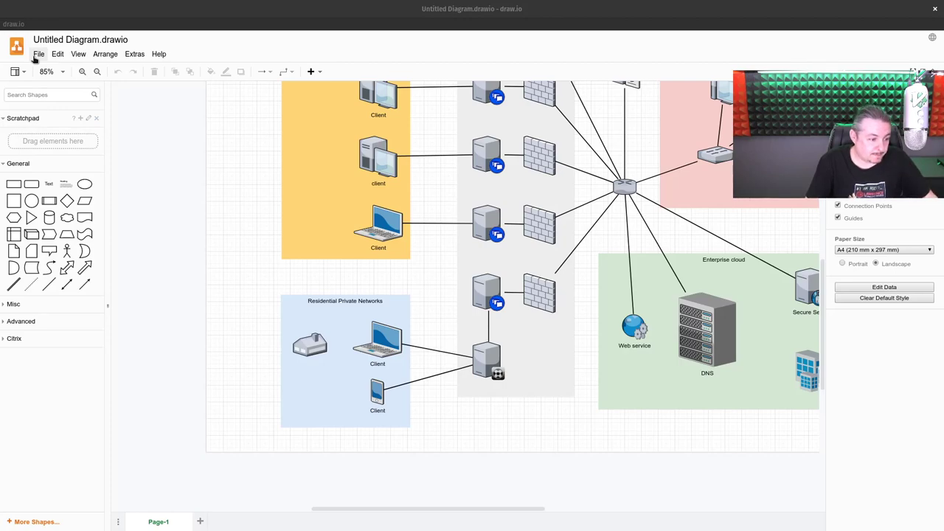
{"action": "left_click", "coordinate": [38, 53]}
{"action": "key", "text": "Escape"}
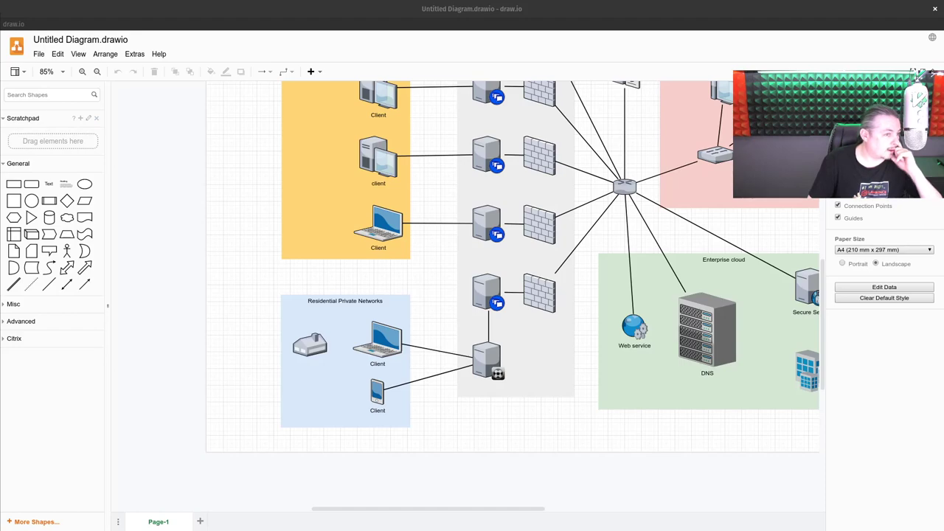
{"action": "key", "text": "alt+Tab"}
{"action": "left_click", "coordinate": [38, 53]}
{"action": "key", "text": "alt+Tab"}
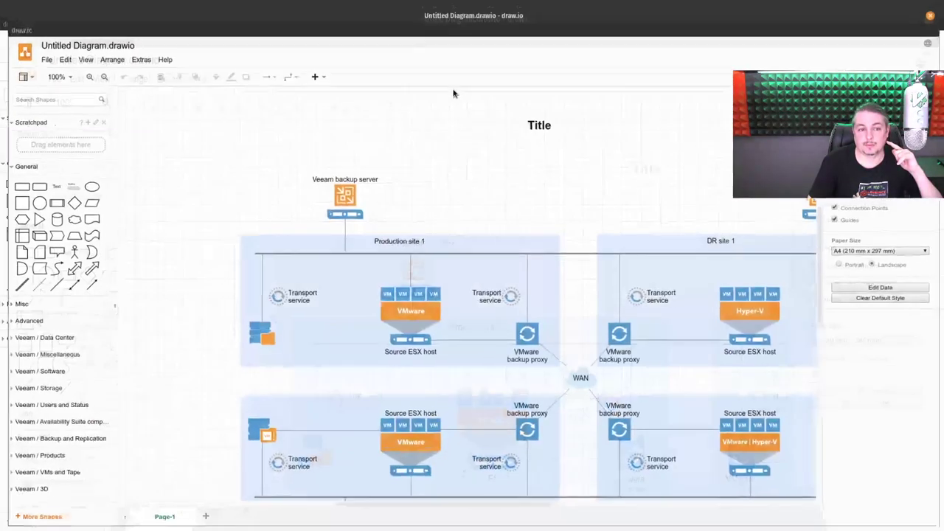
{"action": "scroll", "coordinate": [516, 331], "scroll_direction": "down", "scroll_amount": 3}
{"action": "scroll", "coordinate": [416, 293], "scroll_direction": "up", "scroll_amount": 3}
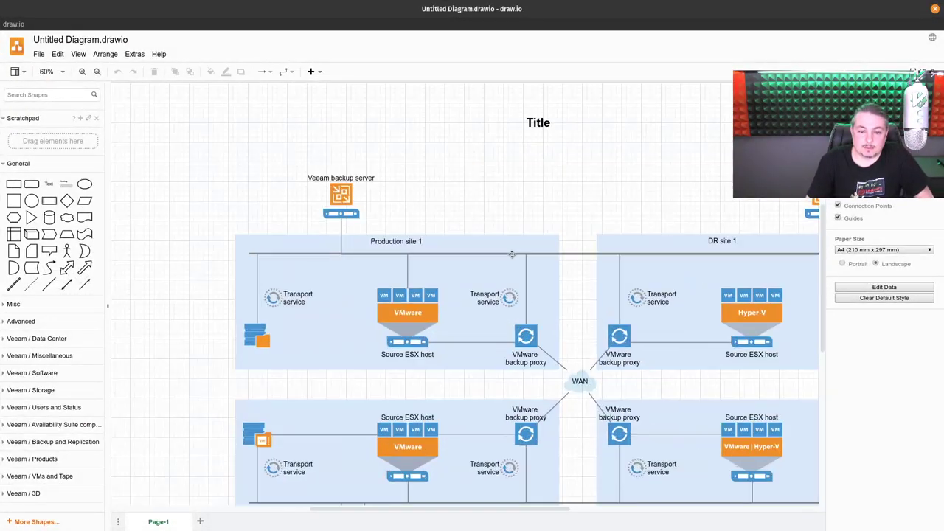
{"action": "left_click", "coordinate": [416, 293]}
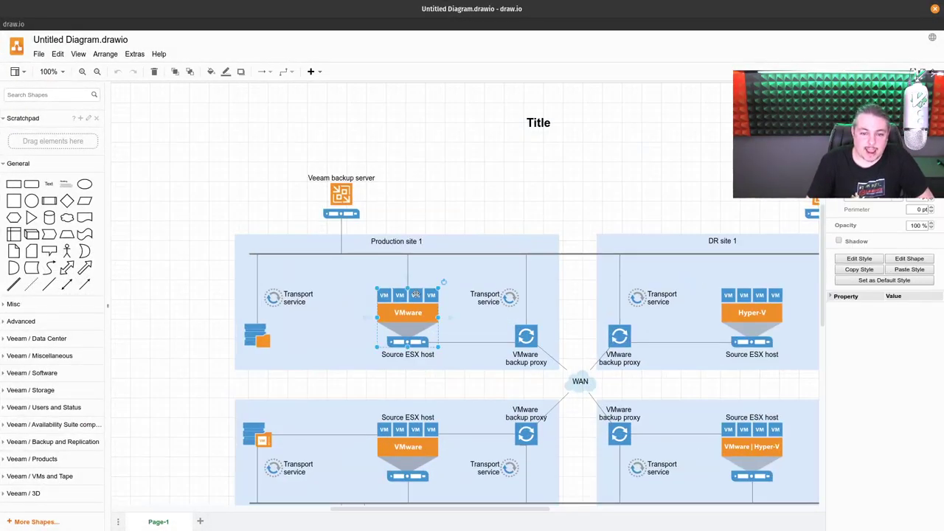
{"action": "left_click", "coordinate": [341, 199]}
{"action": "left_click", "coordinate": [373, 201]}
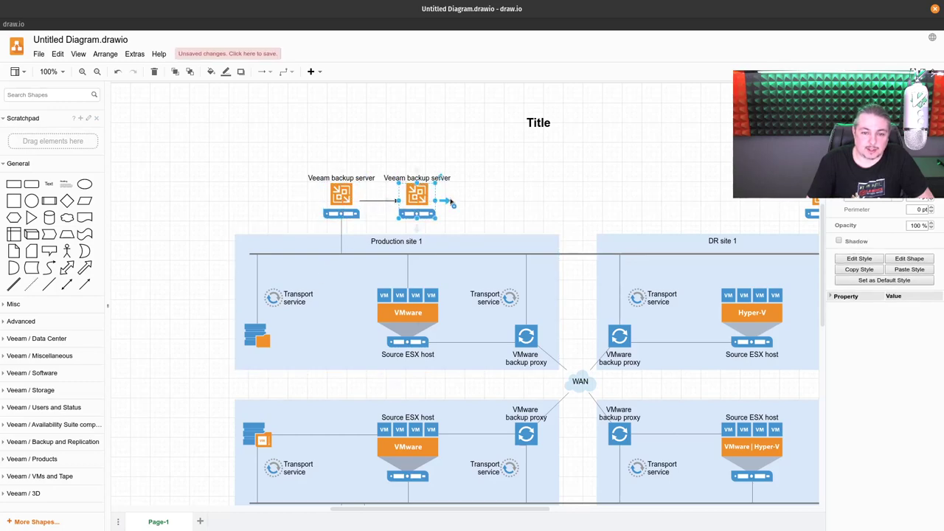
{"action": "left_click", "coordinate": [447, 200]}
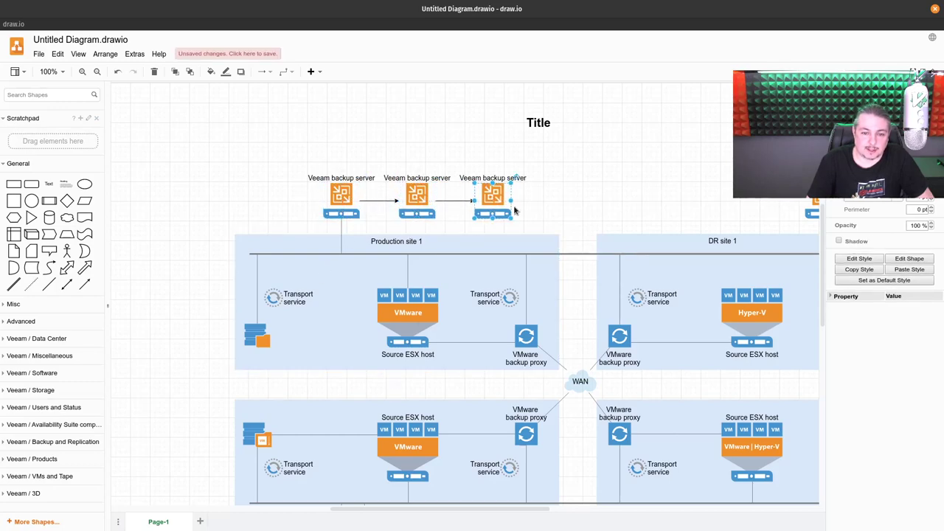
{"action": "left_click", "coordinate": [344, 197]}
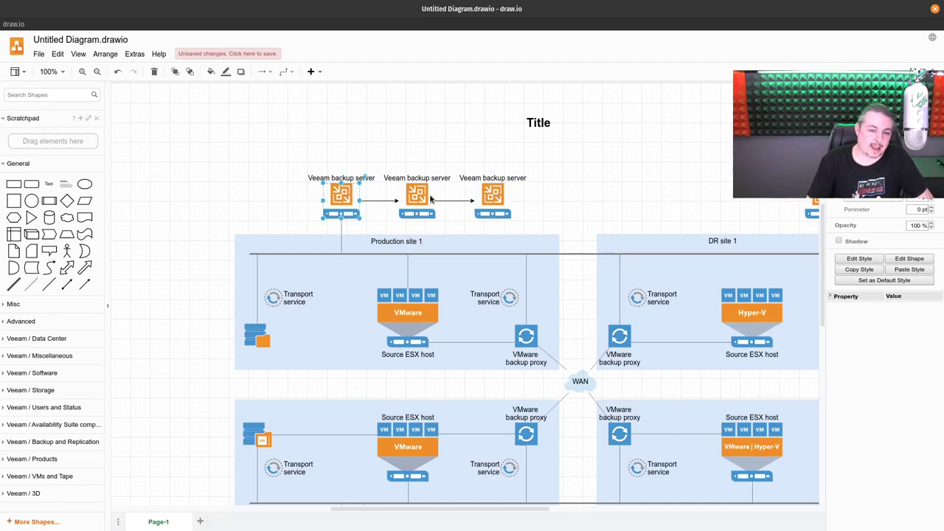
{"action": "left_click", "coordinate": [422, 197]}
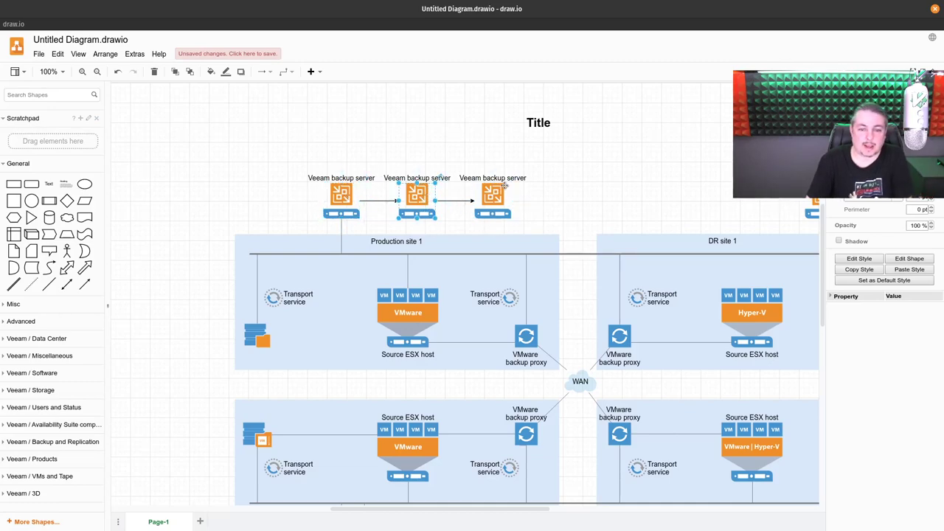
{"action": "key", "text": "ctrl+z"}
{"action": "key", "text": "ctrl+z"}
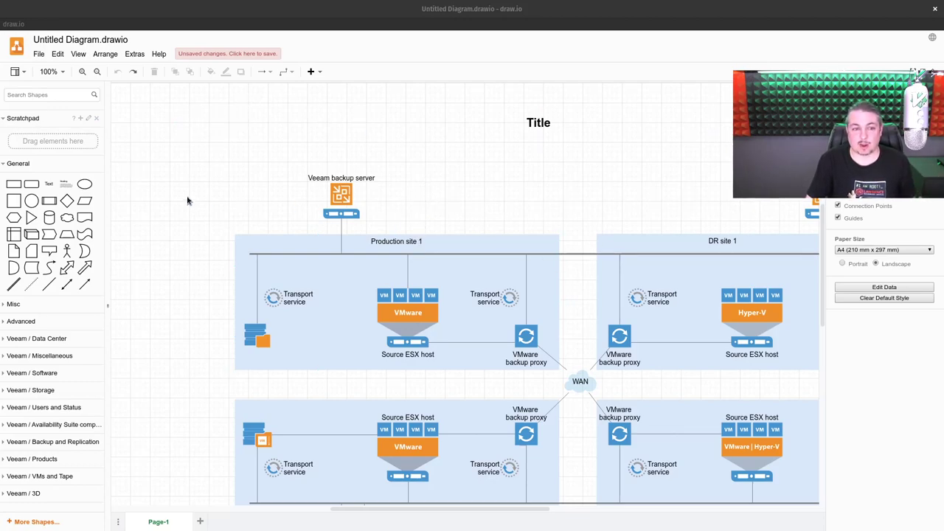
{"action": "scroll", "coordinate": [187, 200], "scroll_direction": "down", "scroll_amount": 3}
{"action": "scroll", "coordinate": [190, 367], "scroll_direction": "up", "scroll_amount": 3}
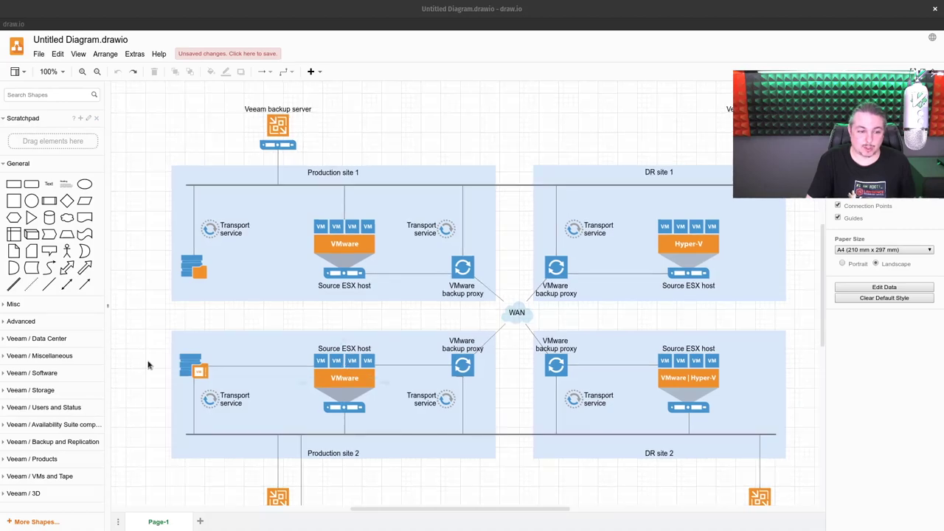
Step: Place the Office shape from Veeam / Software above, between the two sites
{"action": "left_click", "coordinate": [62, 373]}
{"action": "scroll", "coordinate": [87, 367], "scroll_direction": "down", "scroll_amount": 2}
{"action": "scroll", "coordinate": [87, 366], "scroll_direction": "down", "scroll_amount": 1}
{"action": "left_click_drag", "start_coordinate": [66, 346], "coordinate": [543, 171]}
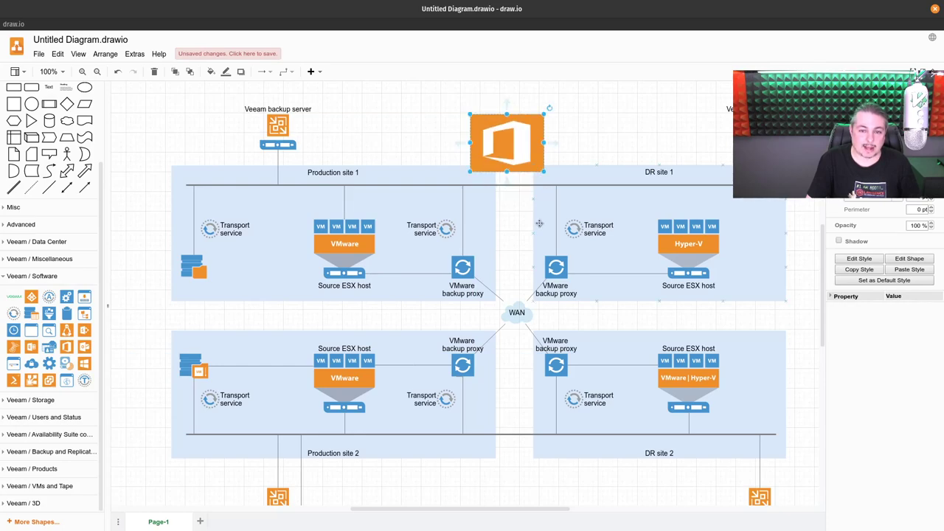
Step: Replace the WAN cloud with a gear at the top and move a backup proxy beside the backup server
{"action": "left_click", "coordinate": [514, 312]}
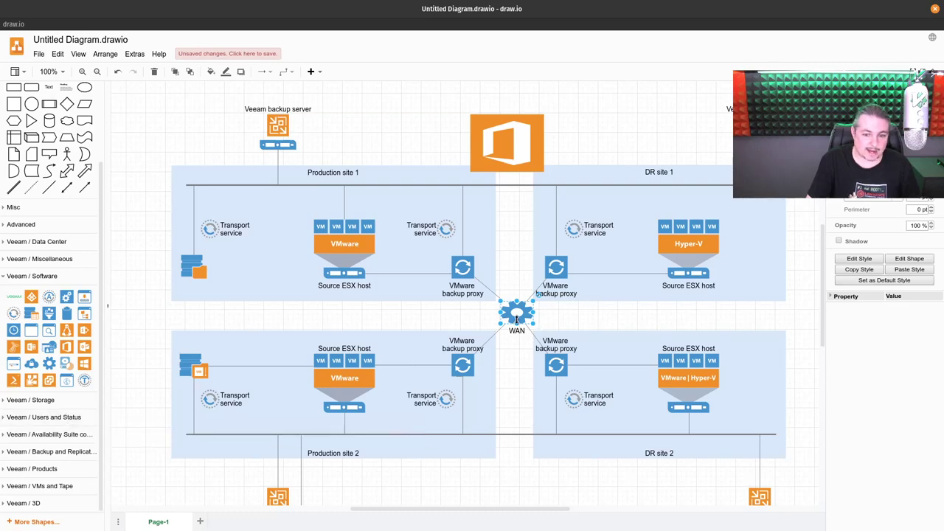
{"action": "left_click_drag", "start_coordinate": [517, 319], "coordinate": [639, 130]}
{"action": "left_click_drag", "start_coordinate": [460, 273], "coordinate": [284, 131]}
{"action": "left_click_drag", "start_coordinate": [364, 107], "coordinate": [414, 145]}
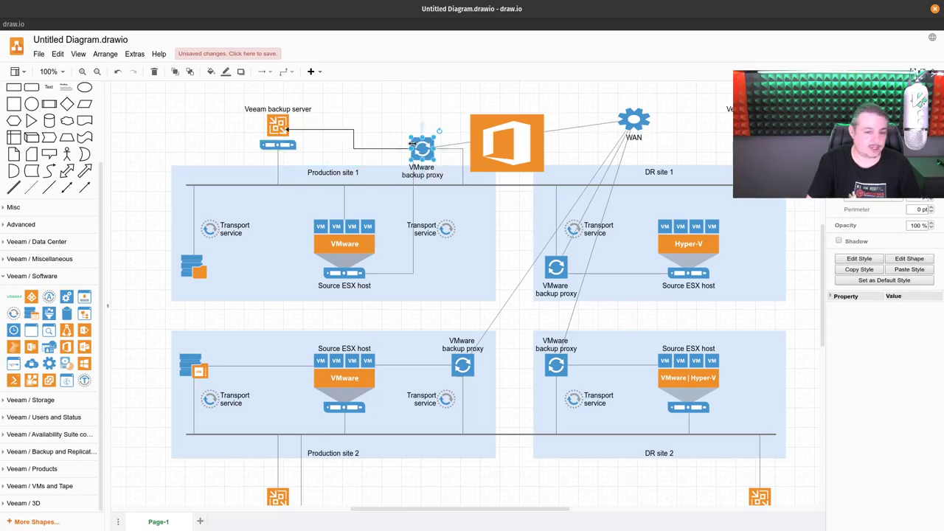
Step: Make the server-proxy connector red, link the proxy to the WAN gear, and start a connector from the backup server
{"action": "left_click", "coordinate": [333, 130]}
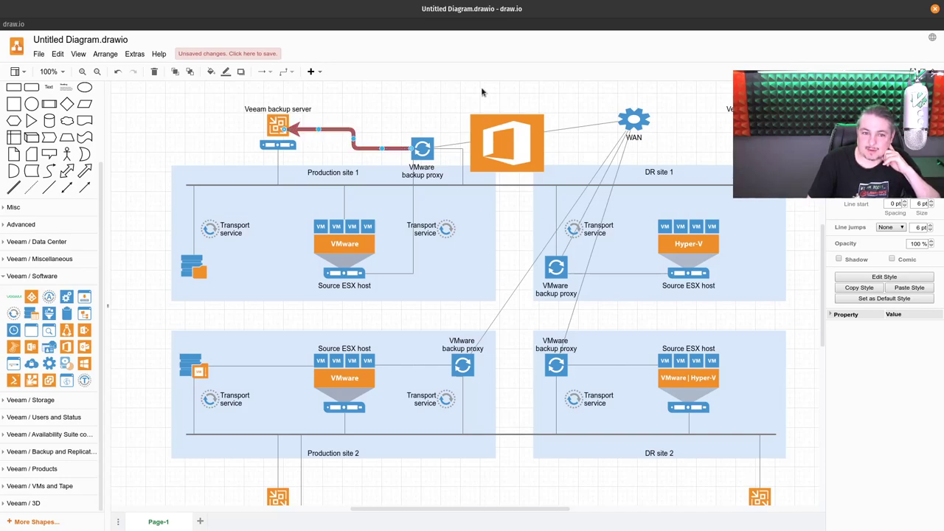
{"action": "left_click", "coordinate": [434, 93]}
{"action": "left_click_drag", "start_coordinate": [424, 129], "coordinate": [632, 127]}
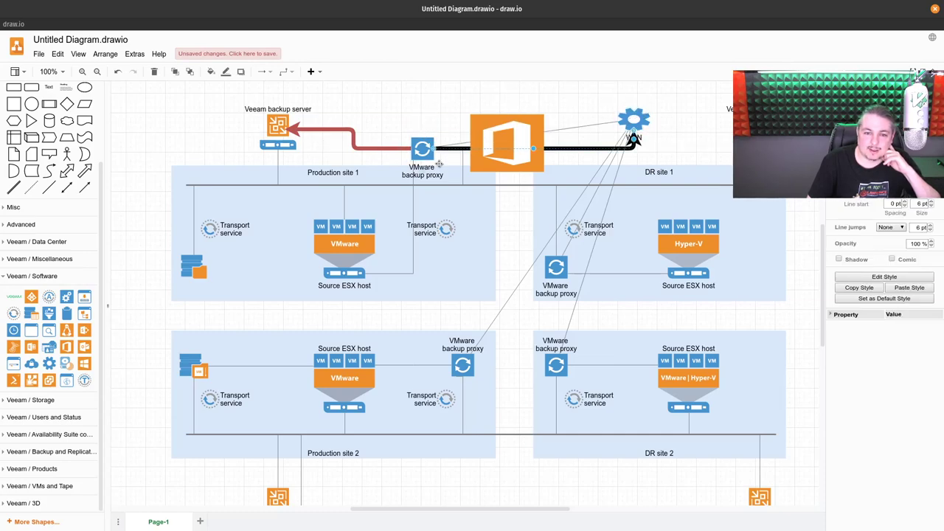
{"action": "left_click", "coordinate": [273, 123]}
{"action": "left_click_drag", "start_coordinate": [258, 132], "coordinate": [321, 226]}
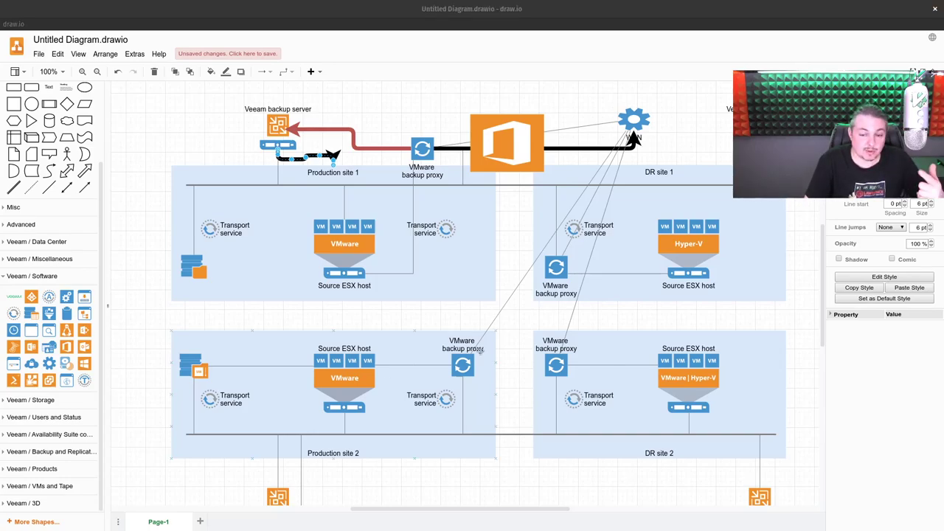
Step: Expand Veeam / Products, browse the full shape library list, and dismiss it without applying changes
{"action": "left_click", "coordinate": [33, 468]}
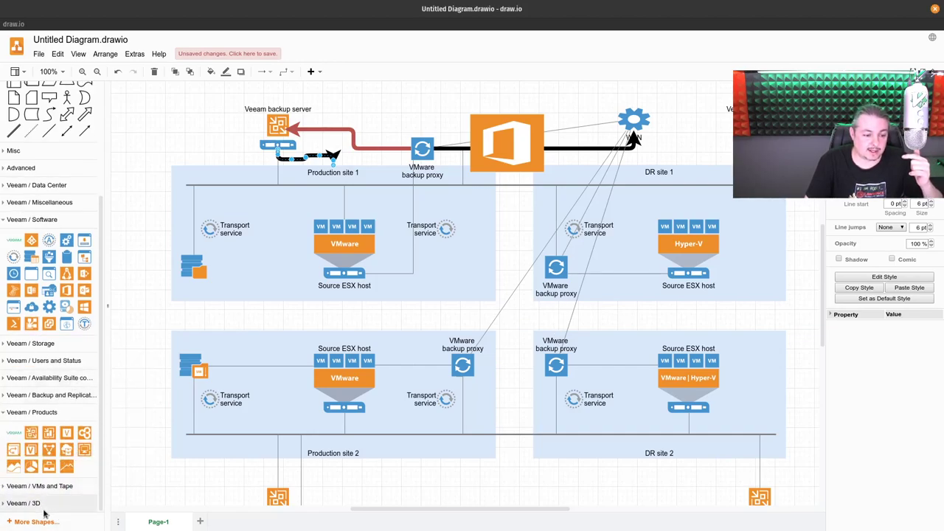
{"action": "left_click", "coordinate": [37, 521]}
{"action": "scroll", "coordinate": [361, 203], "scroll_direction": "down", "scroll_amount": 7}
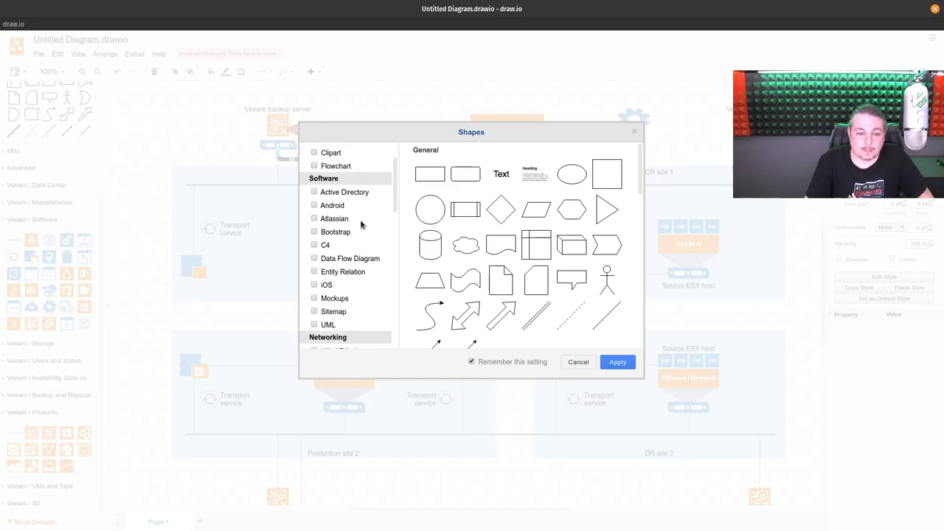
{"action": "scroll", "coordinate": [362, 193], "scroll_direction": "up", "scroll_amount": 2}
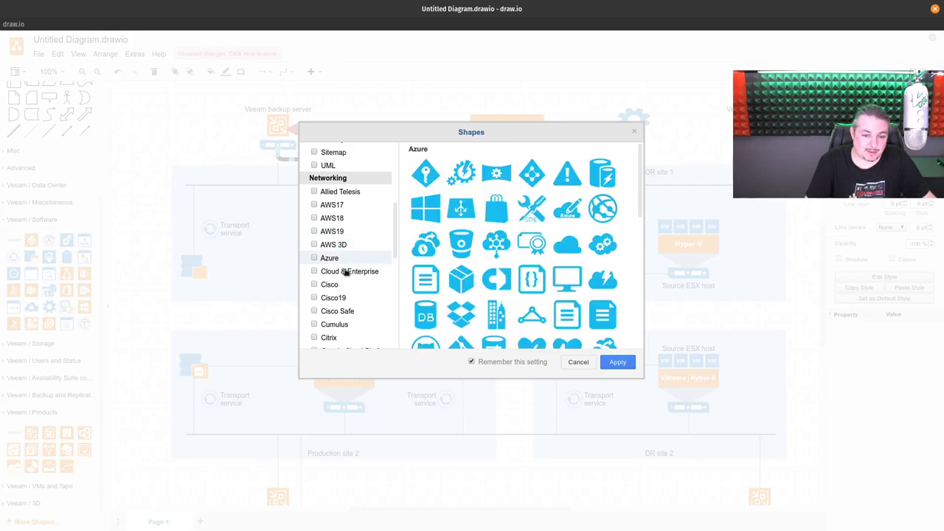
{"action": "scroll", "coordinate": [534, 238], "scroll_direction": "down", "scroll_amount": 10}
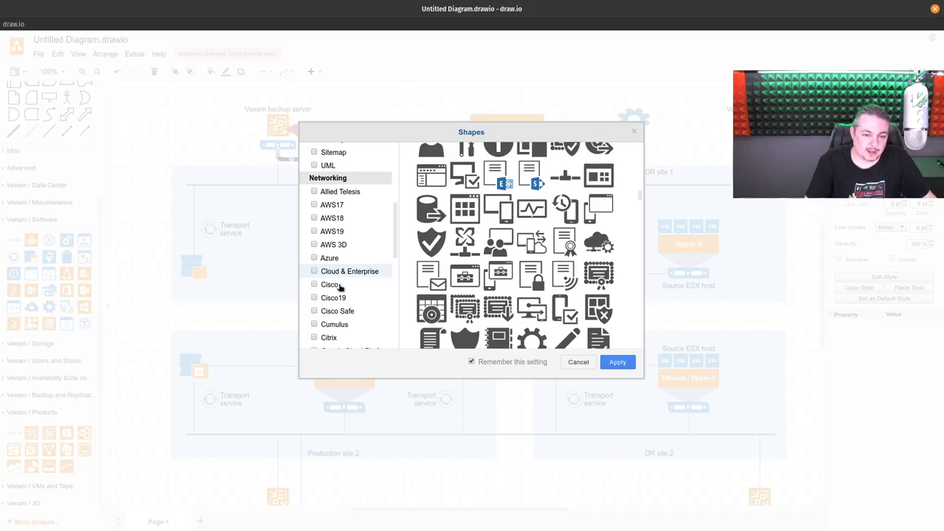
{"action": "scroll", "coordinate": [404, 289], "scroll_direction": "down", "scroll_amount": 6}
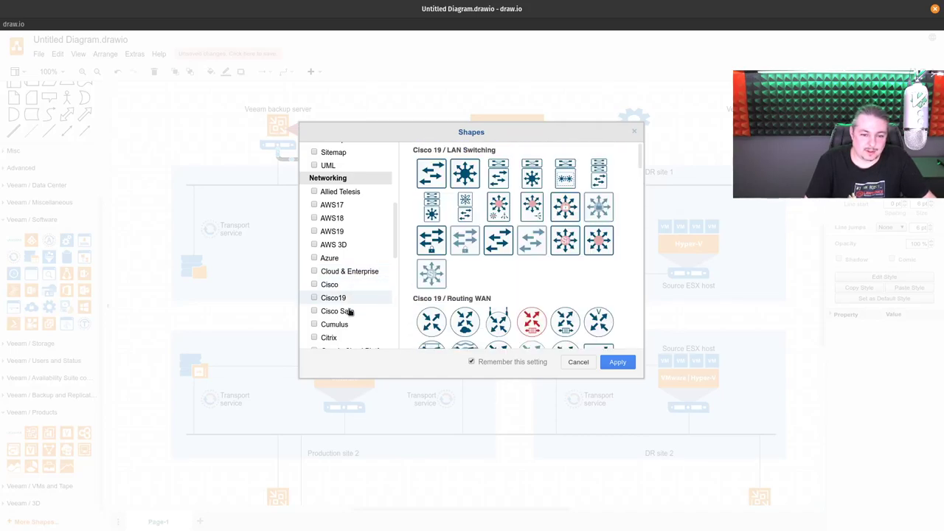
{"action": "scroll", "coordinate": [475, 276], "scroll_direction": "down", "scroll_amount": 5}
{"action": "scroll", "coordinate": [474, 277], "scroll_direction": "down", "scroll_amount": 6}
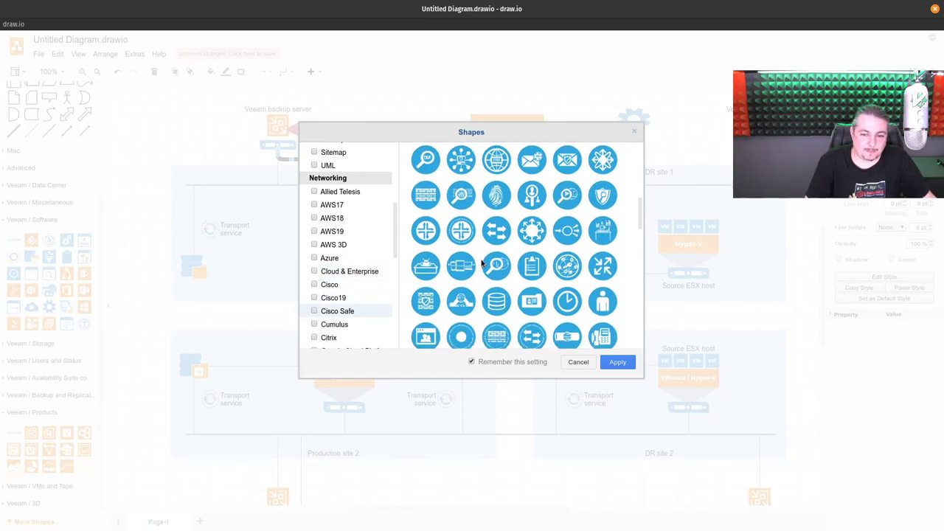
{"action": "scroll", "coordinate": [346, 295], "scroll_direction": "down", "scroll_amount": 1}
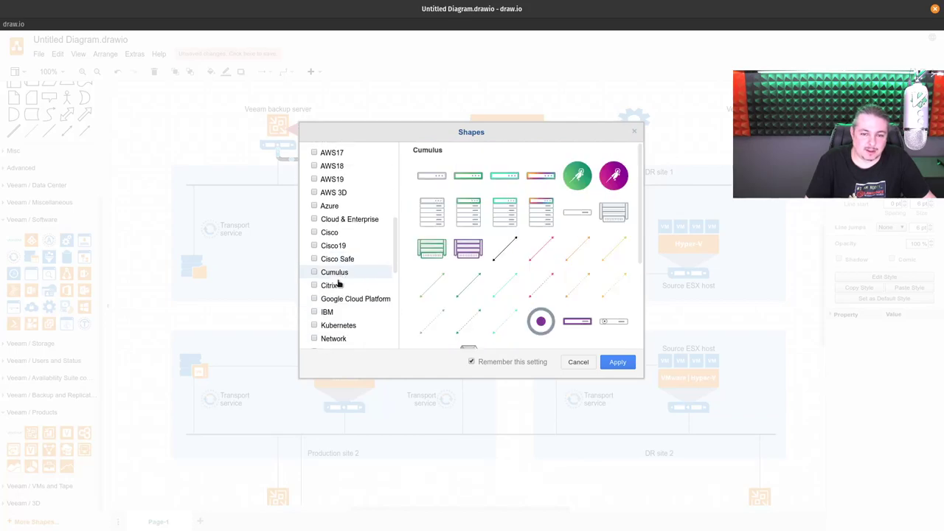
{"action": "scroll", "coordinate": [515, 254], "scroll_direction": "down", "scroll_amount": 5}
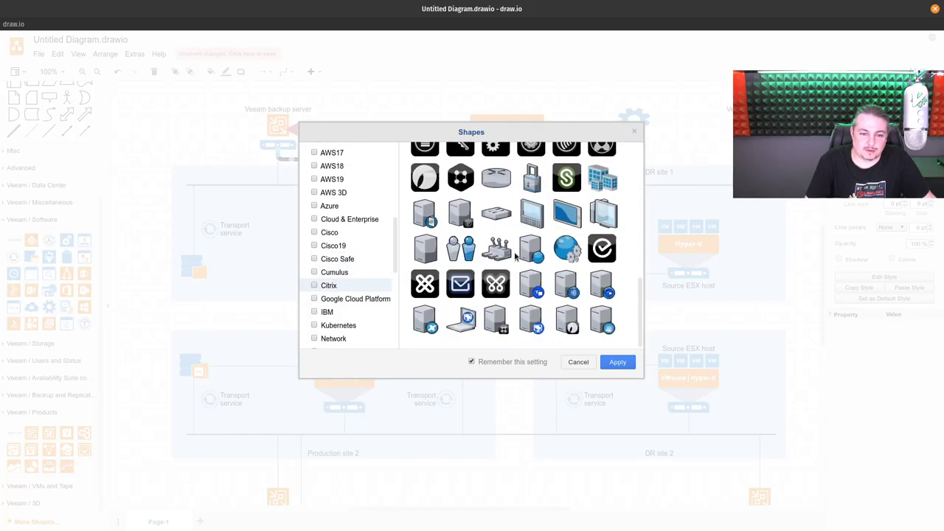
{"action": "scroll", "coordinate": [515, 254], "scroll_direction": "up", "scroll_amount": 5}
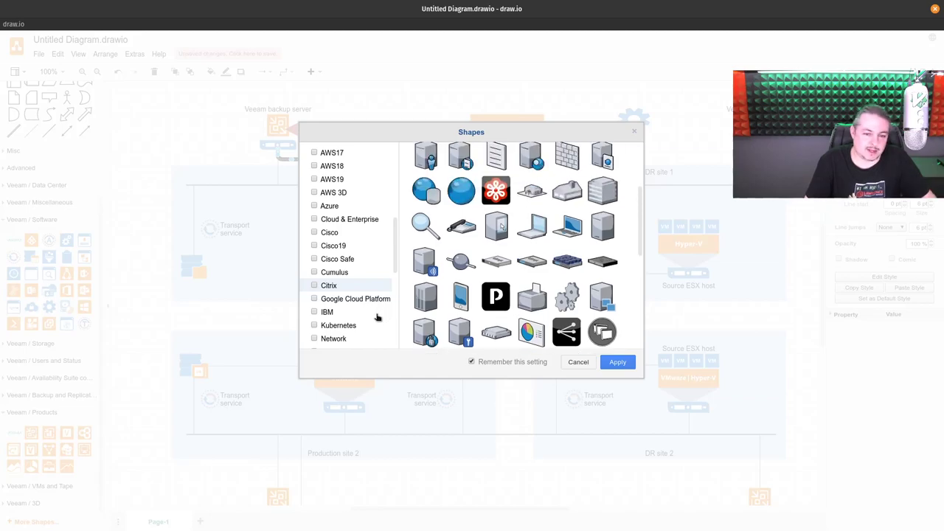
{"action": "scroll", "coordinate": [572, 242], "scroll_direction": "down", "scroll_amount": 10}
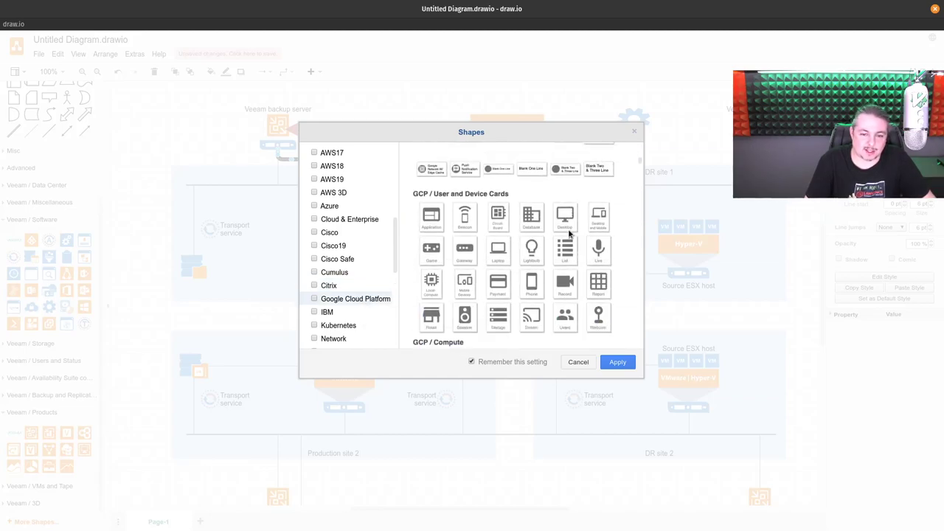
{"action": "scroll", "coordinate": [568, 243], "scroll_direction": "down", "scroll_amount": 3}
{"action": "mouse_move", "coordinate": [354, 314]}
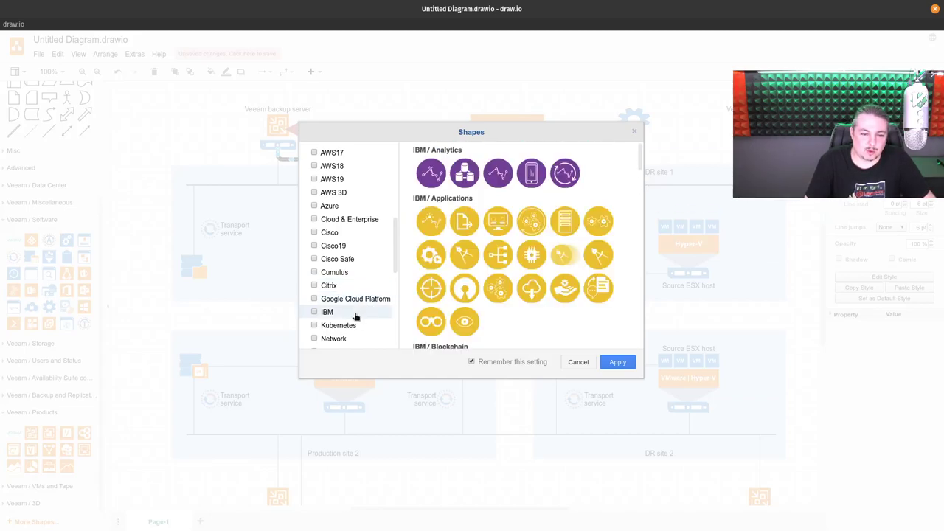
{"action": "scroll", "coordinate": [359, 321], "scroll_direction": "down", "scroll_amount": 3}
{"action": "scroll", "coordinate": [557, 253], "scroll_direction": "down", "scroll_amount": 3}
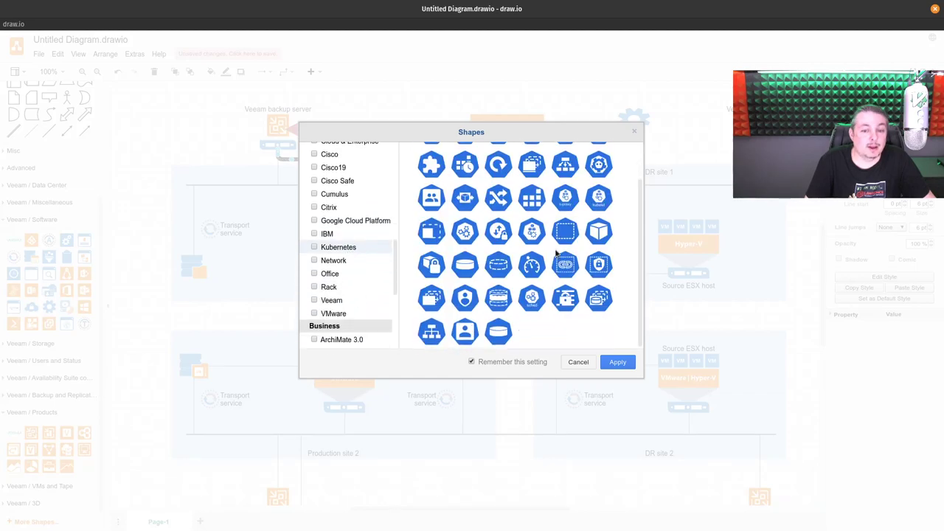
{"action": "scroll", "coordinate": [557, 252], "scroll_direction": "up", "scroll_amount": 2}
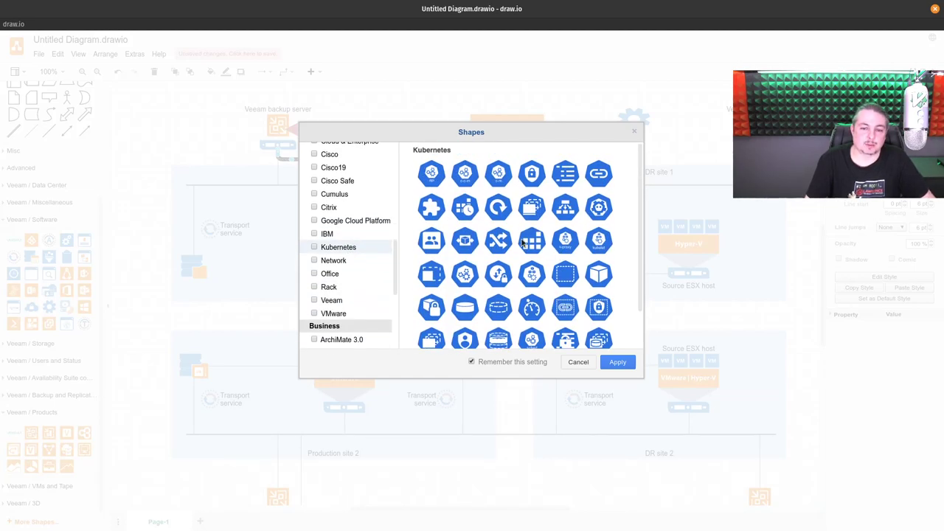
{"action": "scroll", "coordinate": [354, 310], "scroll_direction": "down", "scroll_amount": 2}
{"action": "mouse_move", "coordinate": [352, 267]}
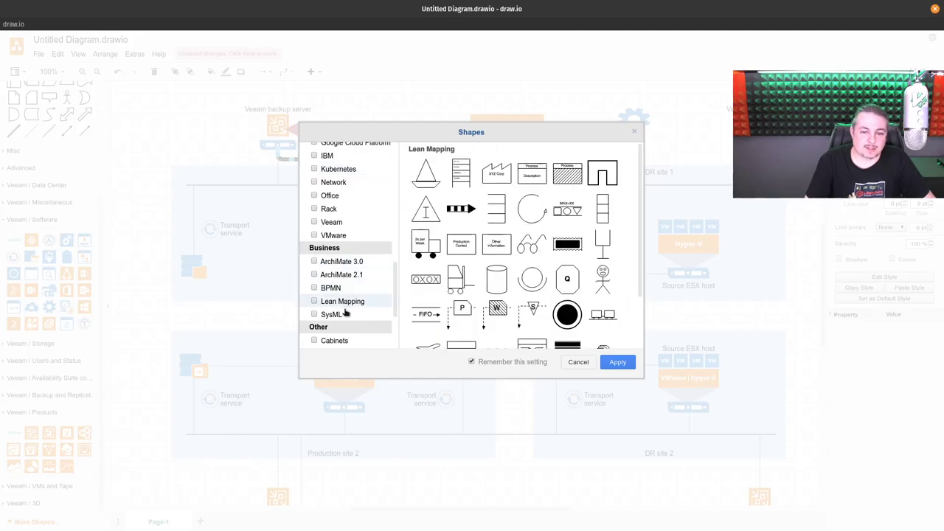
{"action": "scroll", "coordinate": [351, 298], "scroll_direction": "down", "scroll_amount": 2}
{"action": "scroll", "coordinate": [353, 292], "scroll_direction": "down", "scroll_amount": 1}
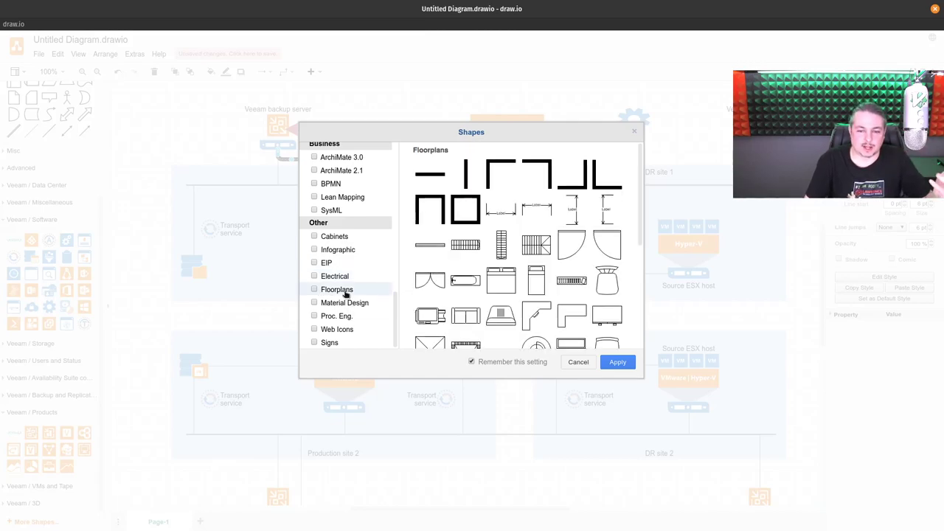
{"action": "scroll", "coordinate": [442, 266], "scroll_direction": "down", "scroll_amount": 3}
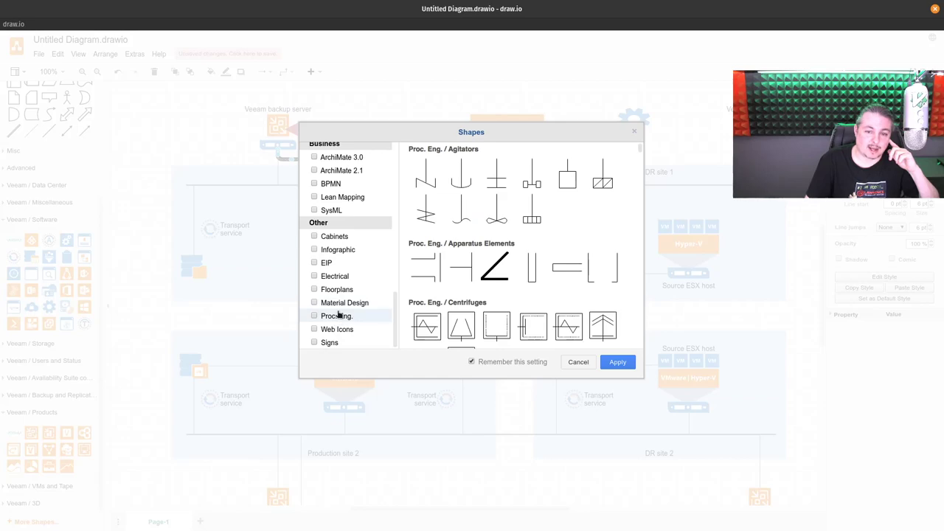
{"action": "mouse_move", "coordinate": [339, 345]}
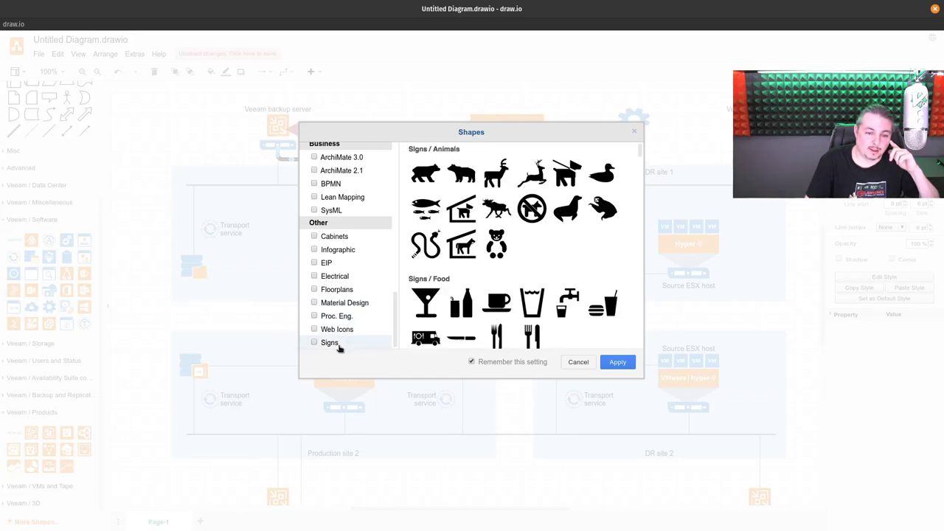
{"action": "scroll", "coordinate": [369, 301], "scroll_direction": "up", "scroll_amount": 10}
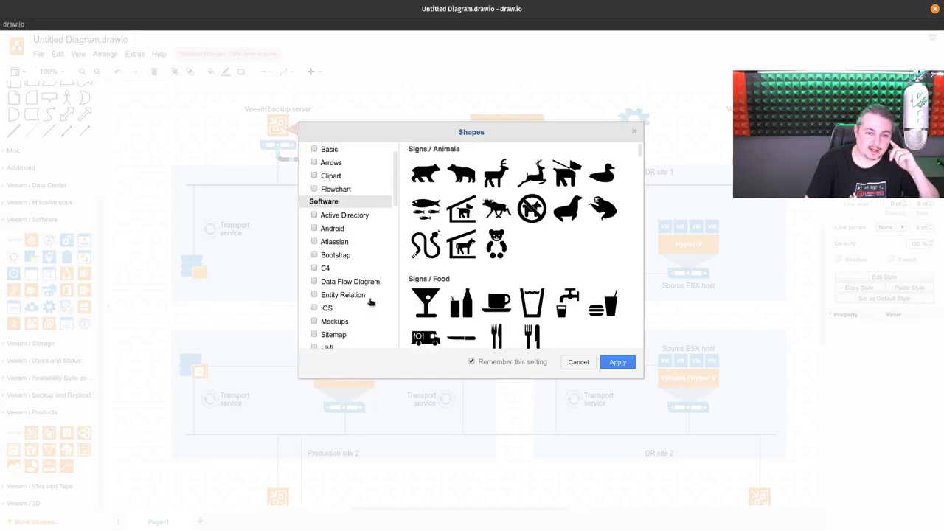
{"action": "mouse_move", "coordinate": [337, 216]}
{"action": "scroll", "coordinate": [553, 245], "scroll_direction": "down", "scroll_amount": 5}
{"action": "scroll", "coordinate": [566, 251], "scroll_direction": "up", "scroll_amount": 4}
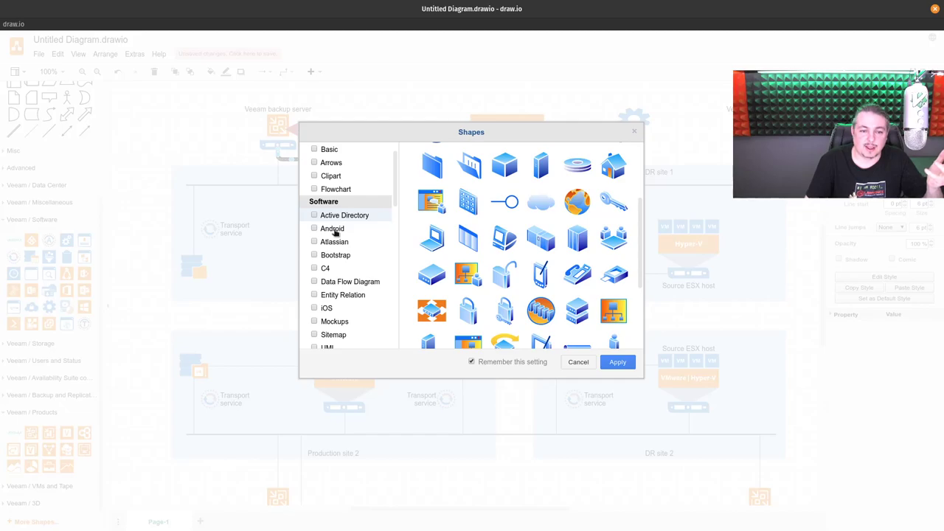
{"action": "mouse_move", "coordinate": [337, 241]}
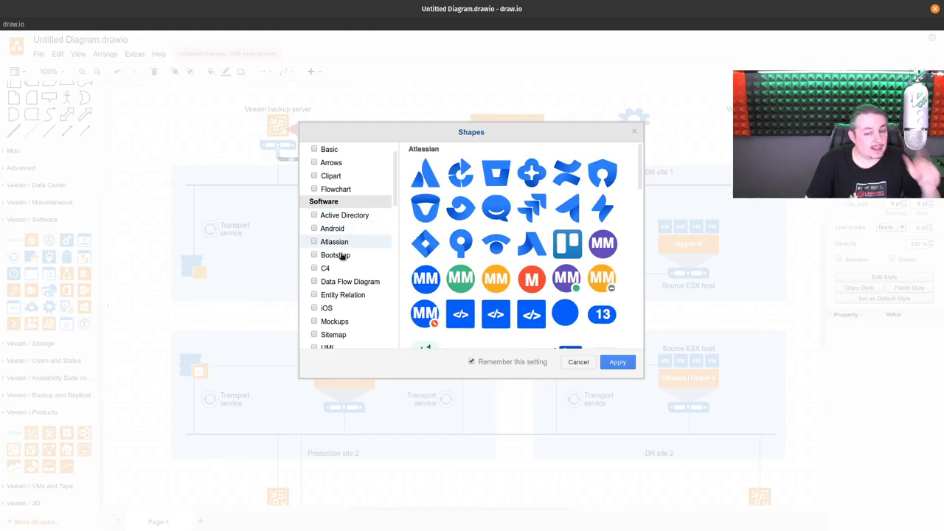
{"action": "scroll", "coordinate": [553, 262], "scroll_direction": "down", "scroll_amount": 10}
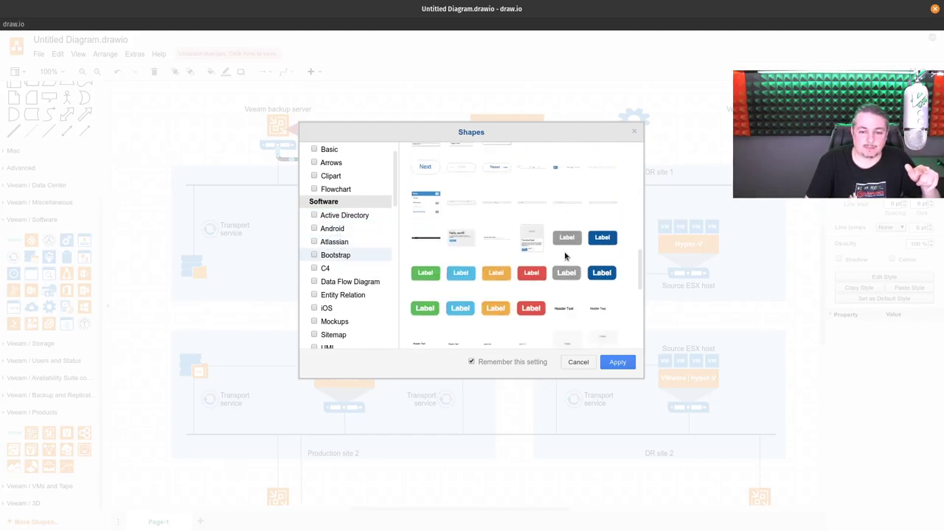
{"action": "left_click", "coordinate": [634, 134]}
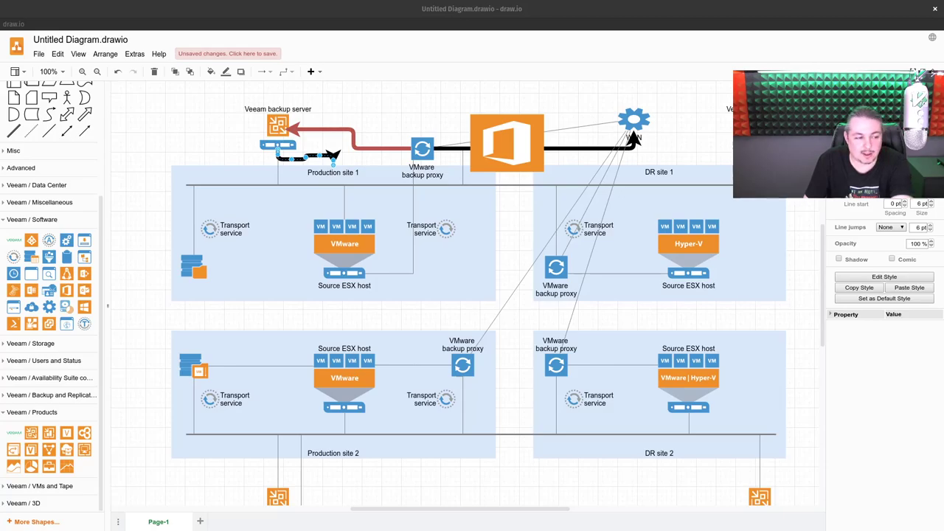
Step: Switch to Chrome's pfSense tab and go to VPN > OpenVPN > Client Export
{"action": "key", "text": "super"}
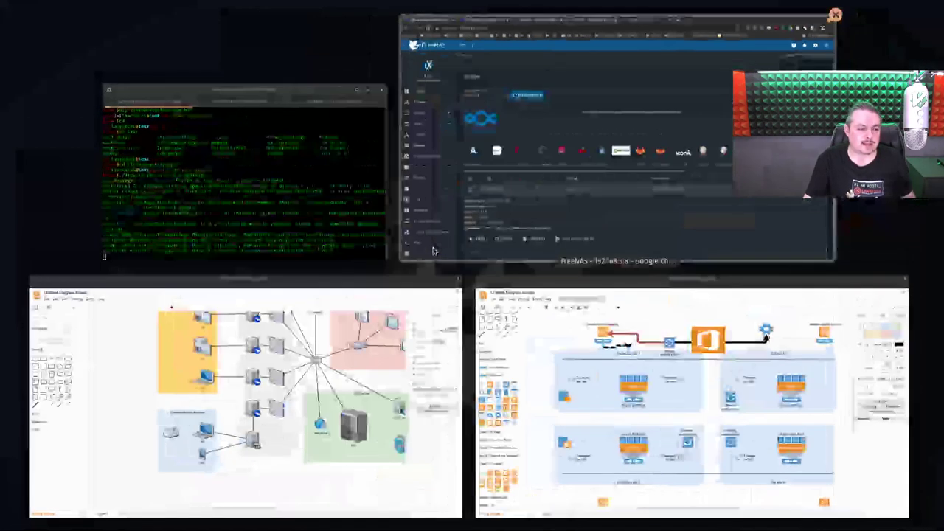
{"action": "left_click", "coordinate": [511, 177]}
{"action": "left_click", "coordinate": [295, 7]}
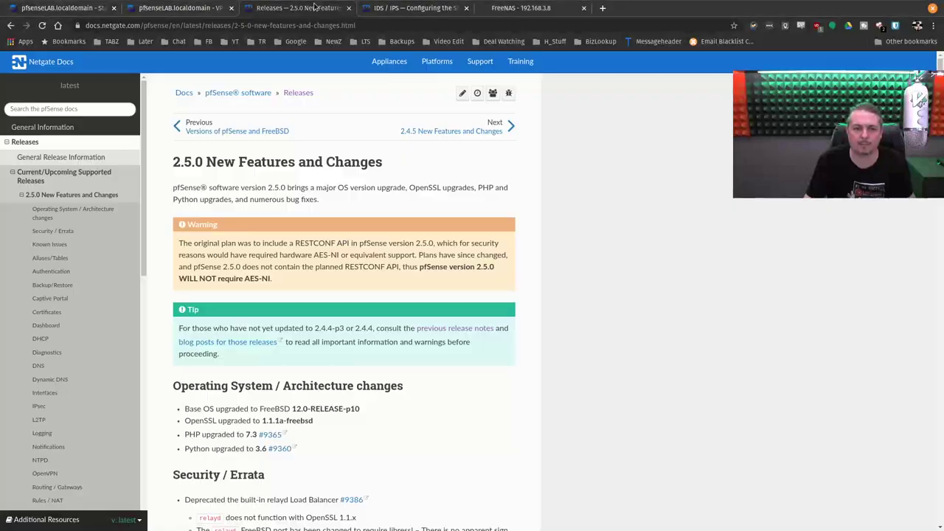
{"action": "left_click", "coordinate": [223, 7]}
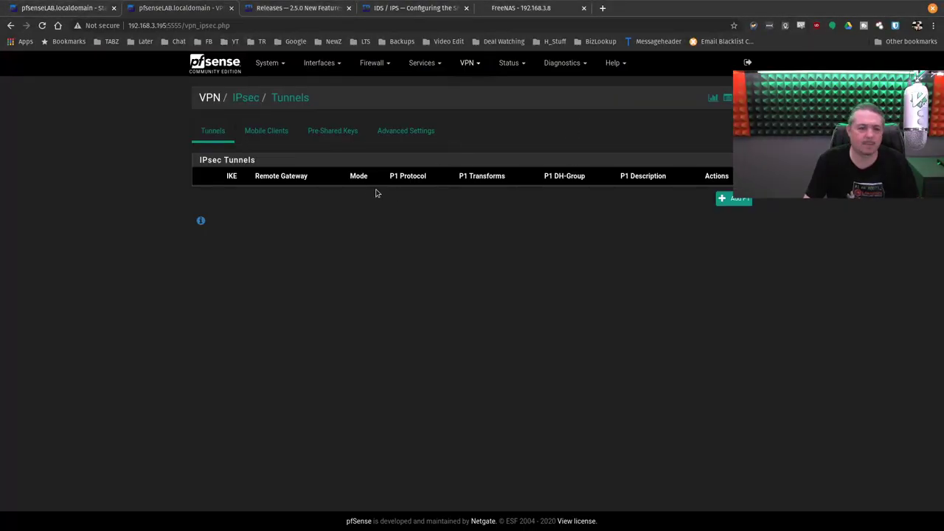
{"action": "left_click", "coordinate": [467, 62]}
{"action": "left_click", "coordinate": [482, 115]}
{"action": "left_click", "coordinate": [443, 137]}
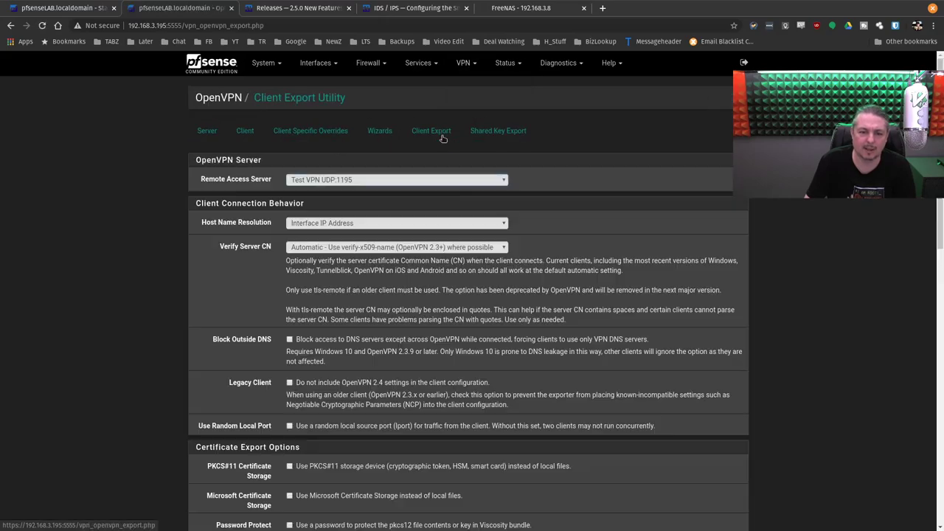
Step: Download the OpenVPN installer for Windows 7/8/8.1/2012r2 and open the downloaded file's options
{"action": "scroll", "coordinate": [533, 312], "scroll_direction": "down", "scroll_amount": 15}
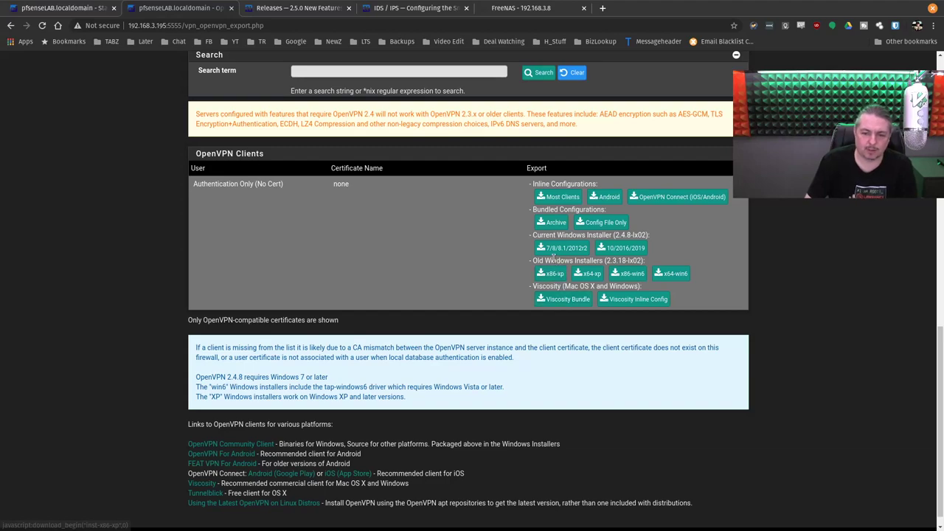
{"action": "left_click_drag", "start_coordinate": [534, 235], "coordinate": [583, 249]}
{"action": "left_click", "coordinate": [582, 248]}
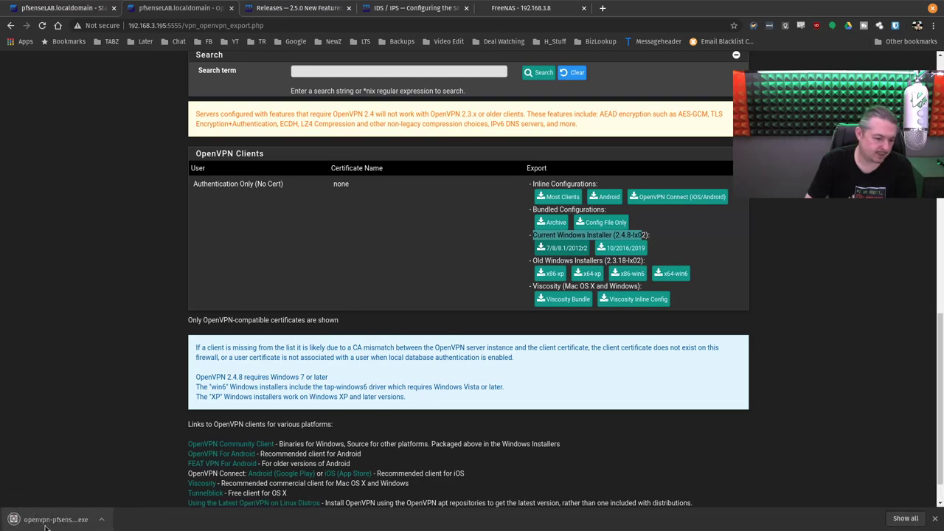
{"action": "left_click", "coordinate": [104, 522]}
{"action": "left_click", "coordinate": [117, 489]}
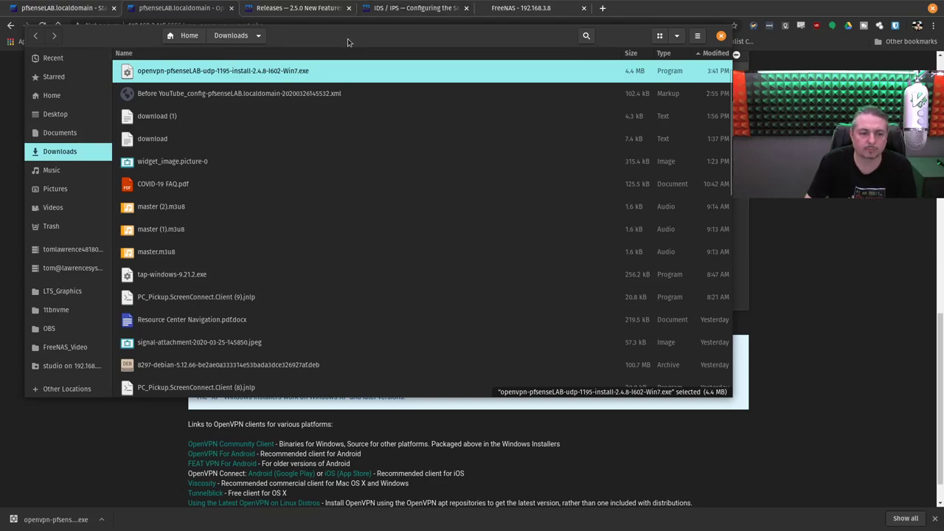
{"action": "left_click_drag", "start_coordinate": [337, 50], "coordinate": [417, 127]}
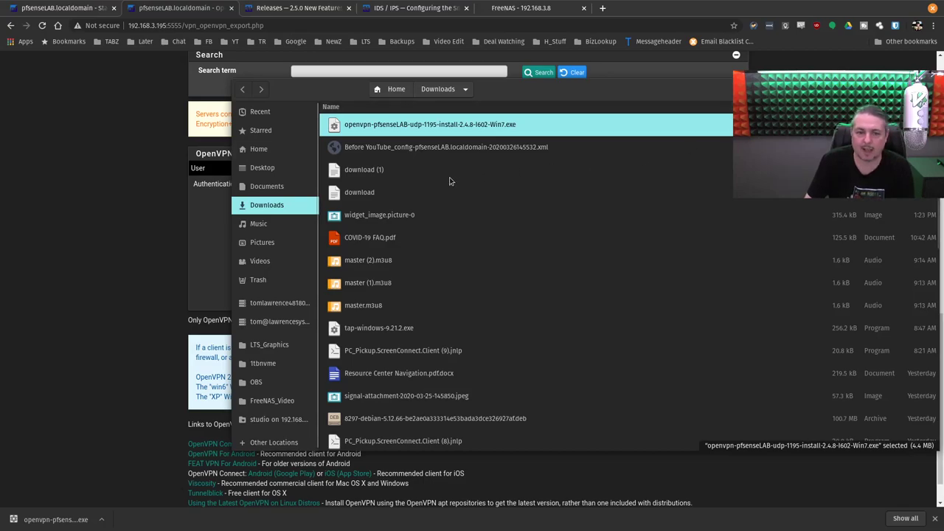
{"action": "key", "text": "Escape"}
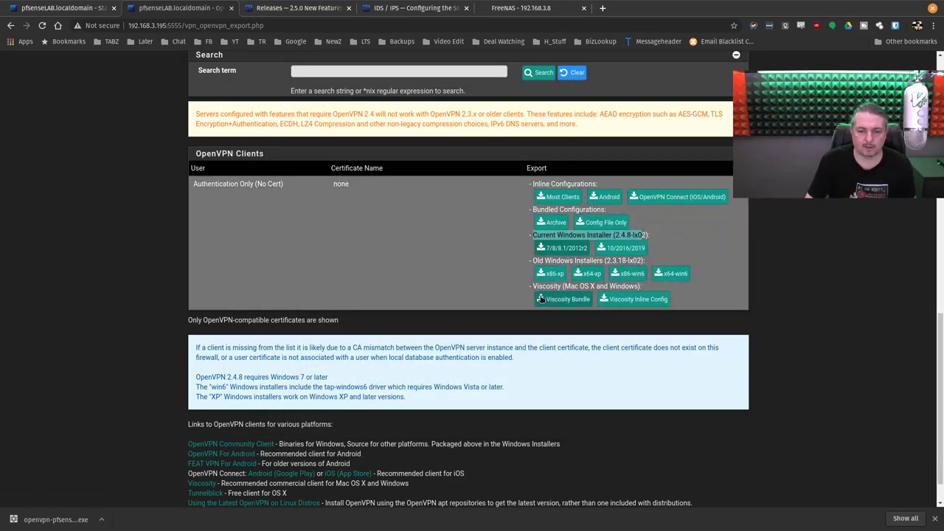
{"action": "key", "text": "super"}
Step: Switch to the Downloads/tmp terminal session and list its files with ls
{"action": "left_click", "coordinate": [306, 180]}
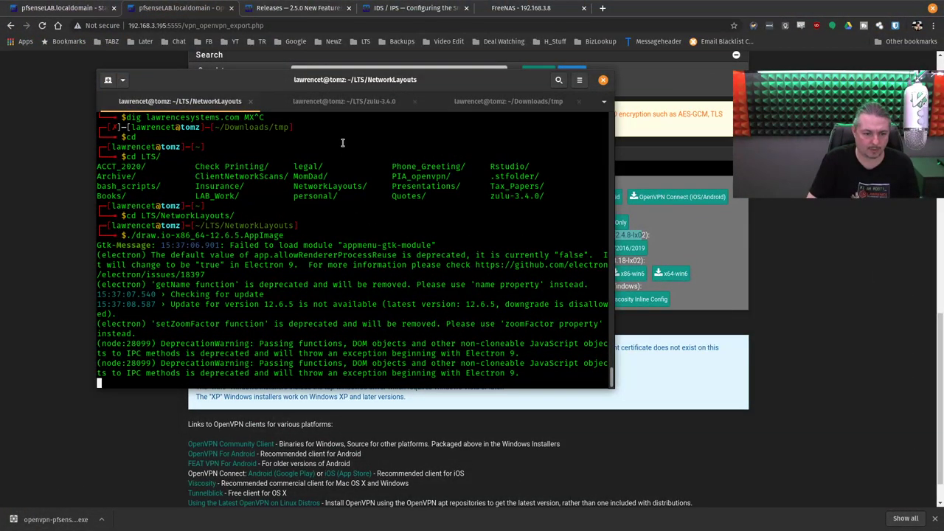
{"action": "left_click", "coordinate": [344, 101]}
{"action": "left_click", "coordinate": [513, 108]}
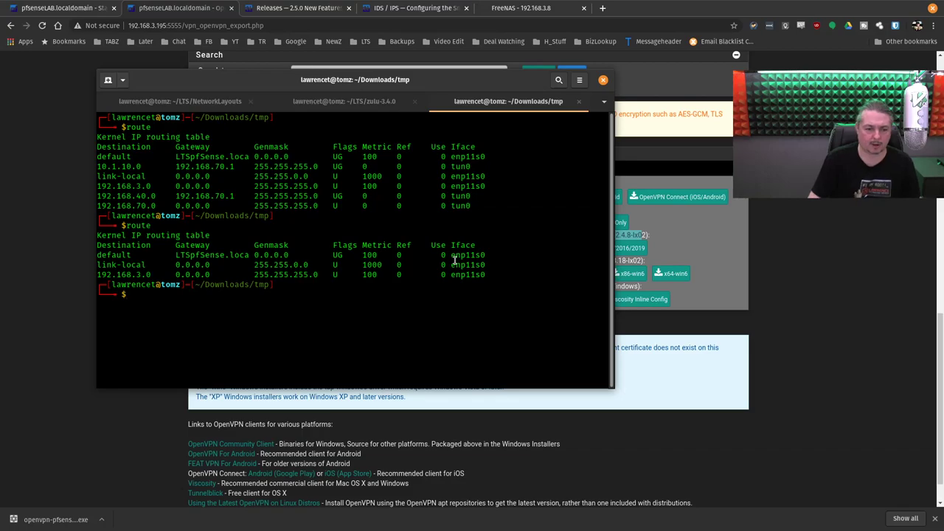
{"action": "type", "text": "ls"}
{"action": "key", "text": "Return"}
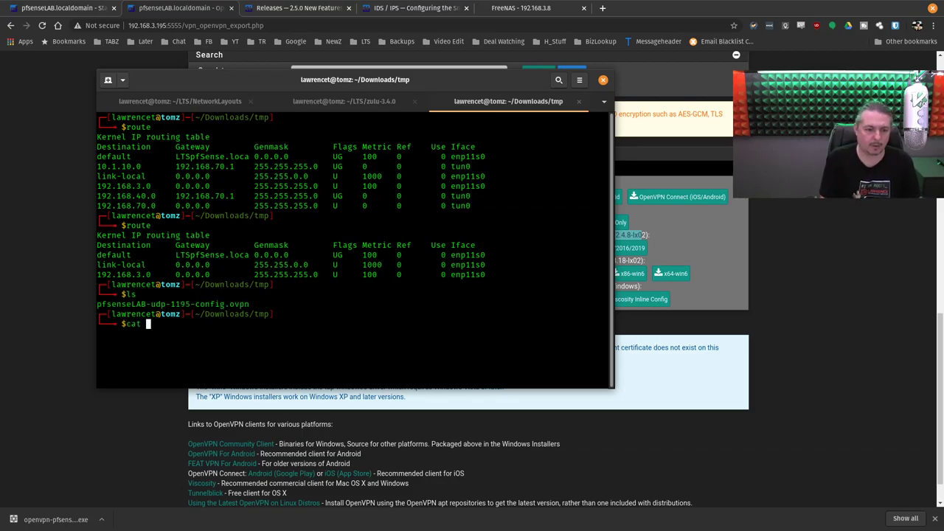
Step: Page through pfSenseLAB-udp-1195-config.ovpn in vim, quit with :q!, and hide the drop-down terminal
{"action": "type", "text": "vim pf"}
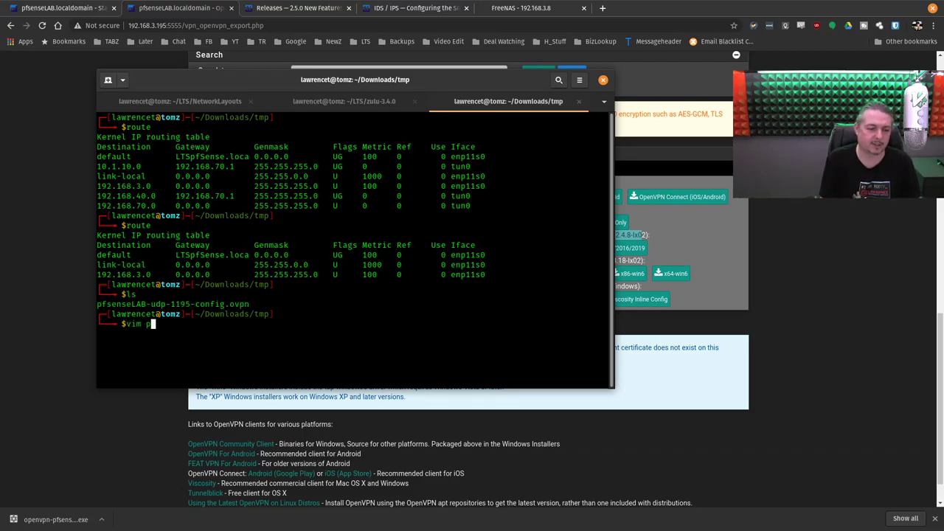
{"action": "key", "text": "Tab"}
{"action": "key", "text": "Return"}
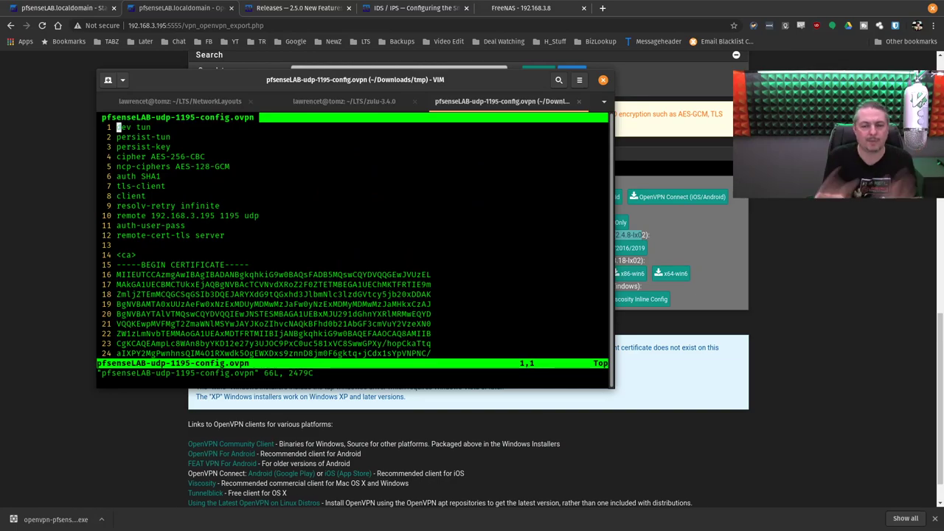
{"action": "key", "text": "ctrl+f"}
{"action": "key", "text": "ctrl+f"}
{"action": "key", "text": "ctrl+f"}
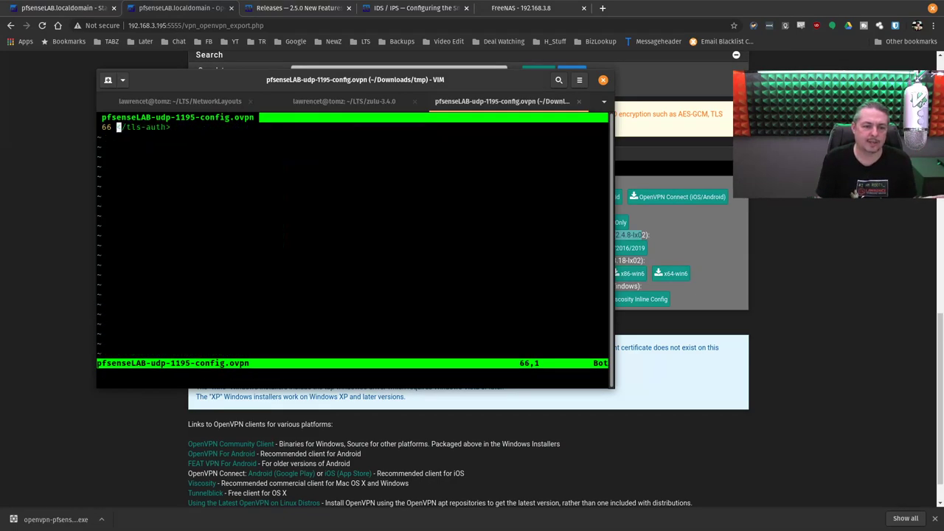
{"action": "key", "text": "ctrl+b"}
{"action": "key", "text": "ctrl+b"}
{"action": "key", "text": "ctrl+b"}
{"action": "key", "text": "Up"}
{"action": "key", "text": "Up"}
{"action": "key", "text": "Up"}
{"action": "key", "text": "Up"}
{"action": "key", "text": "Up"}
{"action": "key", "text": "Up"}
{"action": "key", "text": "Up"}
{"action": "key", "text": "Up"}
{"action": "key", "text": "Up"}
{"action": "key", "text": "Up"}
{"action": "key", "text": "Up"}
{"action": "key", "text": "Up"}
{"action": "key", "text": "Up"}
{"action": "key", "text": "Up"}
{"action": "key", "text": "Up"}
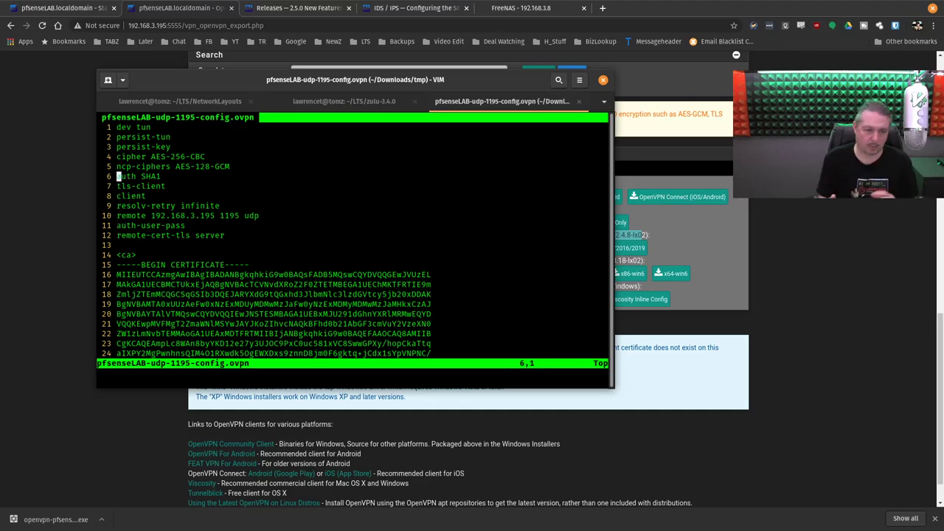
{"action": "type", "text": ":q!"}
{"action": "key", "text": "Return"}
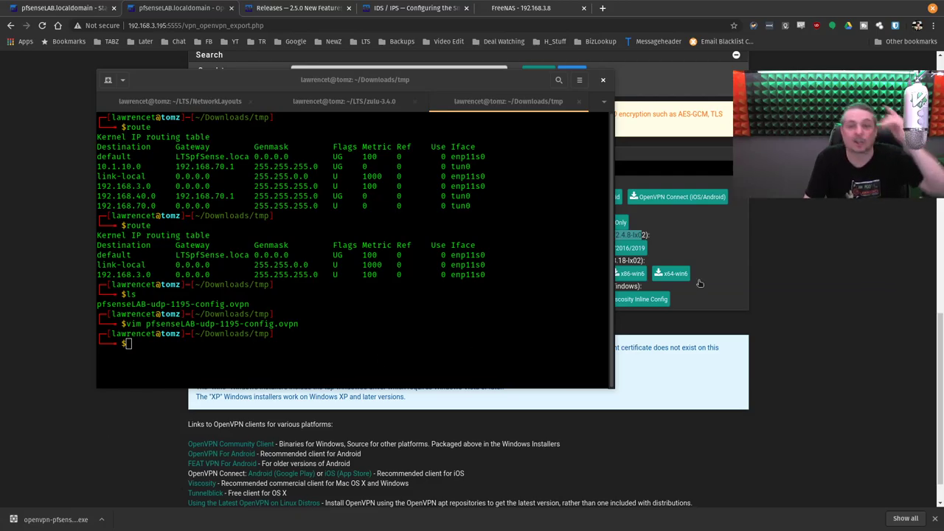
{"action": "key", "text": "F12"}
Step: Check the OpenVPN entries under Status > System Logs, then go to VPN > OpenVPN servers
{"action": "scroll", "coordinate": [775, 236], "scroll_direction": "up", "scroll_amount": 8}
{"action": "scroll", "coordinate": [773, 238], "scroll_direction": "up", "scroll_amount": 3}
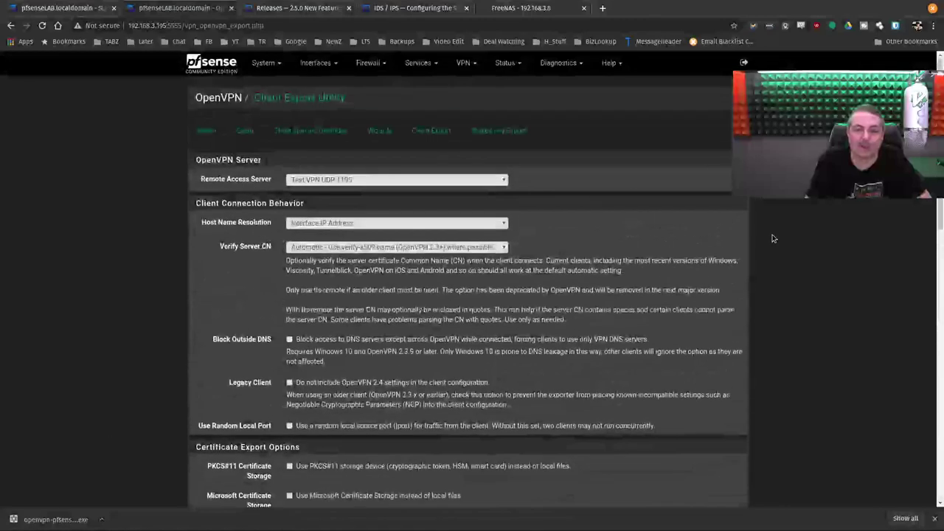
{"action": "left_click", "coordinate": [558, 63]}
{"action": "left_click", "coordinate": [506, 63]}
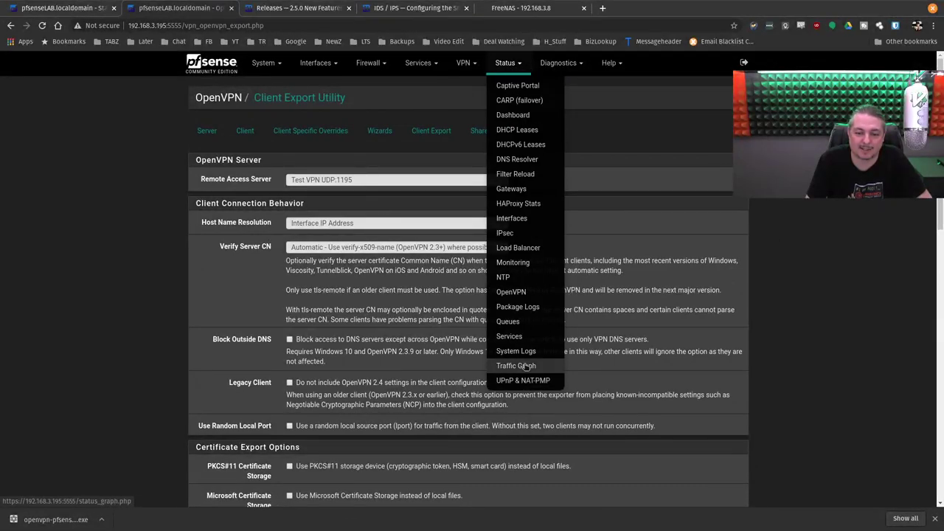
{"action": "left_click", "coordinate": [515, 351]}
{"action": "left_click", "coordinate": [583, 135]}
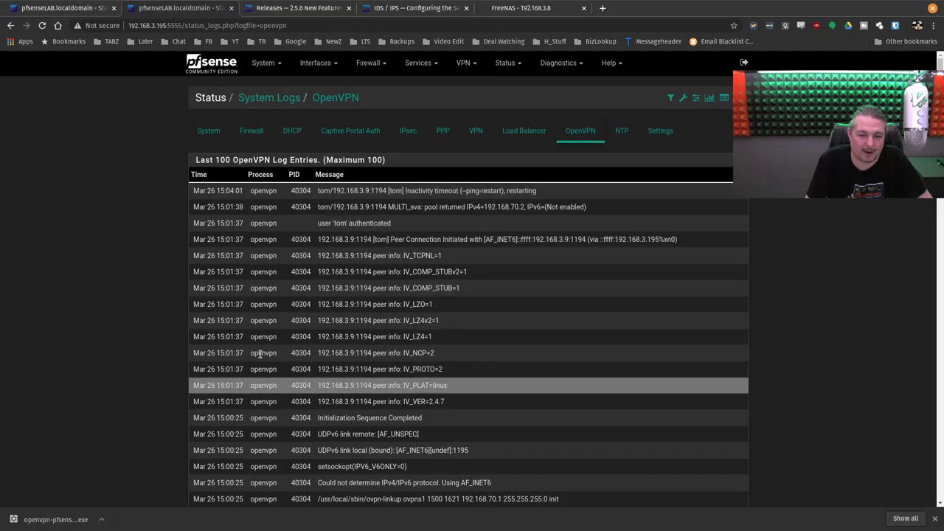
{"action": "scroll", "coordinate": [353, 256], "scroll_direction": "down", "scroll_amount": 5}
{"action": "scroll", "coordinate": [354, 256], "scroll_direction": "up", "scroll_amount": 1}
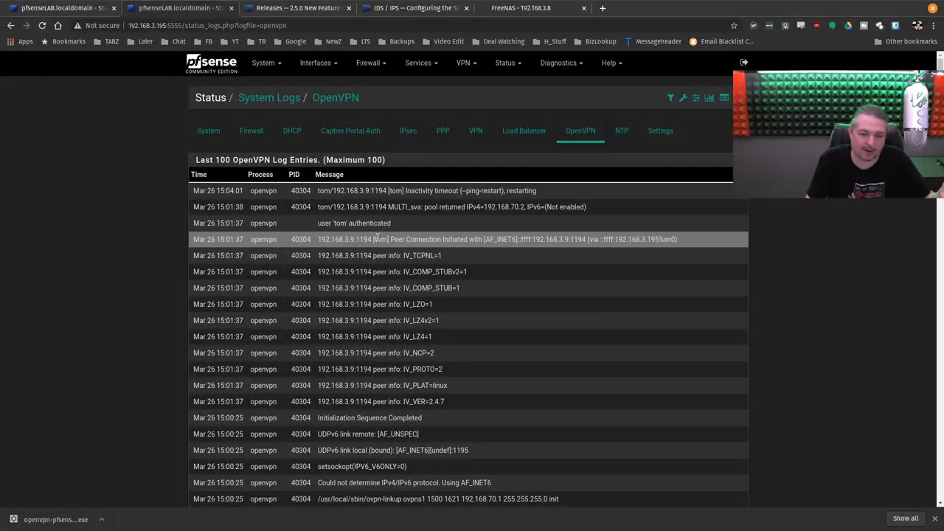
{"action": "mouse_move", "coordinate": [465, 64]}
{"action": "left_click", "coordinate": [471, 114]}
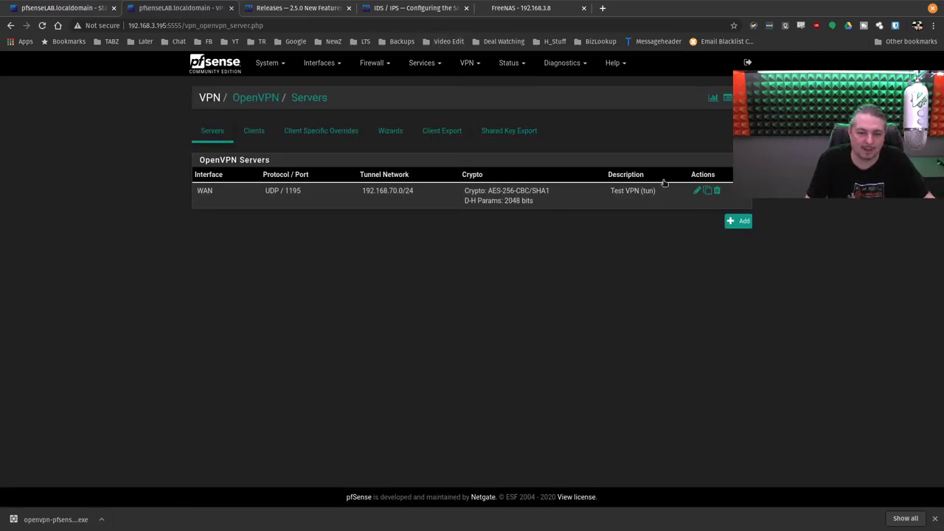
Step: Scroll through the Test VPN server's edit page, then switch to the 2.5.0 release notes tab
{"action": "left_click", "coordinate": [696, 191]}
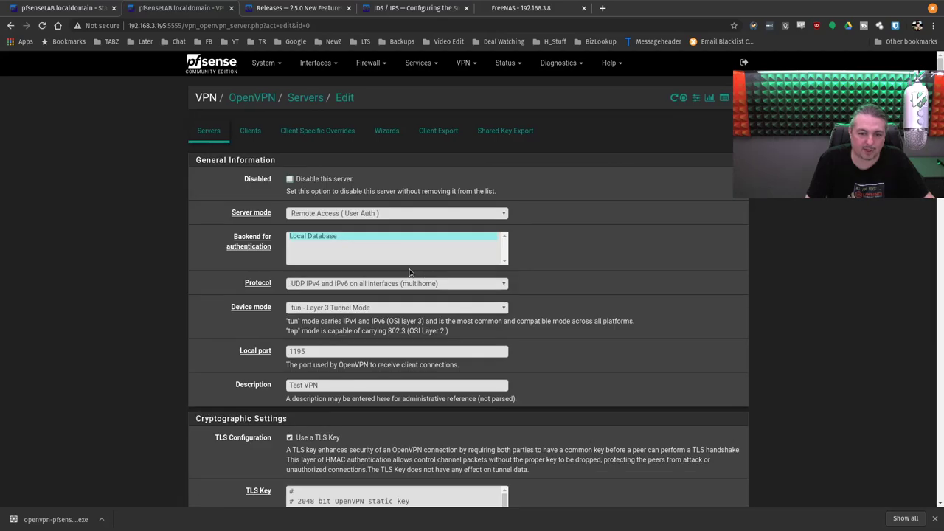
{"action": "scroll", "coordinate": [410, 263], "scroll_direction": "down", "scroll_amount": 4}
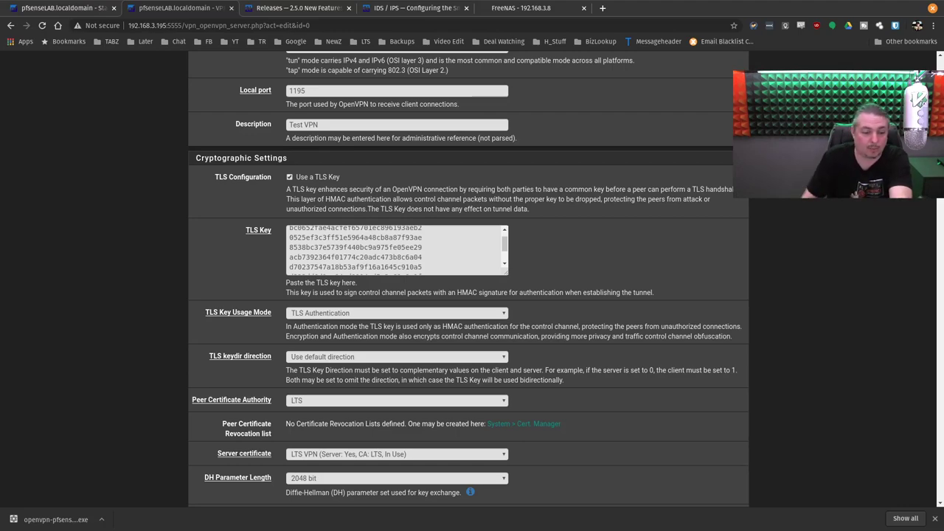
{"action": "scroll", "coordinate": [478, 329], "scroll_direction": "down", "scroll_amount": 10}
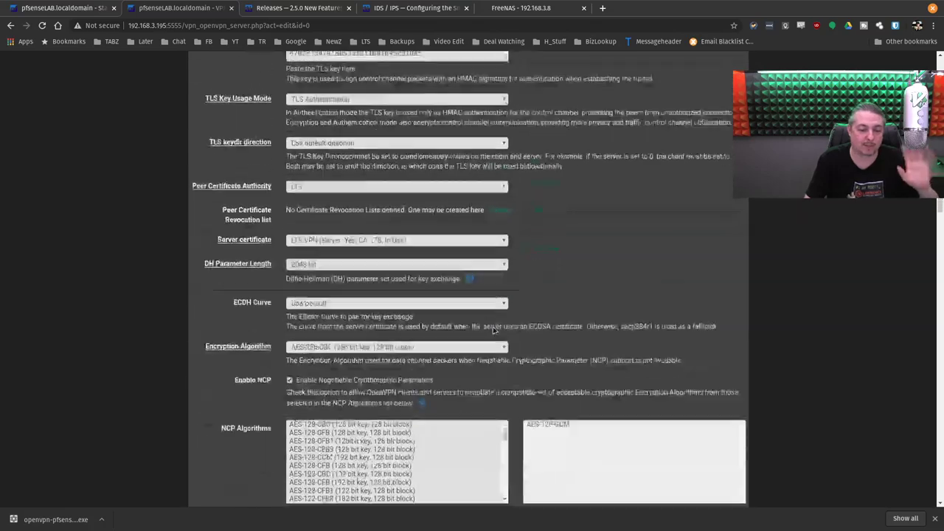
{"action": "scroll", "coordinate": [769, 326], "scroll_direction": "down", "scroll_amount": 3}
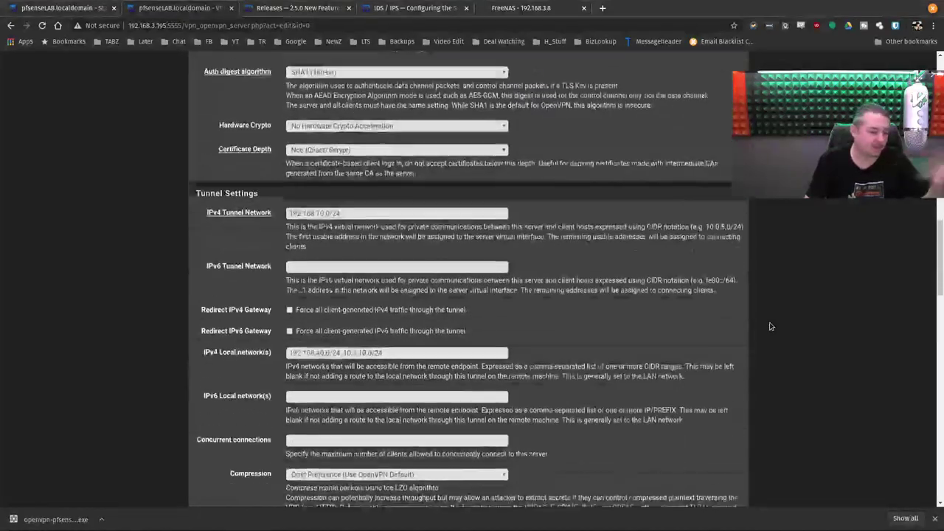
{"action": "scroll", "coordinate": [279, 198], "scroll_direction": "up", "scroll_amount": 15}
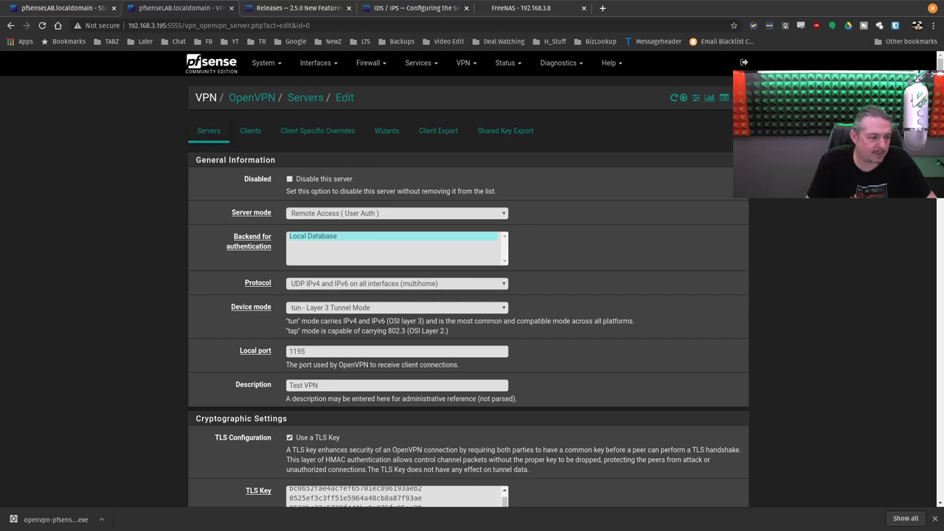
{"action": "left_click", "coordinate": [417, 8]}
{"action": "left_click", "coordinate": [299, 8]}
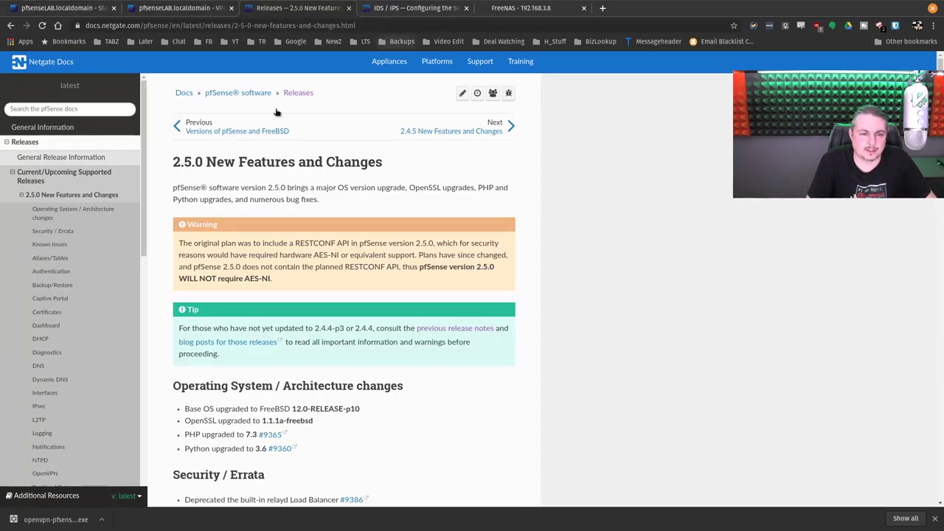
Step: Flip through the open pfSense tabs and return to the 2.5.0 release notes
{"action": "left_click", "coordinate": [208, 7]}
{"action": "left_click", "coordinate": [63, 8]}
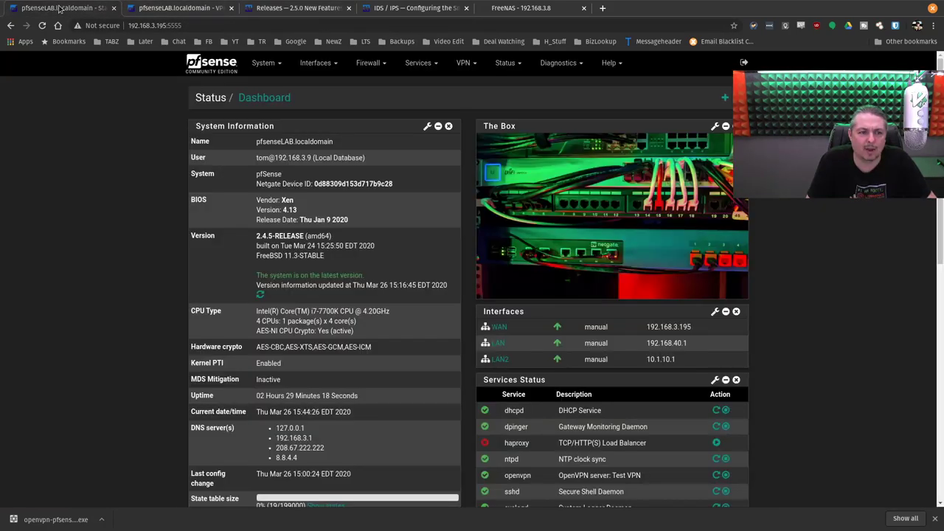
{"action": "left_click", "coordinate": [171, 8]}
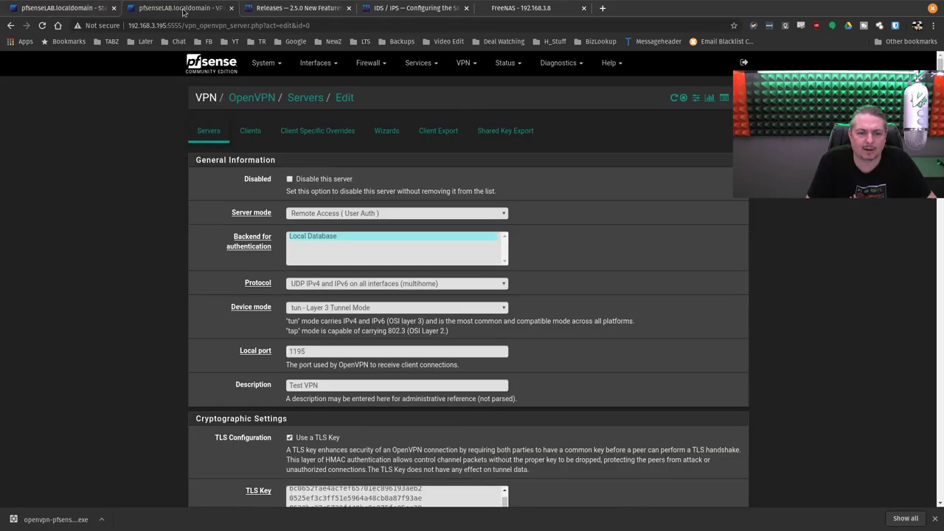
{"action": "left_click", "coordinate": [280, 8]}
{"action": "scroll", "coordinate": [559, 250], "scroll_direction": "down", "scroll_amount": 10}
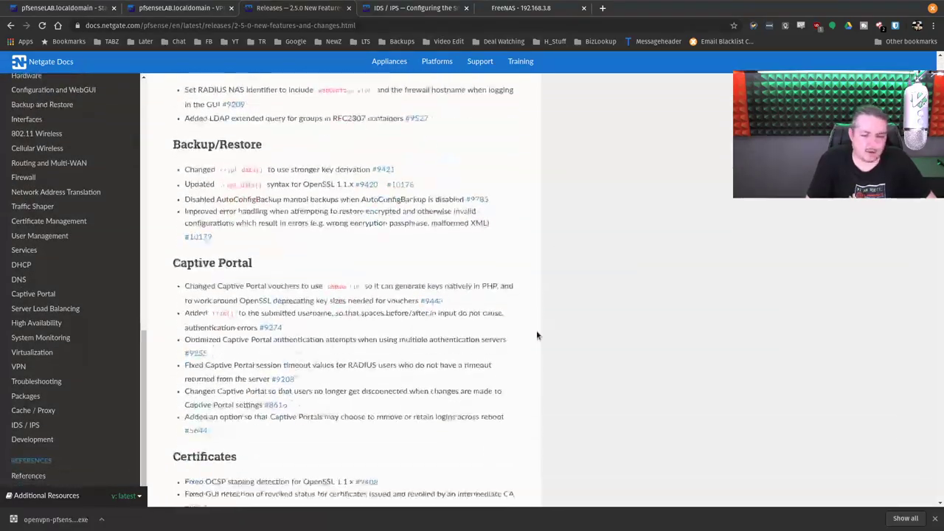
{"action": "scroll", "coordinate": [539, 333], "scroll_direction": "up", "scroll_amount": 10}
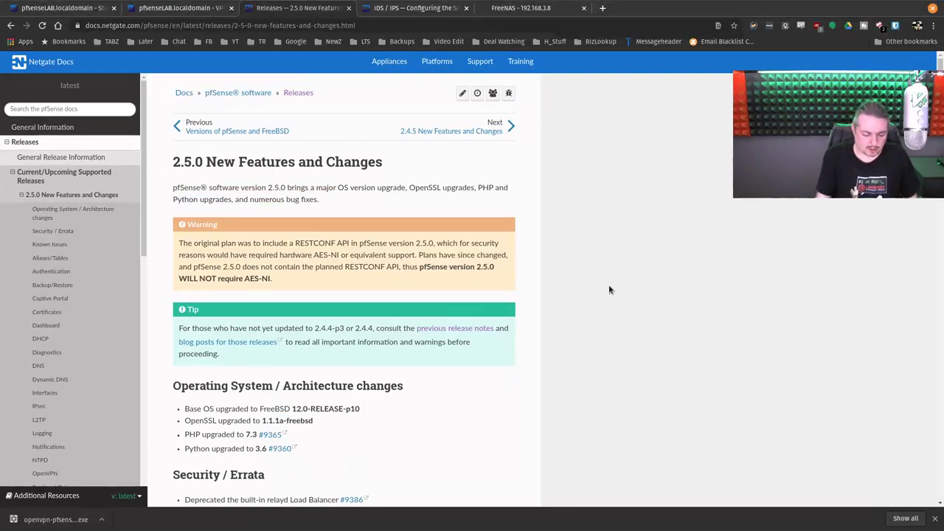
Step: Search the 2.5.0 notes for 'logg' and highlight the first Logging change entry
{"action": "key", "text": "ctrl+f"}
{"action": "type", "text": "logging"}
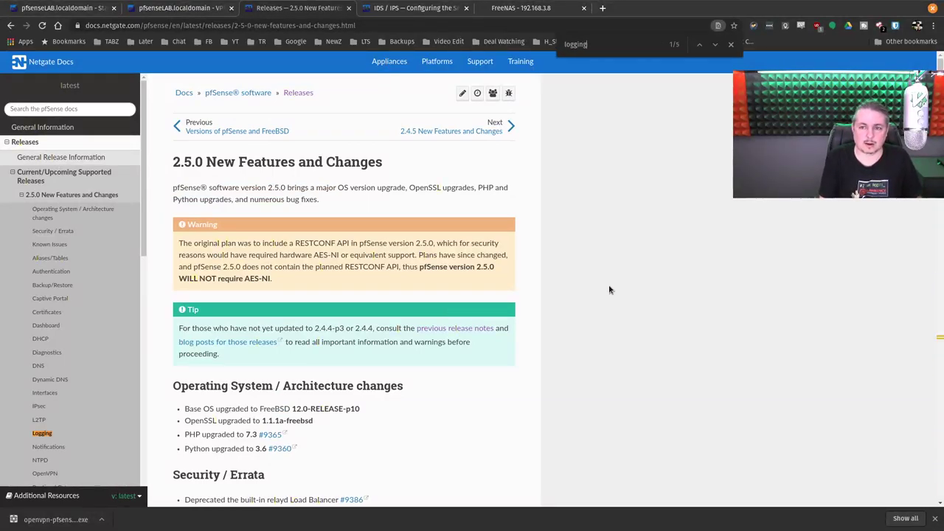
{"action": "key", "text": "Return"}
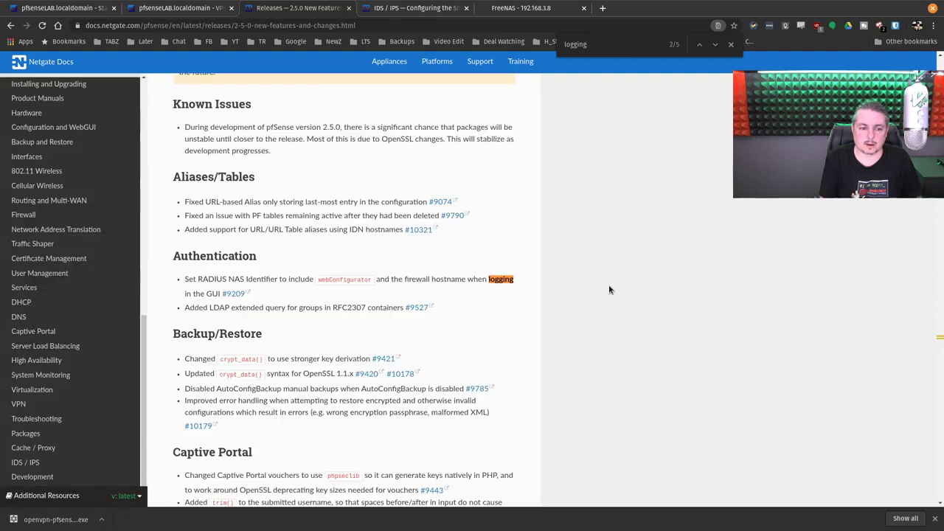
{"action": "left_click", "coordinate": [714, 45]}
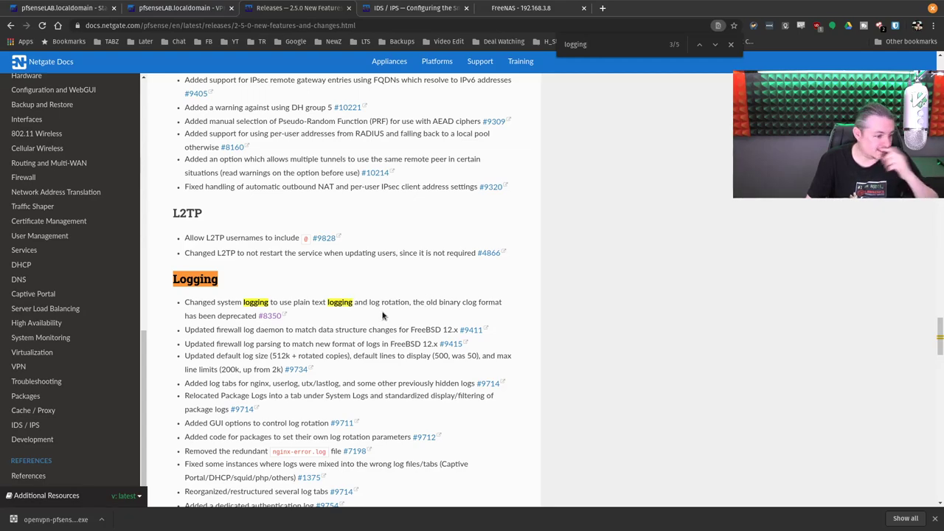
{"action": "left_click_drag", "start_coordinate": [186, 302], "coordinate": [312, 326]}
{"action": "left_click", "coordinate": [327, 316]}
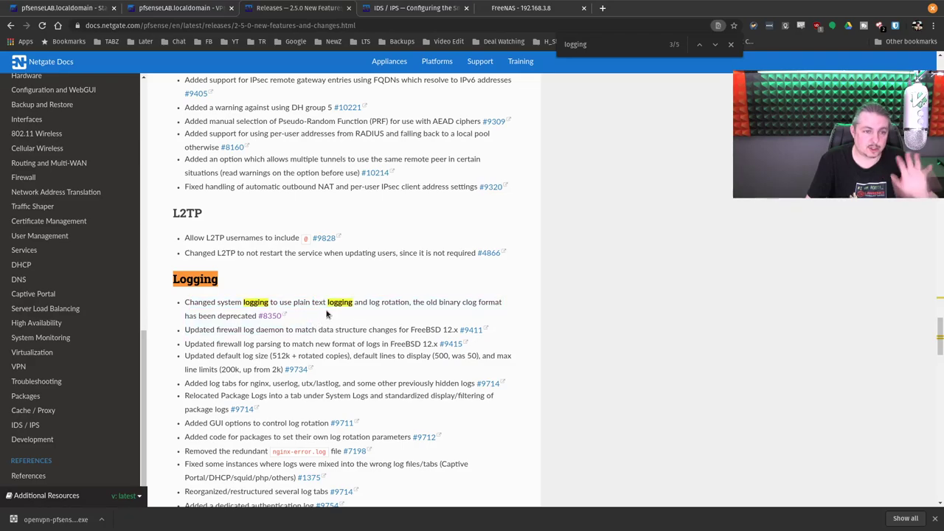
Step: Collapse the 2.5.0 section and open the 2.4.5 New Features and Changes notes
{"action": "left_click", "coordinate": [169, 7]}
{"action": "left_click", "coordinate": [291, 8]}
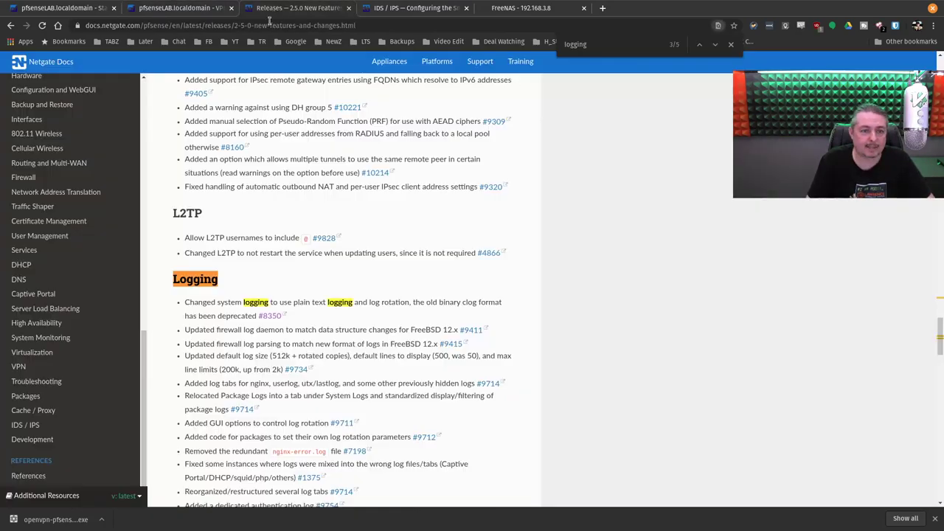
{"action": "scroll", "coordinate": [39, 187], "scroll_direction": "up", "scroll_amount": 4}
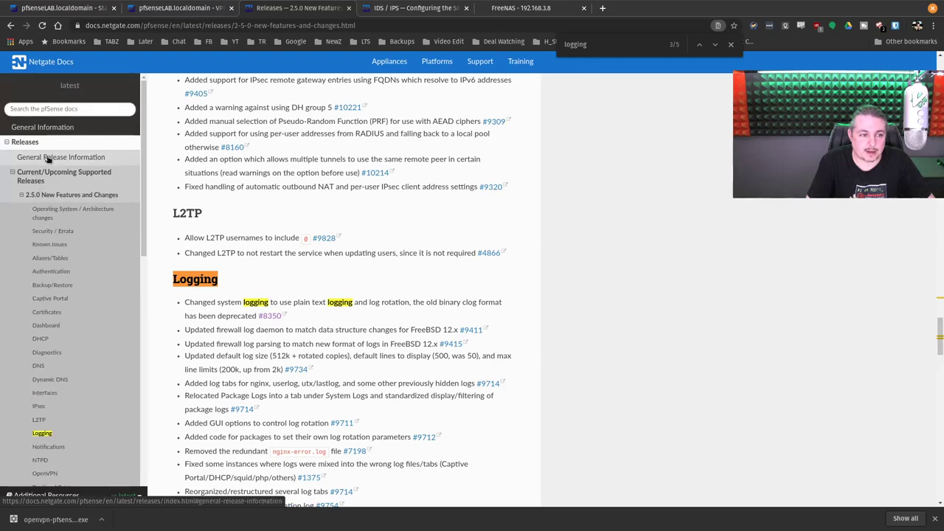
{"action": "left_click", "coordinate": [22, 195]}
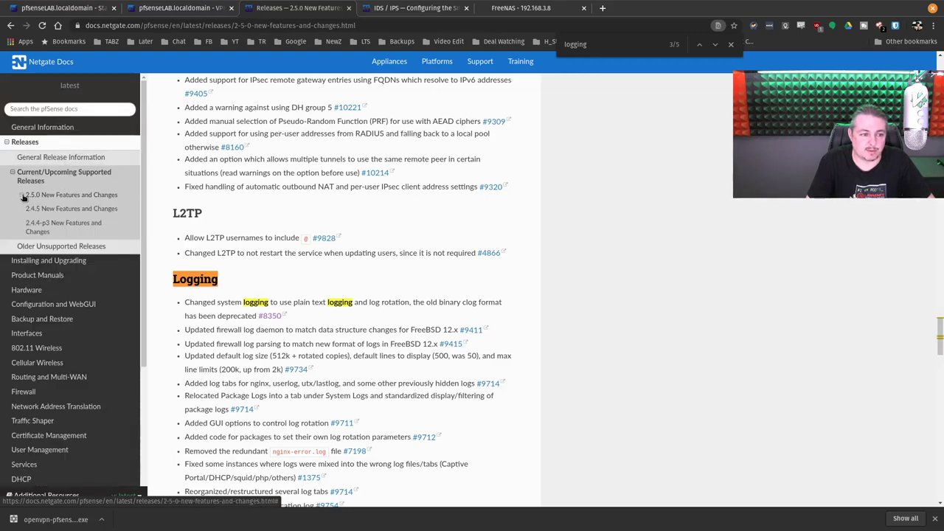
{"action": "left_click", "coordinate": [66, 210]}
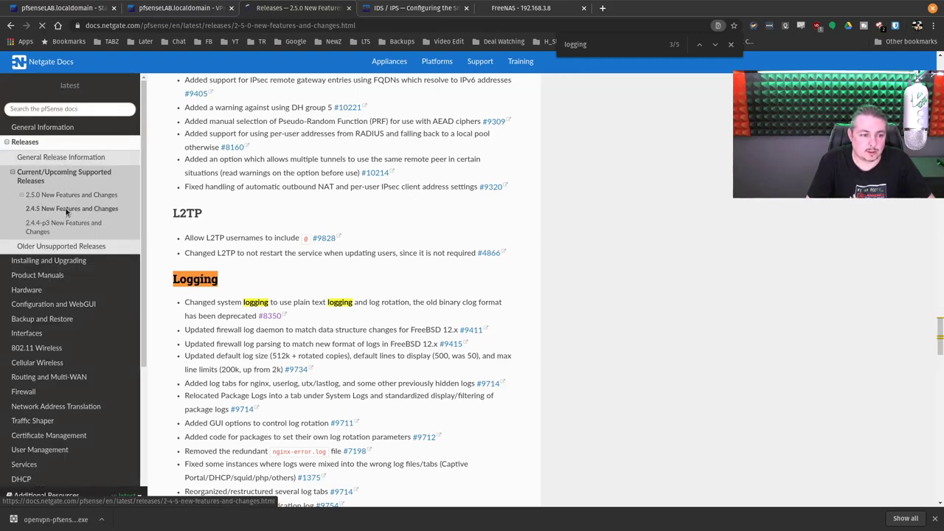
Step: Search the 2.4.5 notes for logging, then switch away from the docs
{"action": "key", "text": "ctrl+f"}
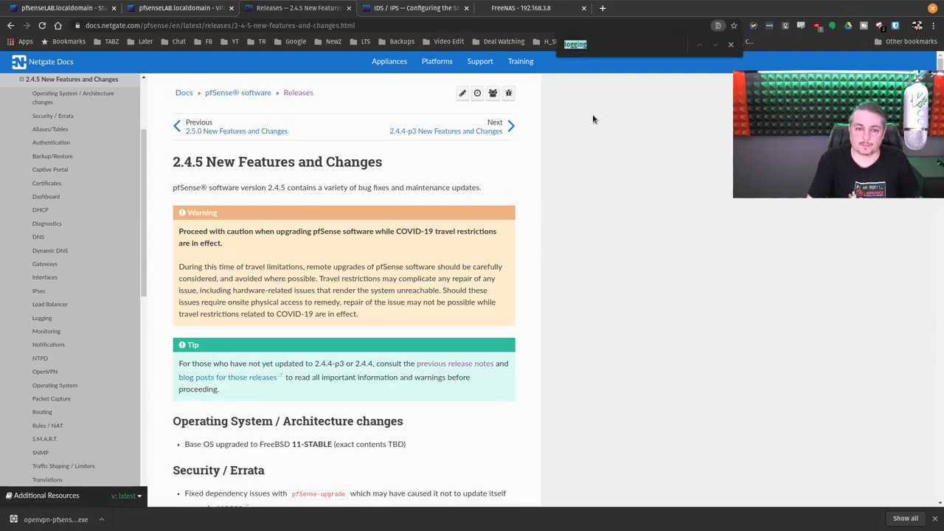
{"action": "left_click", "coordinate": [639, 270]}
{"action": "scroll", "coordinate": [584, 314], "scroll_direction": "down", "scroll_amount": 20}
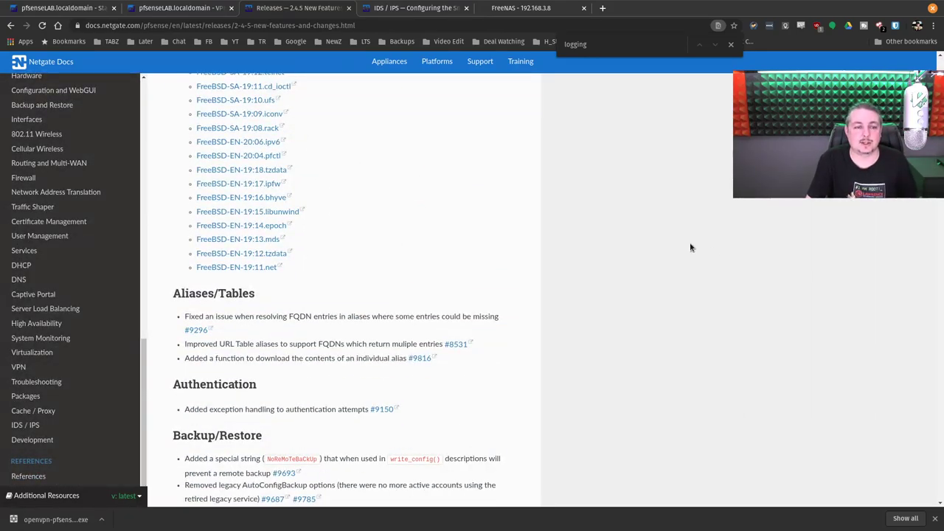
{"action": "left_click", "coordinate": [66, 8]}
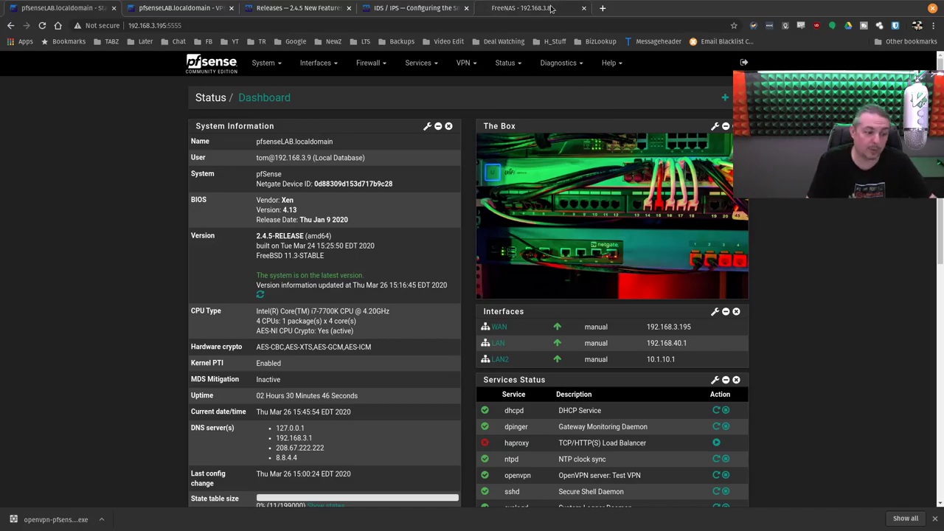
{"action": "left_click", "coordinate": [550, 8]}
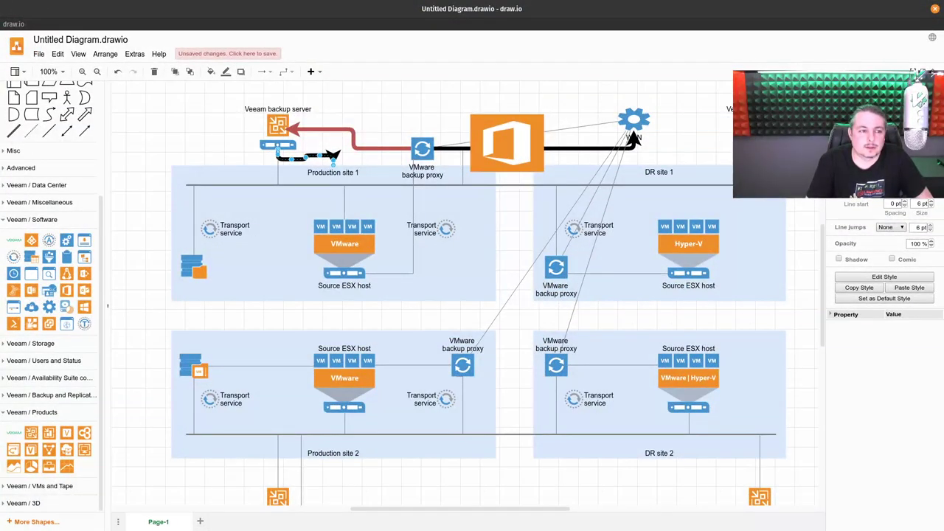
Step: Start a new diagram and browse the Business, Basic and Charts template categories
{"action": "left_click", "coordinate": [39, 54]}
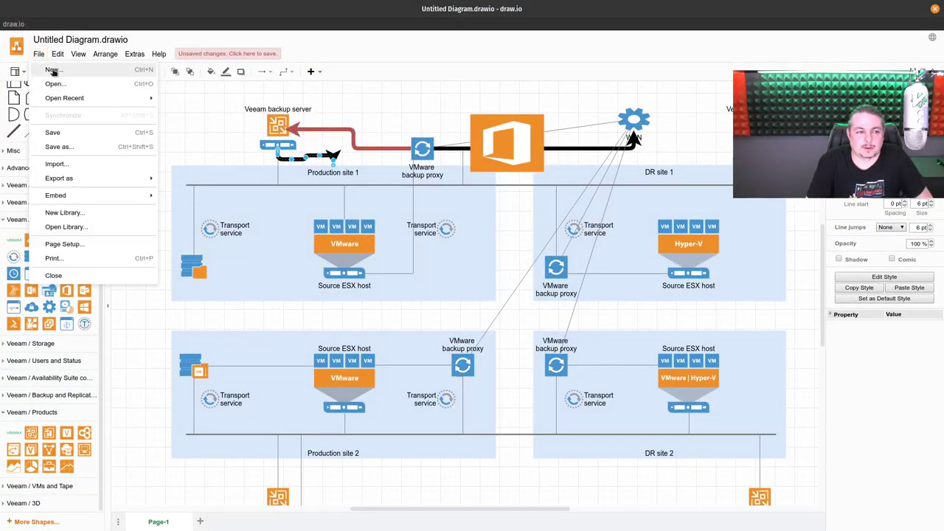
{"action": "left_click", "coordinate": [53, 70]}
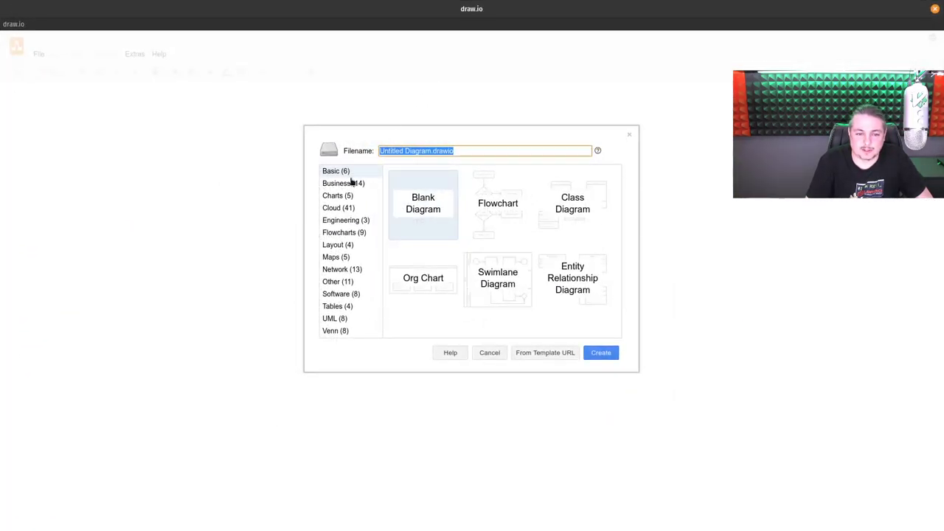
{"action": "left_click", "coordinate": [352, 182]}
{"action": "left_click", "coordinate": [358, 171]}
{"action": "left_click", "coordinate": [354, 184]}
{"action": "scroll", "coordinate": [493, 253], "scroll_direction": "down", "scroll_amount": 3}
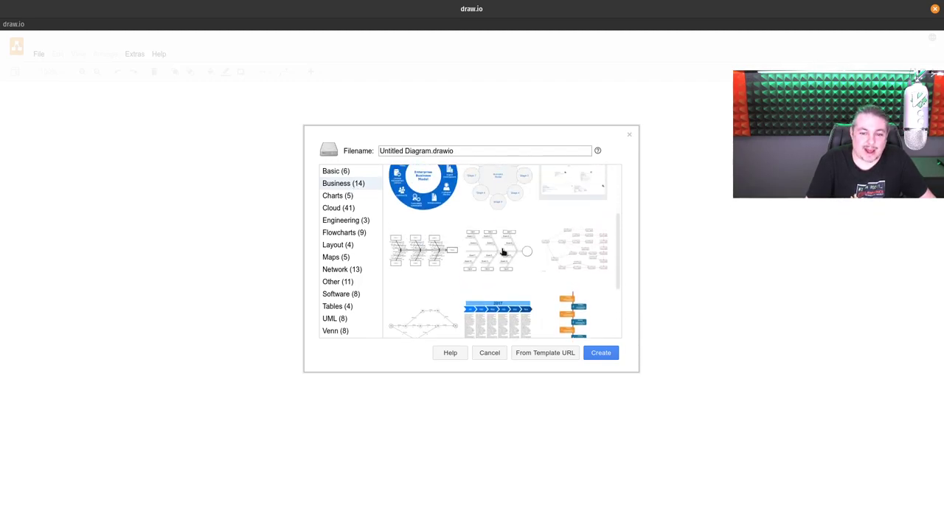
{"action": "scroll", "coordinate": [501, 251], "scroll_direction": "down", "scroll_amount": 3}
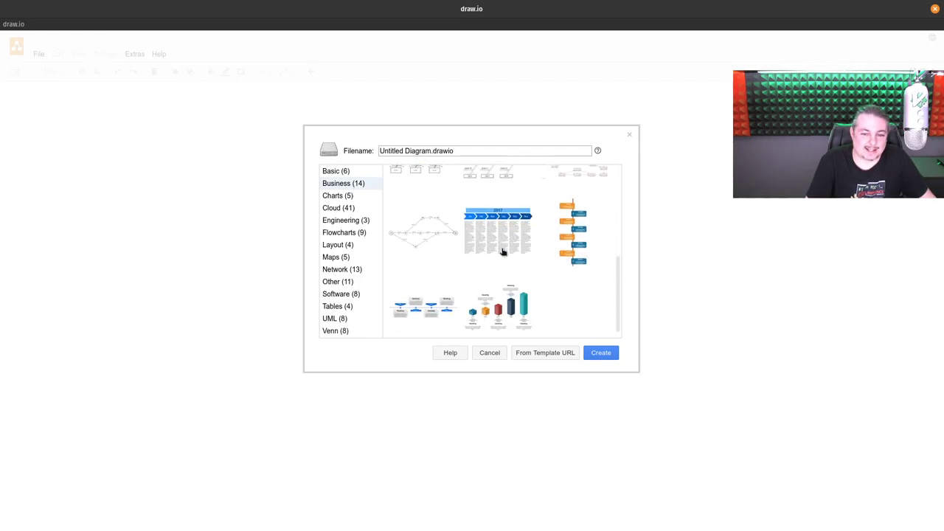
{"action": "left_click", "coordinate": [352, 198]}
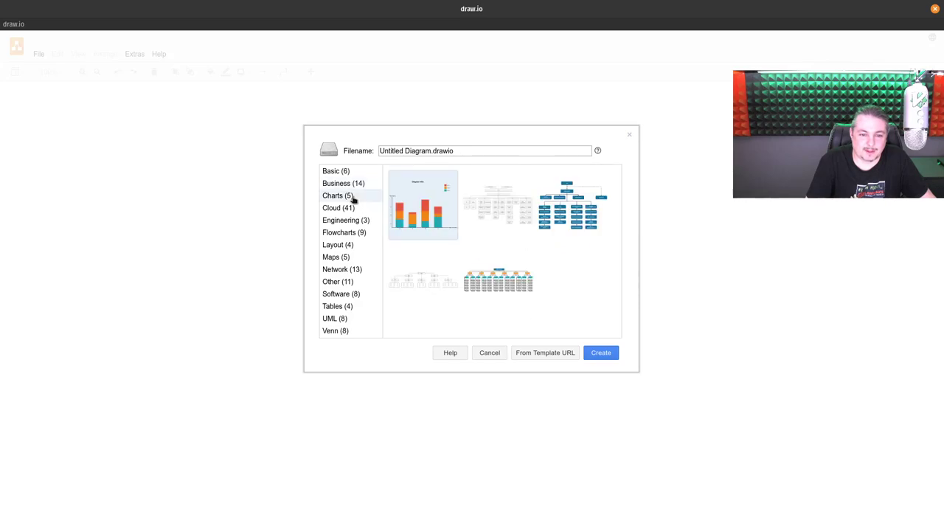
{"action": "left_click", "coordinate": [509, 283]}
Step: Create the diagram from the AWS data lake template in the Cloud category
{"action": "left_click", "coordinate": [353, 210]}
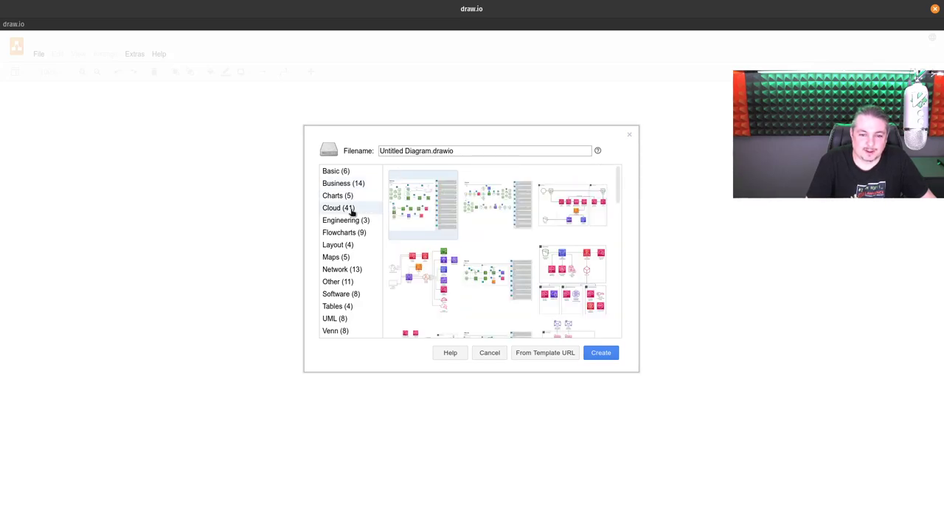
{"action": "scroll", "coordinate": [484, 250], "scroll_direction": "down", "scroll_amount": 1}
{"action": "scroll", "coordinate": [484, 250], "scroll_direction": "up", "scroll_amount": 1}
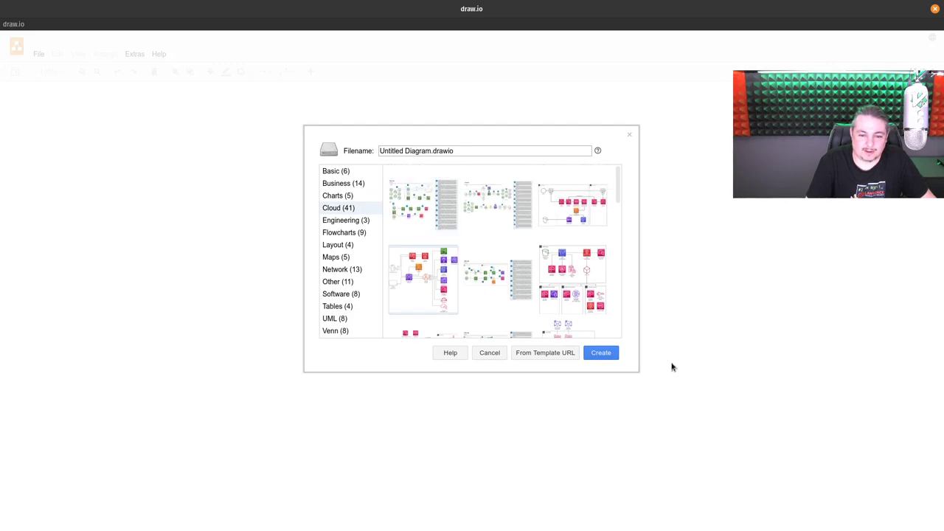
{"action": "left_click", "coordinate": [607, 355]}
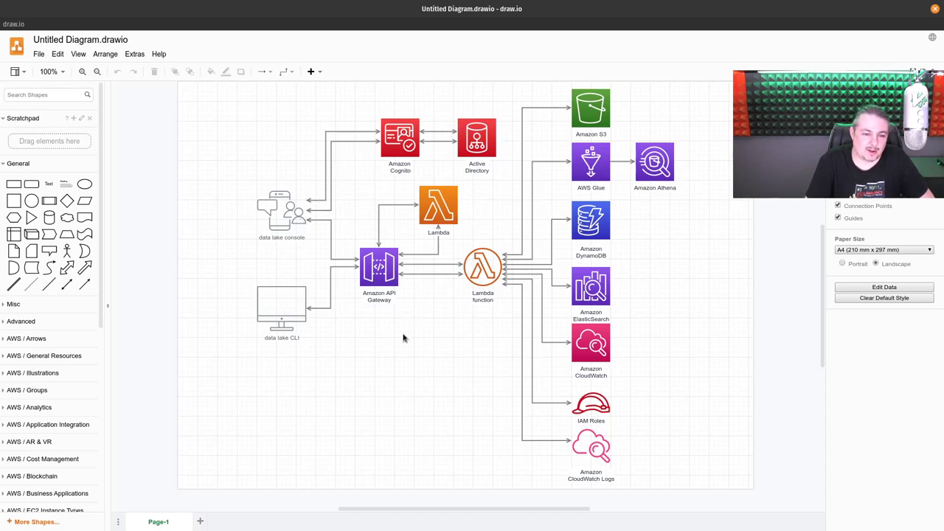
{"action": "scroll", "coordinate": [404, 339], "scroll_direction": "down", "scroll_amount": 2}
{"action": "scroll", "coordinate": [404, 340], "scroll_direction": "up", "scroll_amount": 5}
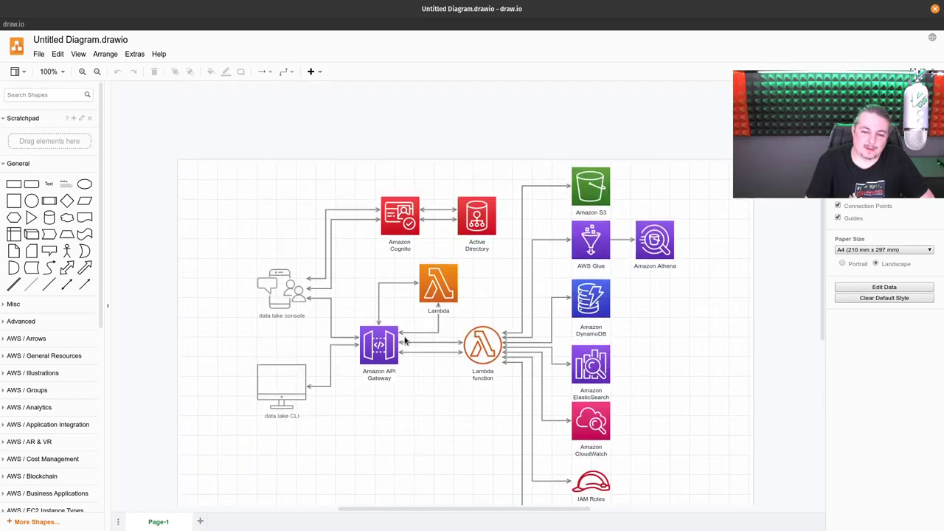
Step: Create a new diagram from the numbered infographic template under Other
{"action": "left_click", "coordinate": [38, 56]}
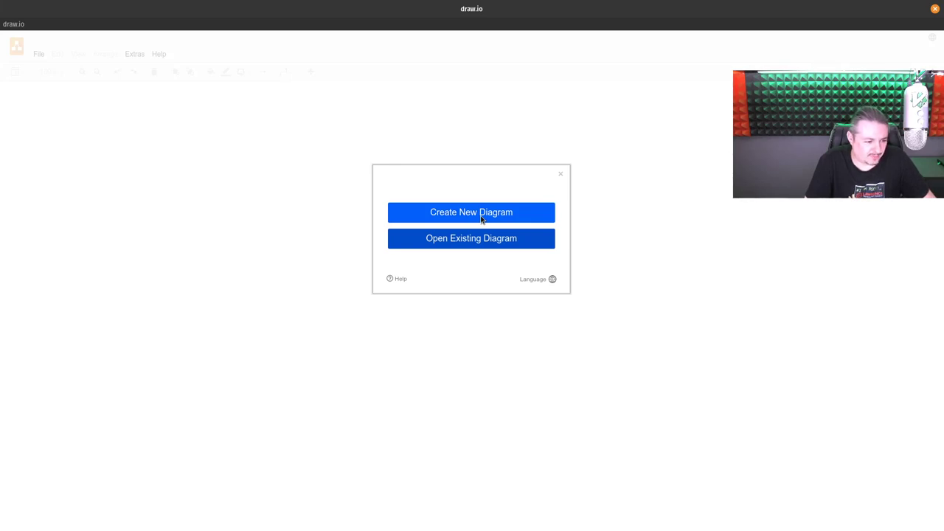
{"action": "left_click", "coordinate": [463, 216]}
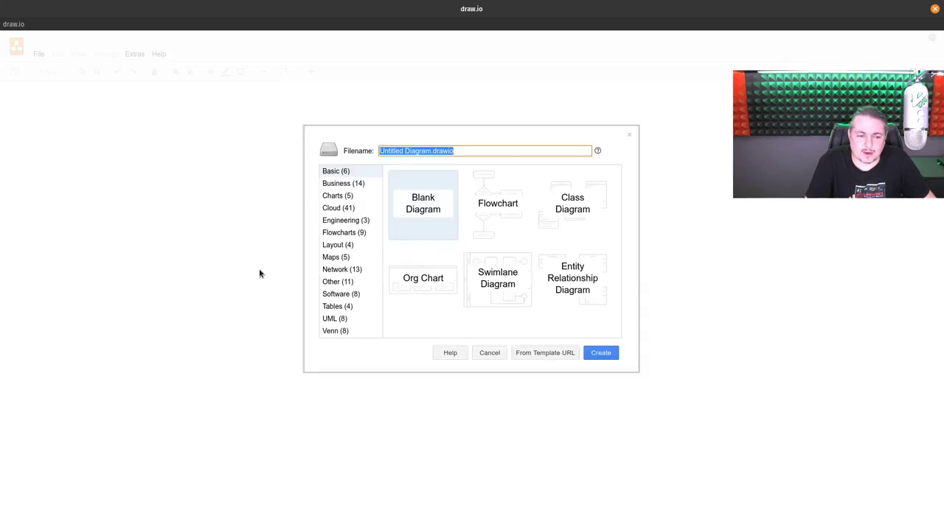
{"action": "left_click", "coordinate": [351, 281]}
{"action": "scroll", "coordinate": [510, 211], "scroll_direction": "down", "scroll_amount": 3}
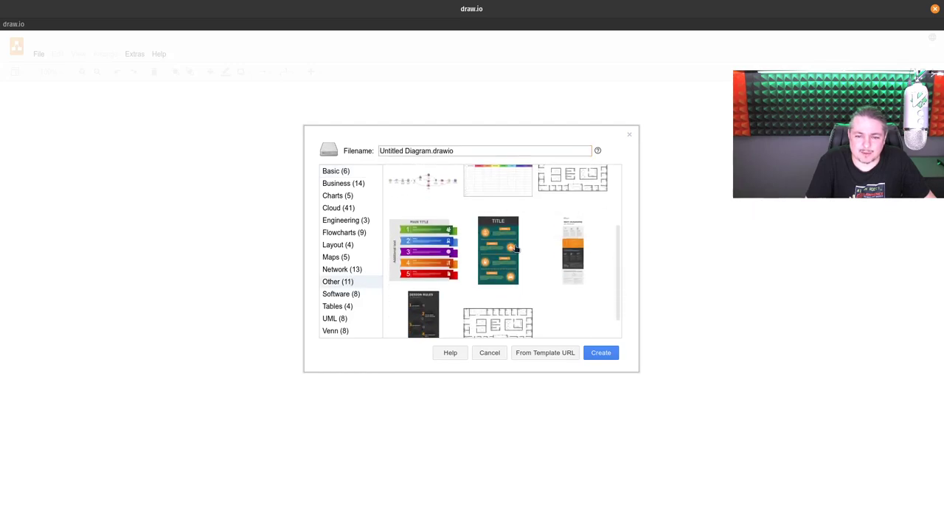
{"action": "scroll", "coordinate": [525, 270], "scroll_direction": "down", "scroll_amount": 1}
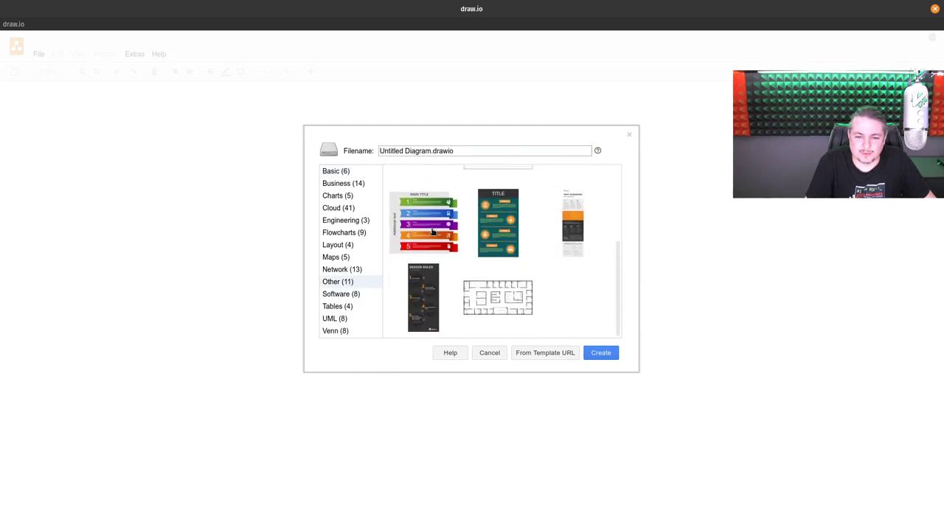
{"action": "left_click", "coordinate": [442, 238]}
{"action": "left_click", "coordinate": [603, 353]}
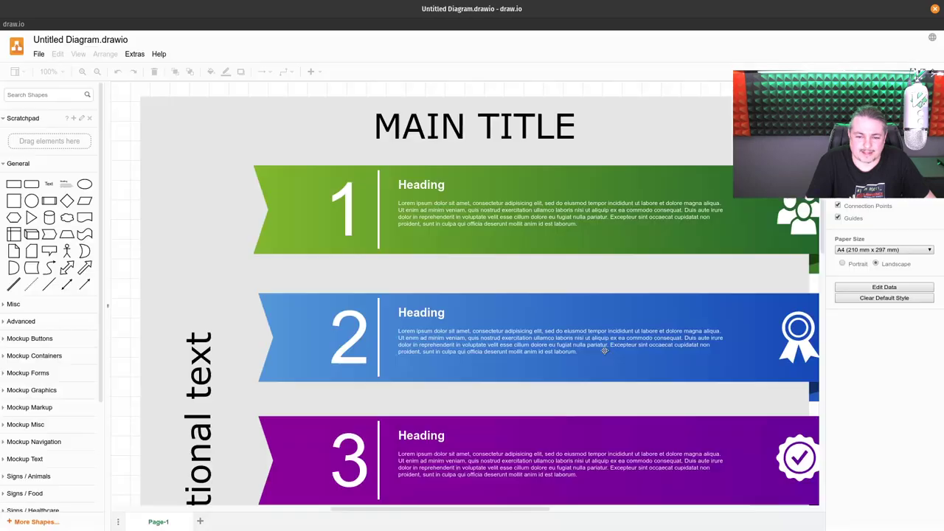
{"action": "scroll", "coordinate": [540, 304], "scroll_direction": "down", "scroll_amount": 5}
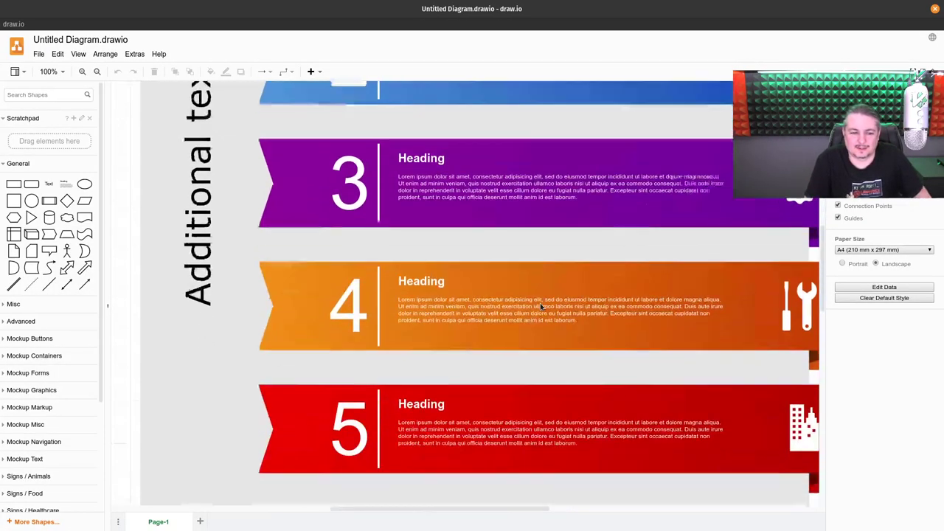
{"action": "scroll", "coordinate": [542, 305], "scroll_direction": "down", "scroll_amount": 1}
{"action": "scroll", "coordinate": [543, 306], "scroll_direction": "up", "scroll_amount": 3}
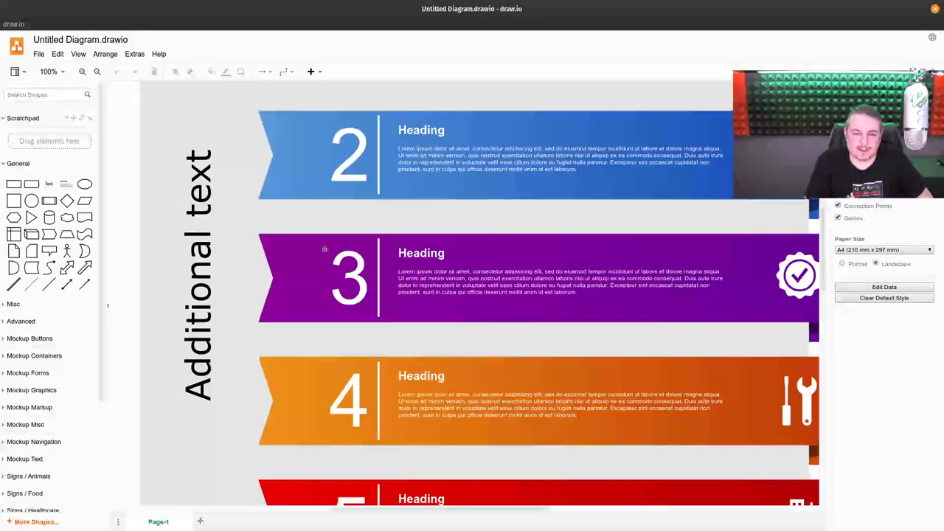
Step: Export the infographic as an HTML page saved as Untitled Diagram.html
{"action": "left_click", "coordinate": [39, 54]}
{"action": "mouse_move", "coordinate": [152, 183]}
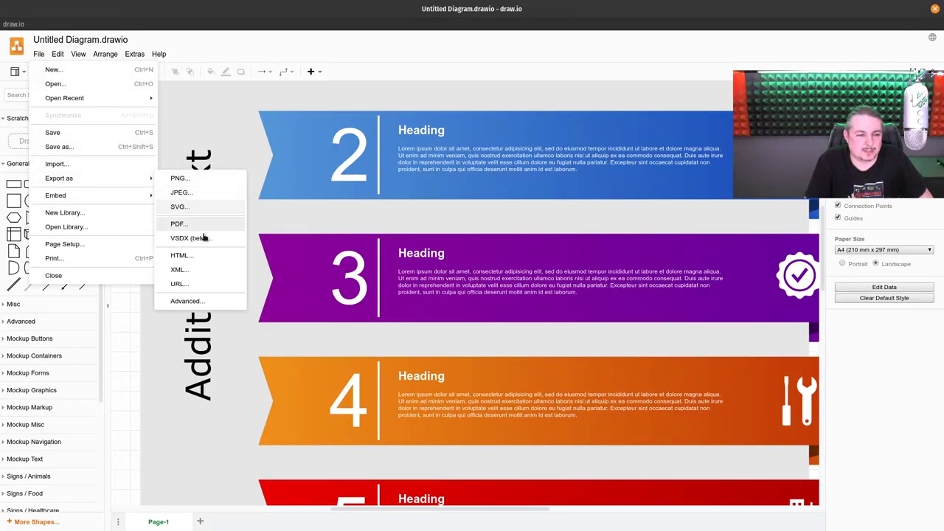
{"action": "left_click", "coordinate": [213, 256]}
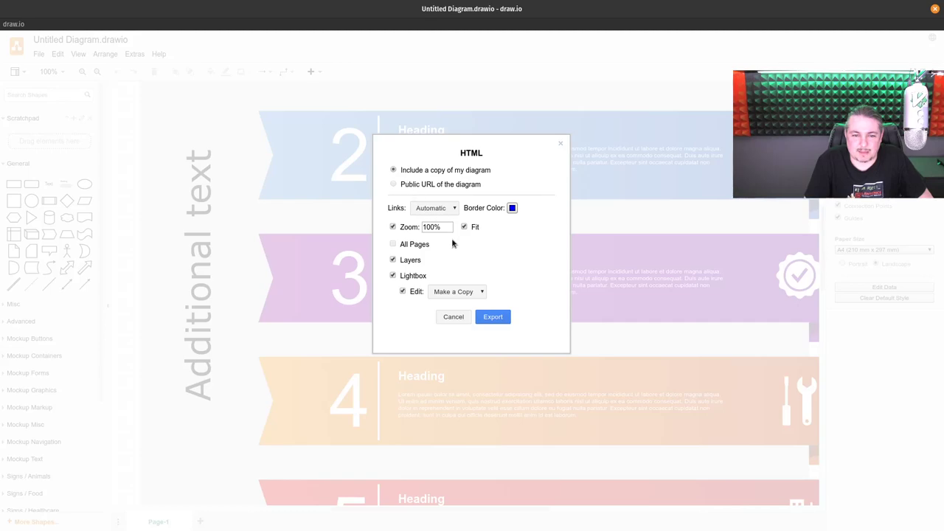
{"action": "left_click", "coordinate": [498, 317]}
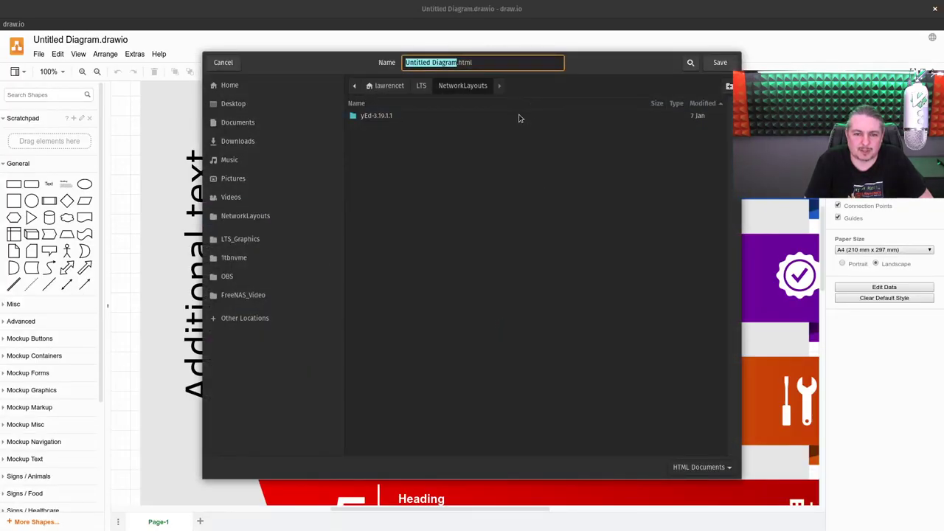
{"action": "left_click", "coordinate": [721, 63]}
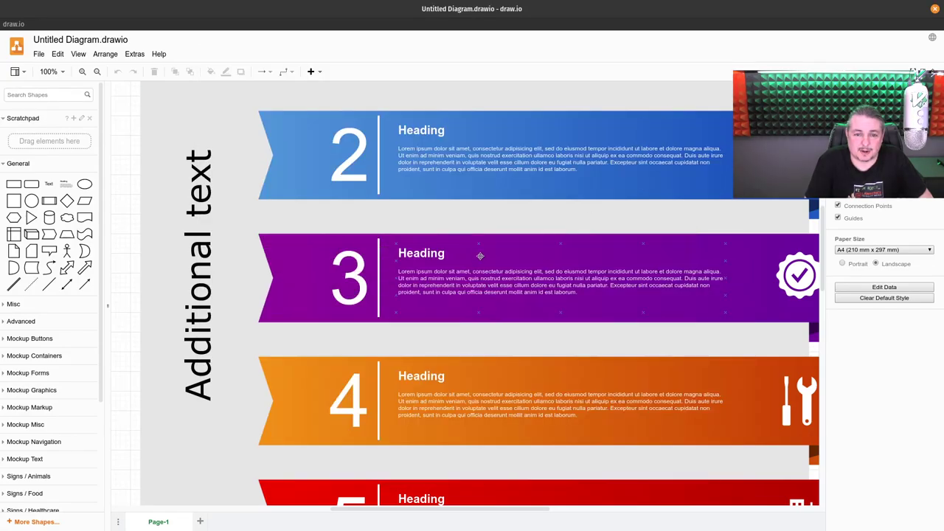
Step: Return to the infographic window, then switch to the browser showing the exported page
{"action": "key", "text": "super"}
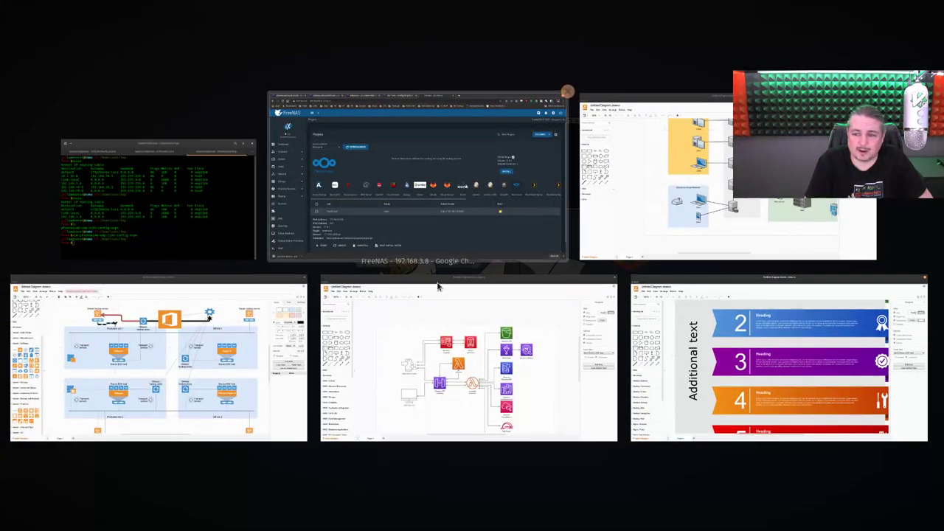
{"action": "left_click", "coordinate": [778, 362]}
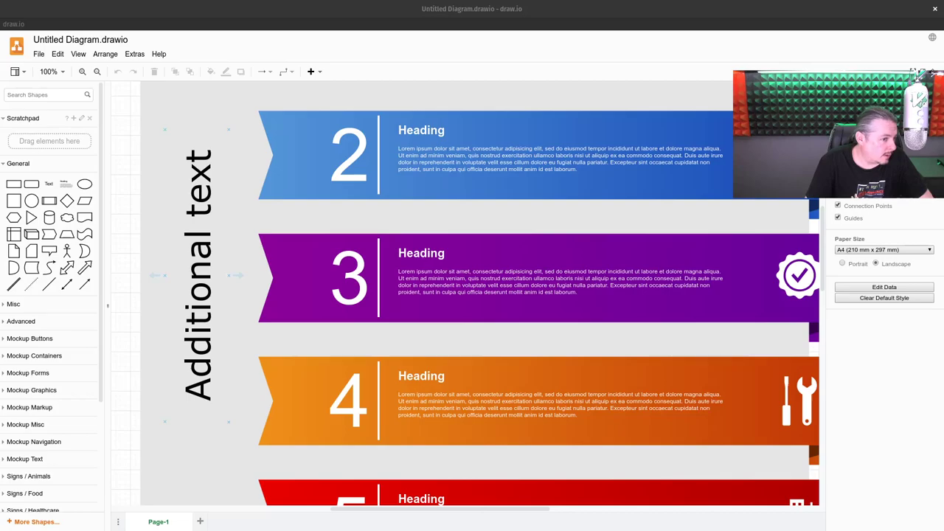
{"action": "key", "text": "super"}
{"action": "key", "text": "super"}
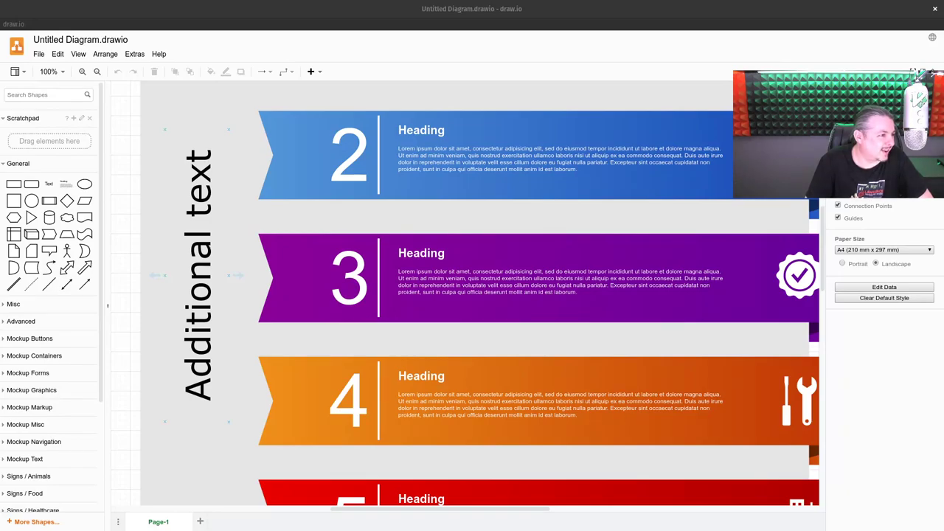
{"action": "key", "text": "alt+Tab"}
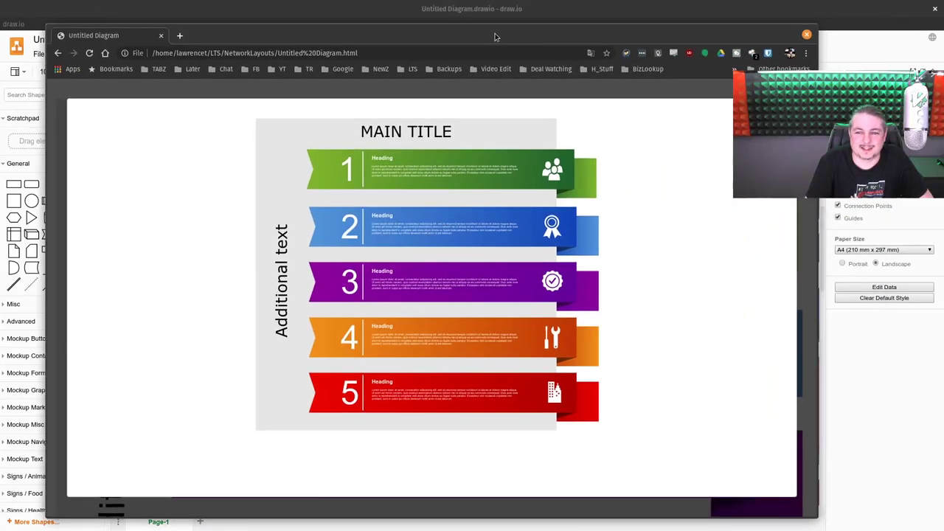
Step: Zoom in and out on the exported infographic in the HTML viewer
{"action": "mouse_move", "coordinate": [508, 213]}
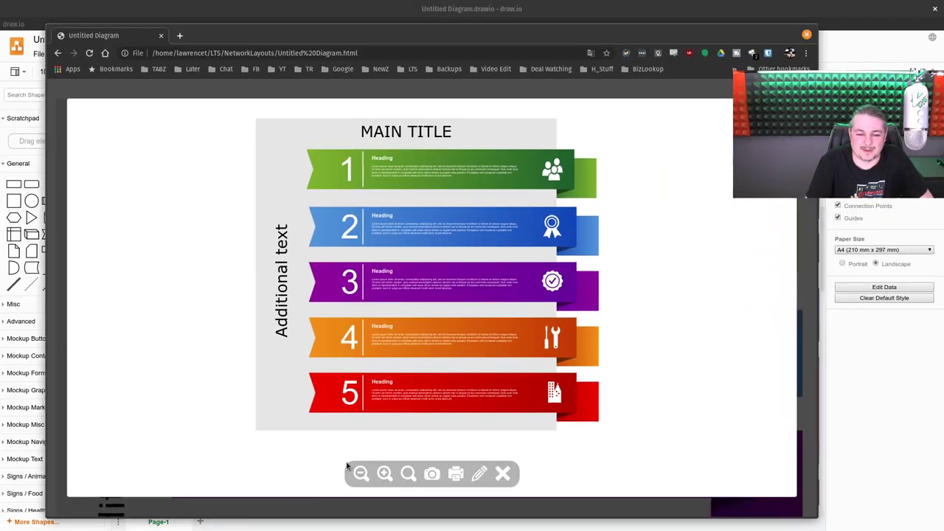
{"action": "scroll", "coordinate": [425, 186], "scroll_direction": "up", "scroll_amount": 3}
{"action": "scroll", "coordinate": [426, 188], "scroll_direction": "down", "scroll_amount": 3}
{"action": "scroll", "coordinate": [424, 192], "scroll_direction": "down", "scroll_amount": 5}
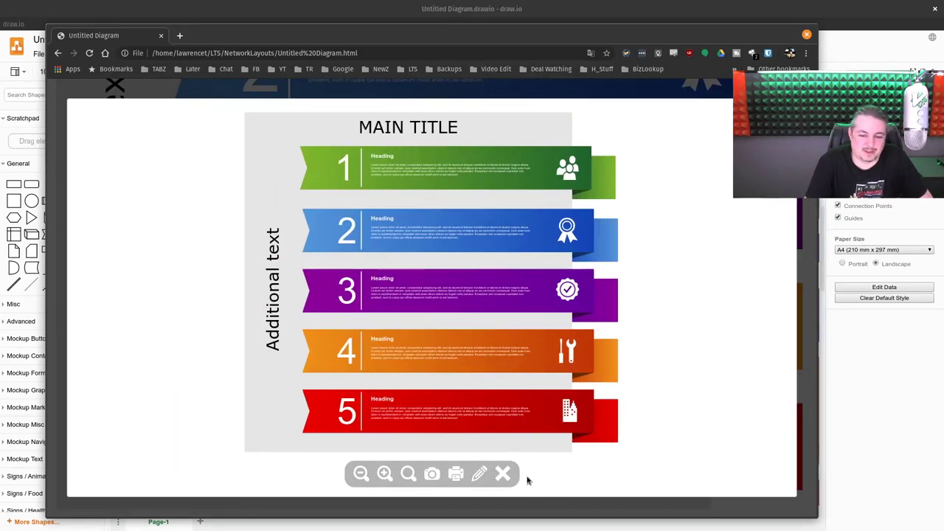
{"action": "scroll", "coordinate": [510, 424], "scroll_direction": "up", "scroll_amount": 3}
{"action": "scroll", "coordinate": [394, 232], "scroll_direction": "down", "scroll_amount": 3}
Step: Open the editable draw.io copy, then close Chrome choosing Leave to discard changes
{"action": "left_click", "coordinate": [480, 474]}
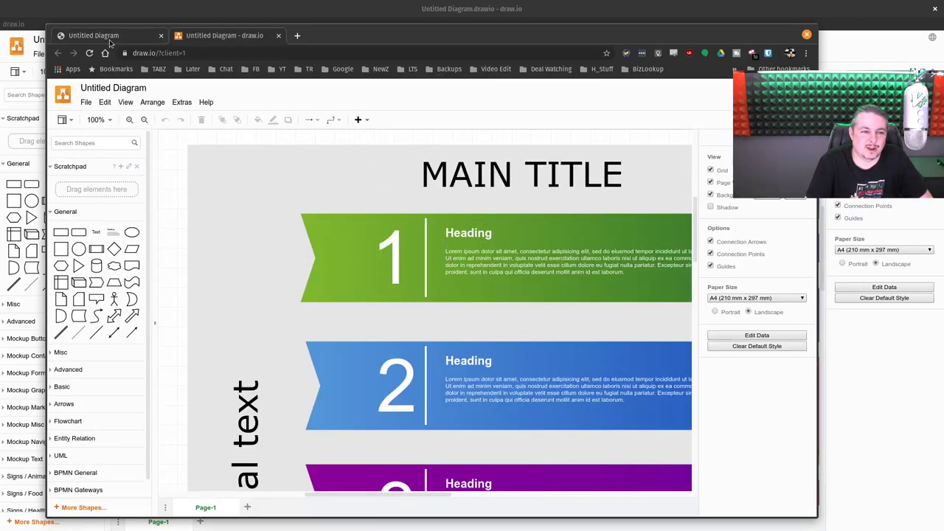
{"action": "left_click", "coordinate": [425, 229]}
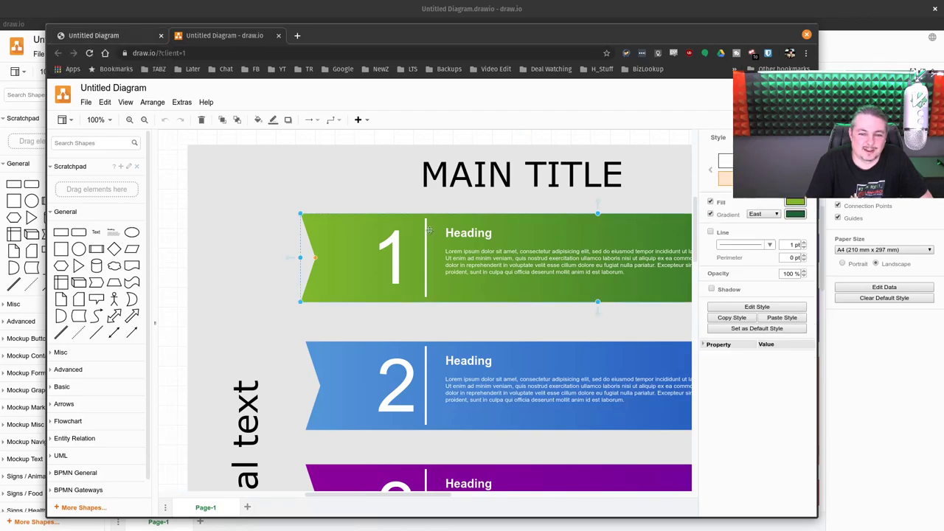
{"action": "left_click", "coordinate": [98, 35]}
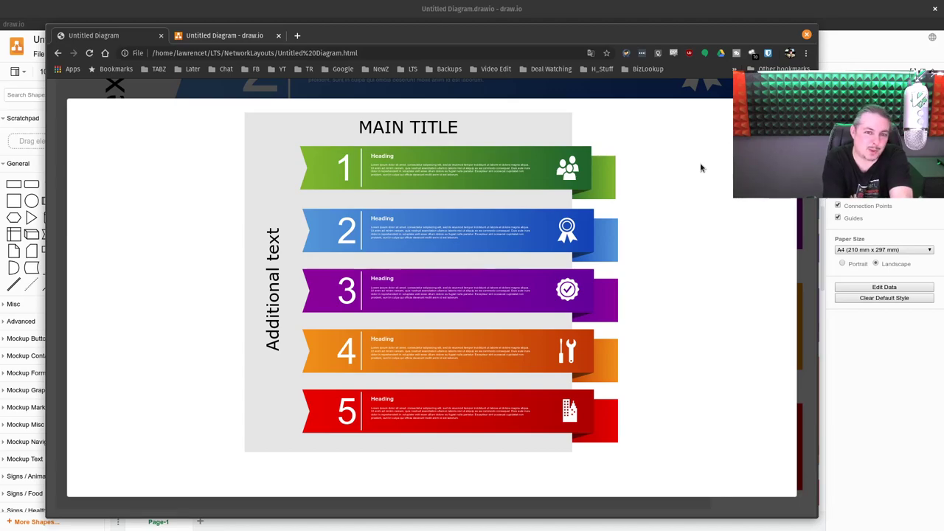
{"action": "scroll", "coordinate": [431, 392], "scroll_direction": "up", "scroll_amount": 5}
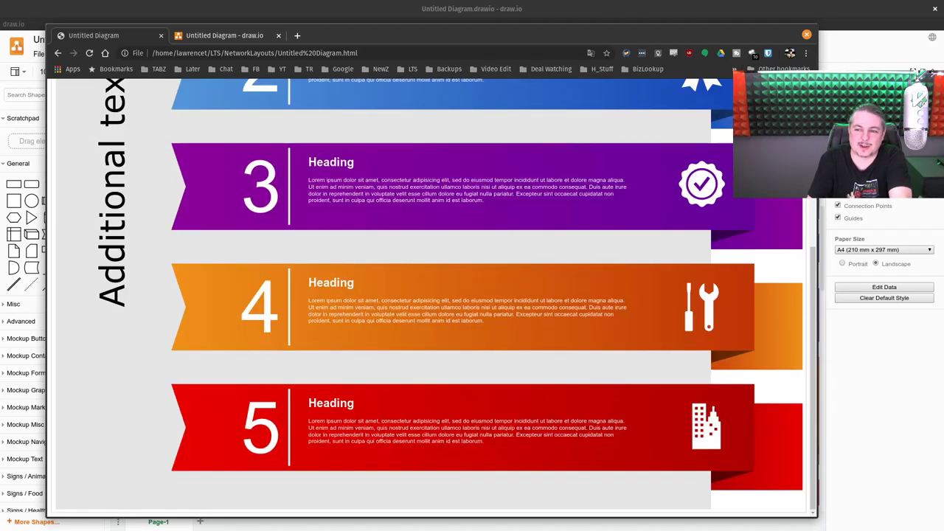
{"action": "left_click", "coordinate": [806, 35]}
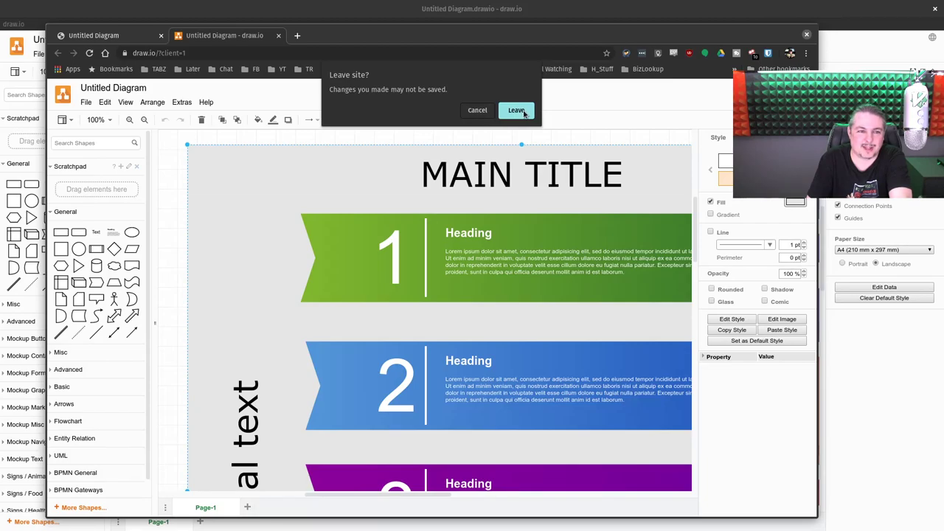
{"action": "left_click", "coordinate": [522, 111]}
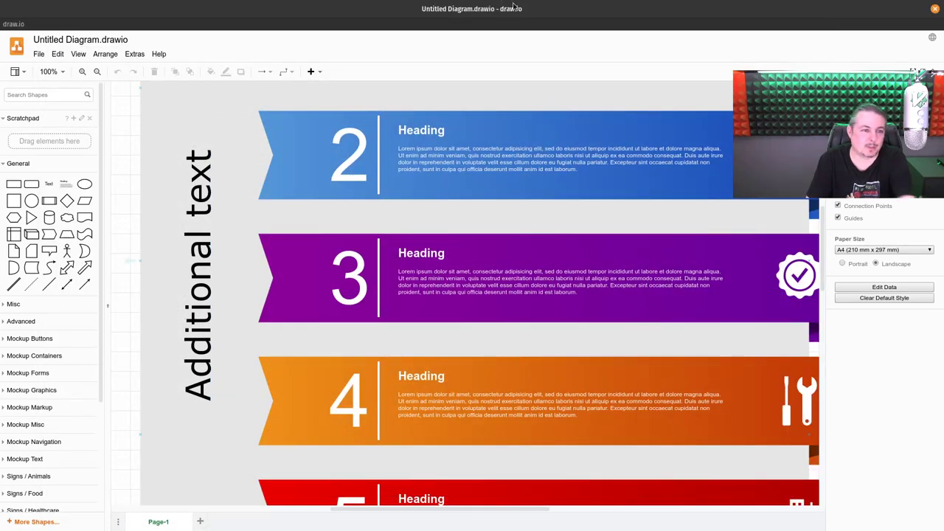
Step: Close the infographic diagram window and bring up the window overview
{"action": "left_click", "coordinate": [935, 8]}
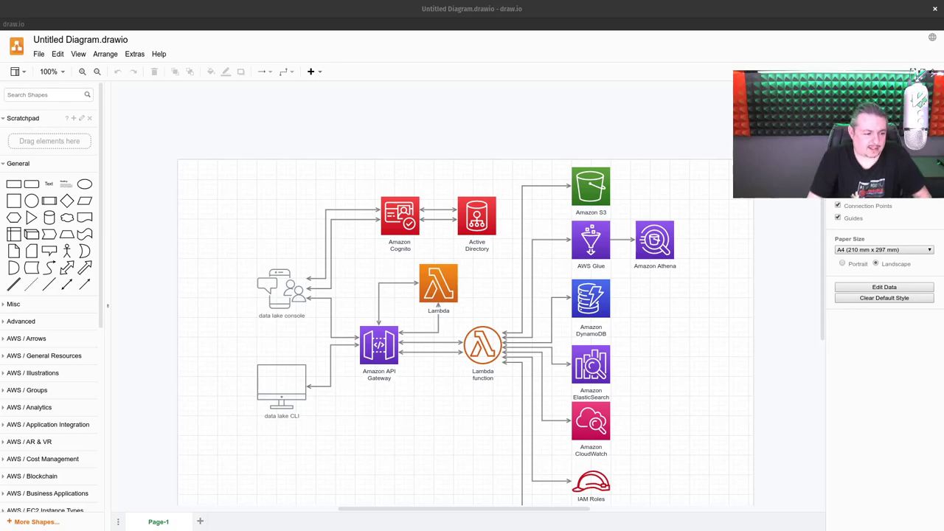
{"action": "key", "text": "super"}
Step: Load the Xen Orchestra site in the FreeNAS browser window and dismiss the notice
{"action": "left_click", "coordinate": [477, 148]}
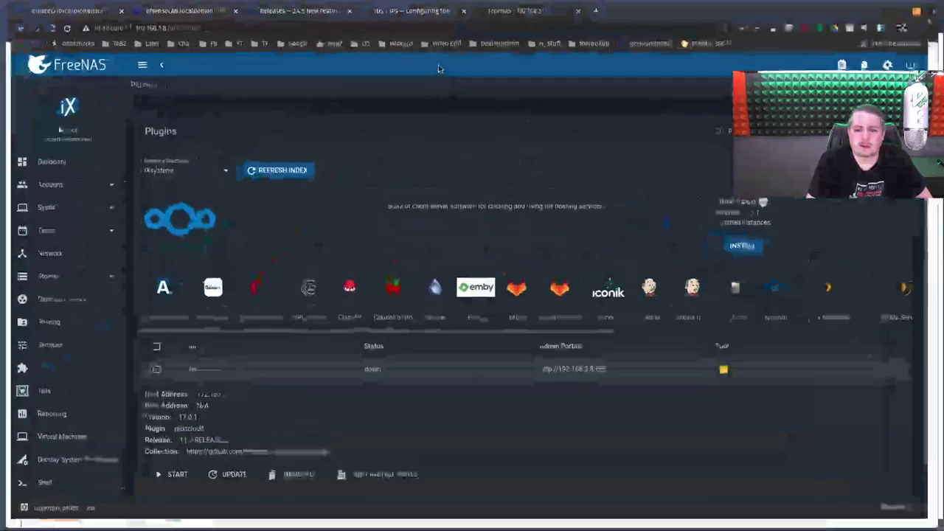
{"action": "left_click", "coordinate": [477, 25]}
{"action": "type", "text": "xc"}
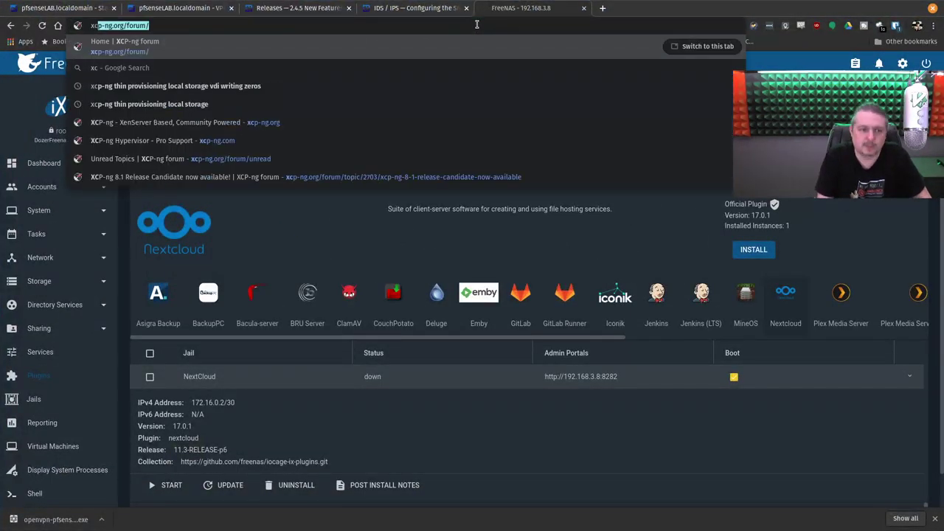
{"action": "key", "text": "BackSpace"}
{"action": "type", "text": "en"}
{"action": "key", "text": "Return"}
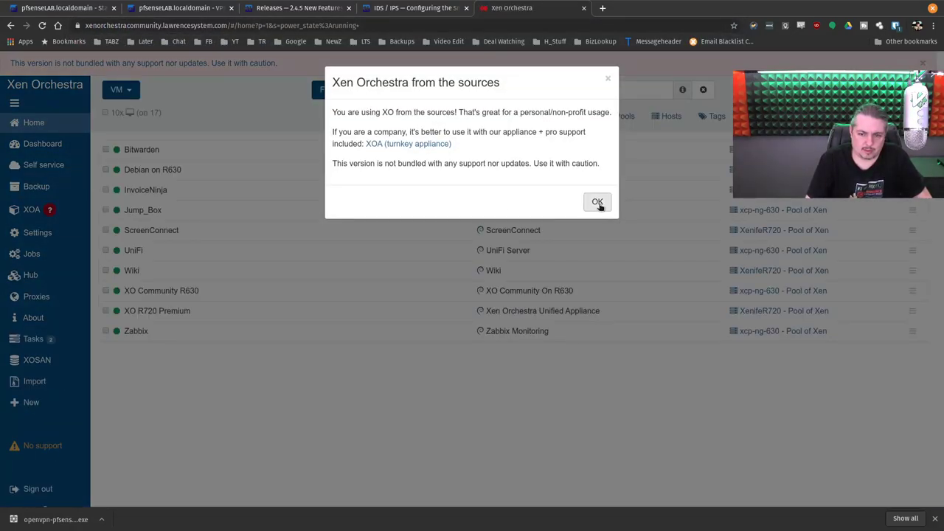
{"action": "left_click", "coordinate": [596, 201]}
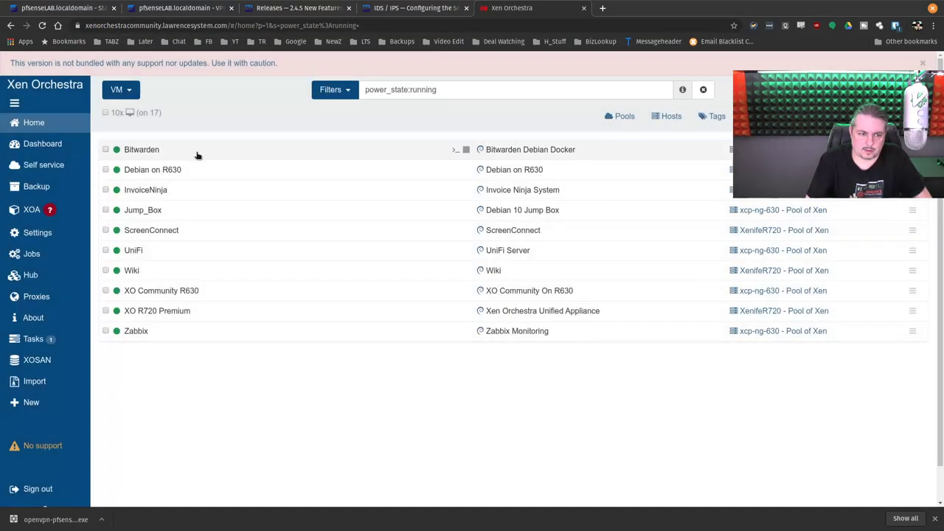
Step: Filter VMs by 'wind', start Windows Server 2019 EVAL, and open its Console tab
{"action": "double_click", "coordinate": [391, 90]}
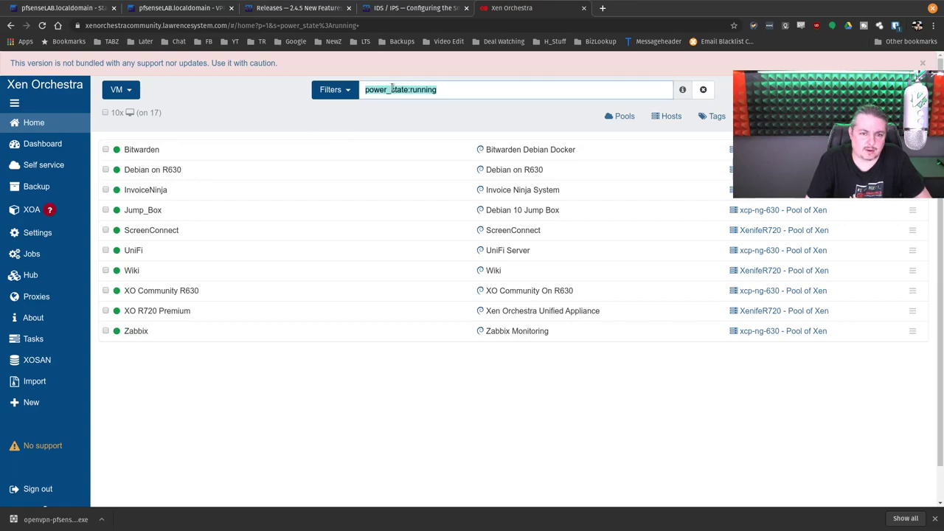
{"action": "type", "text": "wind"}
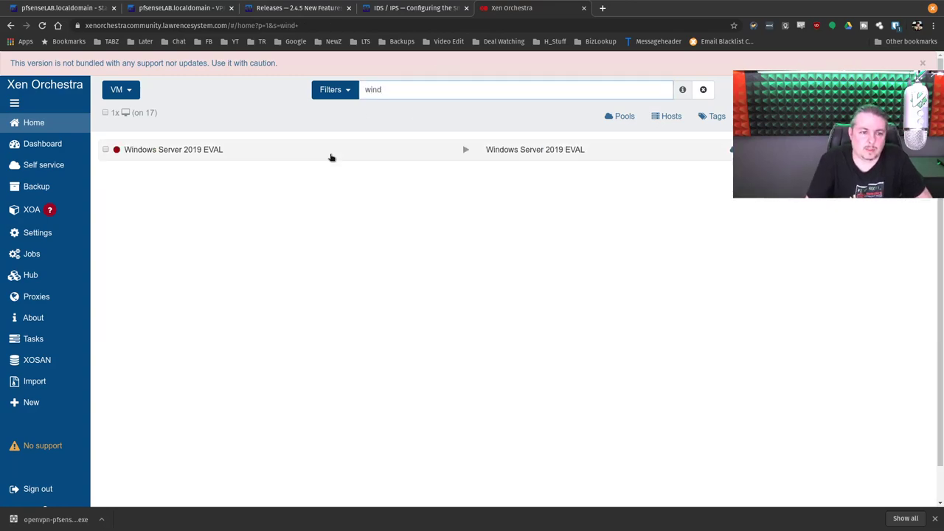
{"action": "left_click", "coordinate": [340, 152]}
{"action": "left_click", "coordinate": [630, 92]}
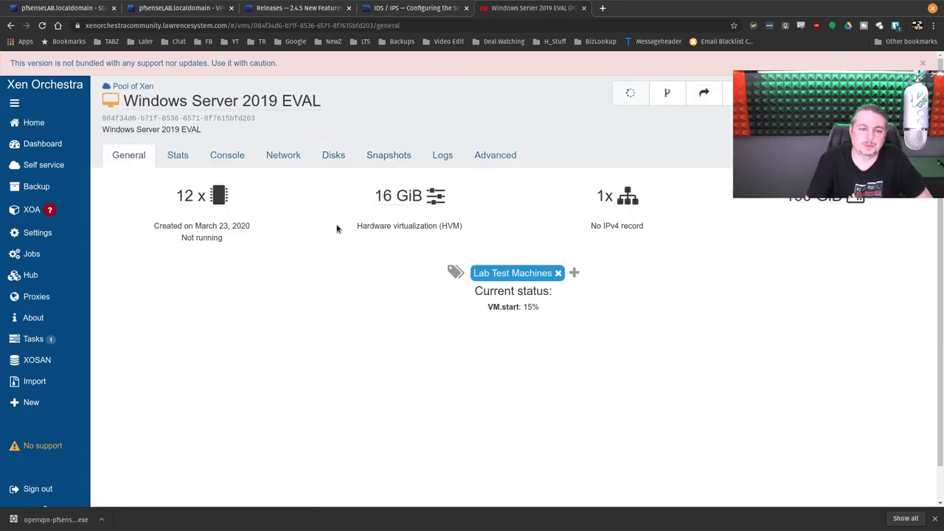
{"action": "left_click", "coordinate": [186, 154]}
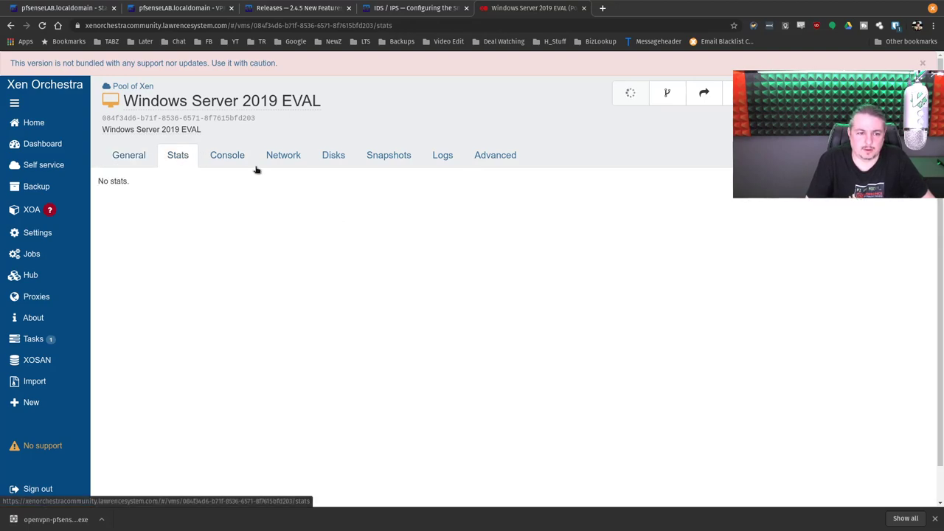
{"action": "left_click", "coordinate": [227, 155]}
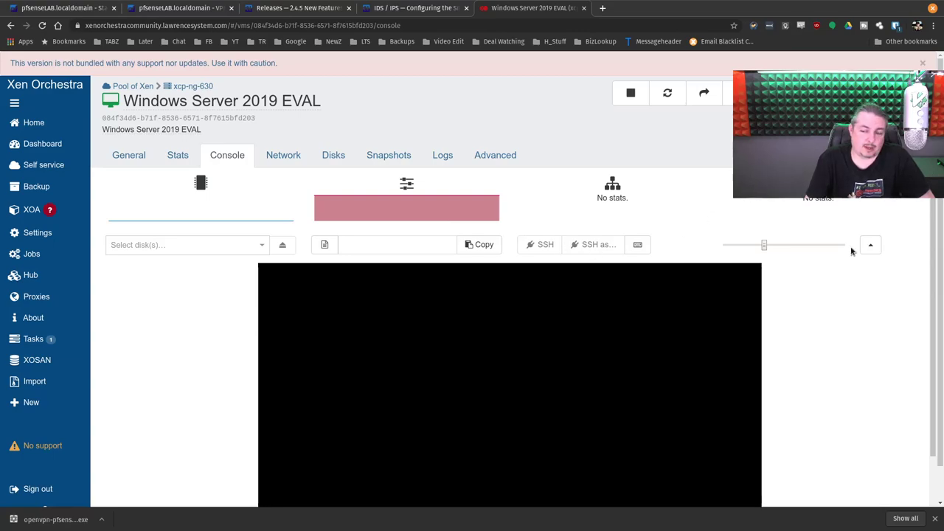
{"action": "left_click", "coordinate": [871, 244]}
{"action": "mouse_move", "coordinate": [49, 261]}
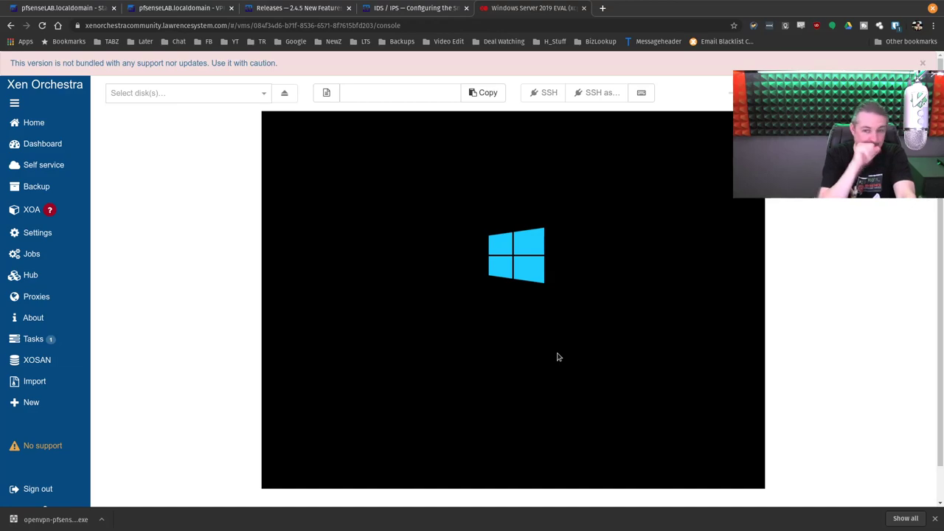
{"action": "scroll", "coordinate": [270, 175], "scroll_direction": "up", "scroll_amount": 3}
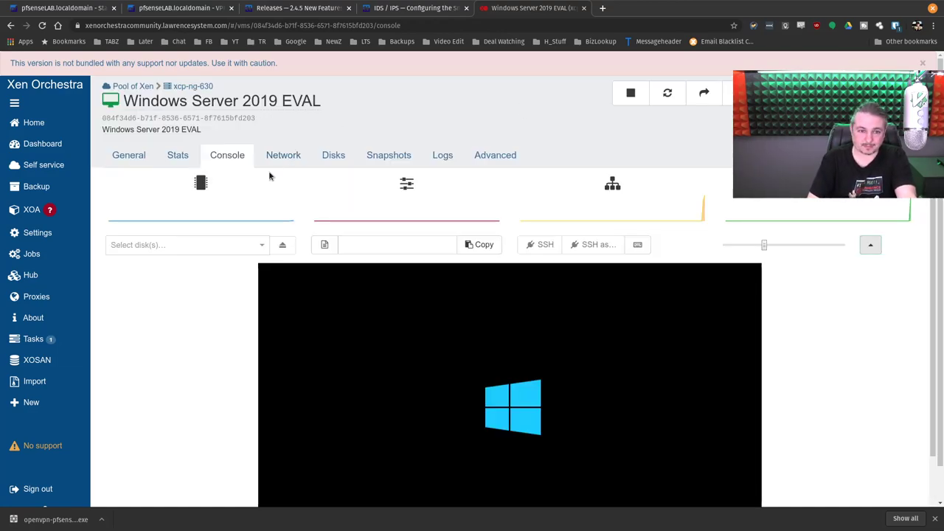
{"action": "left_click", "coordinate": [180, 155]}
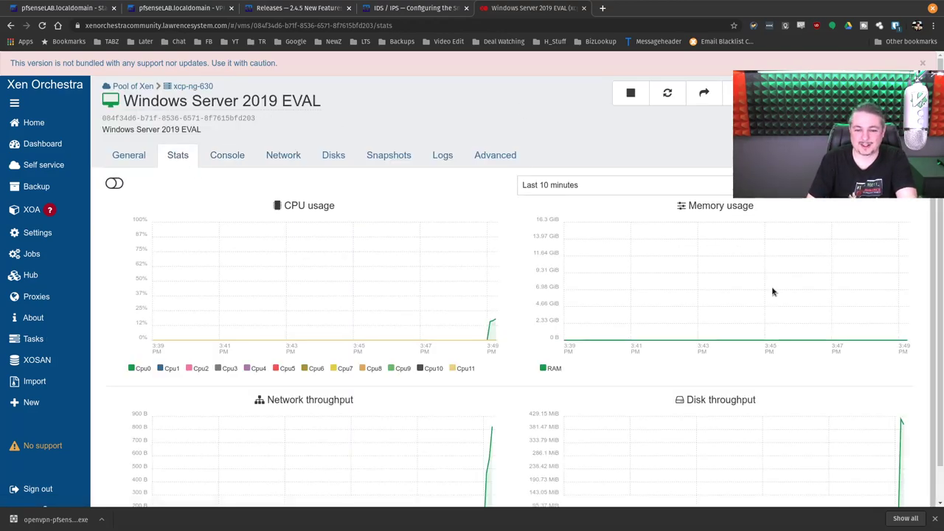
{"action": "scroll", "coordinate": [716, 270], "scroll_direction": "down", "scroll_amount": 2}
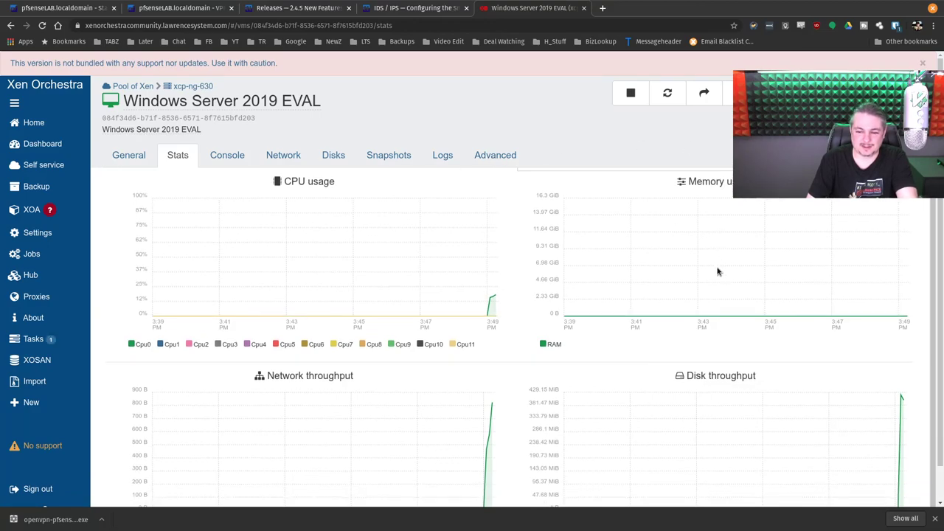
{"action": "mouse_move", "coordinate": [899, 362]}
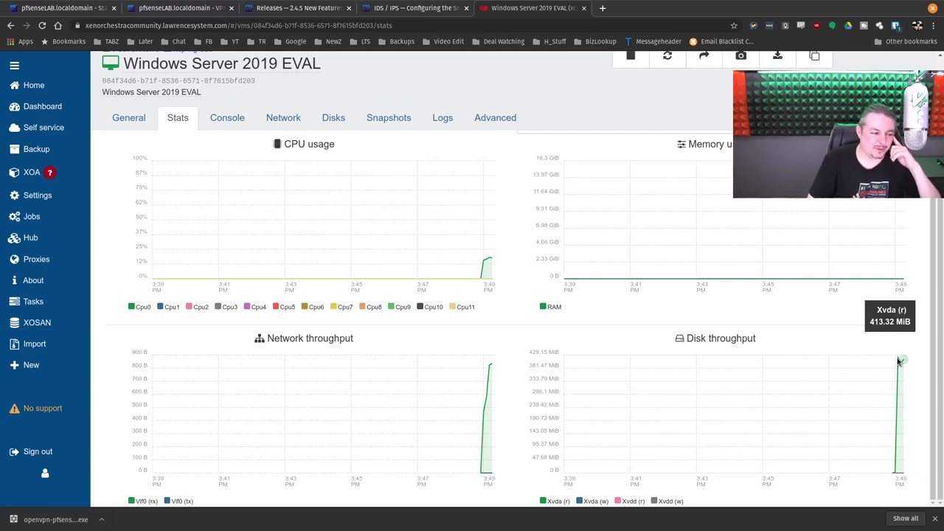
{"action": "mouse_move", "coordinate": [487, 372]}
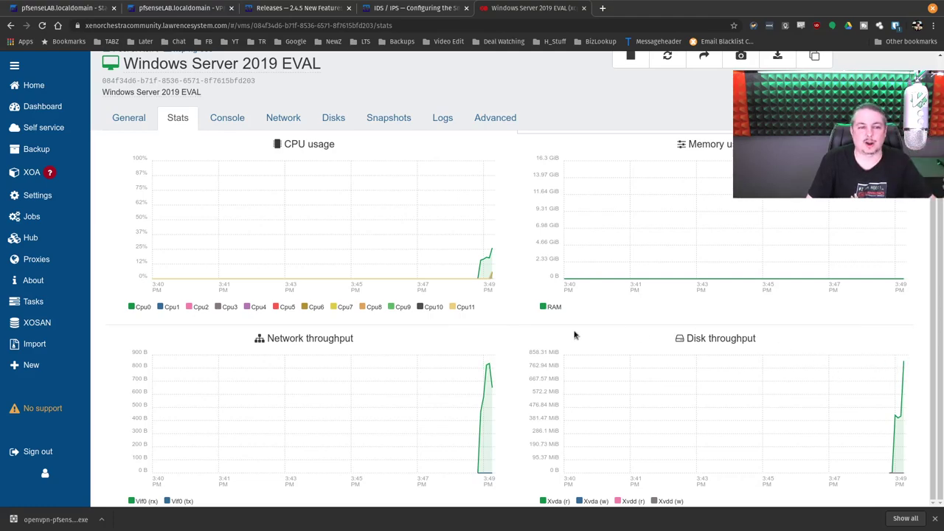
{"action": "left_click", "coordinate": [230, 120]}
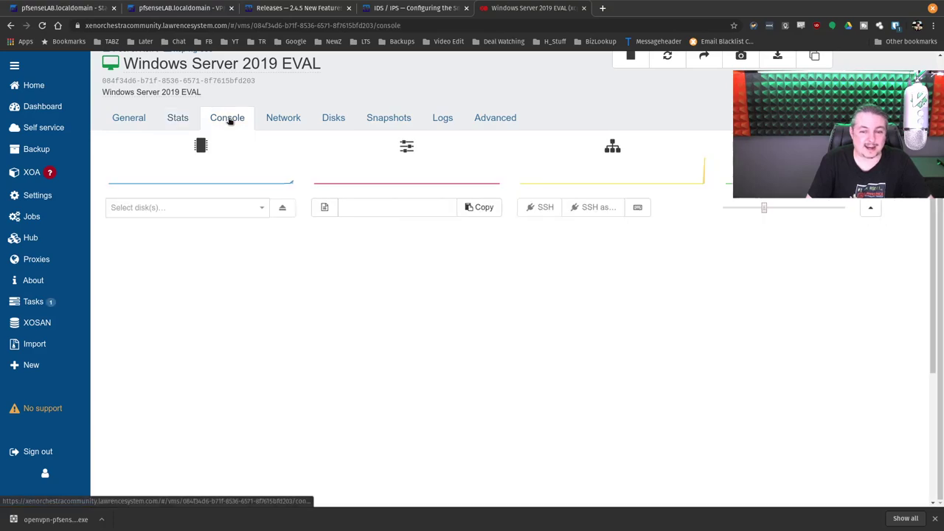
{"action": "left_click", "coordinate": [870, 209]}
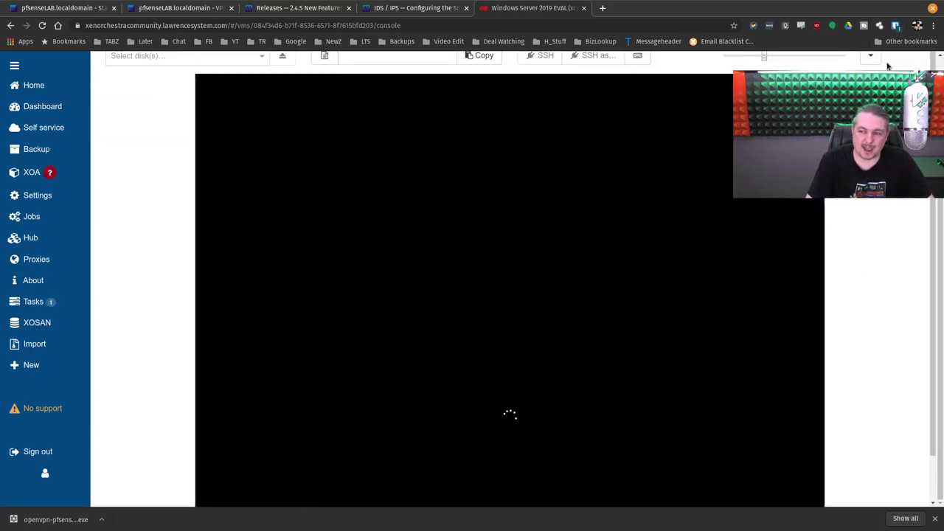
{"action": "left_click", "coordinate": [870, 58]}
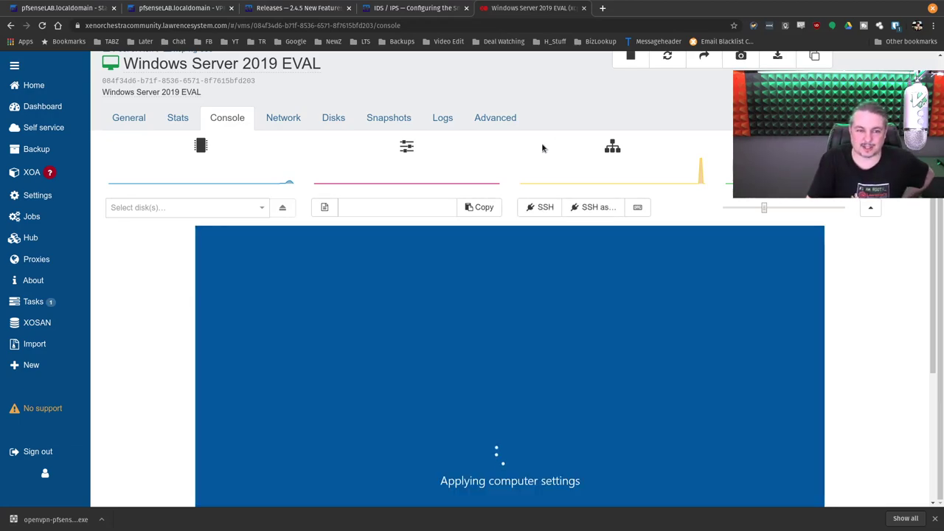
Step: Hide the VM info, send Ctrl+Alt+Del, and sign in as Administrator with the account password
{"action": "left_click", "coordinate": [878, 211]}
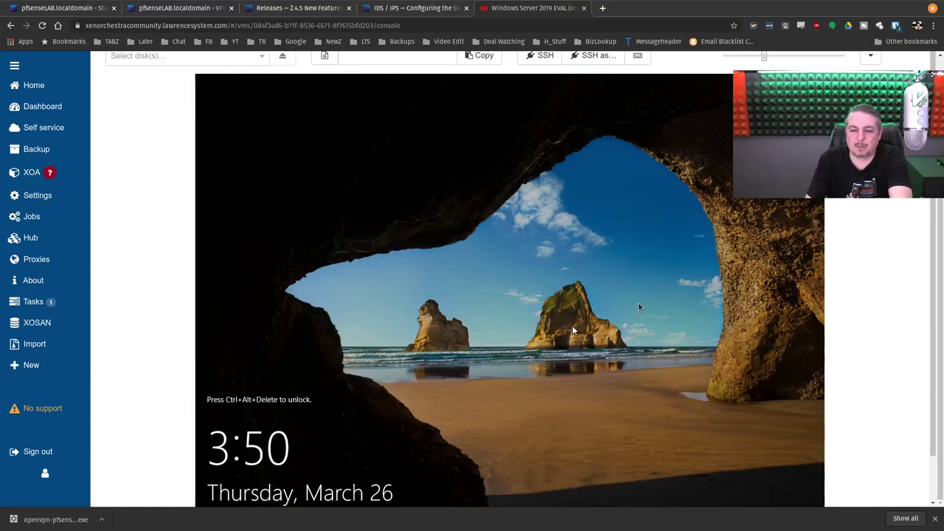
{"action": "scroll", "coordinate": [541, 268], "scroll_direction": "up", "scroll_amount": 2}
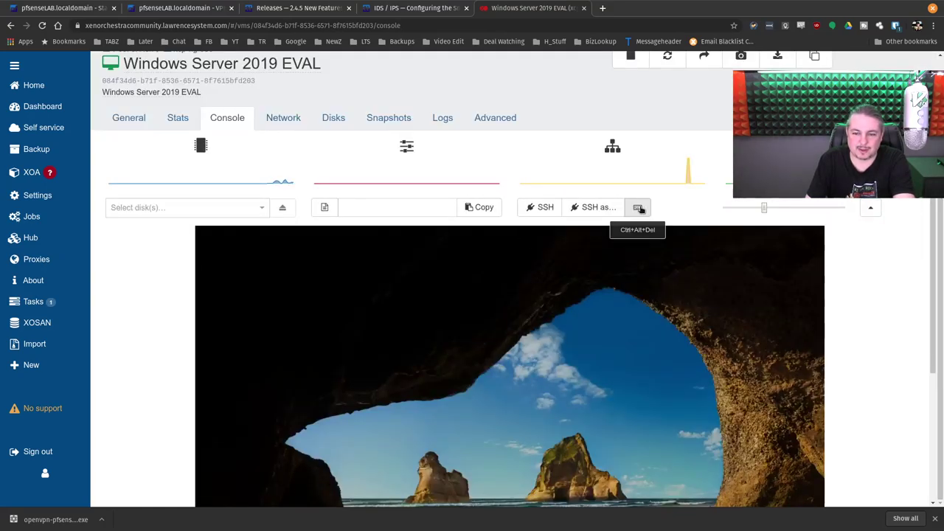
{"action": "left_click", "coordinate": [637, 208]}
{"action": "left_click", "coordinate": [554, 143]}
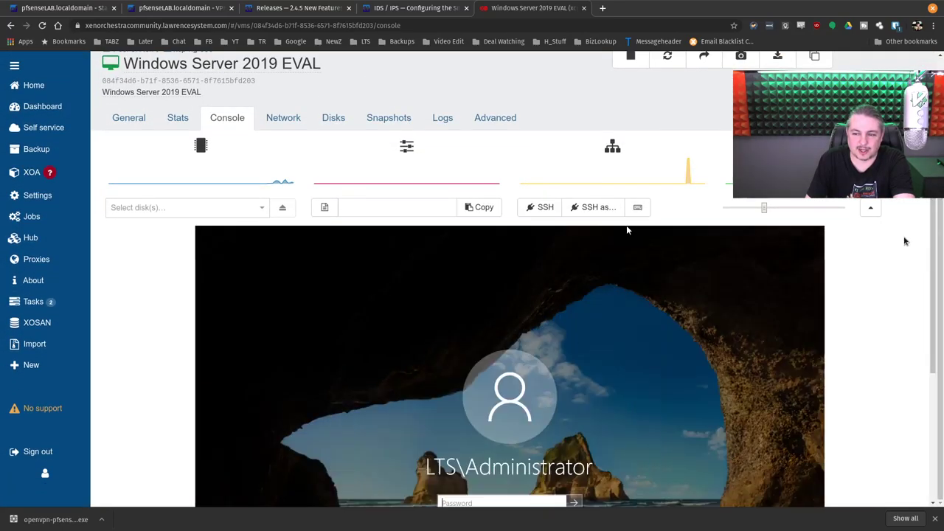
{"action": "scroll", "coordinate": [626, 225], "scroll_direction": "down", "scroll_amount": 3}
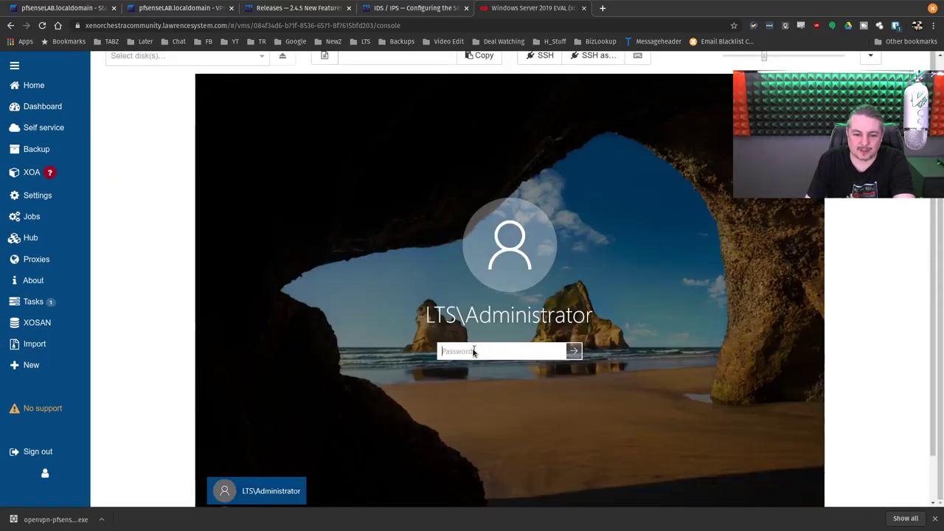
{"action": "type", "text": "•••••"}
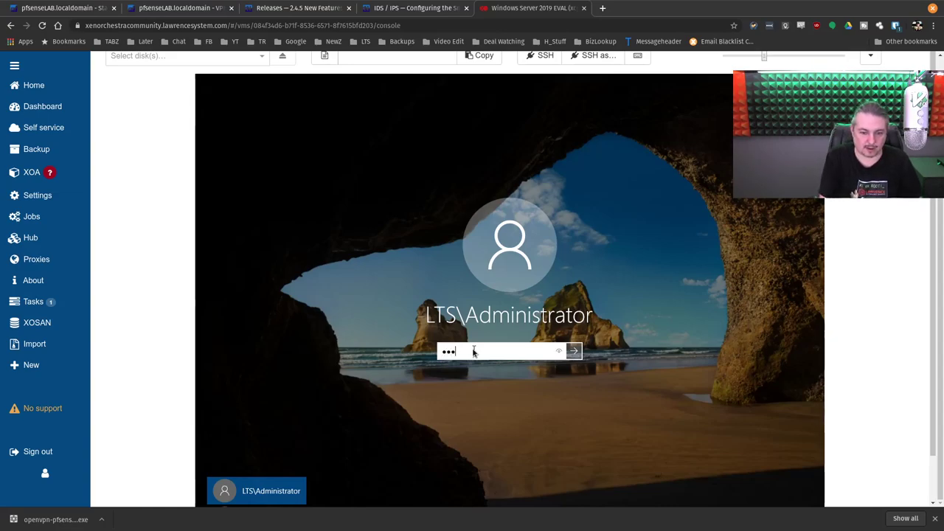
{"action": "type", "text": "•••••"}
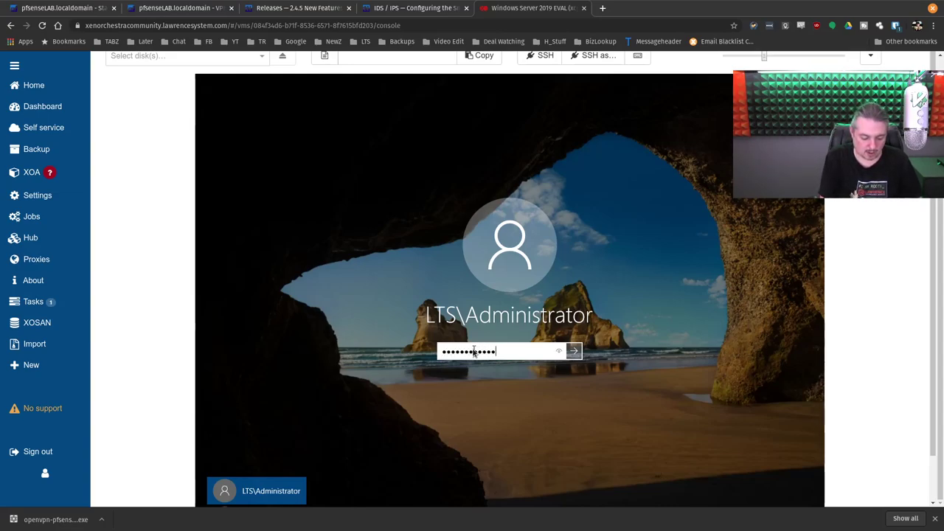
{"action": "key", "text": "Return"}
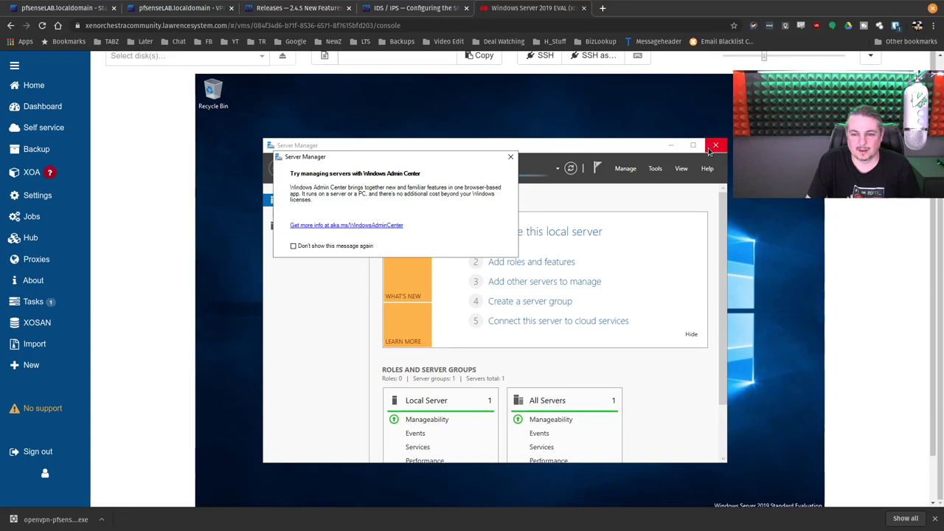
Step: Close Server Manager, open the CrystalDiskMark folder, and display the VM's CPU, network and disk stats
{"action": "left_click", "coordinate": [715, 145]}
{"action": "double_click", "coordinate": [296, 191]}
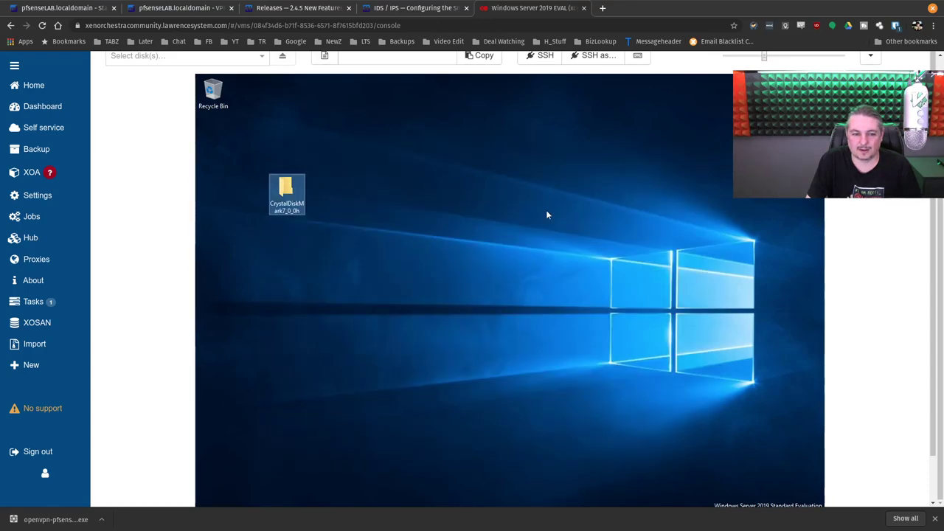
{"action": "scroll", "coordinate": [822, 343], "scroll_direction": "up", "scroll_amount": 2}
{"action": "left_click", "coordinate": [178, 118]}
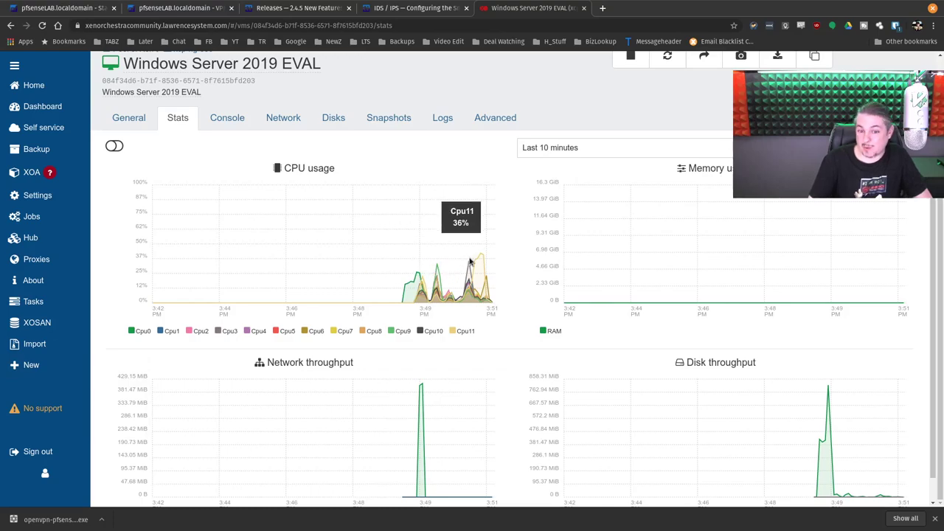
{"action": "mouse_move", "coordinate": [481, 258]}
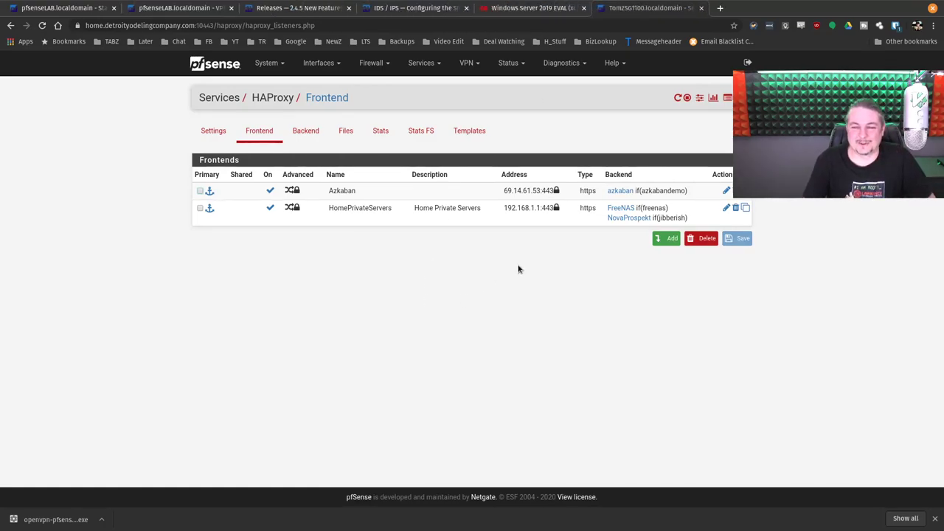
Step: In the HomePrivateServers frontend, add a new ACL entry with expression Host regex
{"action": "left_click", "coordinate": [727, 208]}
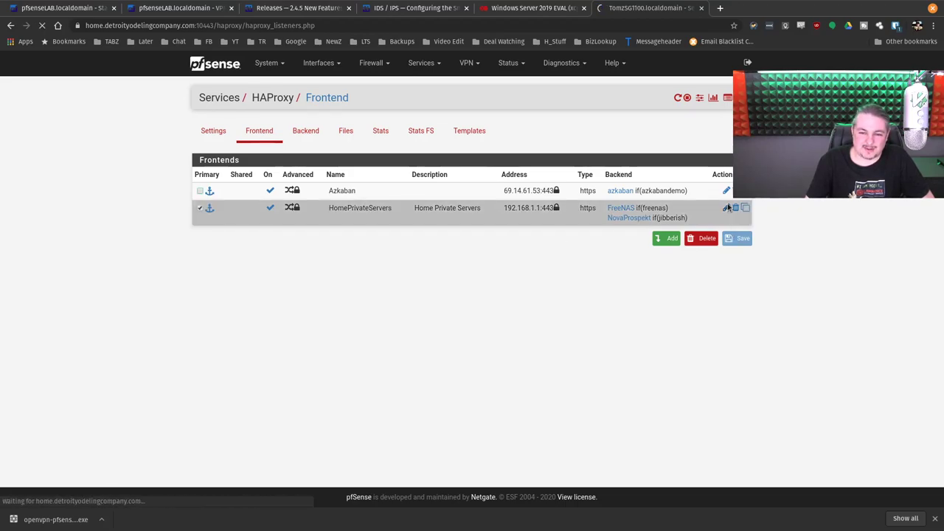
{"action": "scroll", "coordinate": [473, 304], "scroll_direction": "down", "scroll_amount": 5}
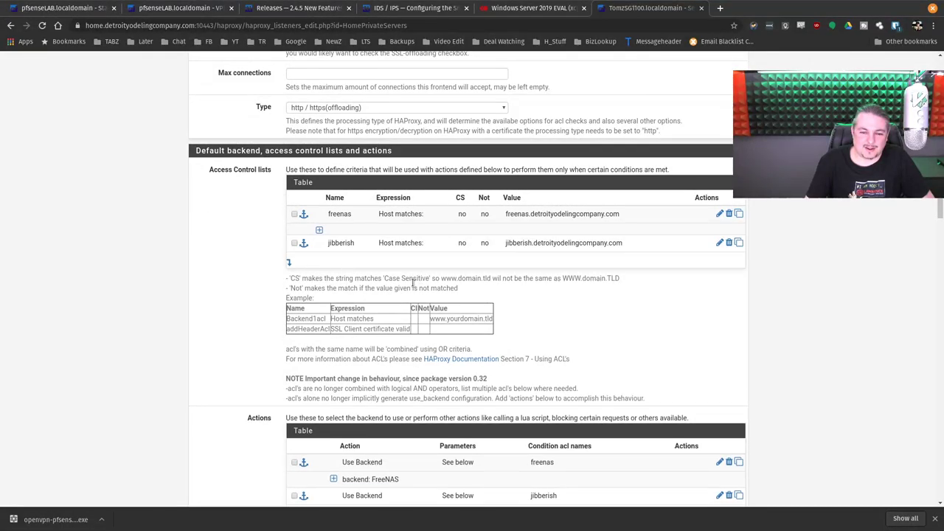
{"action": "left_click", "coordinate": [289, 263]}
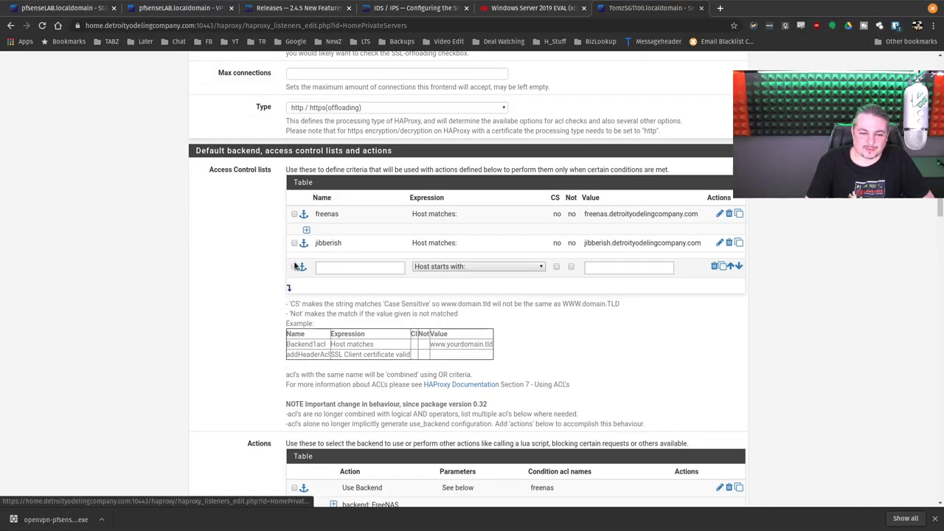
{"action": "left_click", "coordinate": [519, 268]}
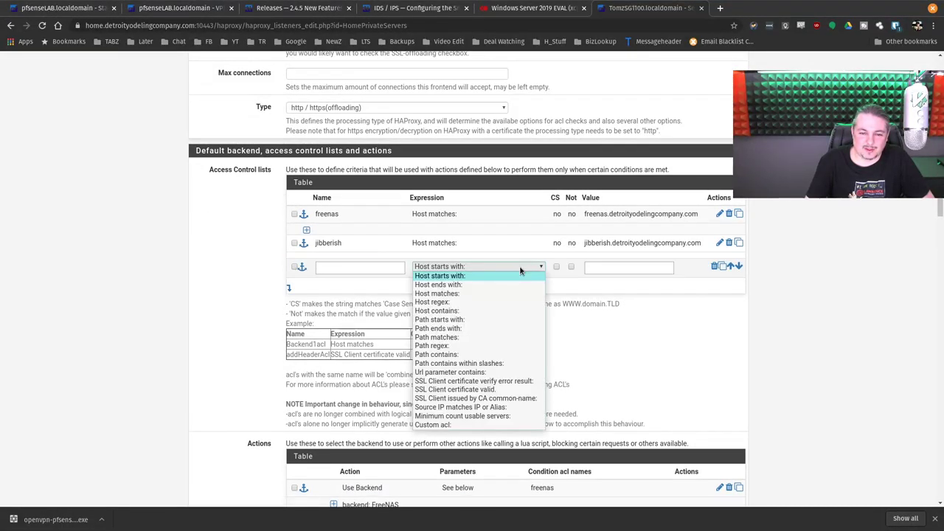
{"action": "left_click", "coordinate": [464, 301]}
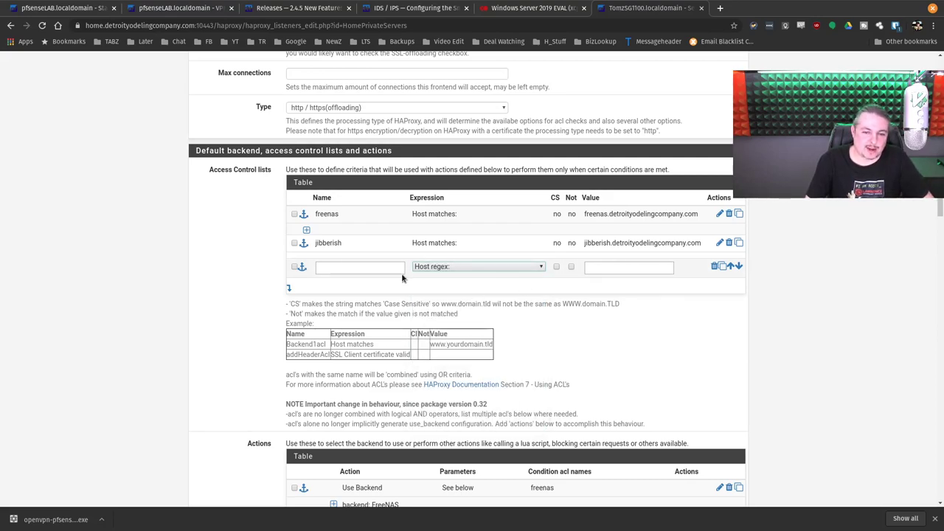
Step: Change the jibberish ACL's expression to Host ends with
{"action": "left_click", "coordinate": [621, 247]}
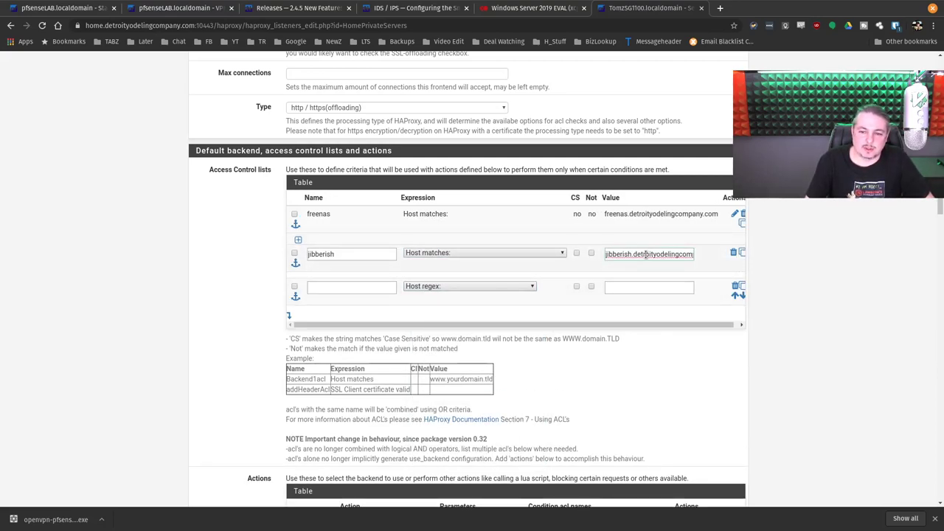
{"action": "left_click", "coordinate": [465, 255]}
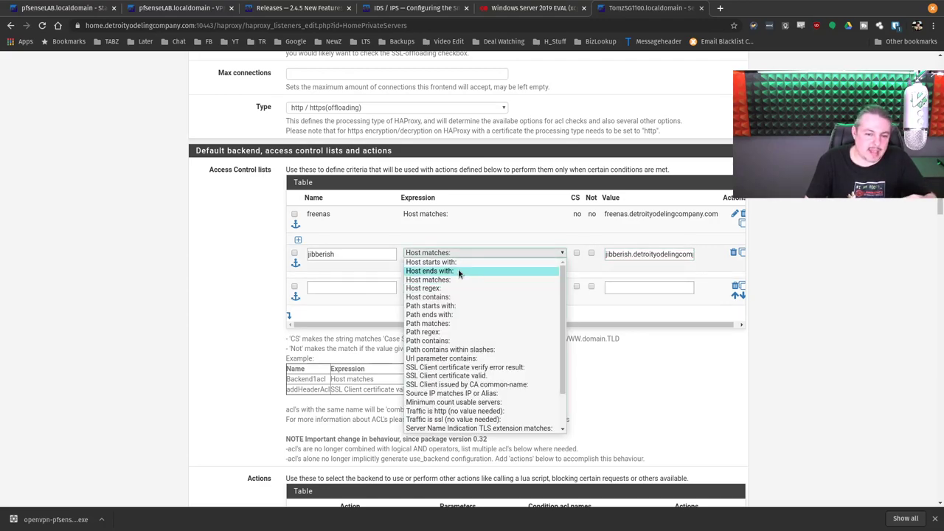
{"action": "left_click", "coordinate": [458, 272]}
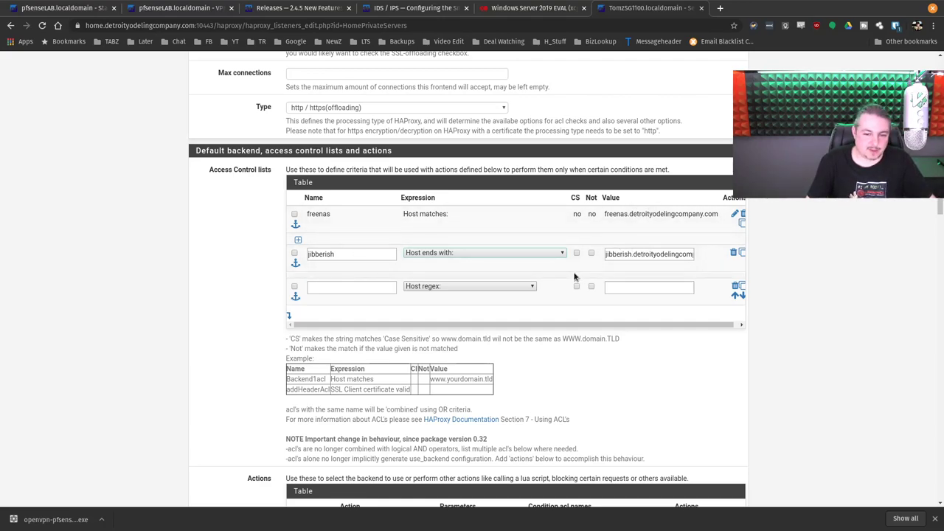
{"action": "scroll", "coordinate": [507, 281], "scroll_direction": "down", "scroll_amount": 3}
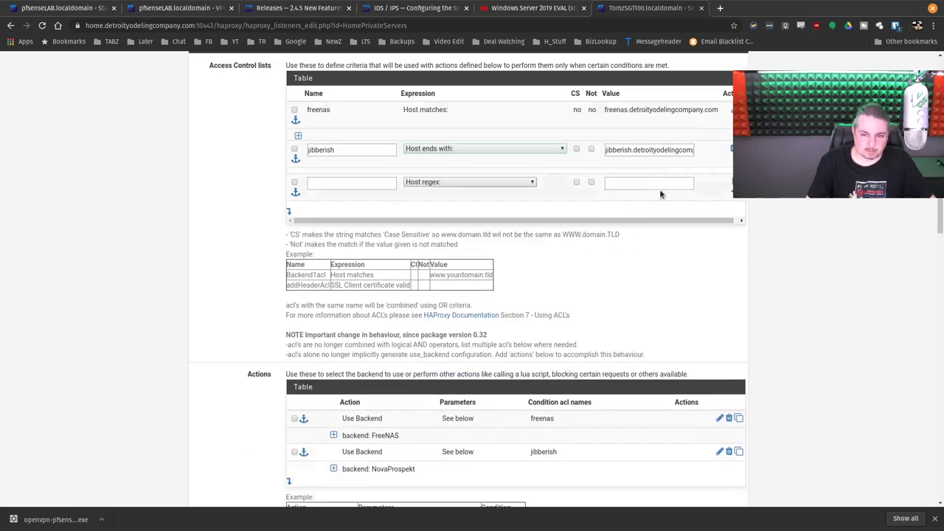
{"action": "key", "text": "End"}
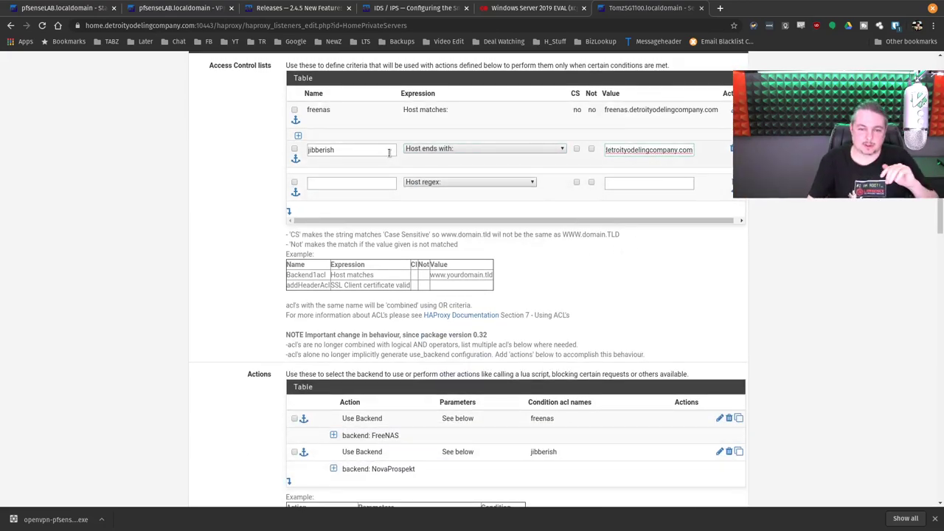
{"action": "left_click", "coordinate": [418, 149]}
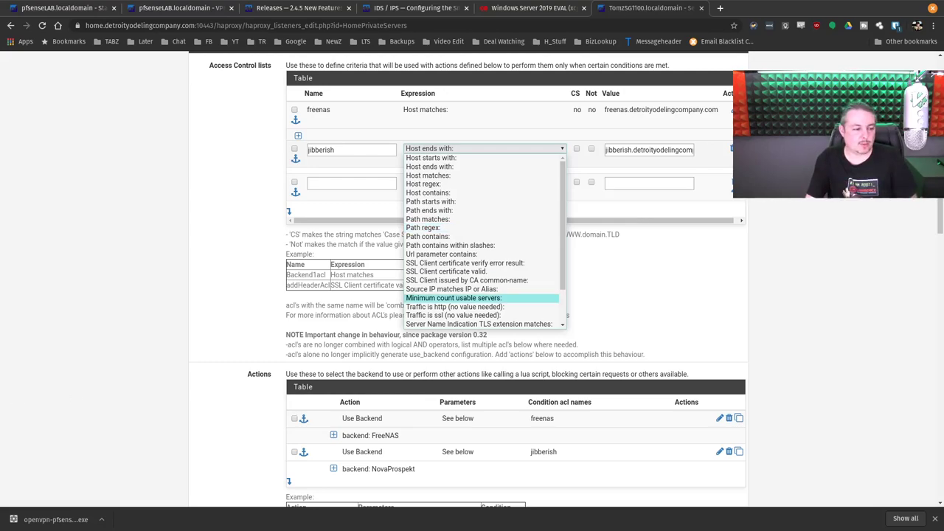
{"action": "left_click", "coordinate": [634, 244]}
{"action": "scroll", "coordinate": [638, 246], "scroll_direction": "down", "scroll_amount": 3}
{"action": "scroll", "coordinate": [547, 144], "scroll_direction": "up", "scroll_amount": 3}
{"action": "scroll", "coordinate": [354, 135], "scroll_direction": "up", "scroll_amount": 2}
{"action": "scroll", "coordinate": [414, 214], "scroll_direction": "down", "scroll_amount": 5}
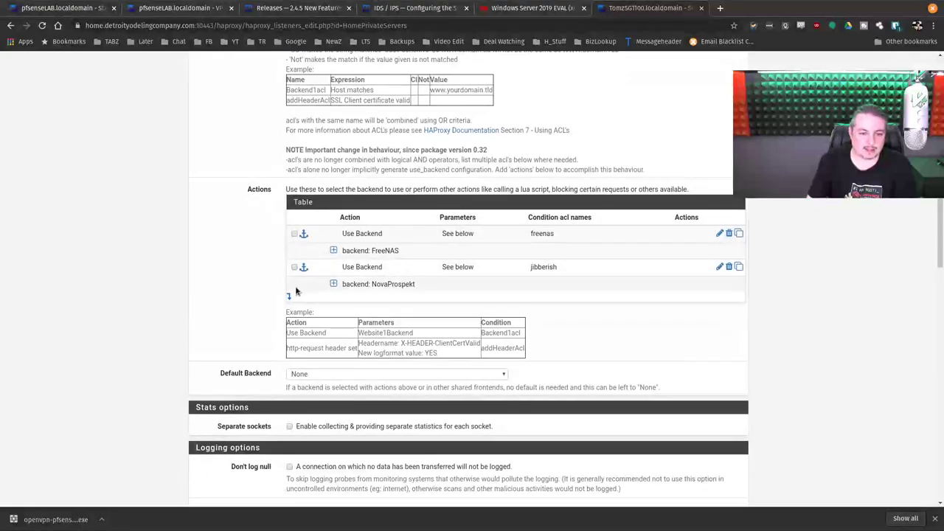
Step: Add a third frontend action of type http-request redirect, then return to the Windows Server 2019 EVAL tab
{"action": "left_click", "coordinate": [289, 300]}
{"action": "left_click", "coordinate": [380, 303]}
{"action": "scroll", "coordinate": [399, 332], "scroll_direction": "down", "scroll_amount": 4}
{"action": "scroll", "coordinate": [397, 463], "scroll_direction": "up", "scroll_amount": 4}
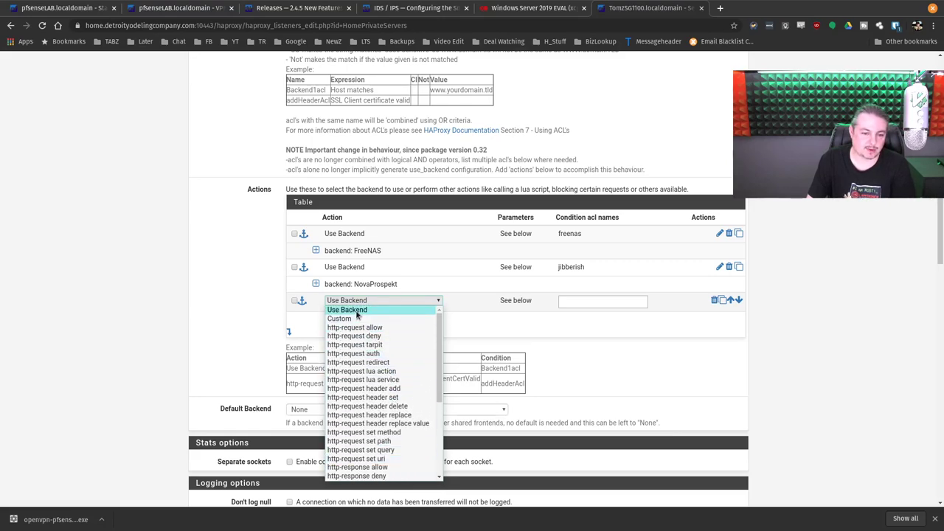
{"action": "scroll", "coordinate": [405, 332], "scroll_direction": "down", "scroll_amount": 4}
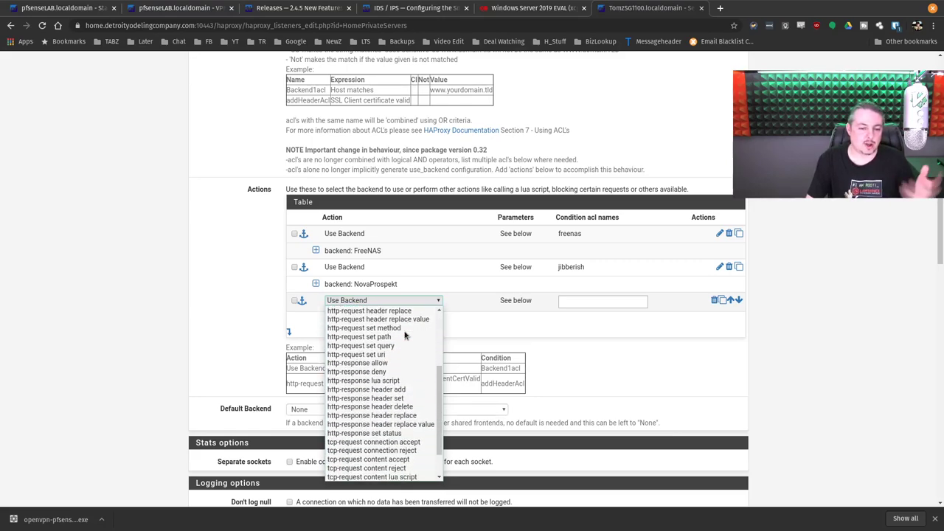
{"action": "scroll", "coordinate": [405, 335], "scroll_direction": "up", "scroll_amount": 3}
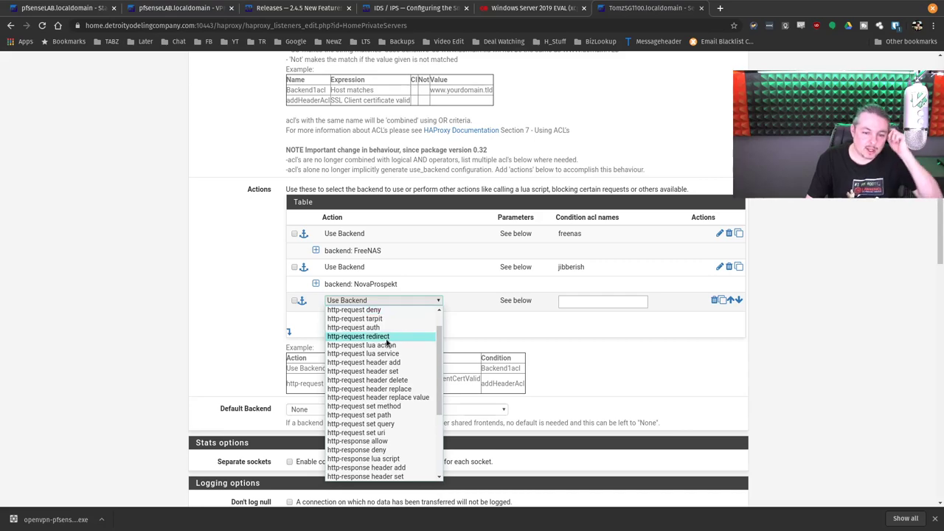
{"action": "left_click", "coordinate": [381, 339]}
{"action": "left_click", "coordinate": [414, 321]}
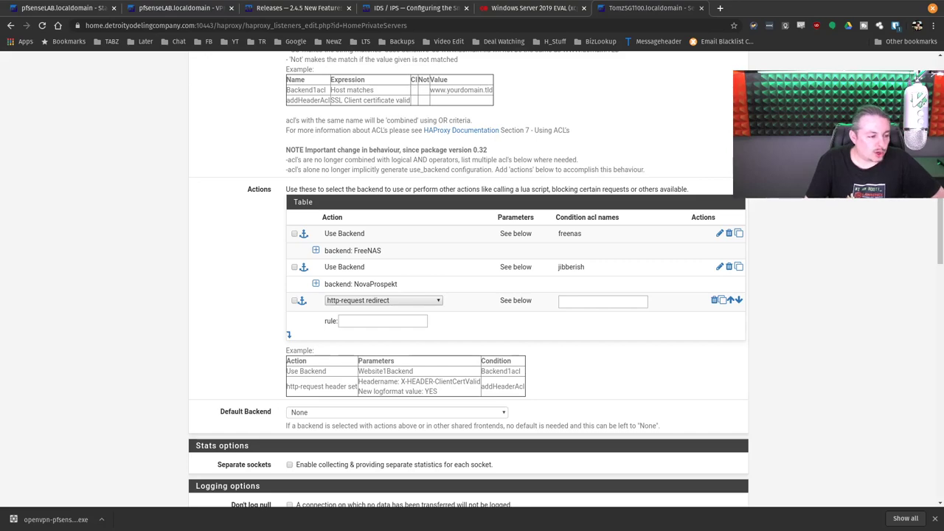
{"action": "left_click", "coordinate": [530, 7]}
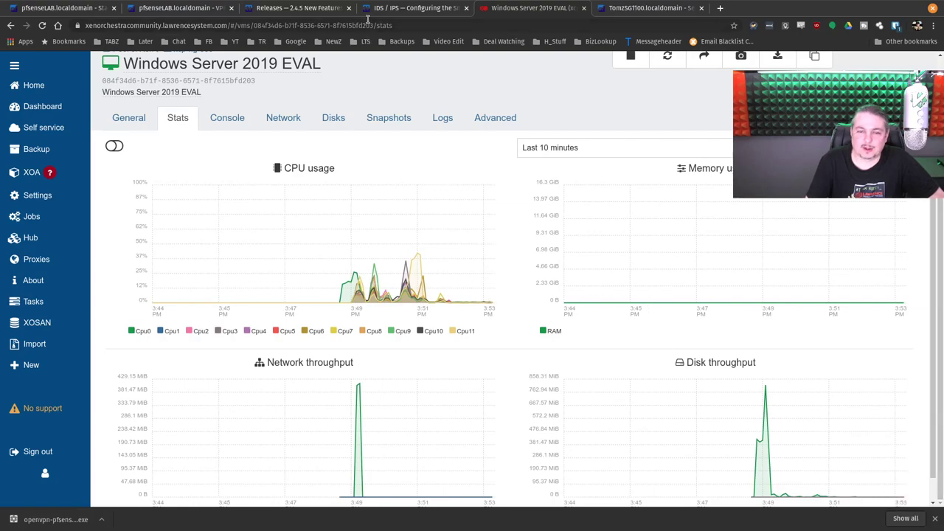
Step: Check the VM's console and network tabs, then collapse the VM info header
{"action": "left_click", "coordinate": [236, 122]}
{"action": "left_click", "coordinate": [287, 119]}
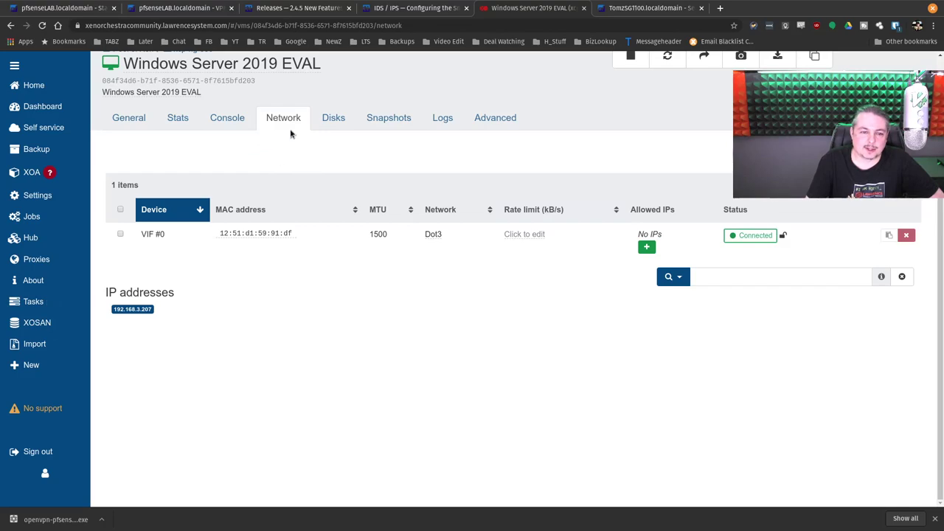
{"action": "left_click", "coordinate": [216, 120]}
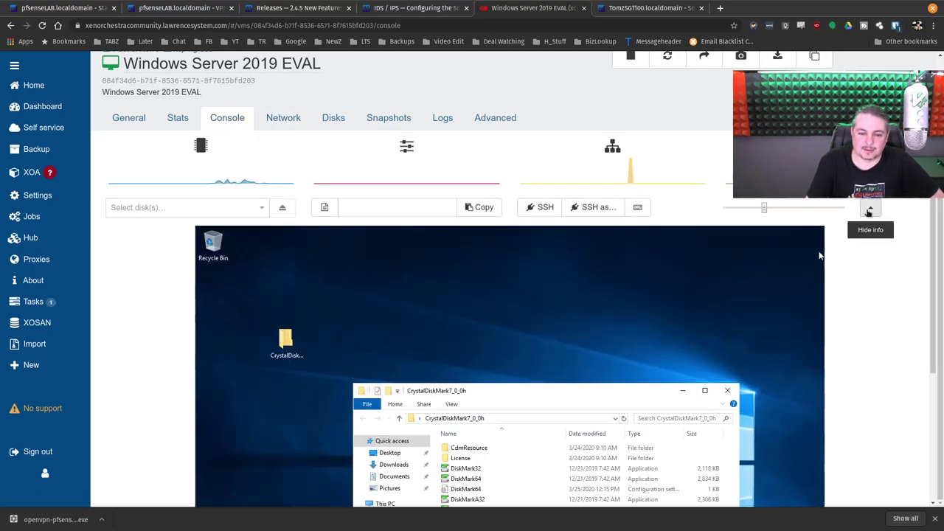
{"action": "left_click", "coordinate": [870, 207]}
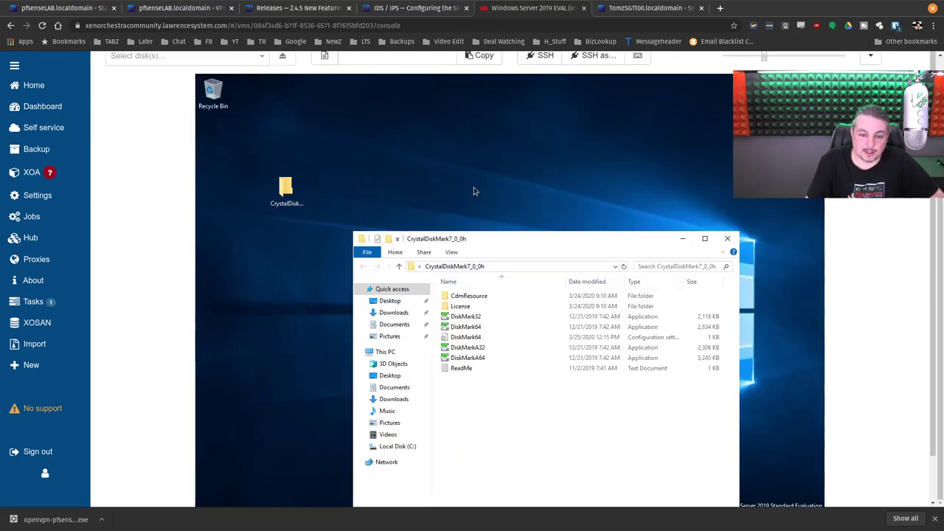
Step: View the R630 Local storage repository's performance stats
{"action": "mouse_move", "coordinate": [59, 87]}
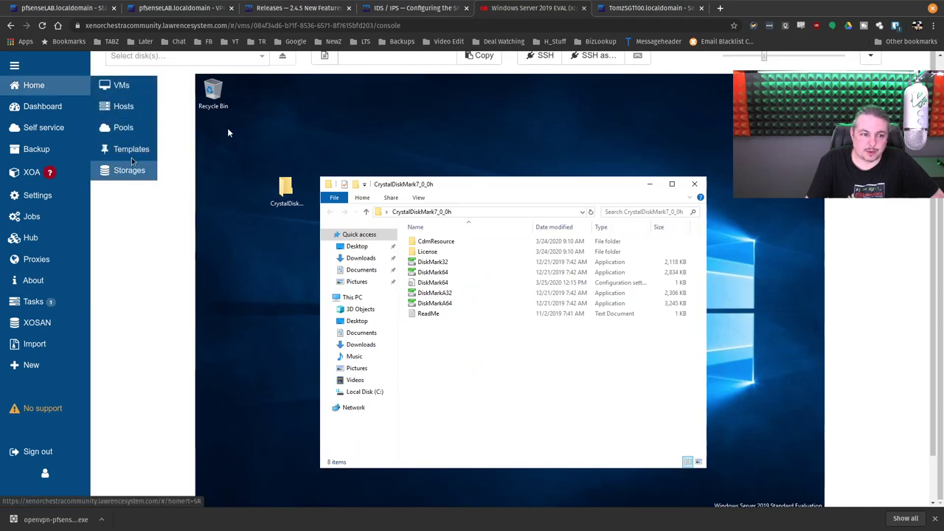
{"action": "left_click", "coordinate": [125, 170]}
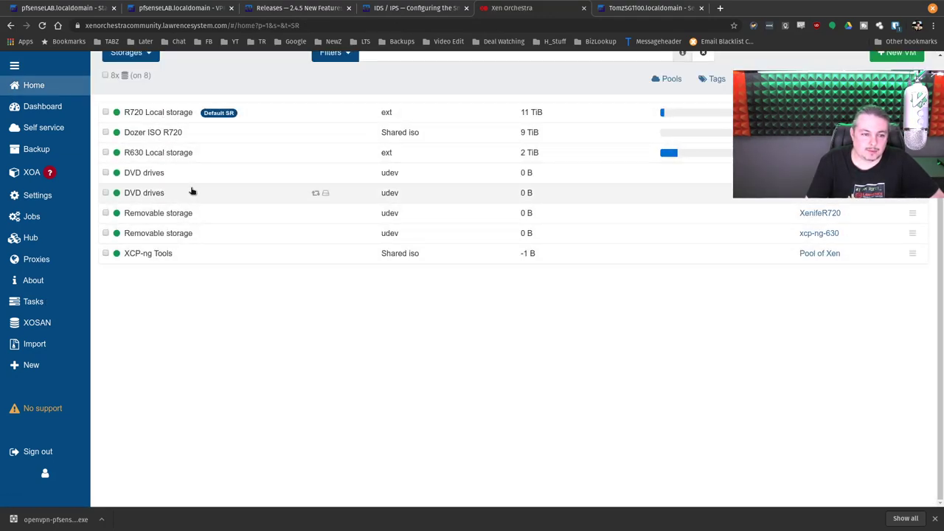
{"action": "left_click", "coordinate": [140, 151]}
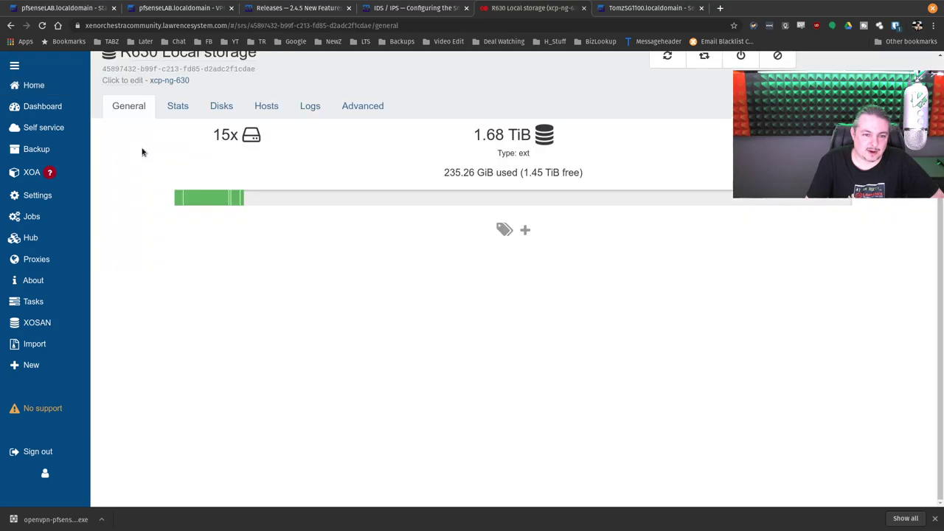
{"action": "left_click", "coordinate": [178, 111]}
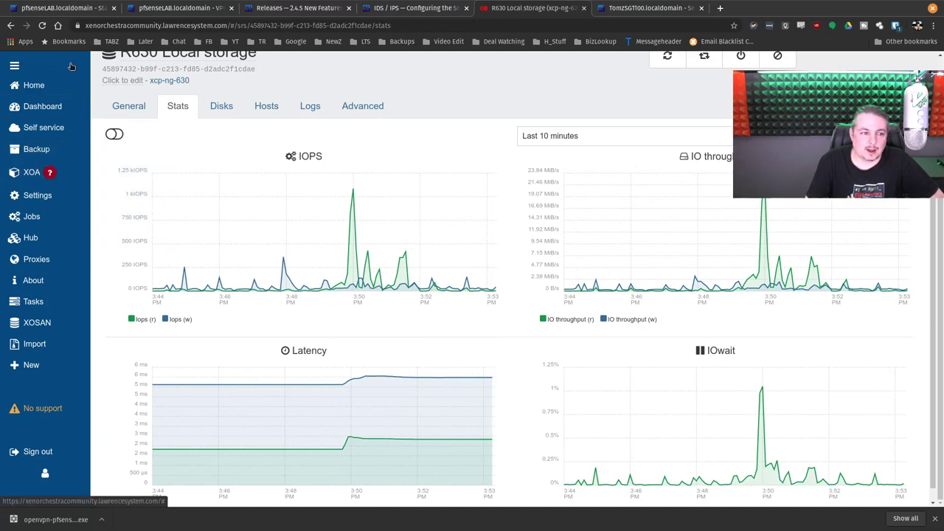
Step: Filter running VMs to host xcp-ng-630 and open Windows Server 2019 EVAL's console
{"action": "left_click", "coordinate": [148, 84]}
{"action": "left_click", "coordinate": [668, 78]}
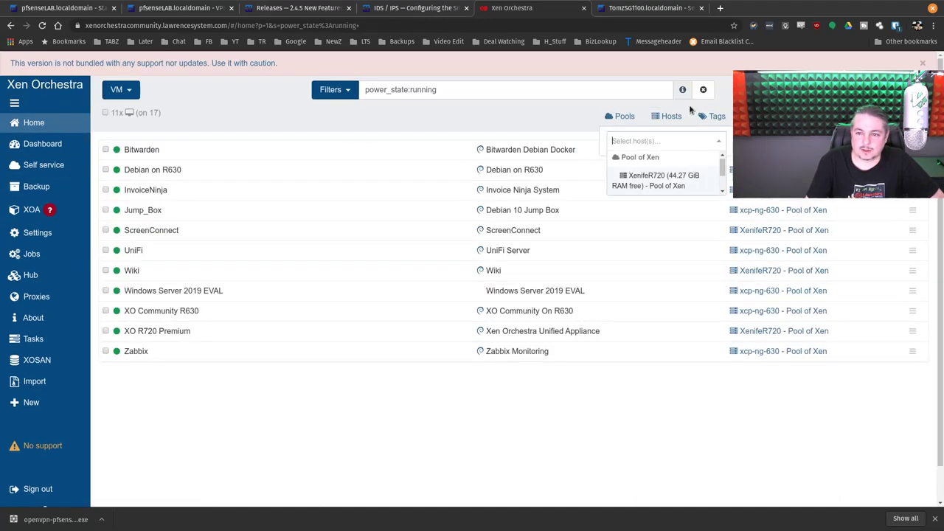
{"action": "left_click", "coordinate": [668, 213]}
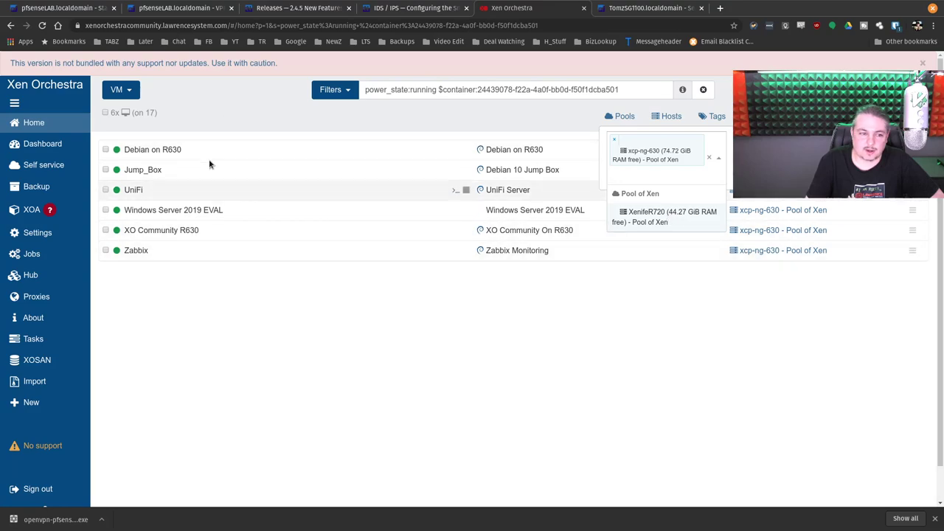
{"action": "left_click", "coordinate": [649, 328]}
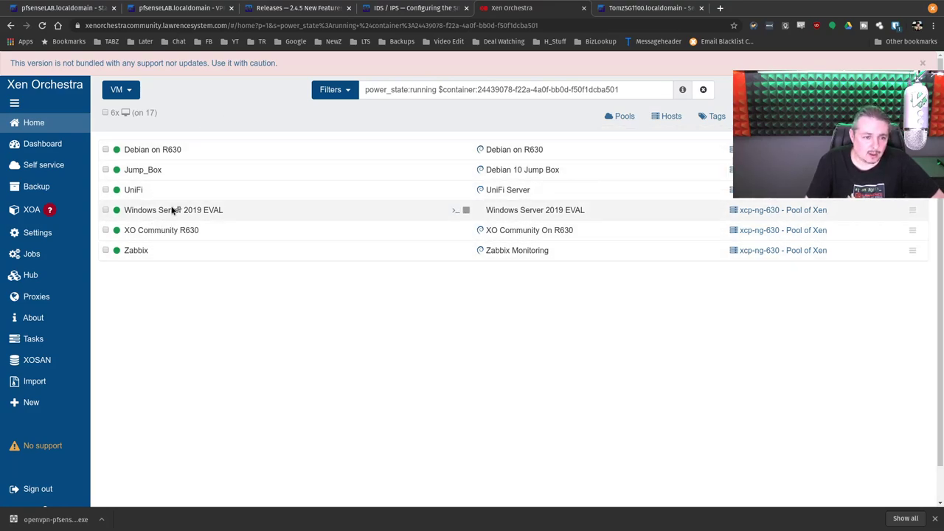
{"action": "left_click", "coordinate": [175, 210]}
{"action": "left_click", "coordinate": [227, 155]}
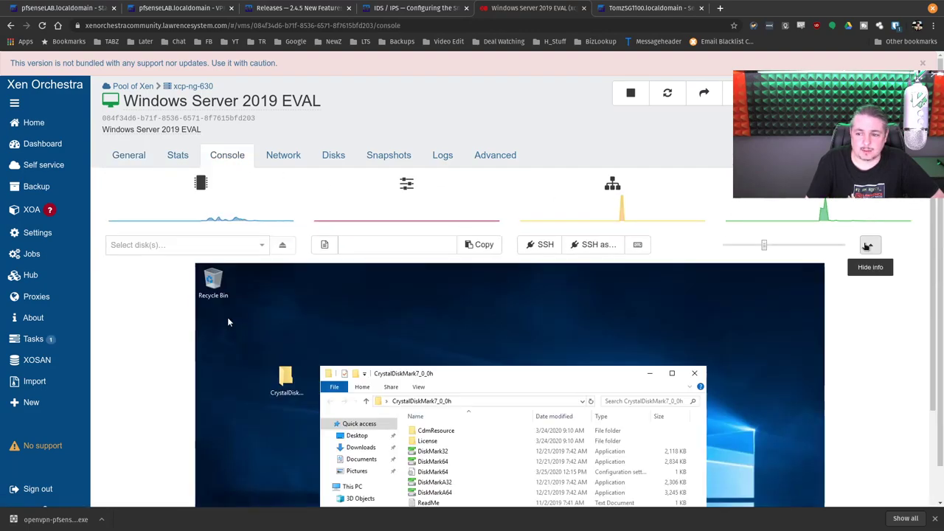
Step: Launch 64-bit CrystalDiskMark and run all tests with a test count of 3
{"action": "scroll", "coordinate": [480, 255], "scroll_direction": "down", "scroll_amount": 2}
{"action": "double_click", "coordinate": [448, 310]}
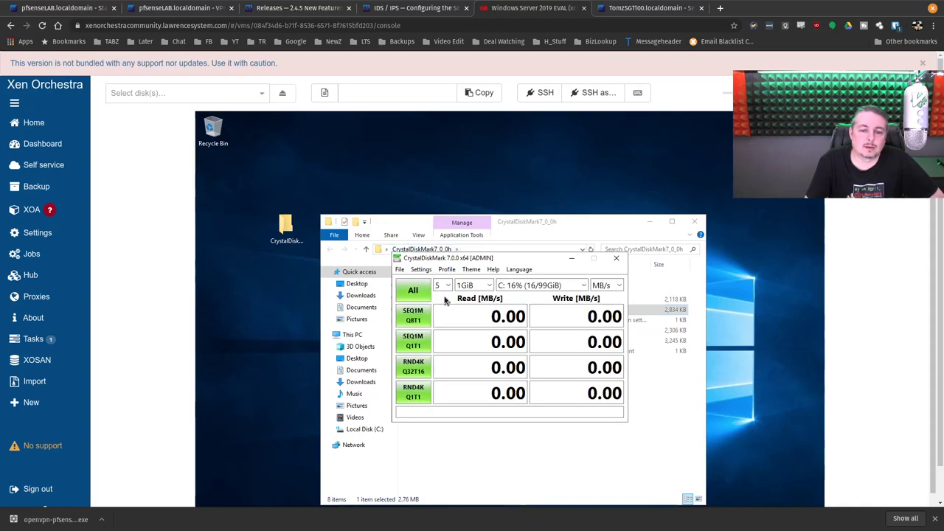
{"action": "left_click", "coordinate": [448, 285]}
{"action": "left_click", "coordinate": [439, 296]}
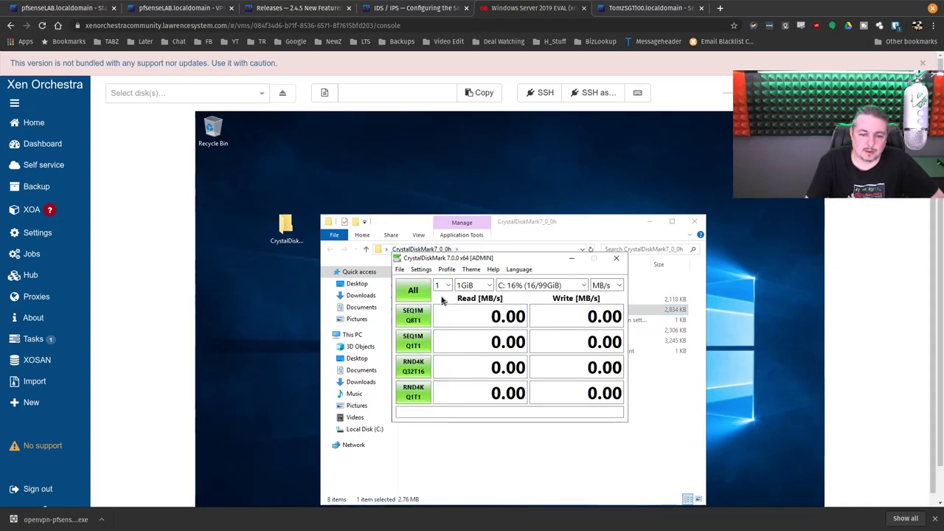
{"action": "left_click", "coordinate": [445, 286]}
{"action": "left_click", "coordinate": [439, 316]}
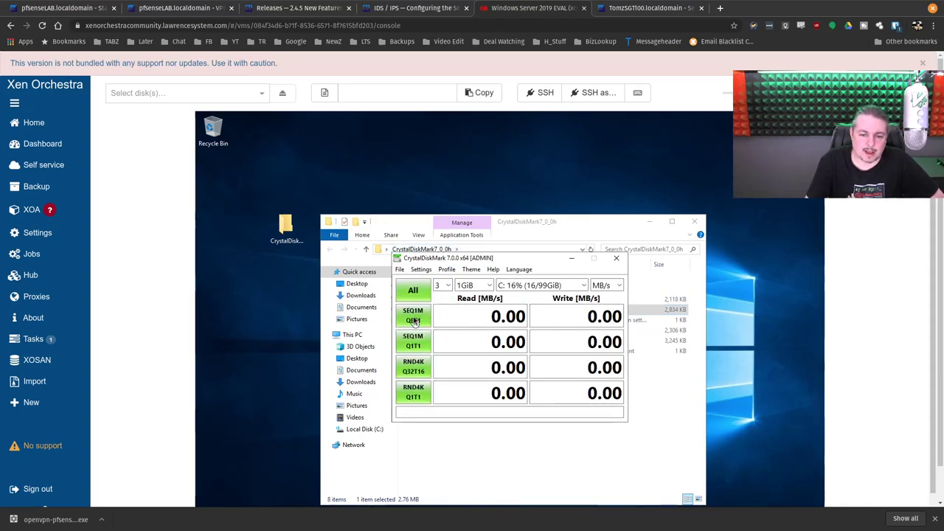
{"action": "left_click", "coordinate": [413, 291]}
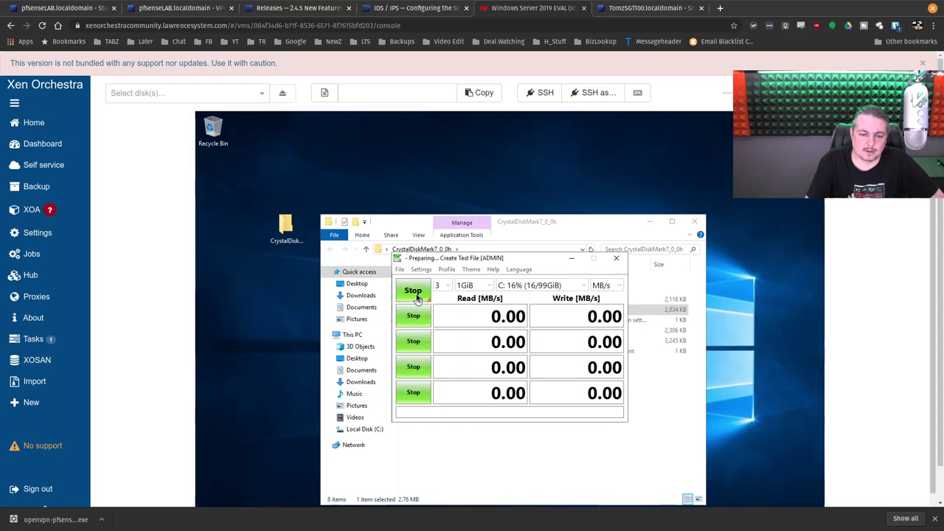
Step: Move the benchmark window into view, dismiss the unsupported-version banner, and return to running VMs
{"action": "left_click", "coordinate": [648, 221]}
{"action": "left_click_drag", "start_coordinate": [529, 261], "coordinate": [459, 184]}
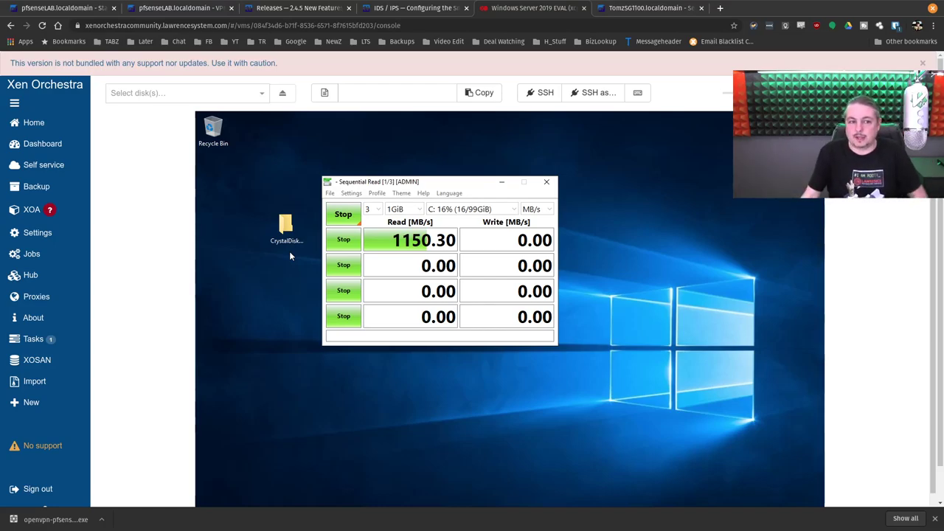
{"action": "left_click", "coordinate": [922, 65]}
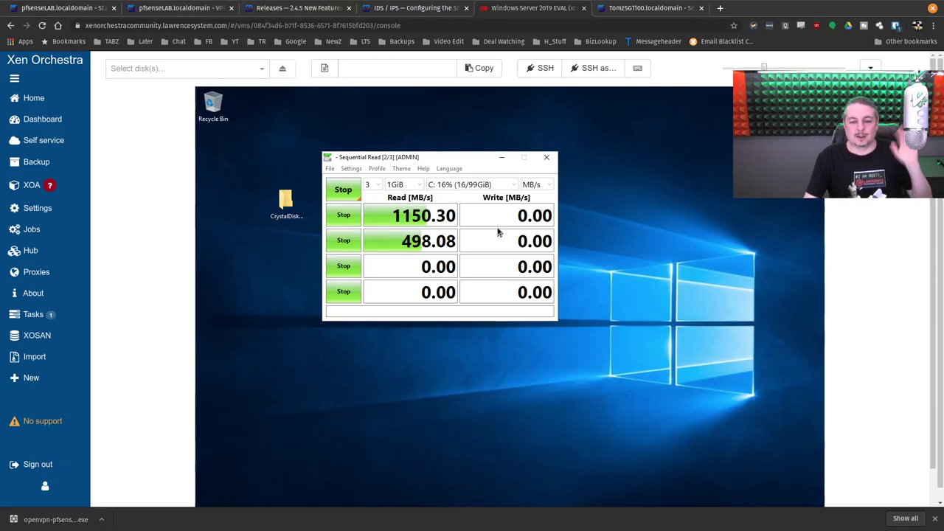
{"action": "mouse_move", "coordinate": [509, 222]}
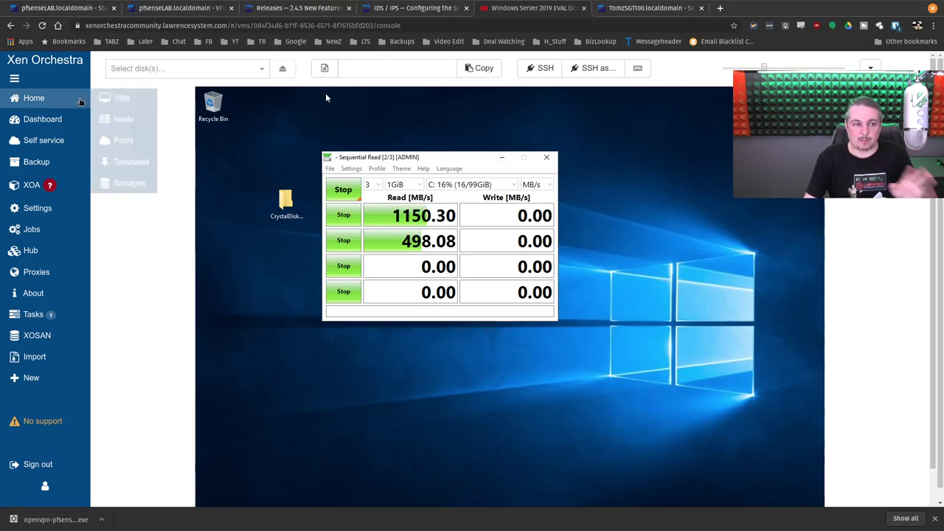
{"action": "left_click", "coordinate": [33, 98]}
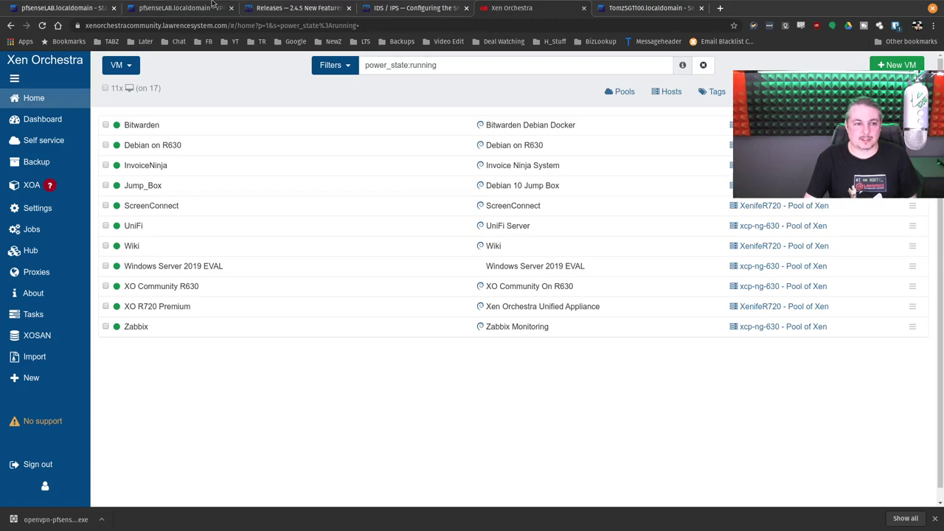
Step: Load the lab Xen Orchestra bookmark and open the WIndows 10 LAB Base console enlarged
{"action": "left_click", "coordinate": [364, 41]}
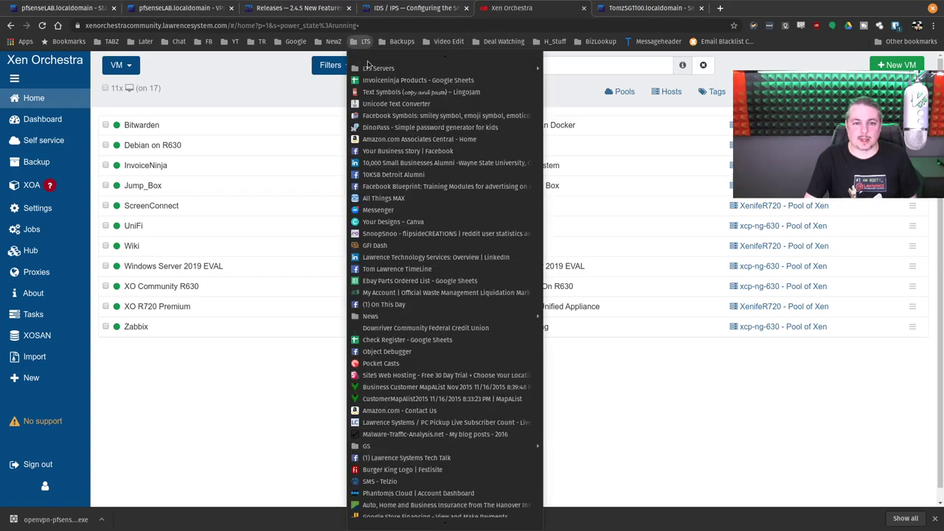
{"action": "mouse_move", "coordinate": [413, 68]}
{"action": "left_click", "coordinate": [616, 129]}
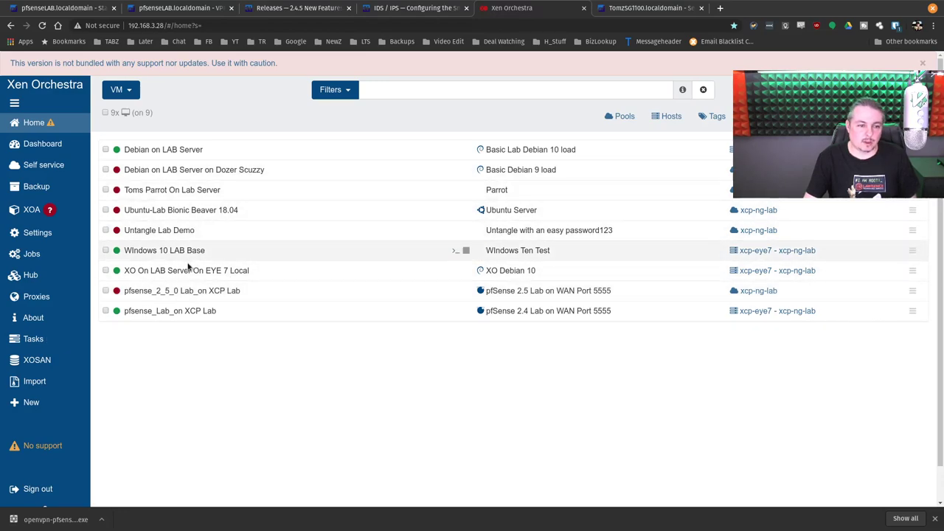
{"action": "left_click", "coordinate": [190, 251]}
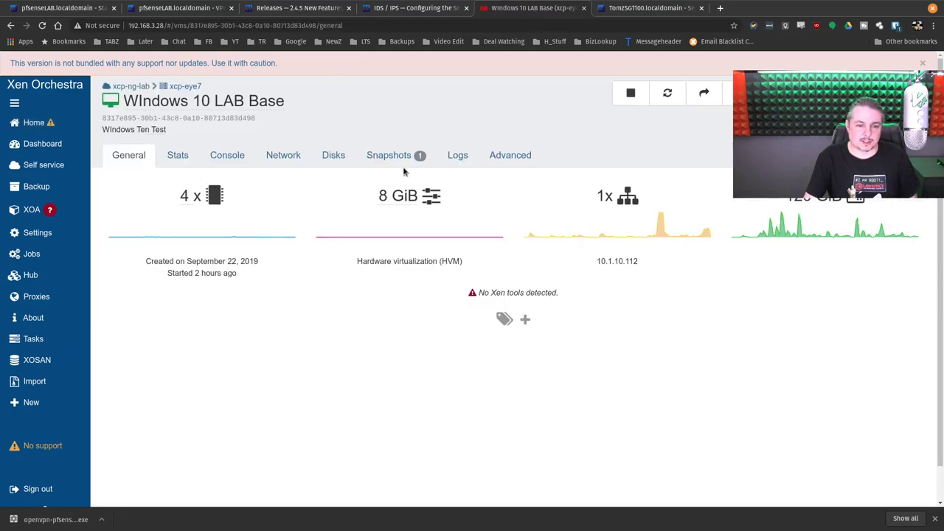
{"action": "left_click", "coordinate": [240, 163]}
{"action": "left_click", "coordinate": [870, 244]}
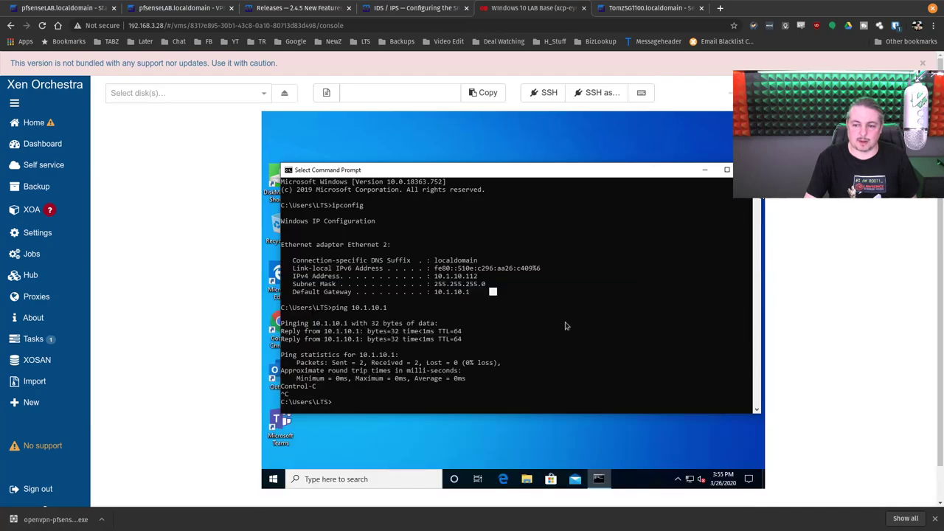
Step: Shut down Windows from Start > Power > Shut down and return to the VM list
{"action": "left_click", "coordinate": [273, 477]}
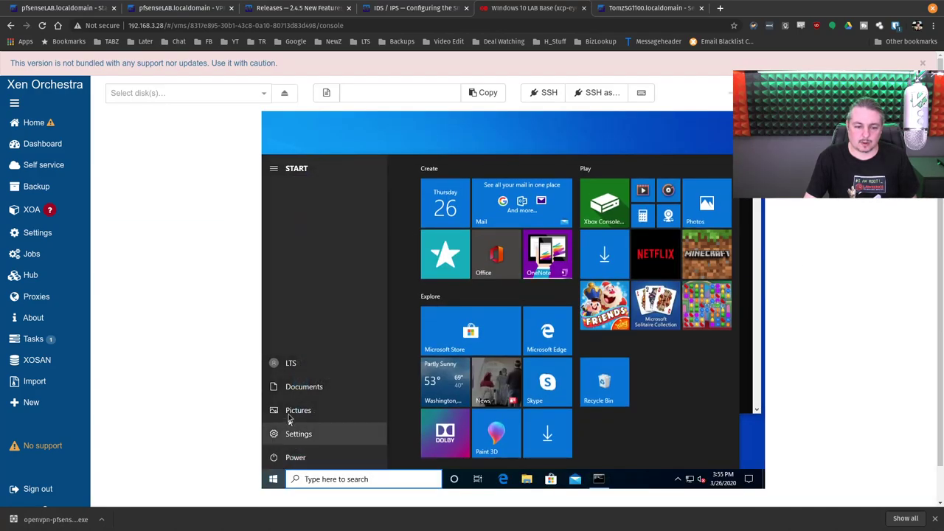
{"action": "left_click", "coordinate": [290, 455]}
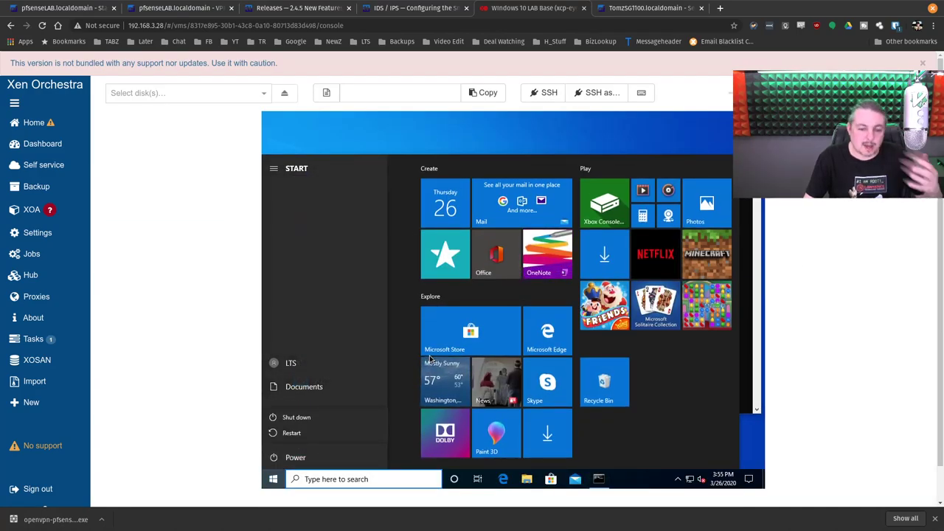
{"action": "left_click", "coordinate": [309, 456]}
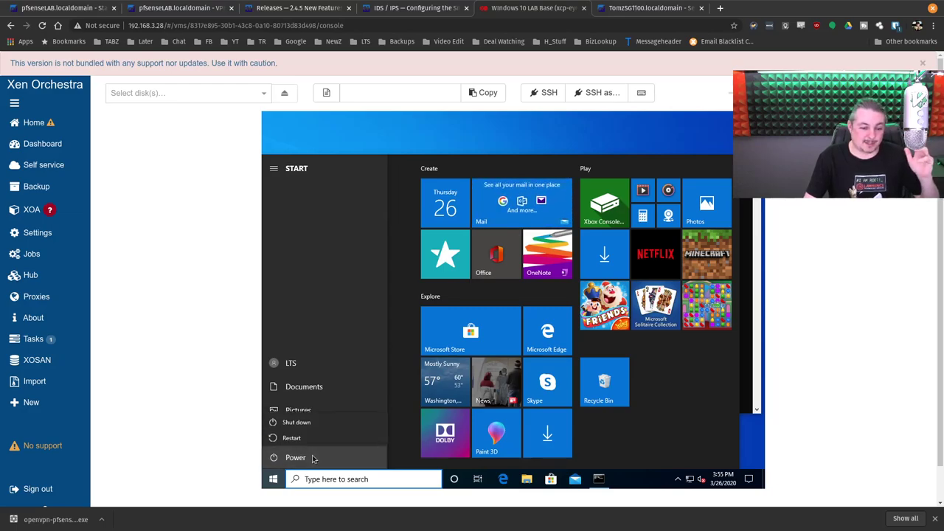
{"action": "left_click", "coordinate": [309, 457]}
{"action": "left_click", "coordinate": [295, 419]}
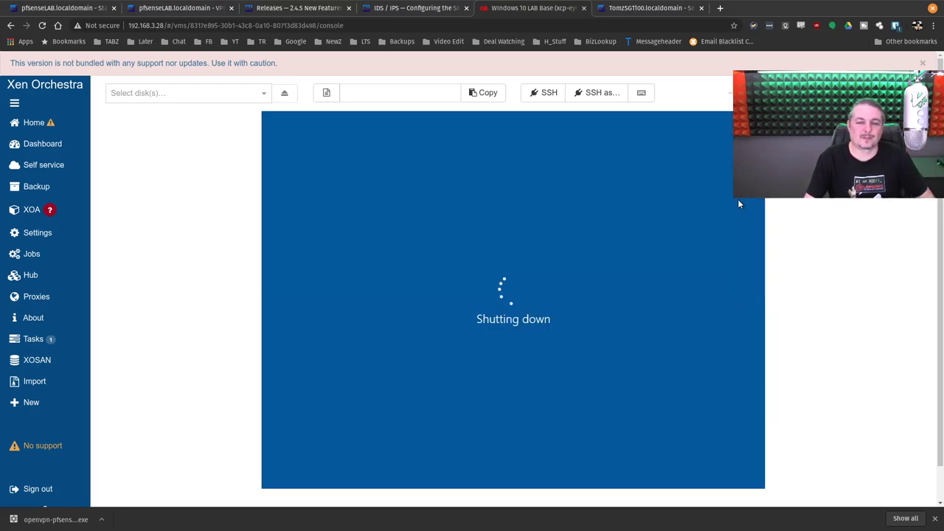
{"action": "scroll", "coordinate": [735, 354], "scroll_direction": "up", "scroll_amount": 2}
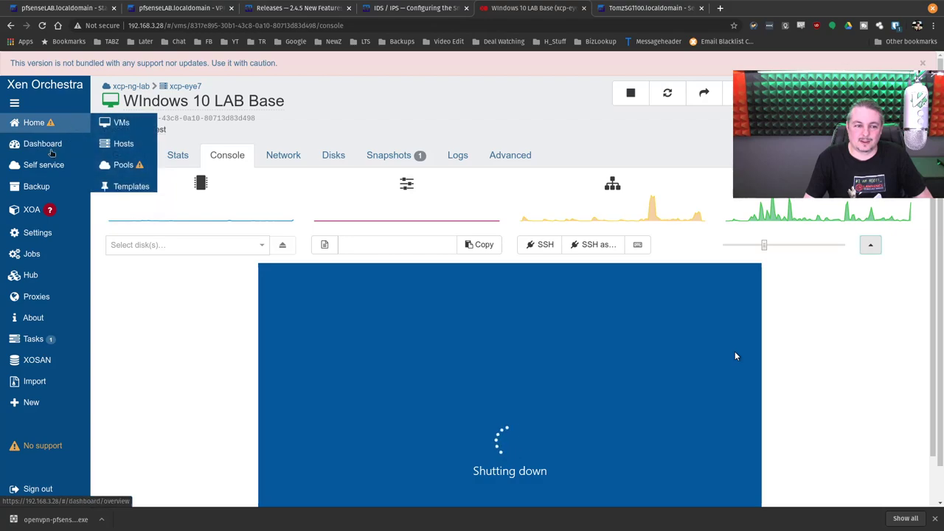
{"action": "left_click", "coordinate": [45, 126]}
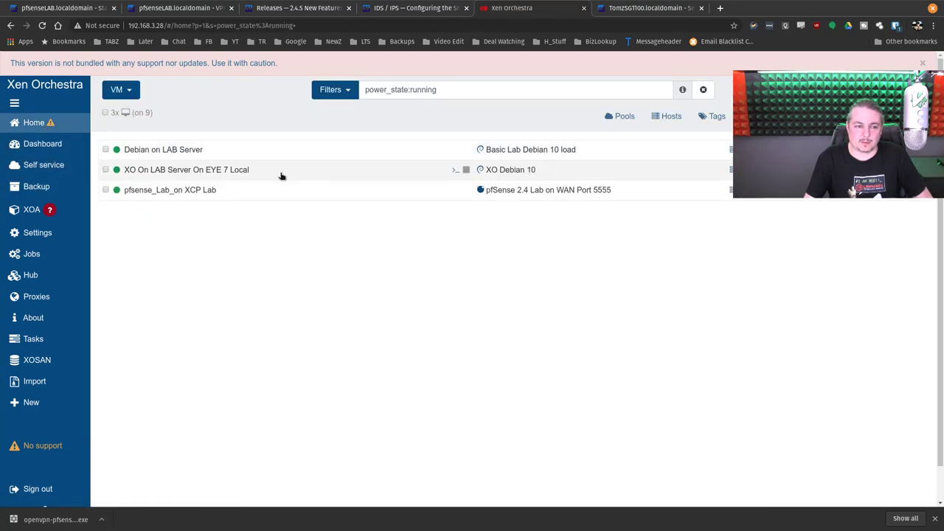
Step: Halt the pfsense_Lab_on XCP Lab VM via console option 6, confirming with y
{"action": "left_click", "coordinate": [264, 190]}
{"action": "left_click", "coordinate": [232, 153]}
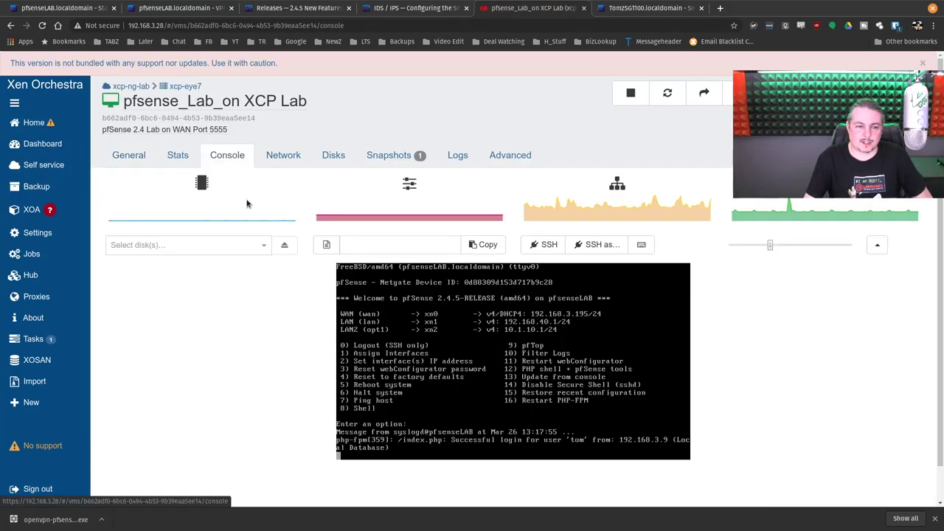
{"action": "key", "text": "Return"}
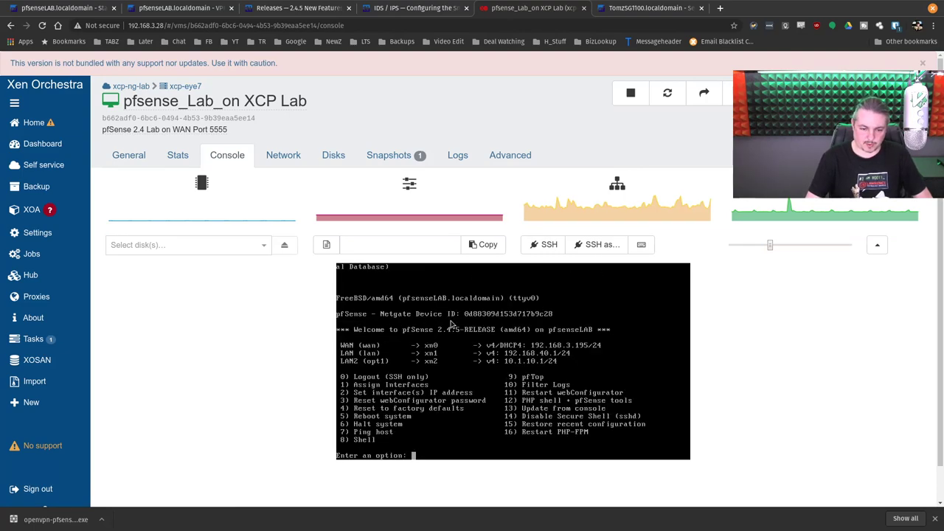
{"action": "type", "text": "6"}
{"action": "key", "text": "Return"}
{"action": "type", "text": "y"}
{"action": "key", "text": "Return"}
Step: Stop the Debian on LAB Server VM and return to the running VM list
{"action": "left_click", "coordinate": [89, 120]}
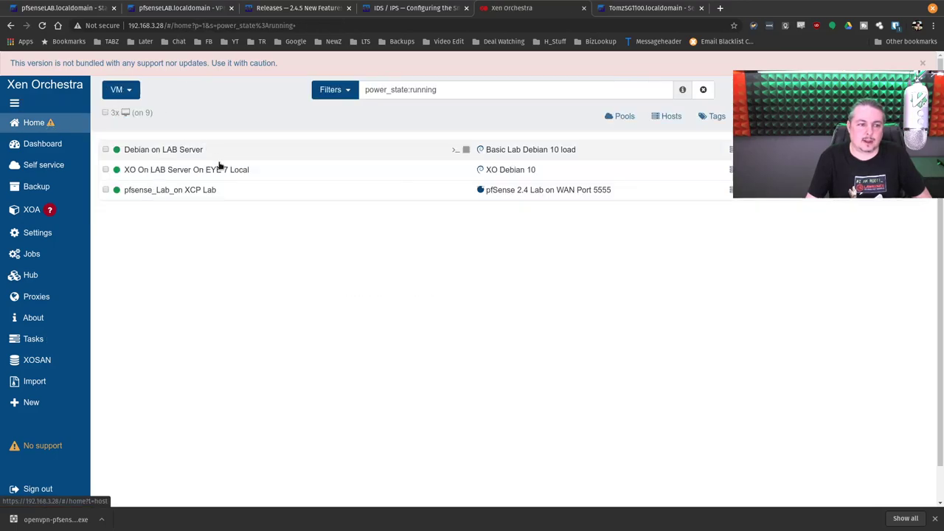
{"action": "left_click", "coordinate": [217, 156]}
{"action": "left_click", "coordinate": [630, 93]}
{"action": "left_click", "coordinate": [550, 143]}
{"action": "left_click", "coordinate": [227, 156]}
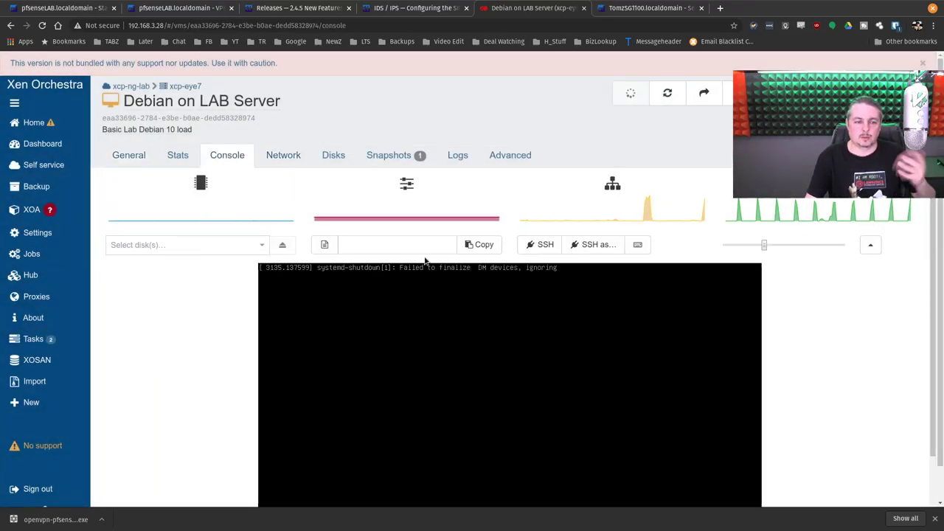
{"action": "left_click", "coordinate": [33, 122]}
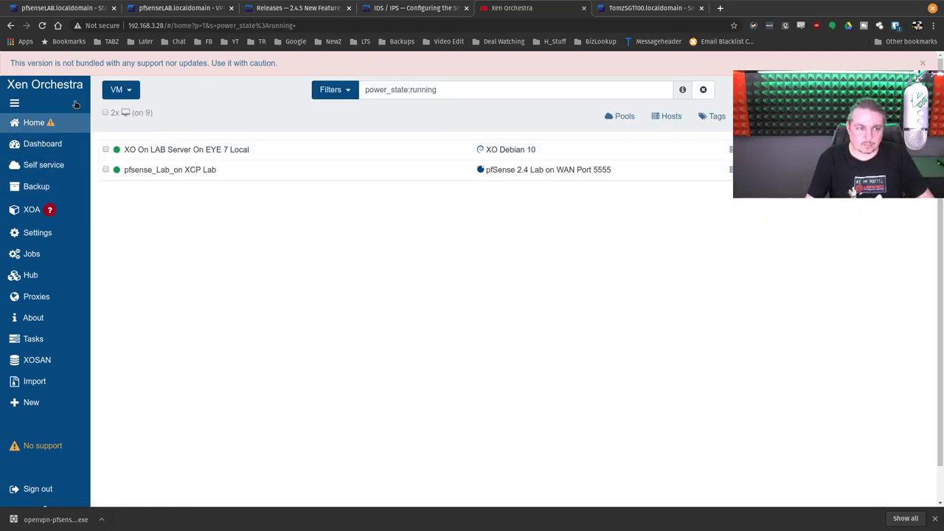
Step: Open host xcp-eye7 (192.168.3.206) and view its 8 pending patches
{"action": "mouse_move", "coordinate": [91, 131]}
{"action": "left_click", "coordinate": [122, 141]}
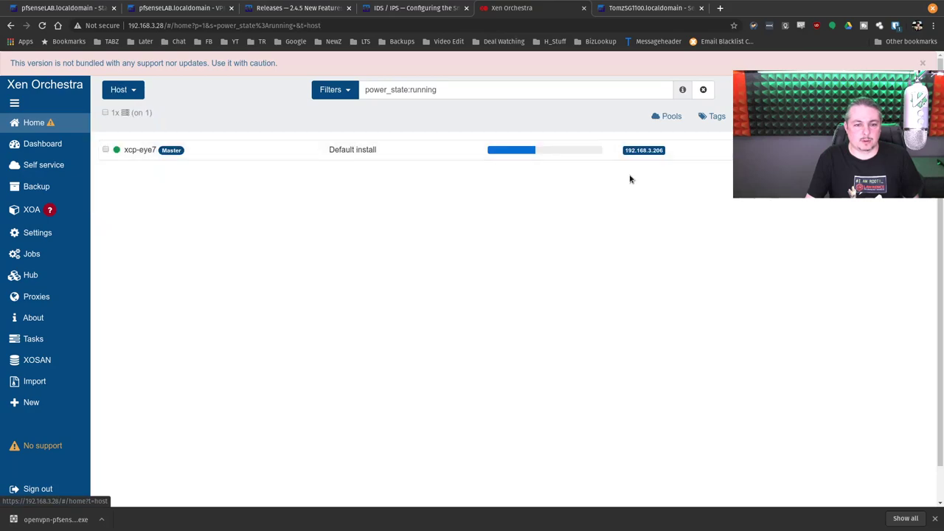
{"action": "left_click_drag", "start_coordinate": [624, 152], "coordinate": [663, 155]}
{"action": "left_click", "coordinate": [664, 155]}
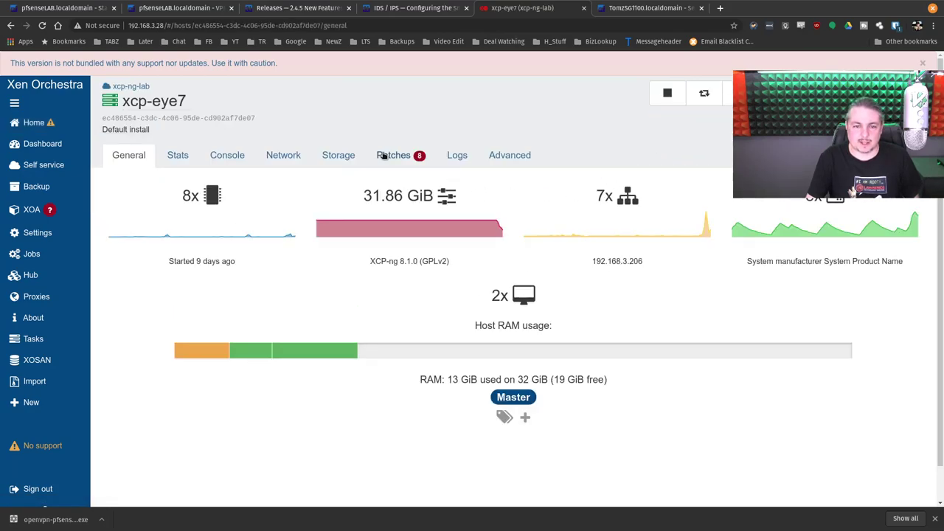
{"action": "left_click", "coordinate": [392, 155]}
Step: In Terminal, ssh as root to 192.168.3.206, correcting the mistyped .208 address
{"action": "key", "text": "super"}
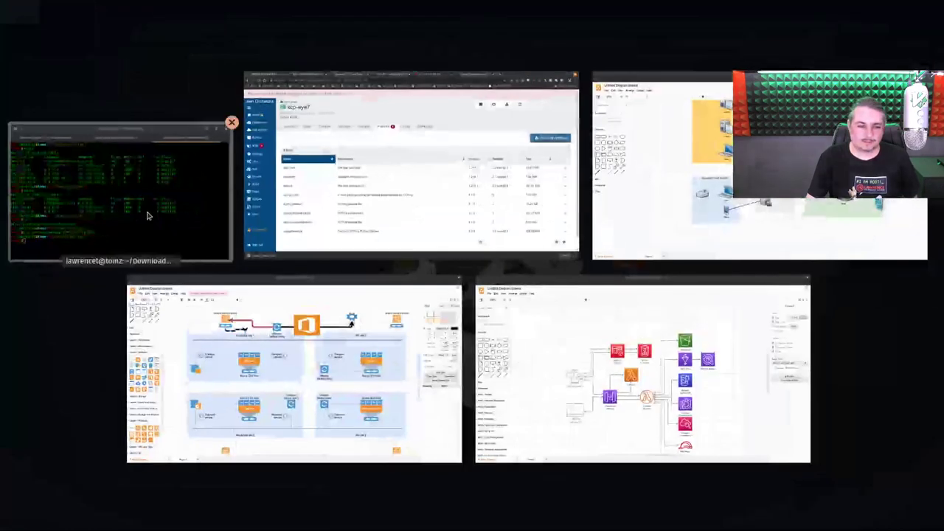
{"action": "left_click", "coordinate": [141, 206]}
{"action": "type", "text": "ssh r"}
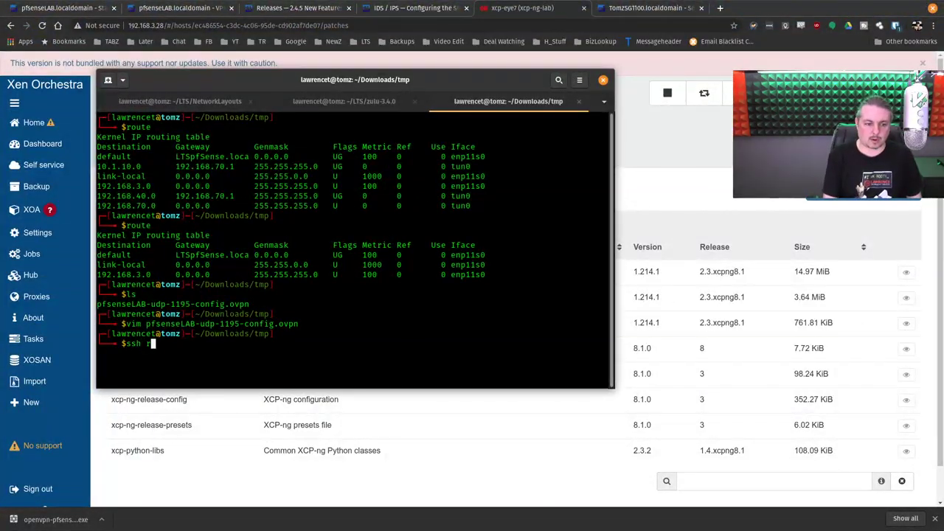
{"action": "type", "text": "oot@192.168.3.208"}
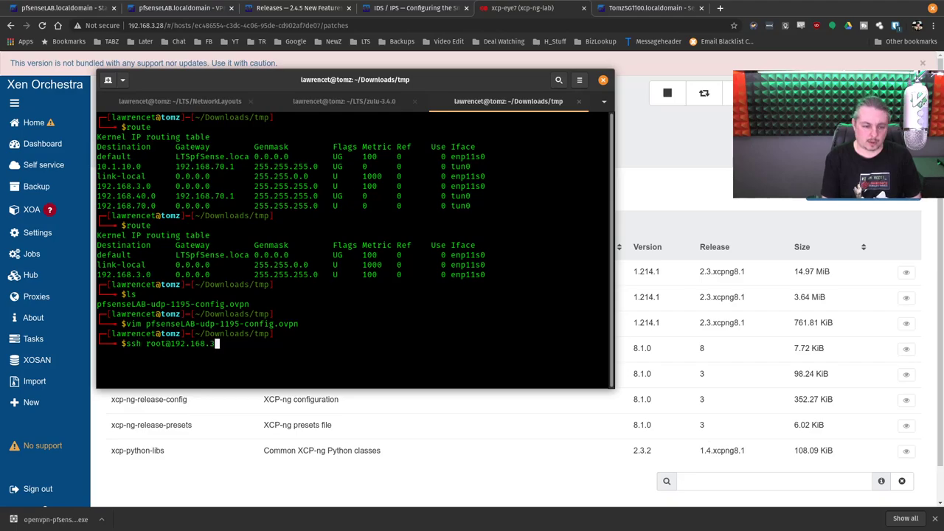
{"action": "key", "text": "Return"}
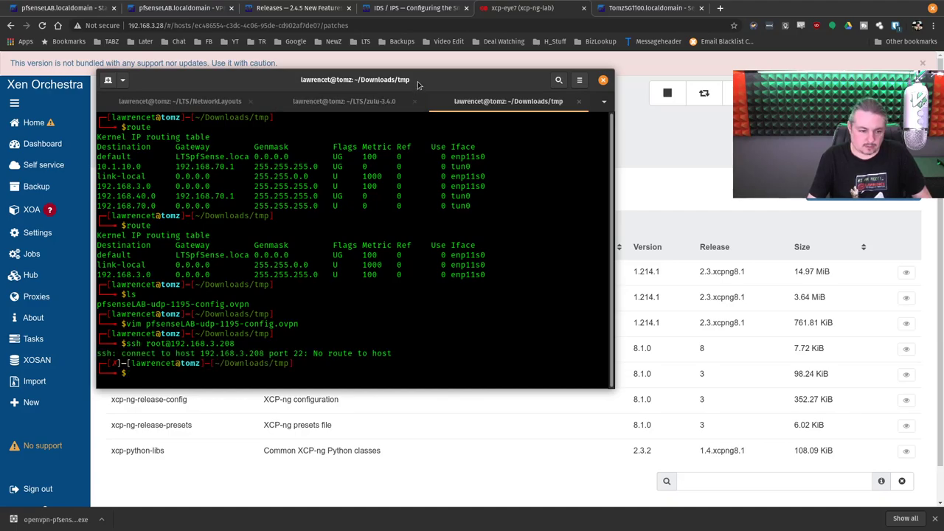
{"action": "key", "text": "Up"}
{"action": "key", "text": "BackSpace"}
{"action": "type", "text": "6"}
{"action": "key", "text": "Return"}
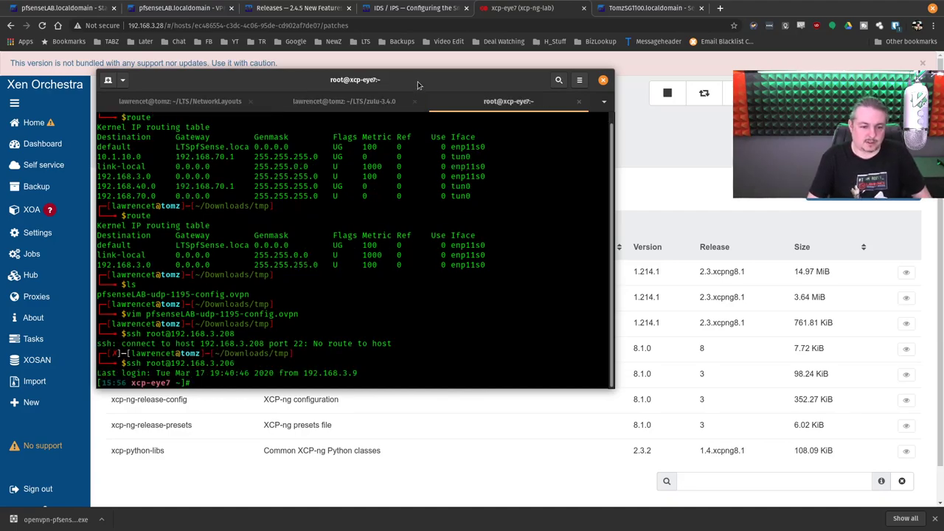
Step: Run 'yum update' and answer y to install the 8 package updates
{"action": "type", "text": "yum uypda"}
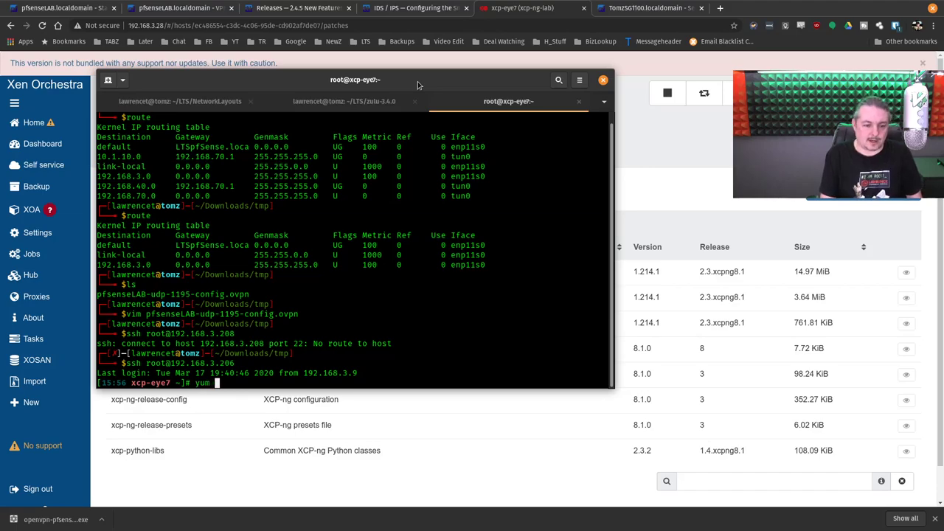
{"action": "key", "text": "BackSpace"}
{"action": "key", "text": "BackSpace"}
{"action": "key", "text": "BackSpace"}
{"action": "key", "text": "BackSpace"}
{"action": "key", "text": "BackSpace"}
{"action": "type", "text": "yum update"}
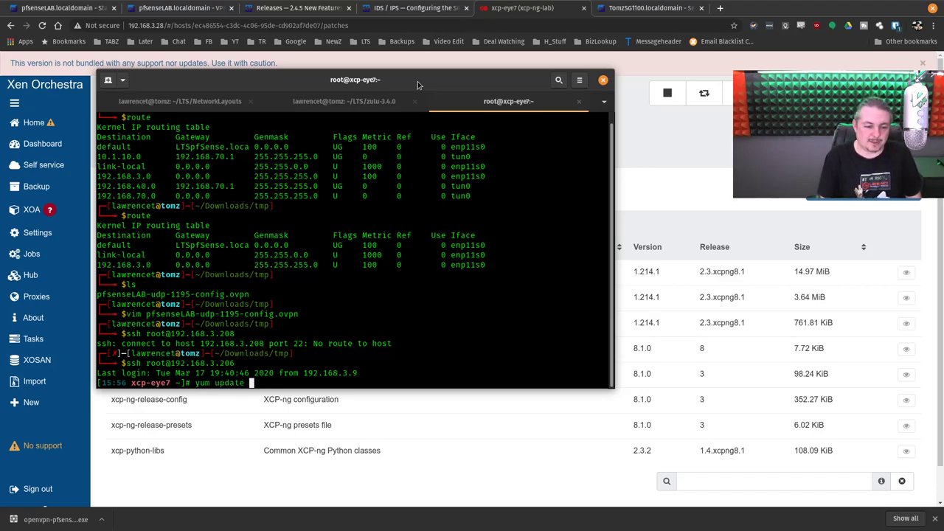
{"action": "key", "text": "Return"}
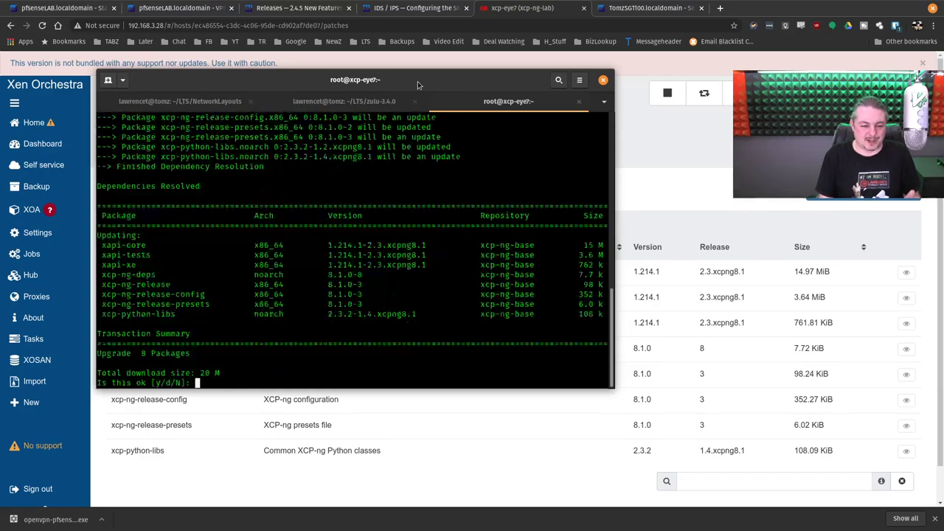
{"action": "type", "text": "y"}
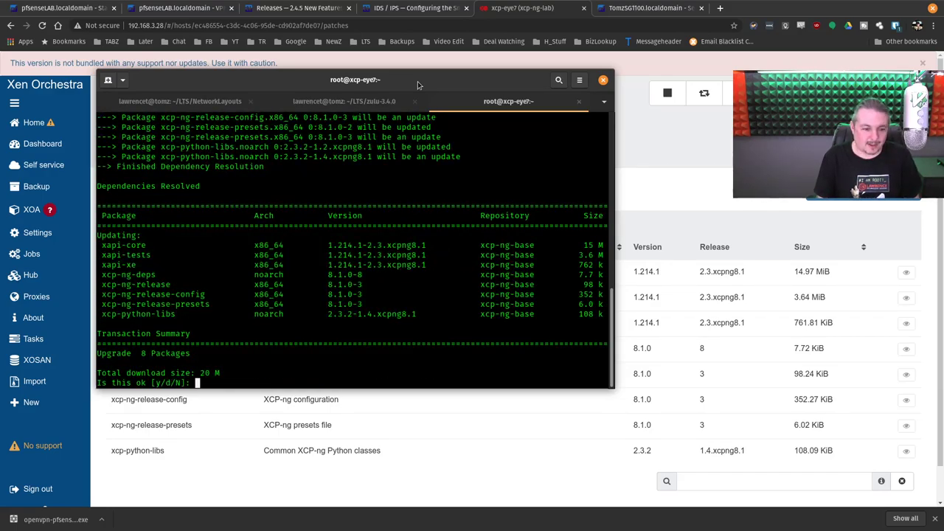
{"action": "key", "text": "Return"}
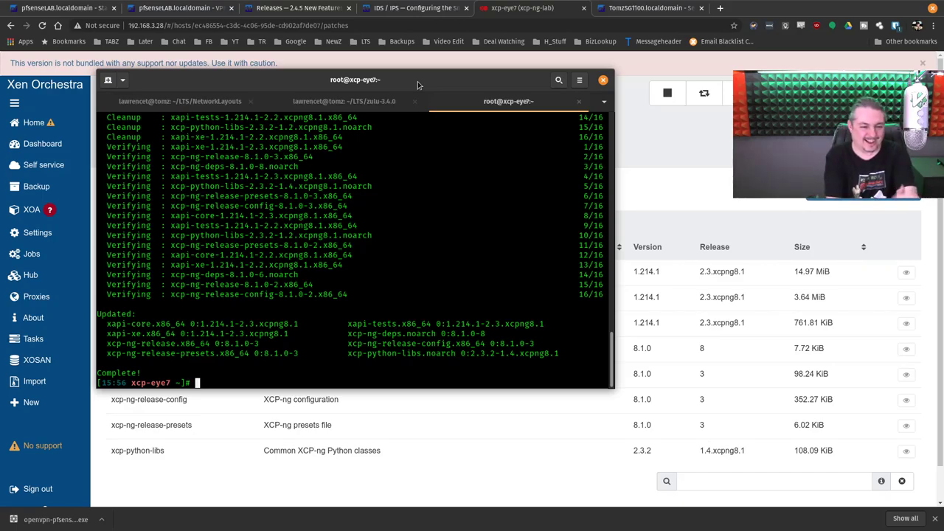
{"action": "key", "text": "Up"}
Step: Clear the recalled command and let yum finish with the Updated list and Complete!
{"action": "key", "text": "Down"}
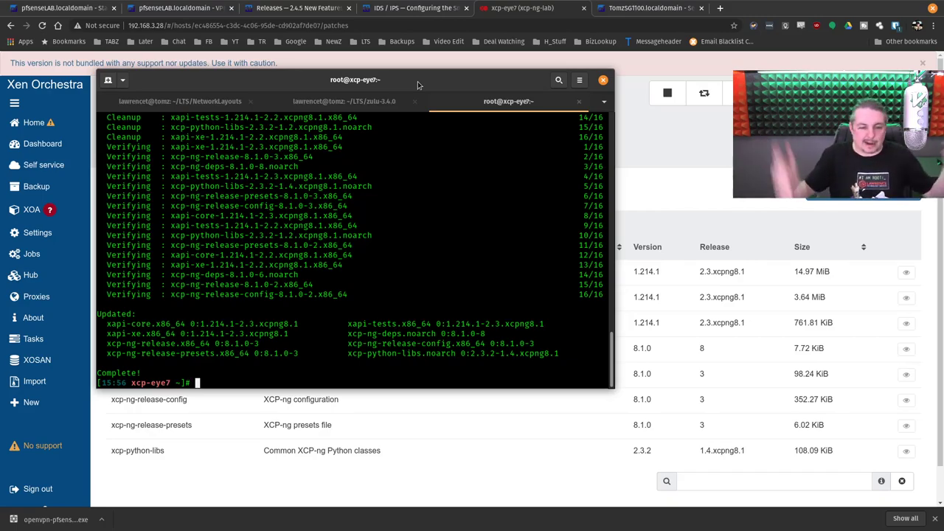
{"action": "left_click_drag", "start_coordinate": [449, 80], "coordinate": [608, 71]}
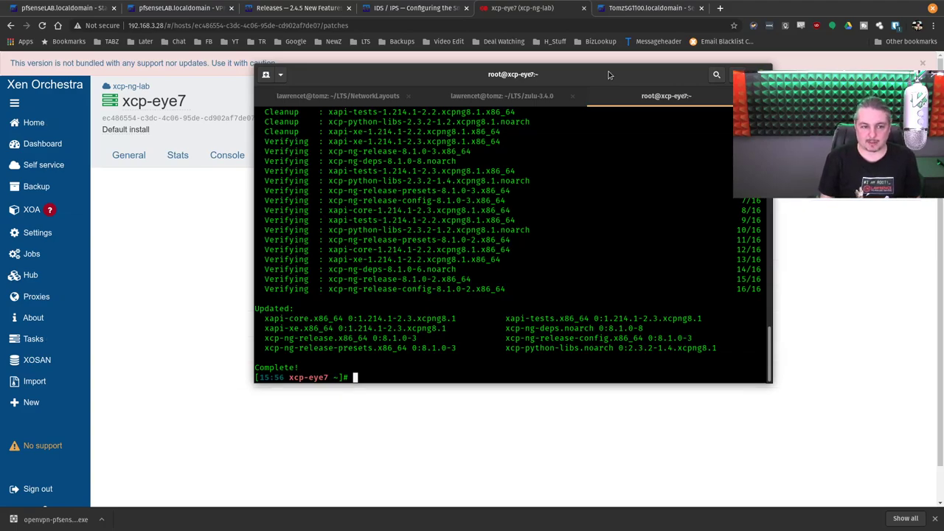
Step: Launch xsconsole and log in as root to list VMs running on this host
{"action": "type", "text": "shutdown"}
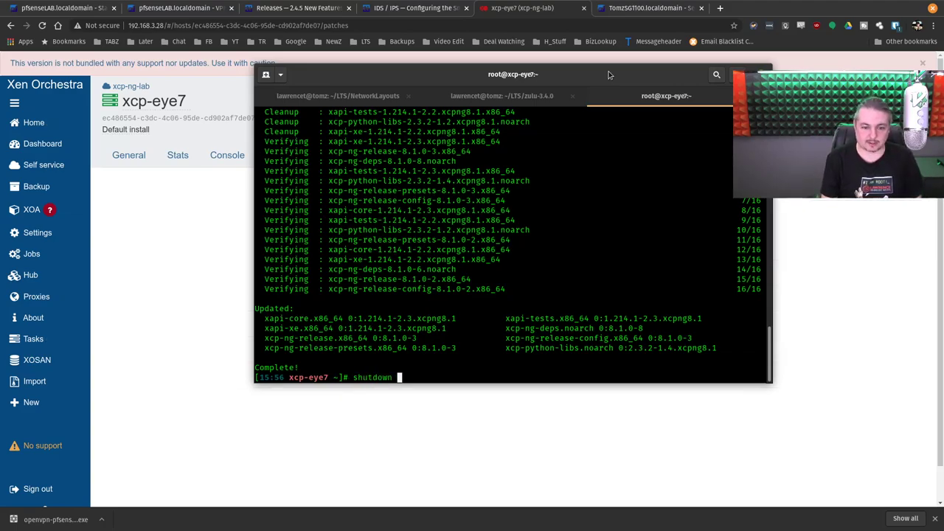
{"action": "key", "text": "BackSpace"}
{"action": "key", "text": "BackSpace"}
{"action": "key", "text": "BackSpace"}
{"action": "key", "text": "BackSpace"}
{"action": "key", "text": "BackSpace"}
{"action": "key", "text": "BackSpace"}
{"action": "key", "text": "BackSpace"}
{"action": "key", "text": "BackSpace"}
{"action": "key", "text": "BackSpace"}
{"action": "type", "text": "xsconsole"}
{"action": "key", "text": "Return"}
{"action": "key", "text": "Down"}
{"action": "key", "text": "Down"}
{"action": "key", "text": "Down"}
{"action": "key", "text": "Down"}
{"action": "key", "text": "Up"}
{"action": "key", "text": "Return"}
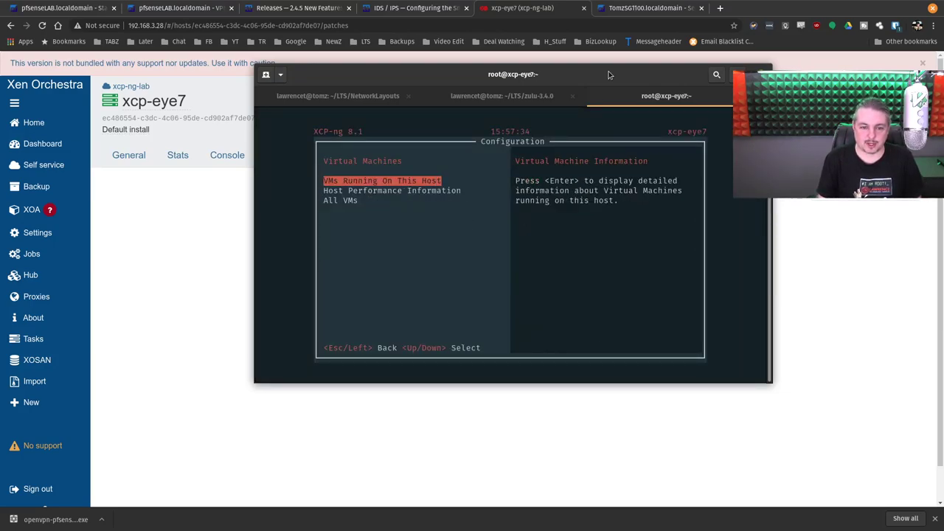
{"action": "key", "text": "Return"}
{"action": "key", "text": "Return"}
{"action": "key", "text": "Return"}
{"action": "type", "text": "************"}
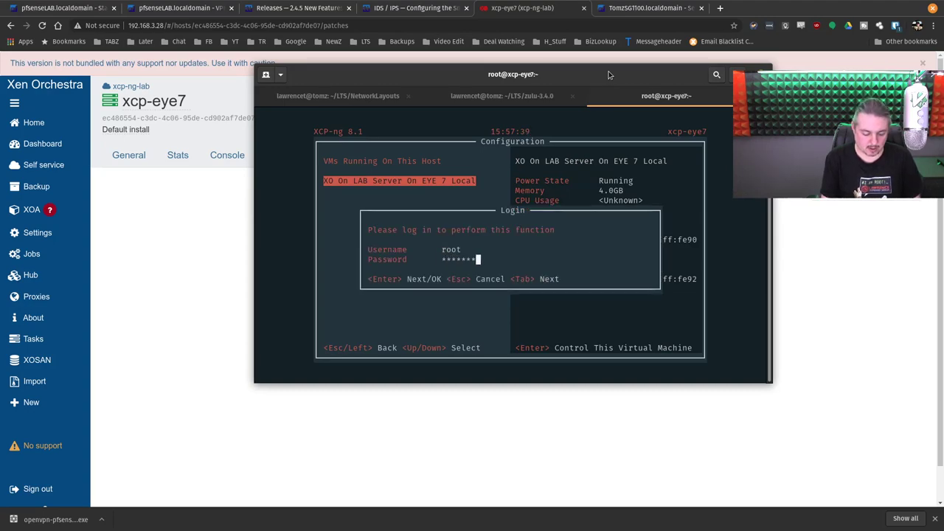
{"action": "type", "text": "*****"}
{"action": "key", "text": "Return"}
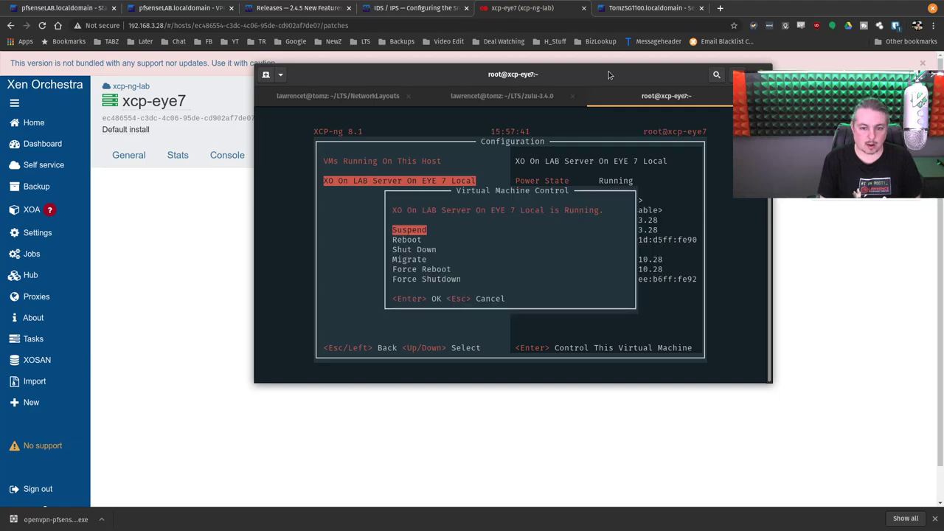
Step: Shut down the XO On LAB Server On EYE 7 Local VM, confirm with F8, and quit xsconsole
{"action": "key", "text": "Down"}
{"action": "key", "text": "Down"}
{"action": "key", "text": "Return"}
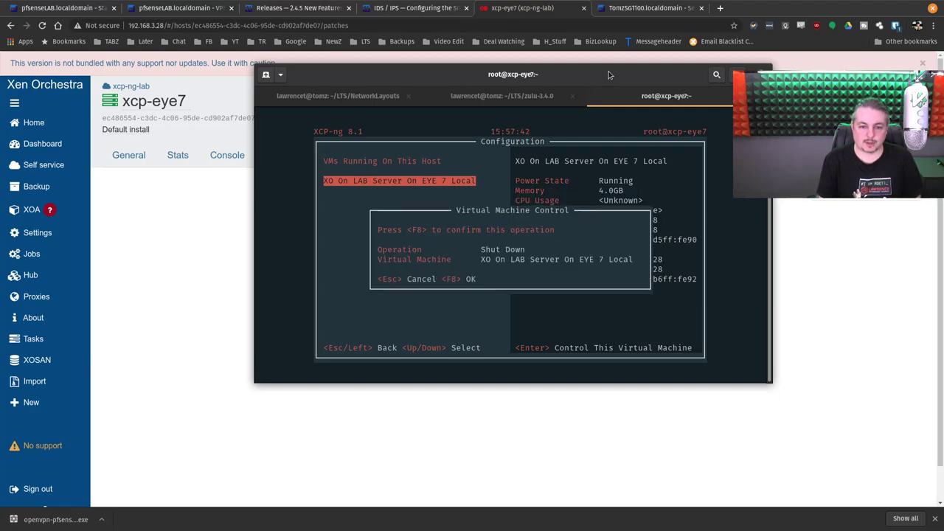
{"action": "key", "text": "F8"}
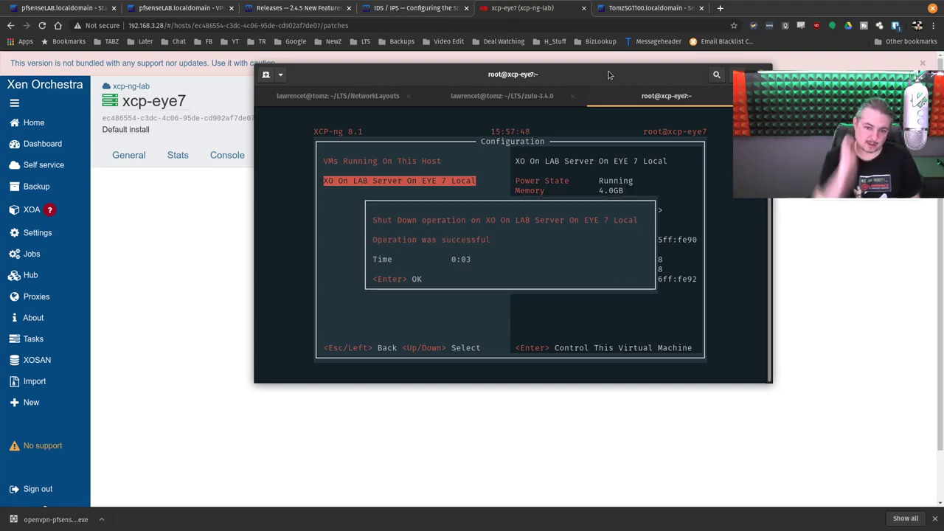
{"action": "key", "text": "Return"}
{"action": "key", "text": "Escape"}
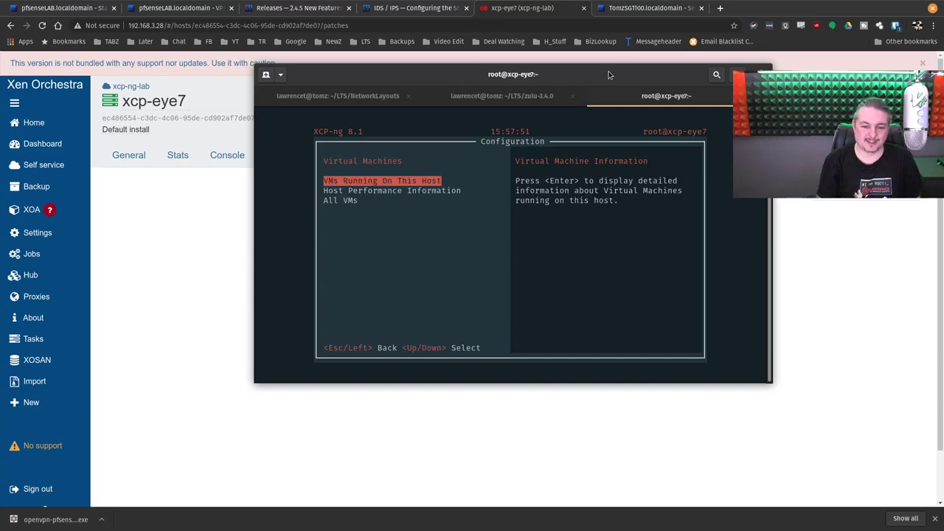
{"action": "key", "text": "Escape"}
{"action": "key", "text": "Escape"}
{"action": "key", "text": "ctrl+c"}
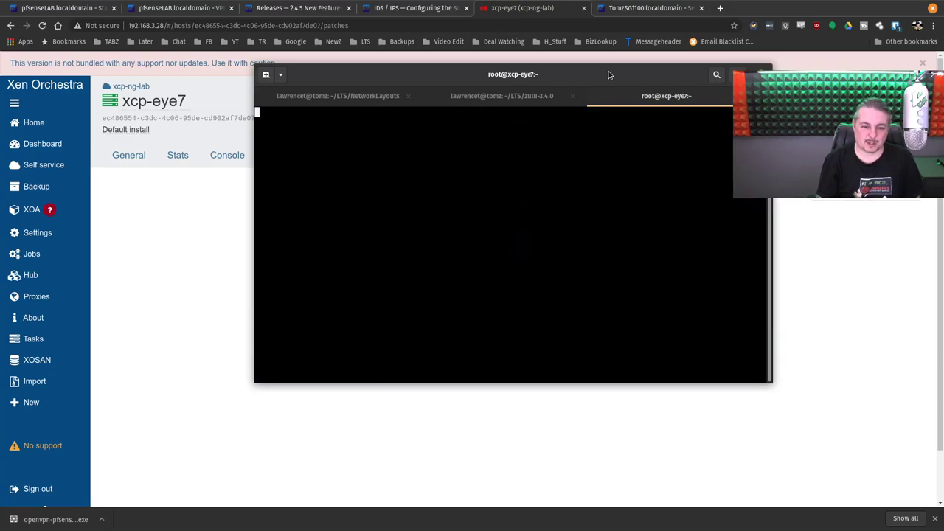
Step: Reboot the xcp-eye7 host with 'shutdown -r now'
{"action": "type", "text": "shutdown -r now"}
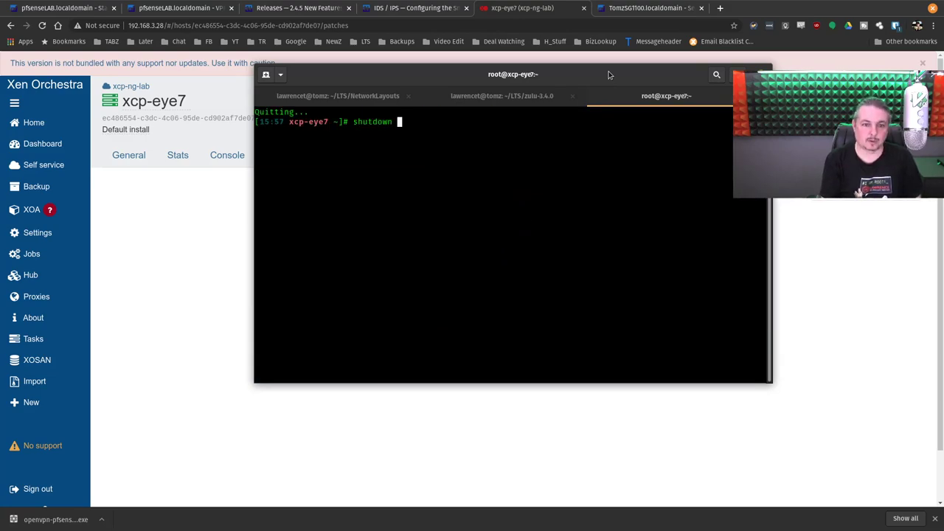
{"action": "key", "text": "Return"}
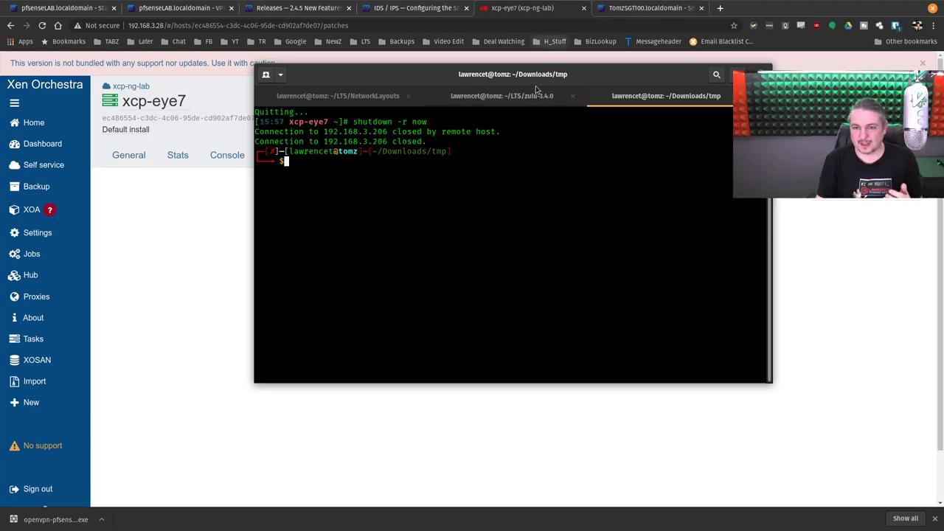
{"action": "left_click_drag", "start_coordinate": [542, 75], "coordinate": [540, 85]}
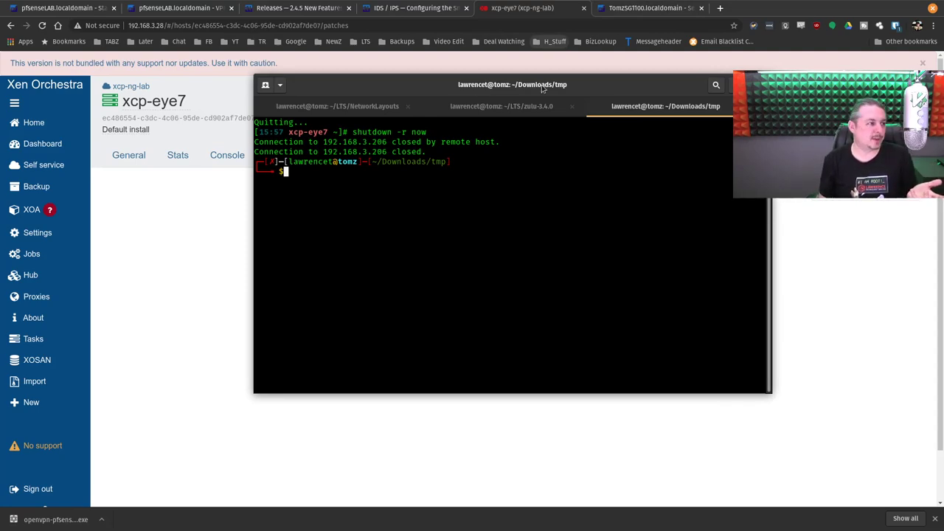
Step: Run time and date to note the current time, then clear a partly typed ping command
{"action": "type", "text": "time"}
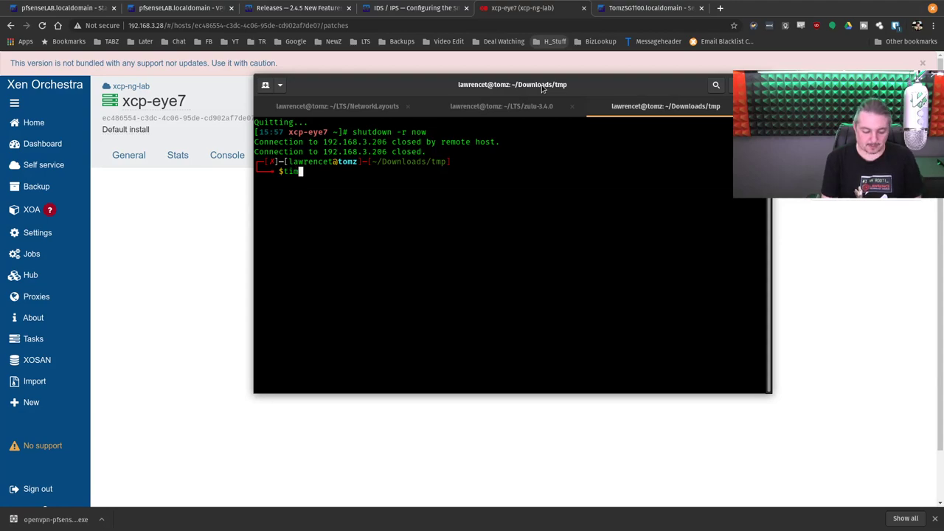
{"action": "key", "text": "Return"}
{"action": "type", "text": "date"}
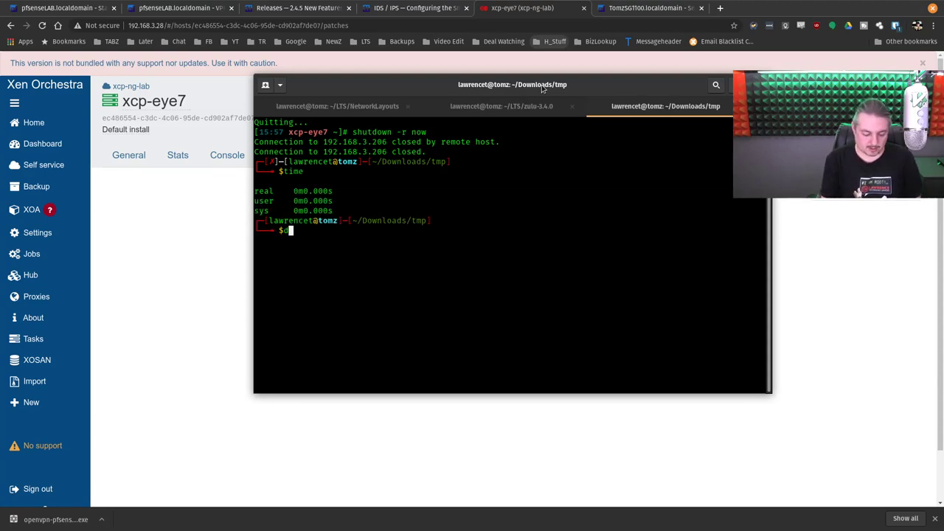
{"action": "key", "text": "Return"}
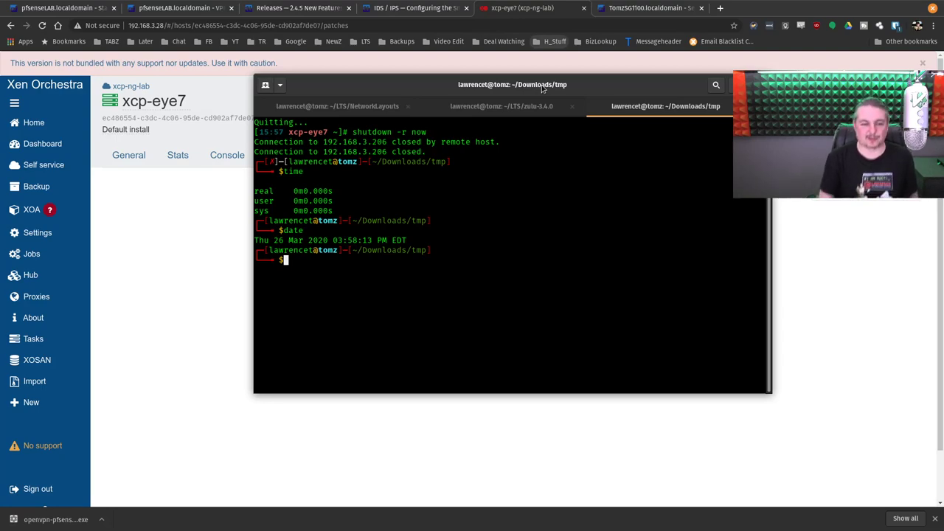
{"action": "key", "text": "Up"}
{"action": "key", "text": "BackSpace"}
{"action": "key", "text": "BackSpace"}
{"action": "key", "text": "BackSpace"}
{"action": "key", "text": "BackSpace"}
{"action": "type", "text": "ing"}
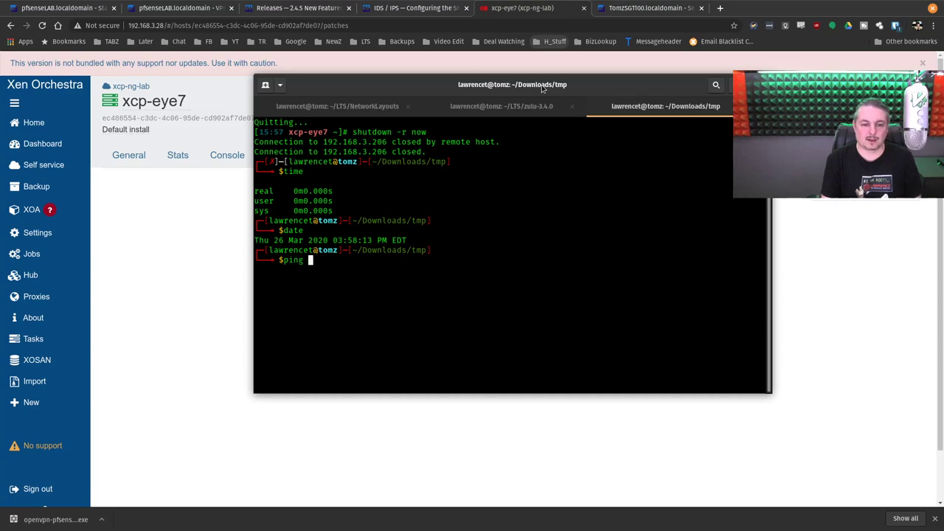
{"action": "key", "text": "BackSpace"}
{"action": "key", "text": "BackSpace"}
{"action": "key", "text": "BackSpace"}
{"action": "key", "text": "BackSpace"}
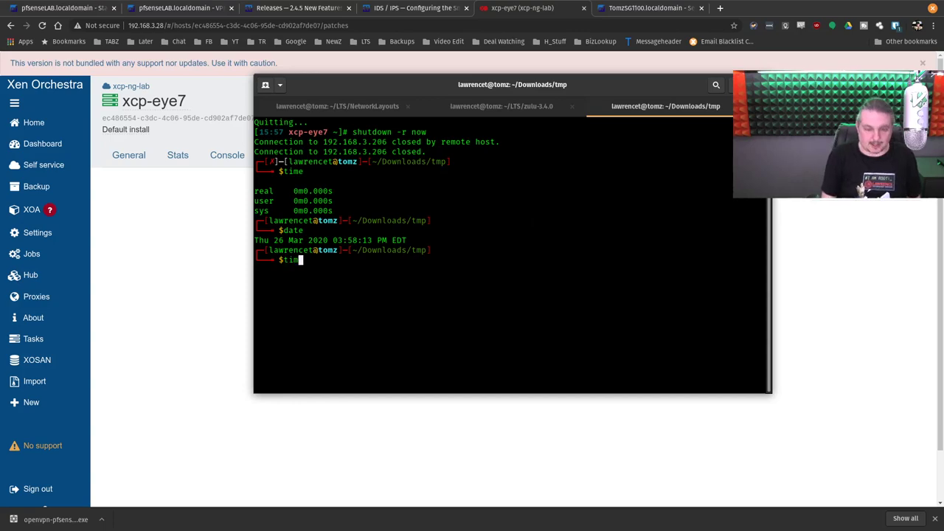
{"action": "type", "text": "ssh root@192.168.3.206"}
{"action": "key", "text": "Return"}
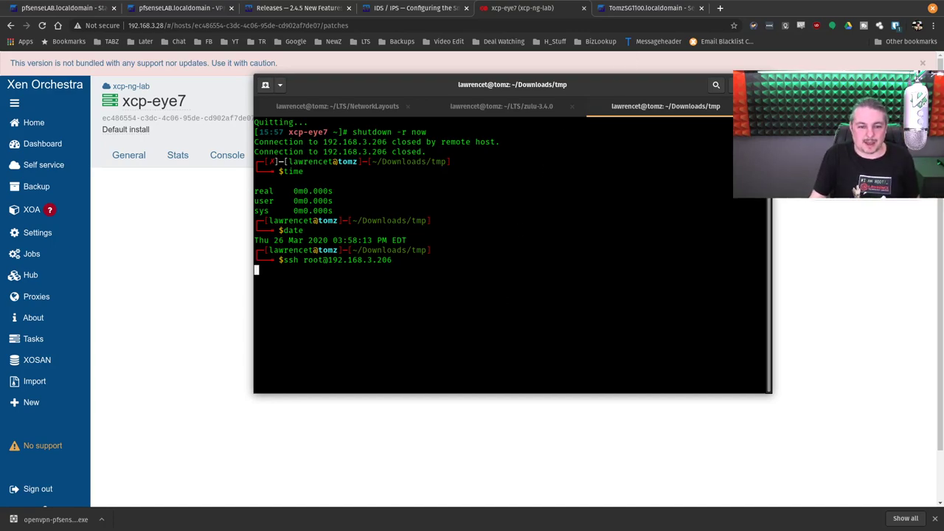
{"action": "key", "text": "ctrl+c"}
{"action": "type", "text": "date"}
{"action": "key", "text": "Return"}
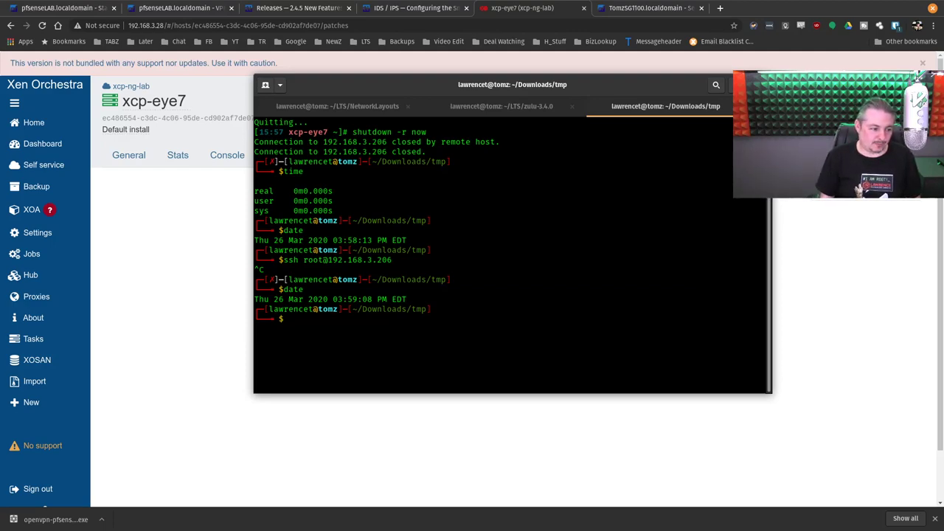
{"action": "type", "text": "date"}
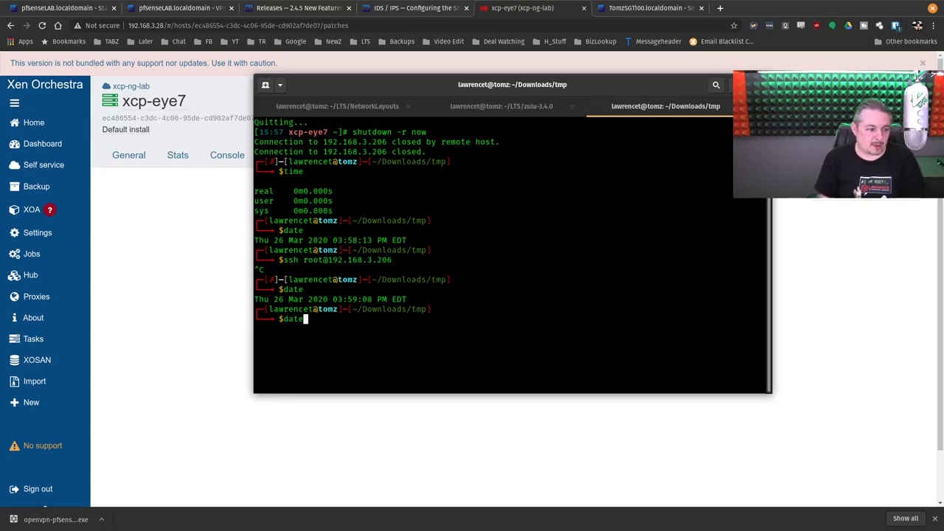
{"action": "key", "text": "Up"}
{"action": "key", "text": "Up"}
{"action": "key", "text": "Return"}
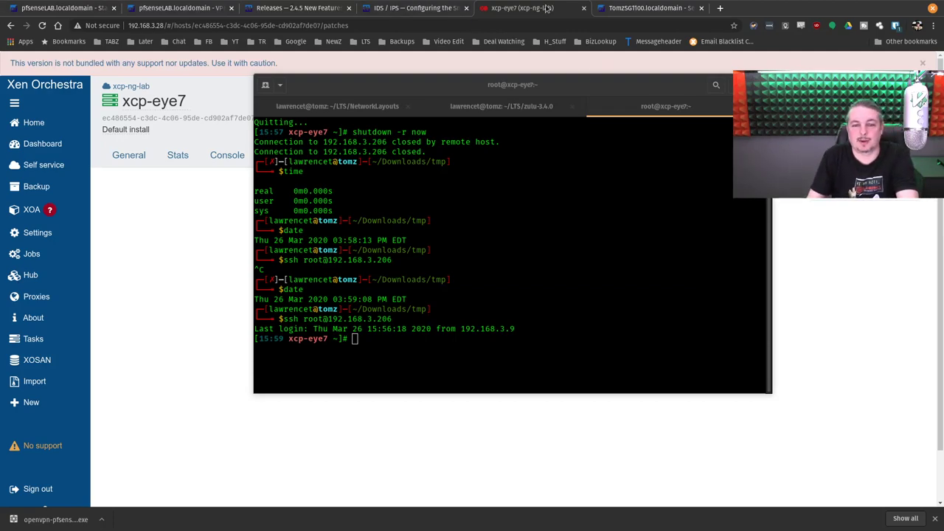
Step: Switch to the Xen Orchestra Community instance via the LTS > LTS Servers bookmark
{"action": "left_click", "coordinate": [557, 11]}
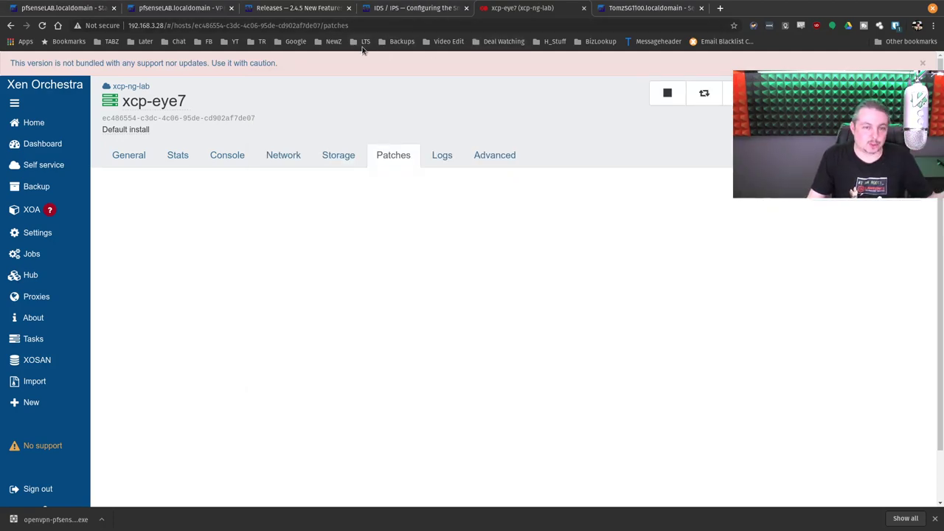
{"action": "left_click", "coordinate": [364, 41]}
{"action": "mouse_move", "coordinate": [372, 66]}
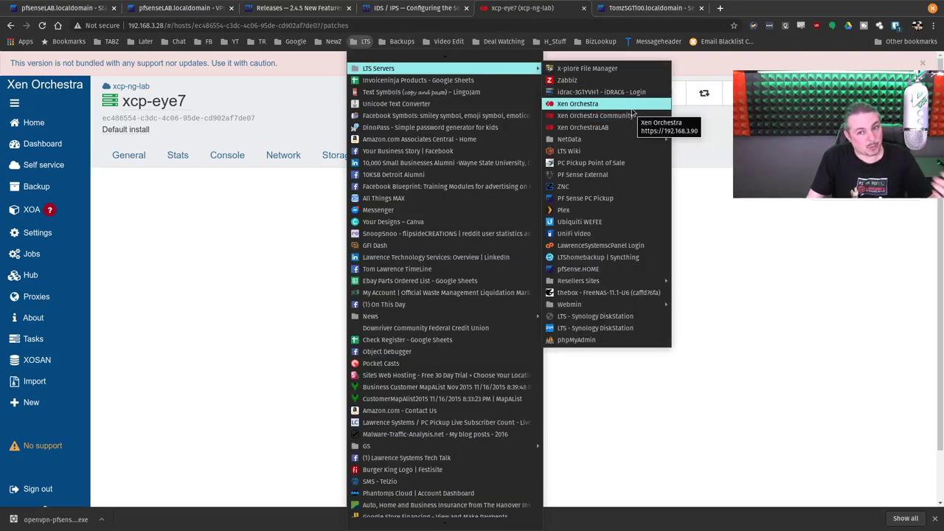
{"action": "left_click", "coordinate": [632, 116]}
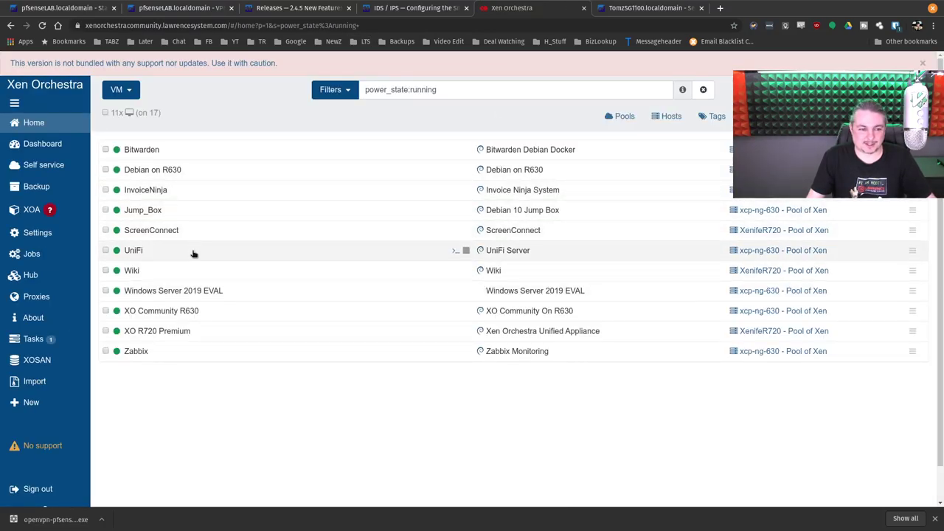
Step: View the Windows Server 2019 EVAL console's CrystalDiskMark results, dismiss the warning banner, then show Tasks
{"action": "left_click", "coordinate": [202, 290]}
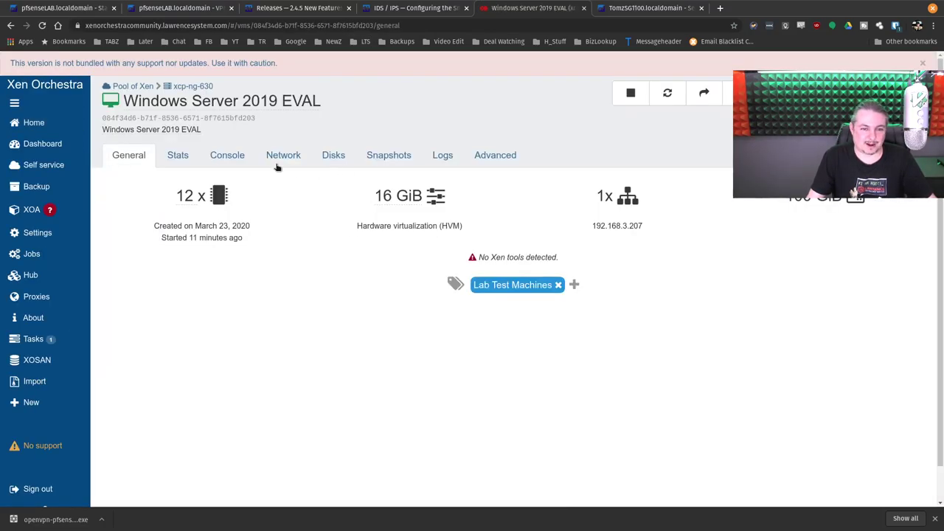
{"action": "left_click", "coordinate": [227, 156]}
{"action": "scroll", "coordinate": [806, 231], "scroll_direction": "down", "scroll_amount": 2}
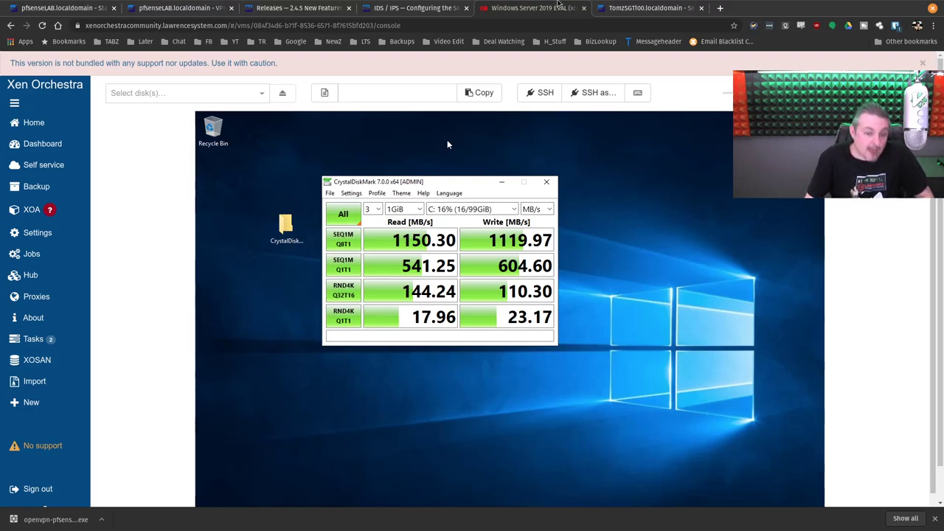
{"action": "left_click", "coordinate": [922, 63]}
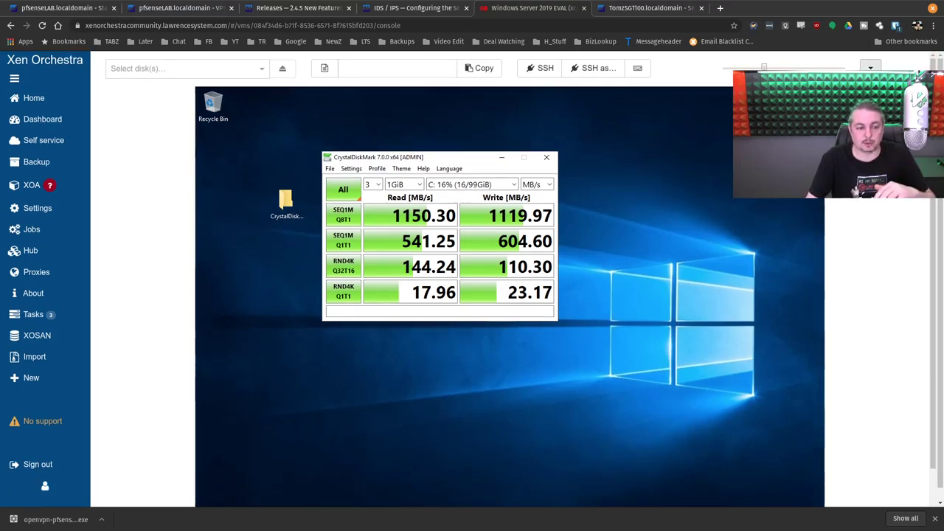
{"action": "left_click", "coordinate": [78, 314]}
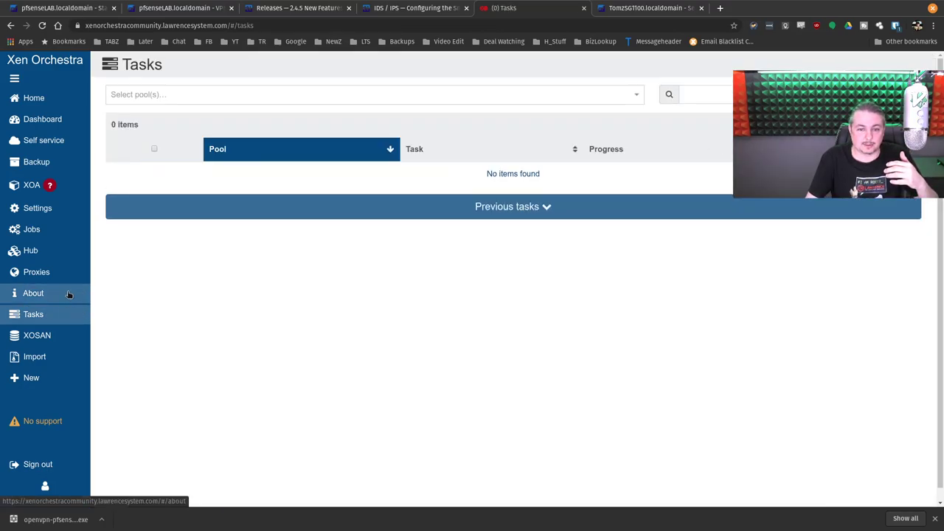
Step: Go back to the Windows Server 2019 EVAL VM and view its empty Snapshots list
{"action": "key", "text": "alt+Left"}
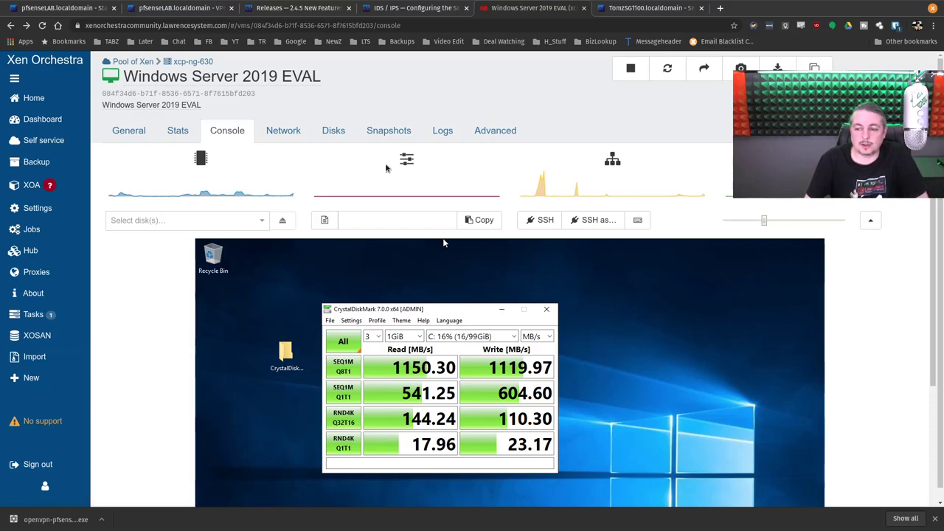
{"action": "left_click", "coordinate": [384, 131]}
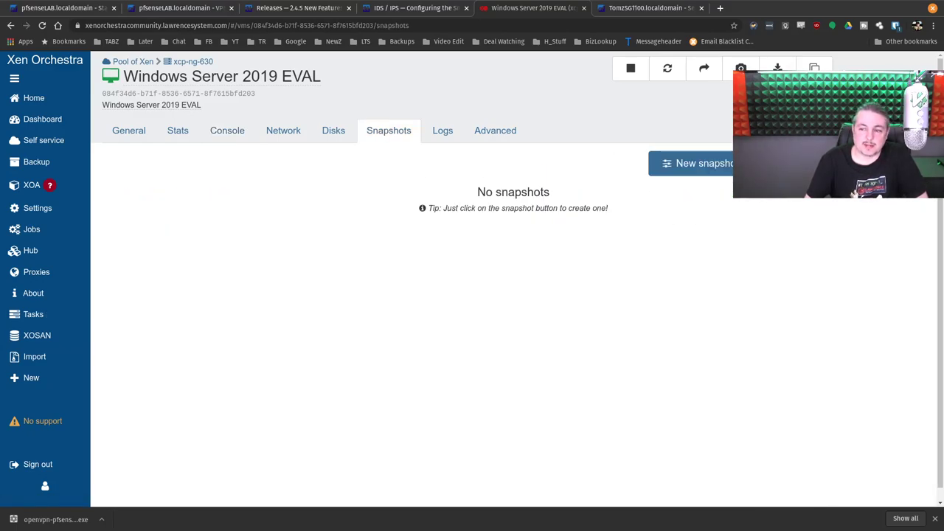
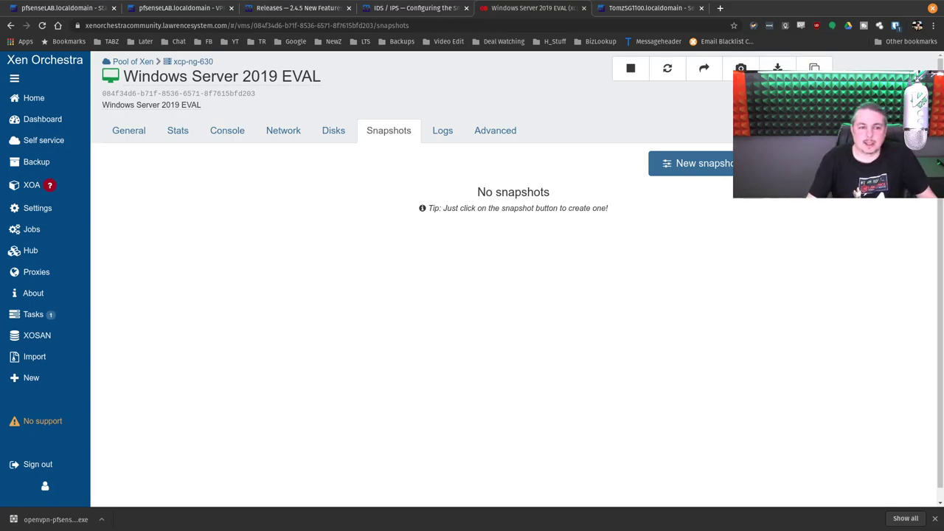
Step: Collapse and re-expand the sidebar, then list the running VMs from Home
{"action": "left_click", "coordinate": [14, 78]}
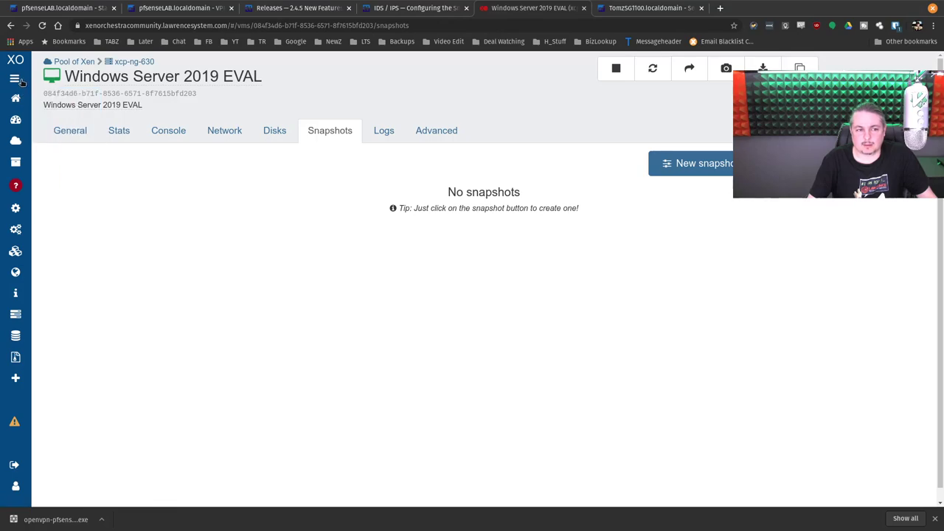
{"action": "left_click", "coordinate": [14, 78]}
{"action": "left_click", "coordinate": [33, 97]}
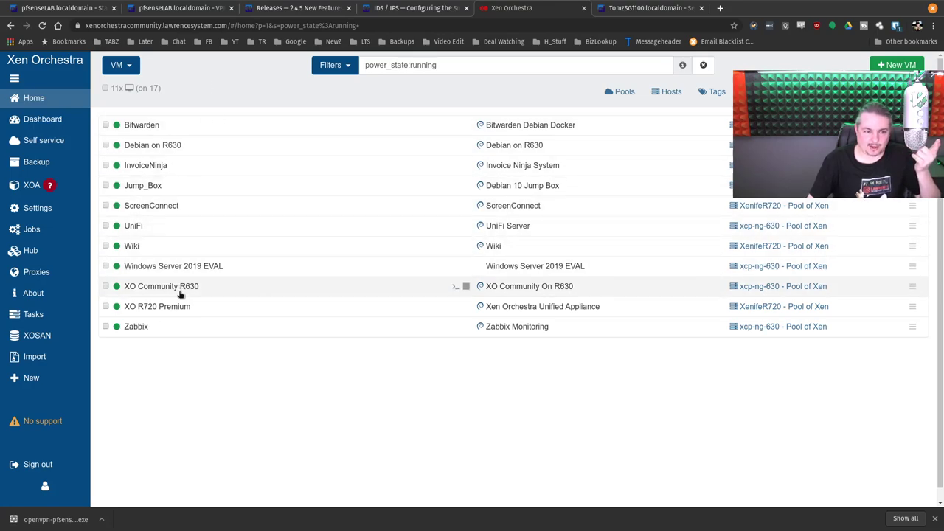
Step: View the ScreenConnect VM's details, go back to the list, and open Zabbix's details
{"action": "left_click", "coordinate": [172, 210]}
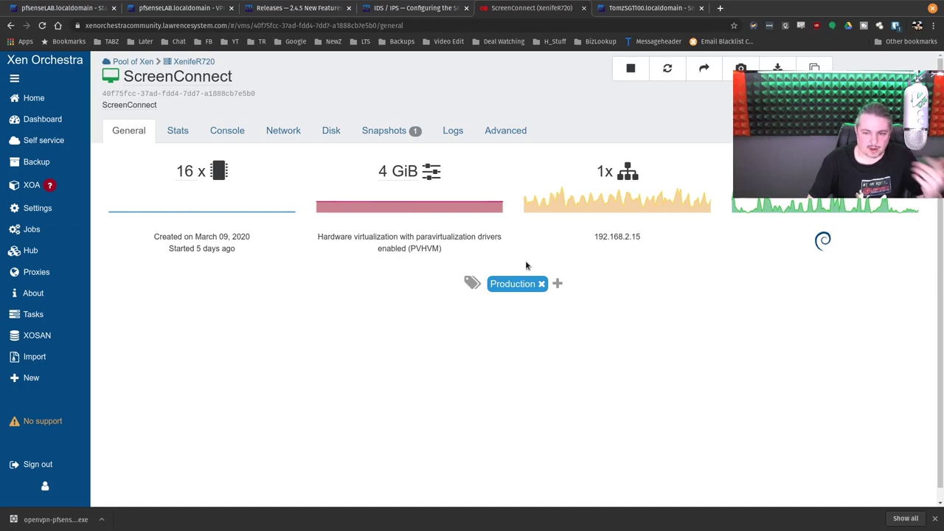
{"action": "left_click", "coordinate": [33, 98]}
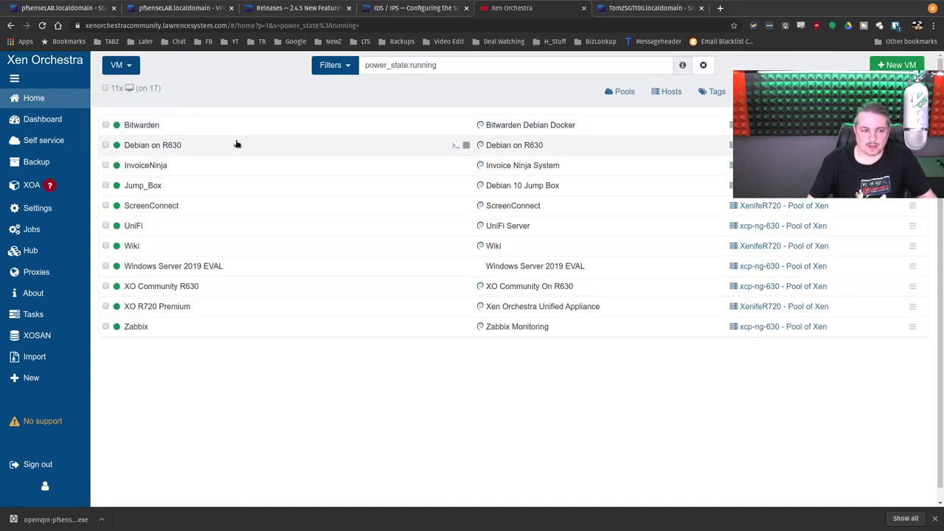
{"action": "mouse_move", "coordinate": [484, 127]}
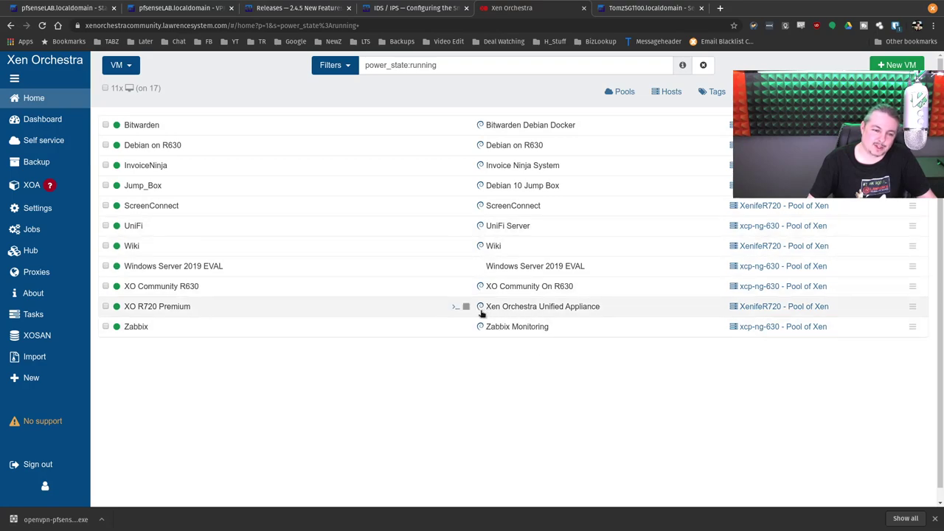
{"action": "left_click", "coordinate": [219, 327]}
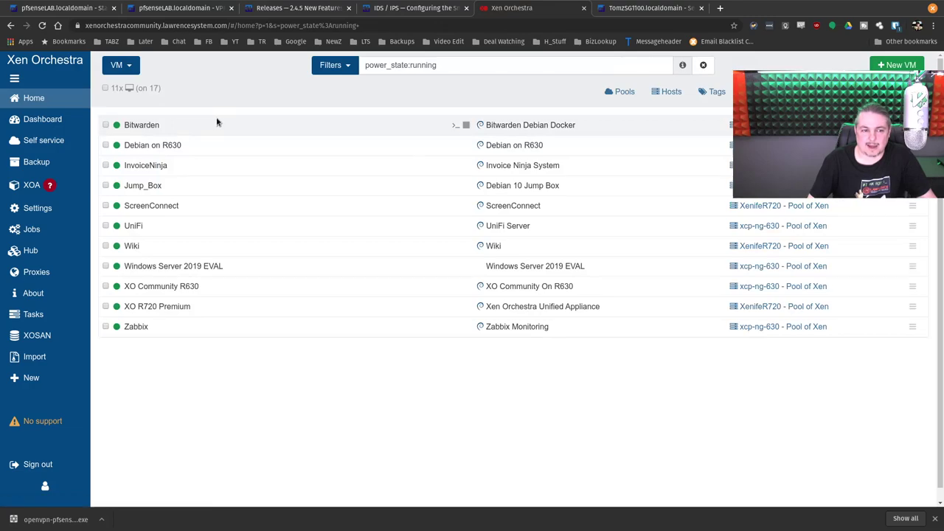
Step: Check the Bitwarden VM's console, general summary and CPU, memory, network and disk stats
{"action": "left_click", "coordinate": [216, 123]}
{"action": "left_click", "coordinate": [217, 131]}
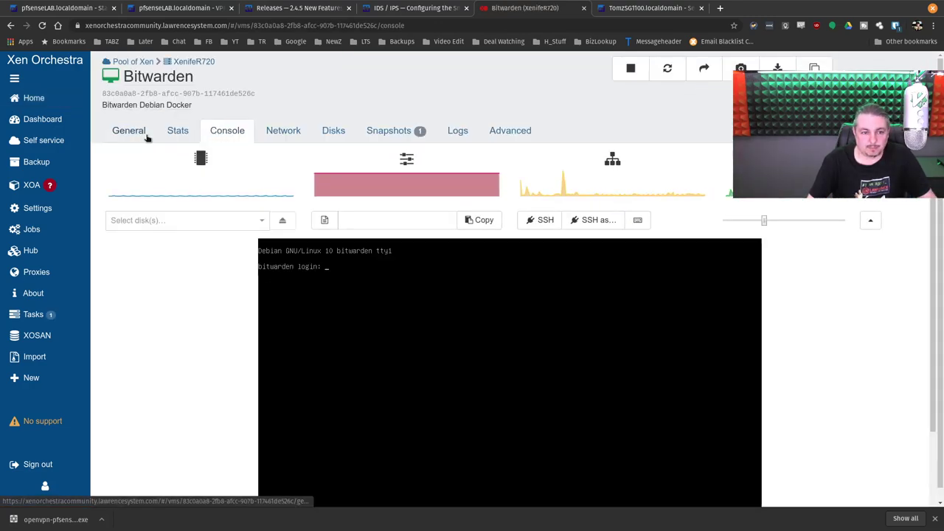
{"action": "left_click", "coordinate": [144, 133]}
{"action": "left_click", "coordinate": [182, 133]}
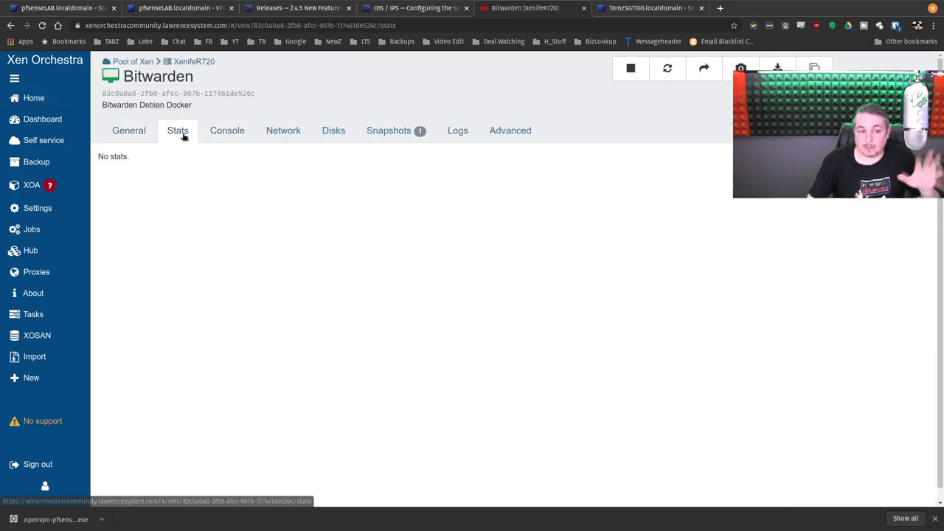
{"action": "scroll", "coordinate": [289, 261], "scroll_direction": "down", "scroll_amount": 1}
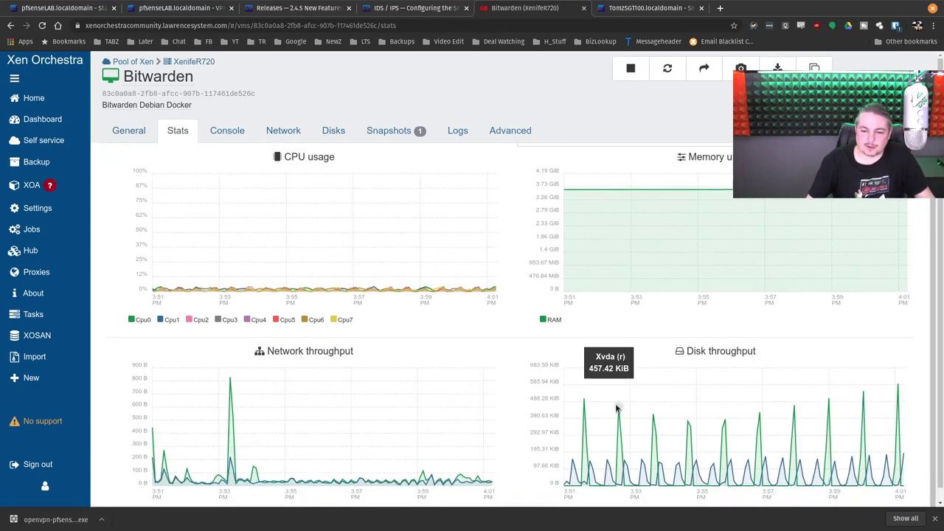
{"action": "mouse_move", "coordinate": [49, 185]}
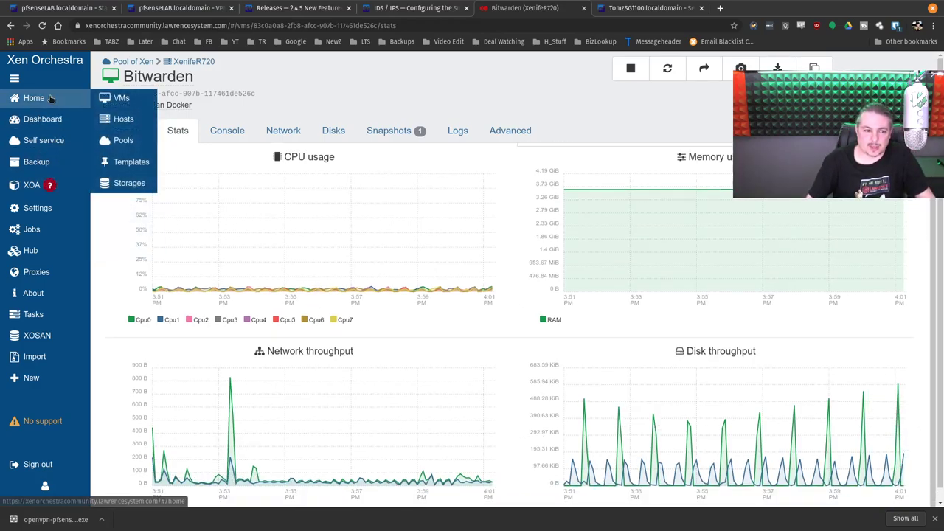
Step: Return to the running VMs list and show the overview of all open windows
{"action": "left_click", "coordinate": [37, 98]}
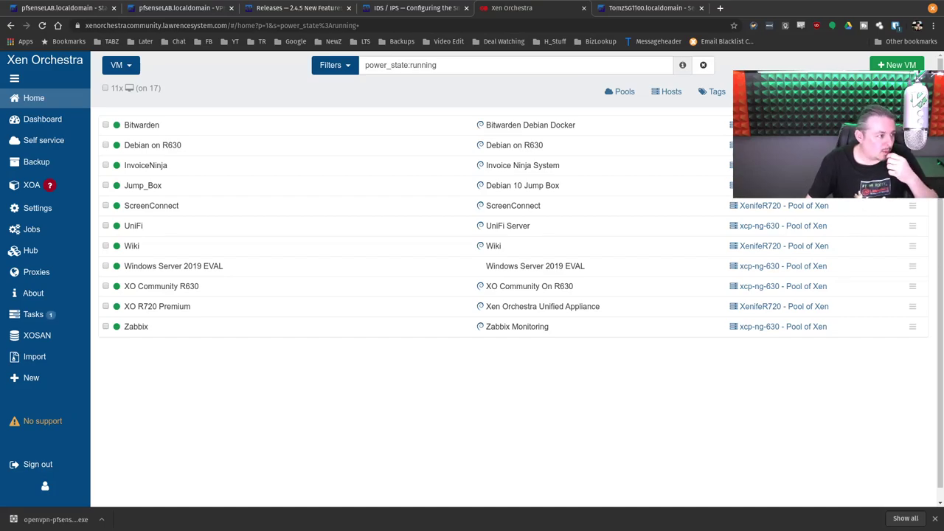
{"action": "mouse_move", "coordinate": [448, 314]}
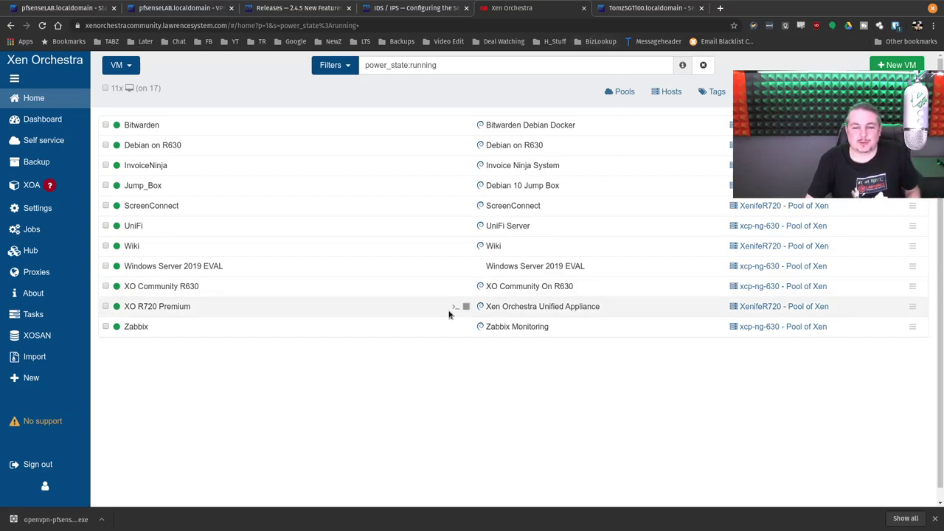
{"action": "key", "text": "super"}
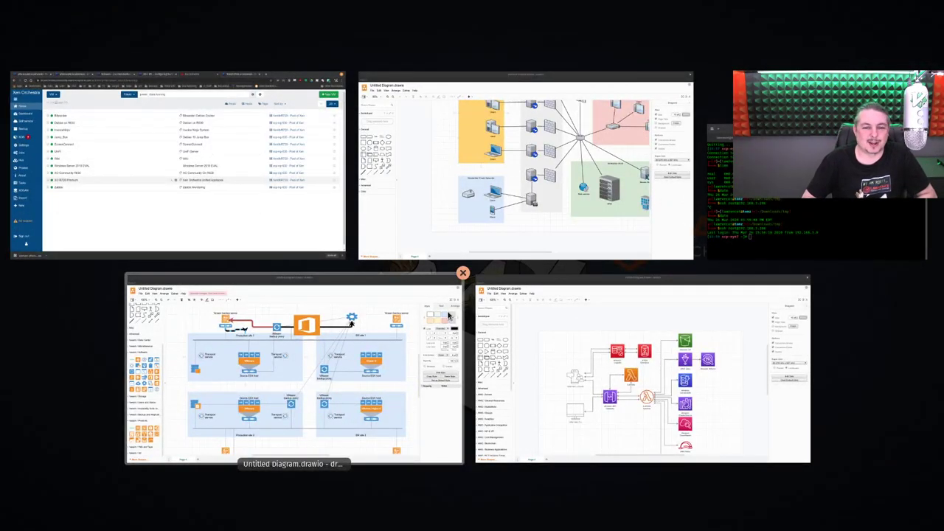
Step: Bring the browser forward and open the lab server's Xen Orchestra from the LTS bookmarks
{"action": "left_click", "coordinate": [199, 223]}
{"action": "left_click", "coordinate": [297, 6]}
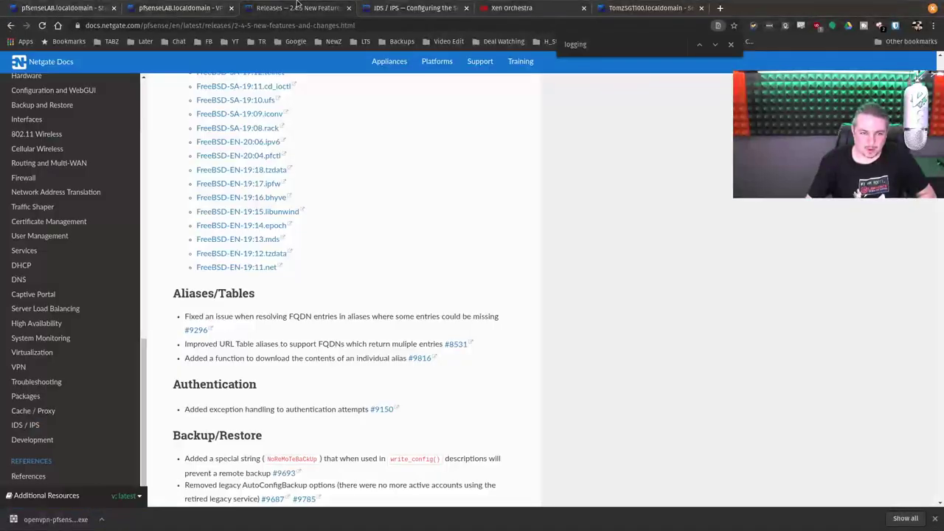
{"action": "left_click", "coordinate": [428, 7]}
{"action": "left_click", "coordinate": [516, 8]}
{"action": "left_click", "coordinate": [365, 41]}
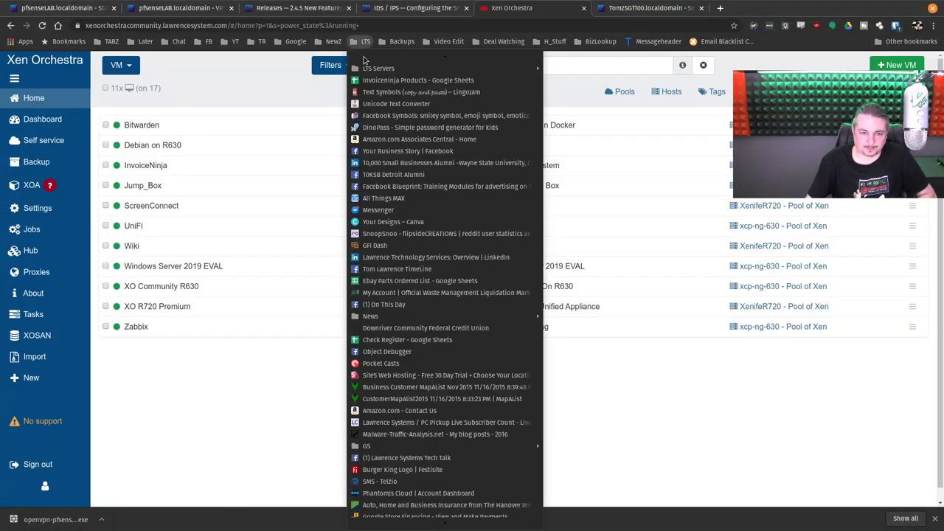
{"action": "mouse_move", "coordinate": [506, 67]}
{"action": "left_click", "coordinate": [592, 126]}
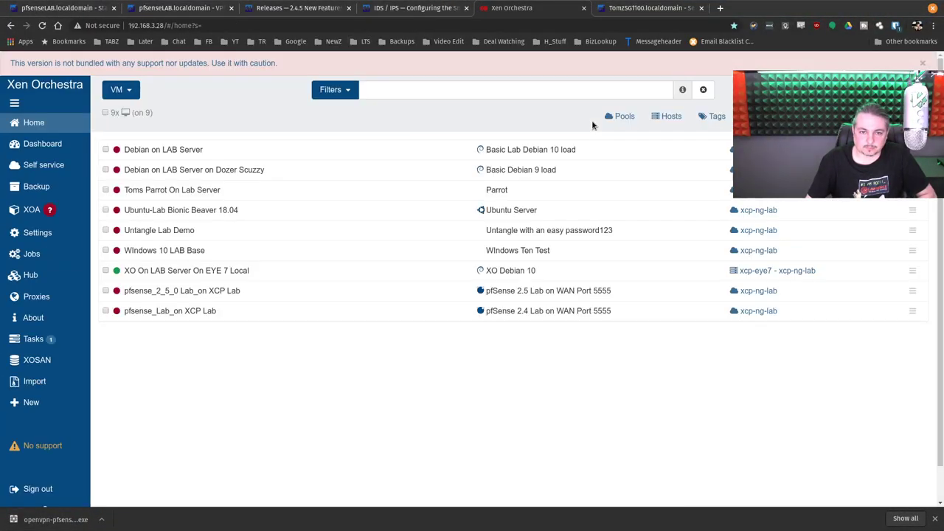
Step: Inspect the running XO On LAB Server On EYE 7 Local VM, including its advanced Xen settings
{"action": "scroll", "coordinate": [332, 155], "scroll_direction": "down", "scroll_amount": 1}
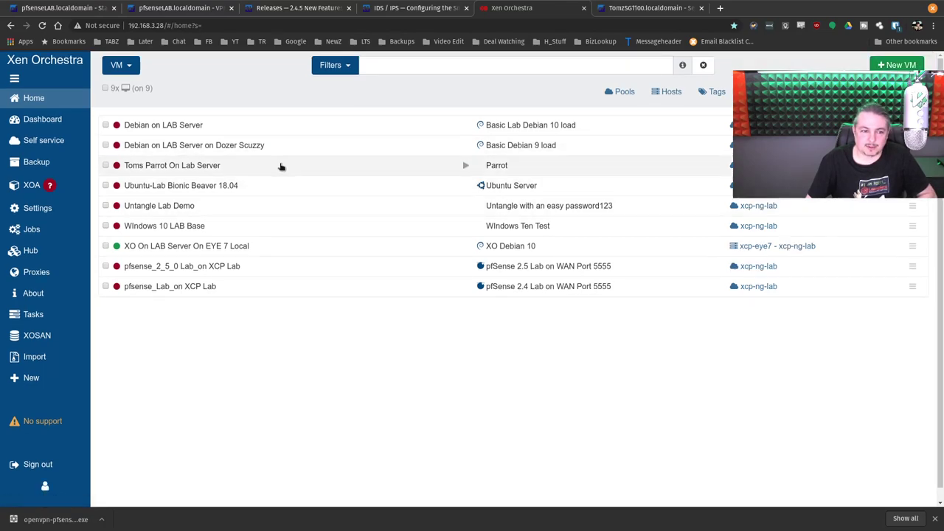
{"action": "left_click", "coordinate": [69, 98]}
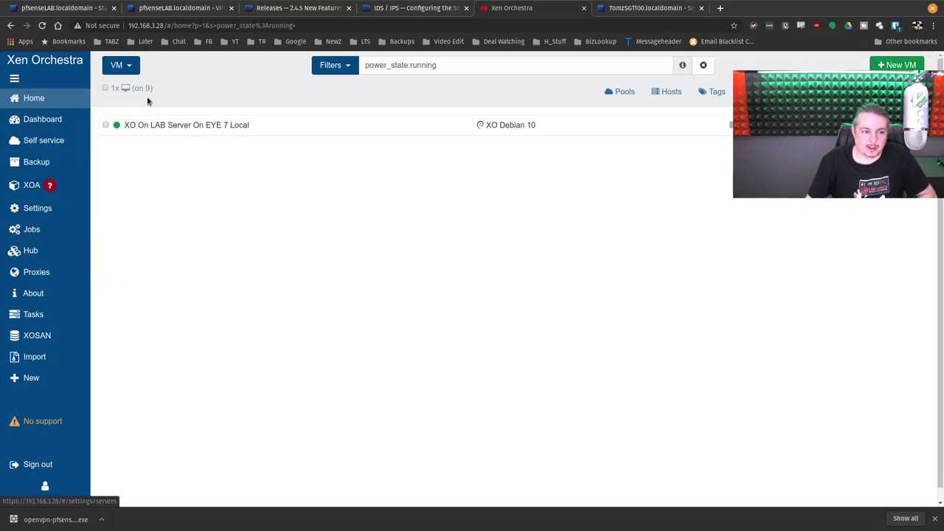
{"action": "left_click", "coordinate": [188, 125]}
{"action": "left_click", "coordinate": [513, 132]}
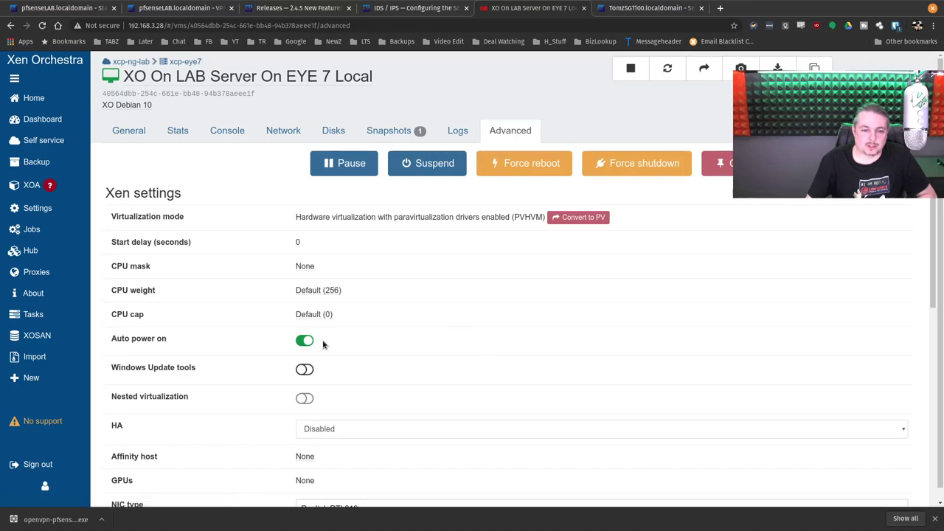
{"action": "scroll", "coordinate": [317, 310], "scroll_direction": "down", "scroll_amount": 2}
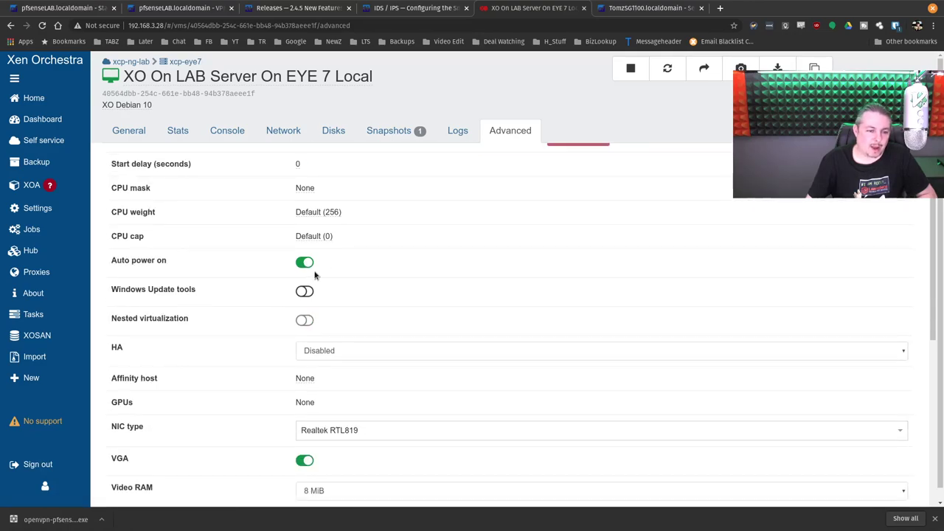
{"action": "scroll", "coordinate": [284, 274], "scroll_direction": "up", "scroll_amount": 2}
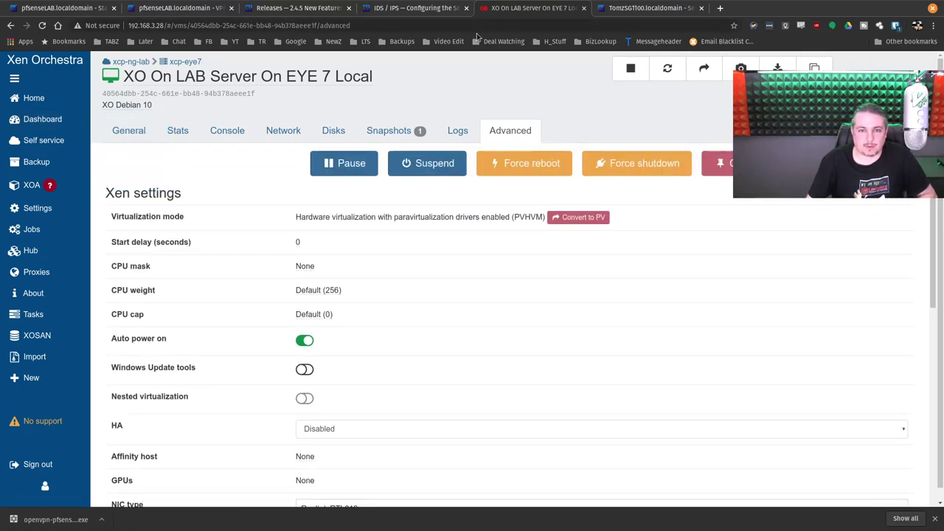
{"action": "left_click", "coordinate": [33, 97]}
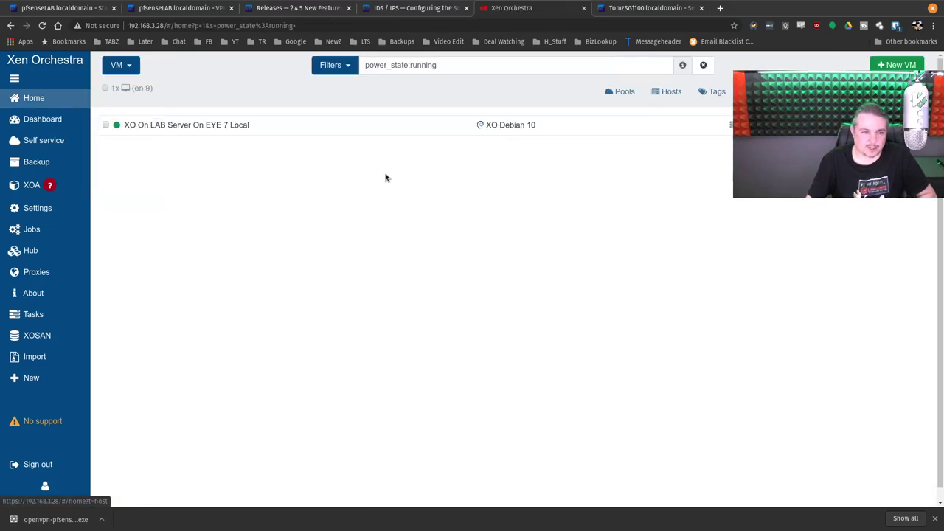
{"action": "left_click", "coordinate": [184, 126]}
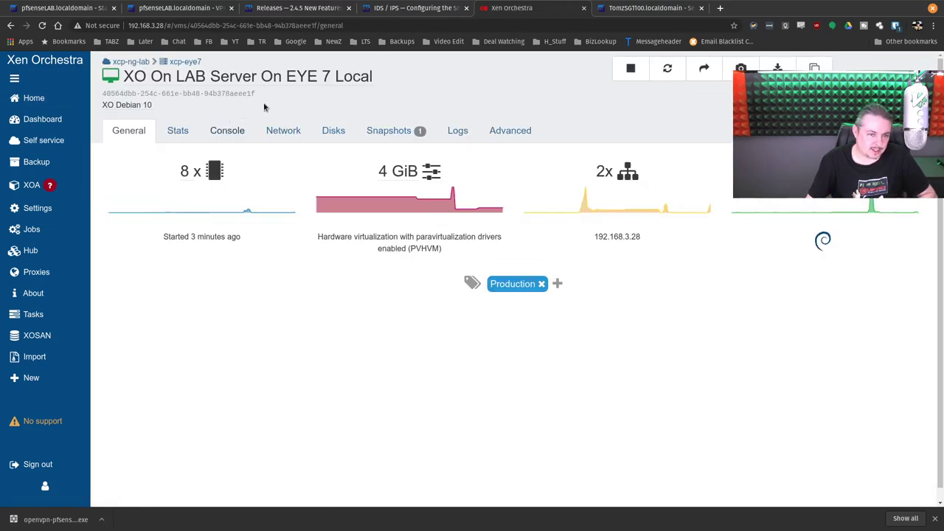
{"action": "left_click", "coordinate": [73, 101]}
Step: Browse the hosts list, set the VM filter to None to show all 9, and open Untangle Lab Demo
{"action": "mouse_move", "coordinate": [53, 96]}
{"action": "left_click", "coordinate": [142, 120]}
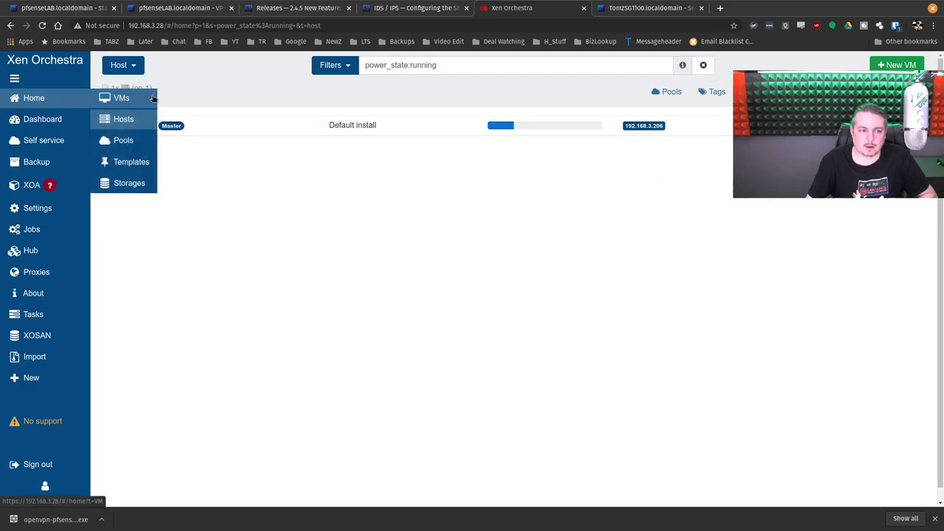
{"action": "left_click", "coordinate": [151, 98]}
{"action": "left_click", "coordinate": [336, 65]}
{"action": "left_click", "coordinate": [353, 117]}
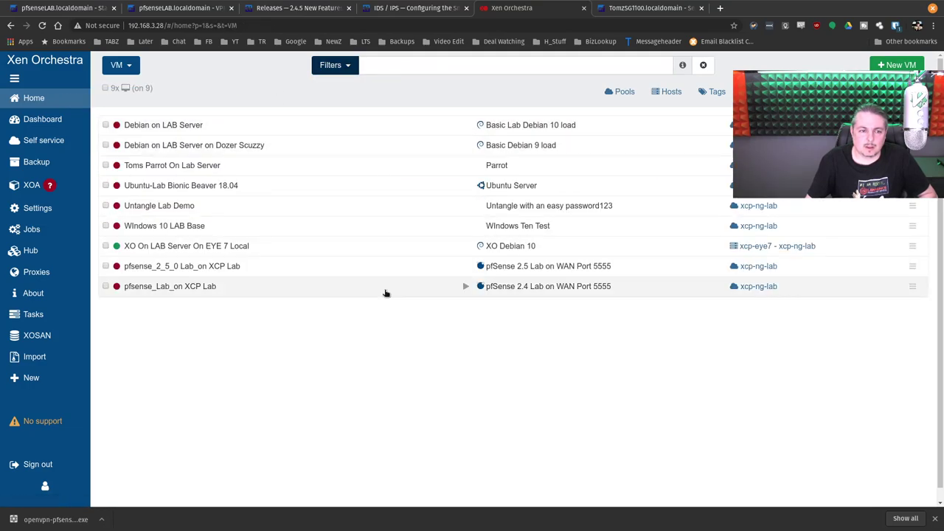
{"action": "left_click", "coordinate": [189, 205]}
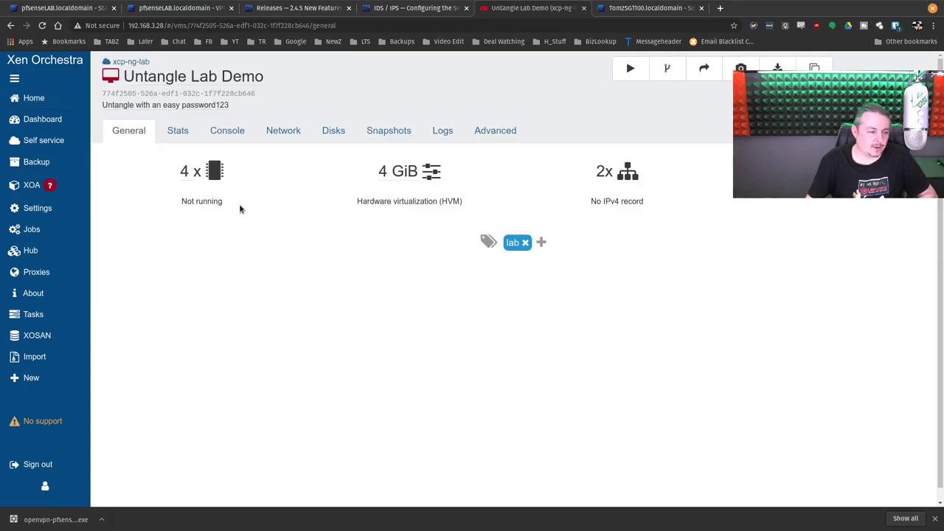
Step: Go back to the lab VM list filtered by power_state:running
{"action": "left_click", "coordinate": [74, 100]}
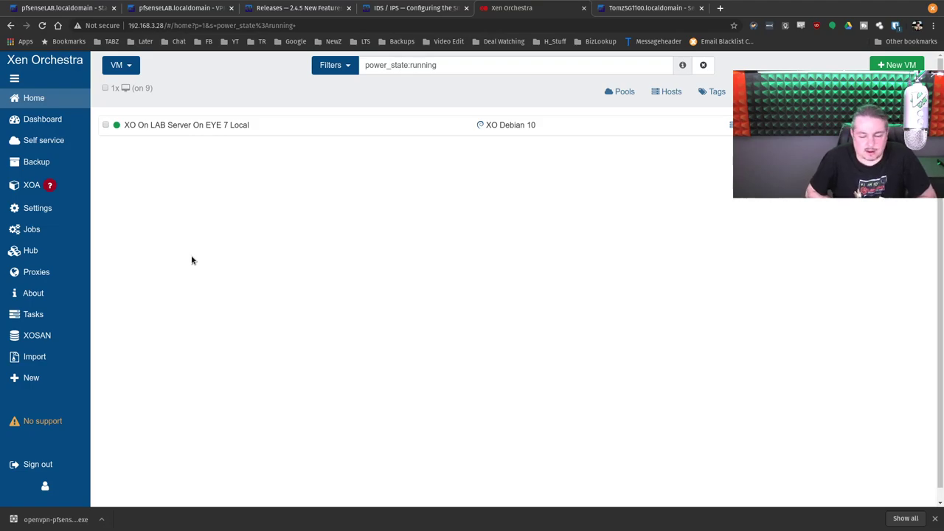
{"action": "mouse_move", "coordinate": [58, 95]}
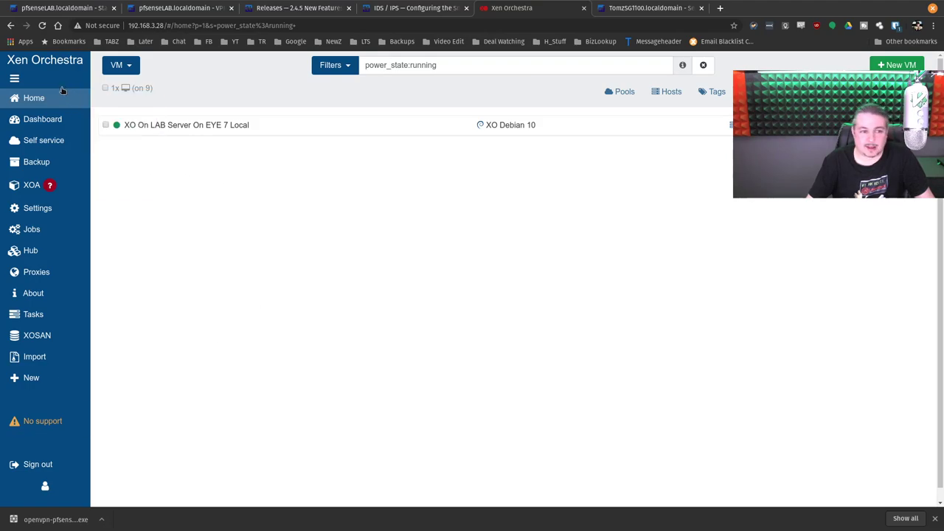
Step: Clear the filter, try starting pfsense_Lab_on XCP Lab, and open the error in Settings > Logs
{"action": "left_click", "coordinate": [337, 68]}
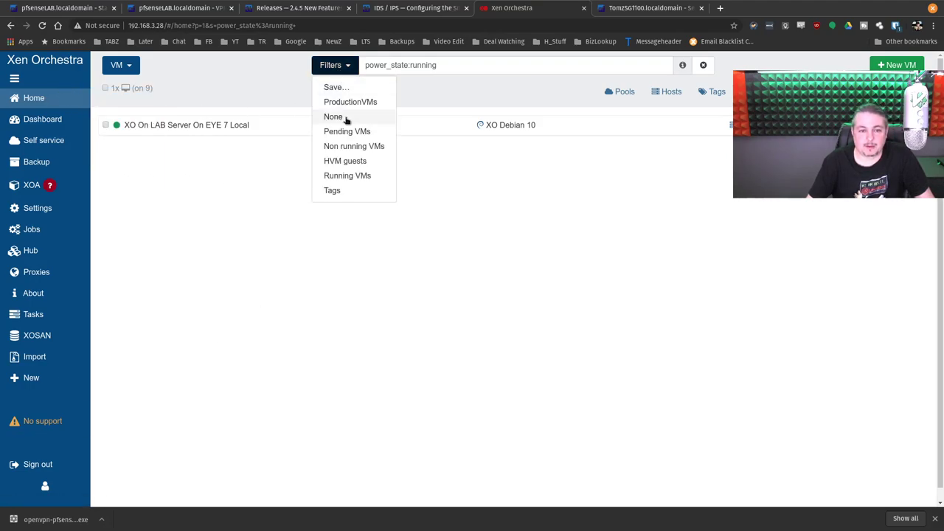
{"action": "left_click", "coordinate": [344, 116]}
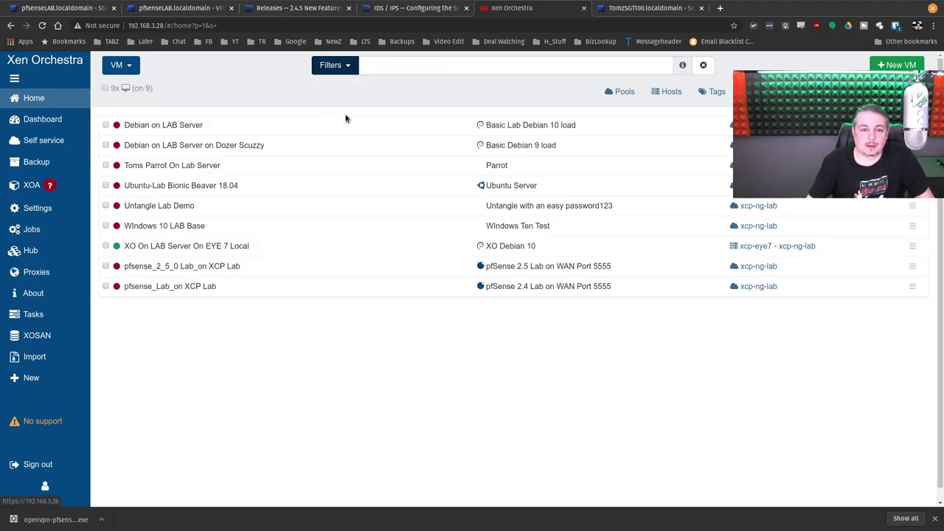
{"action": "left_click", "coordinate": [211, 288]}
{"action": "left_click", "coordinate": [628, 69]}
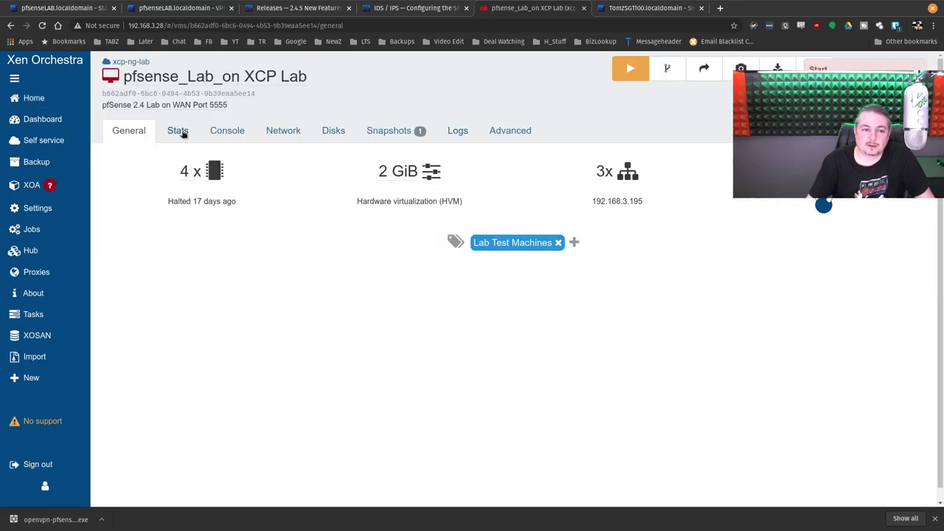
{"action": "left_click", "coordinate": [819, 169]}
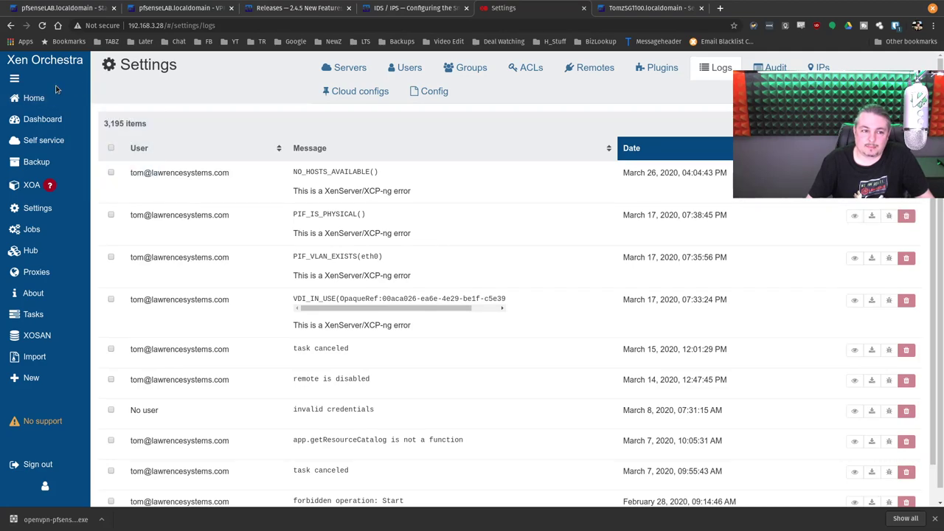
Step: Review the XO On LAB Server On EYE 7 Local VM and the xcp-eye7 host overview
{"action": "left_click", "coordinate": [14, 78]}
{"action": "left_click", "coordinate": [14, 78]}
{"action": "left_click", "coordinate": [31, 97]}
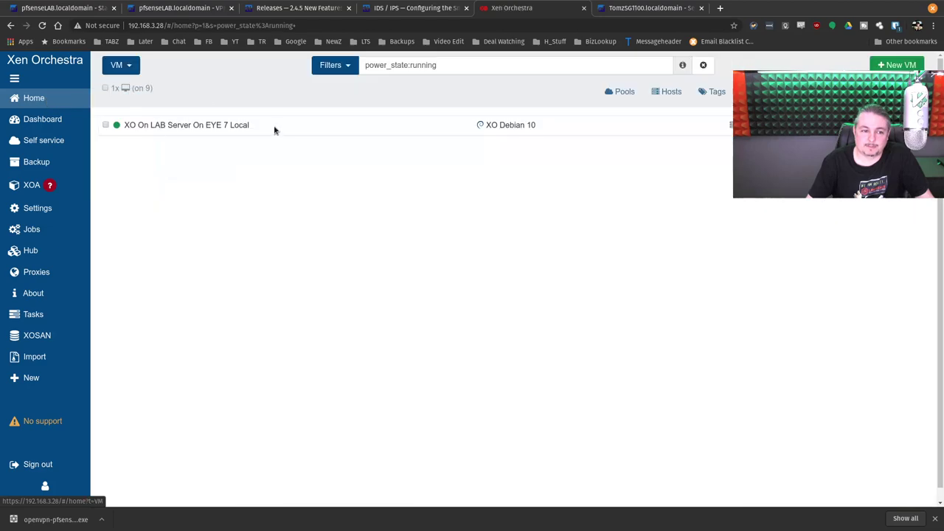
{"action": "left_click", "coordinate": [232, 122]}
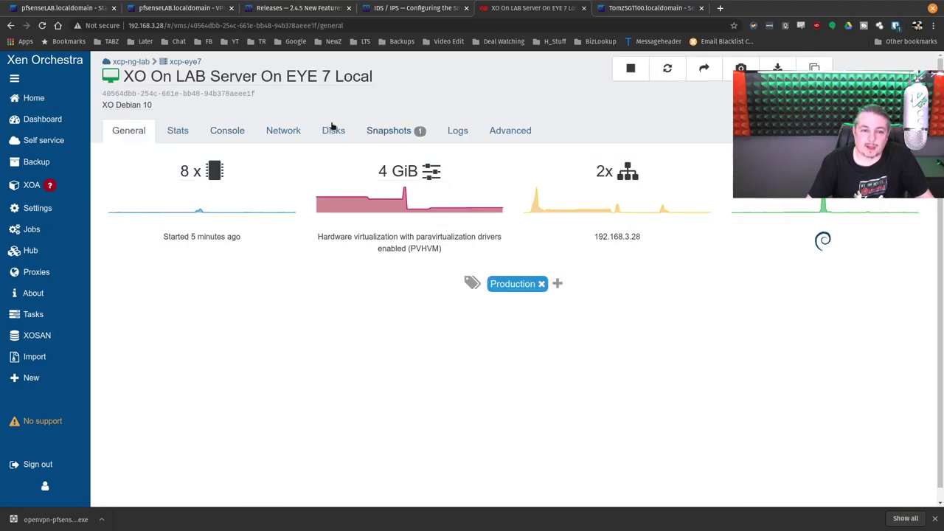
{"action": "mouse_move", "coordinate": [68, 95]}
{"action": "left_click", "coordinate": [123, 119]}
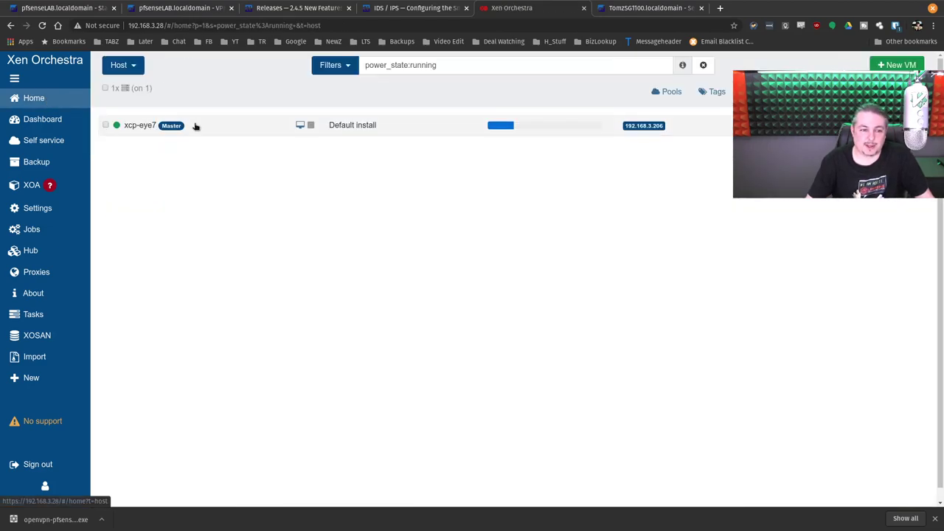
{"action": "left_click", "coordinate": [196, 126]}
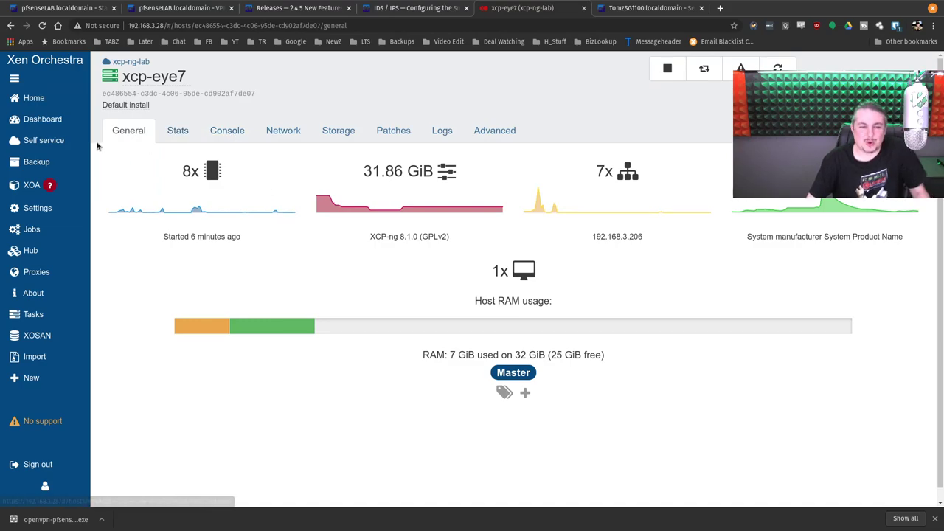
{"action": "mouse_move", "coordinate": [78, 208]}
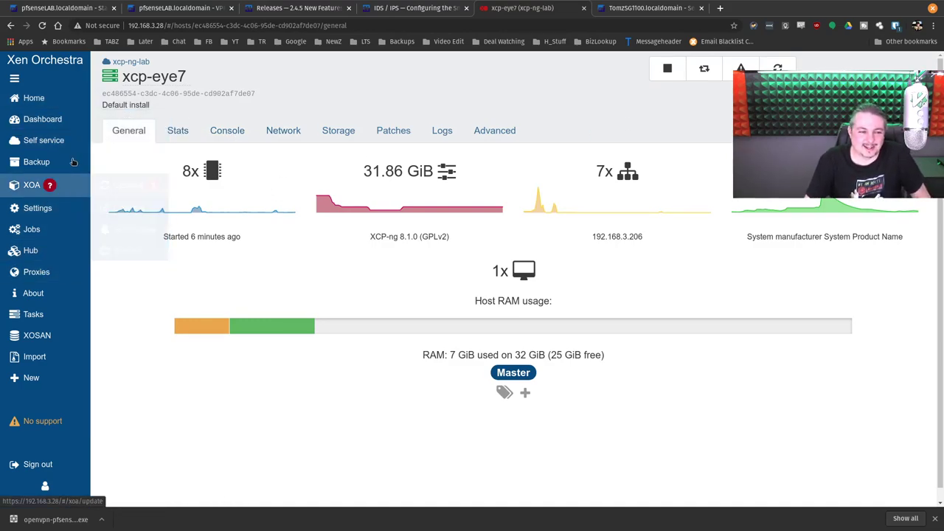
Step: Clear the VM filter, view pfsense_2_5_0, then list the storage repositories
{"action": "left_click", "coordinate": [121, 98]}
{"action": "left_click", "coordinate": [321, 71]}
{"action": "left_click", "coordinate": [340, 116]}
{"action": "left_click", "coordinate": [179, 268]}
{"action": "mouse_move", "coordinate": [45, 98]}
{"action": "left_click", "coordinate": [123, 122]}
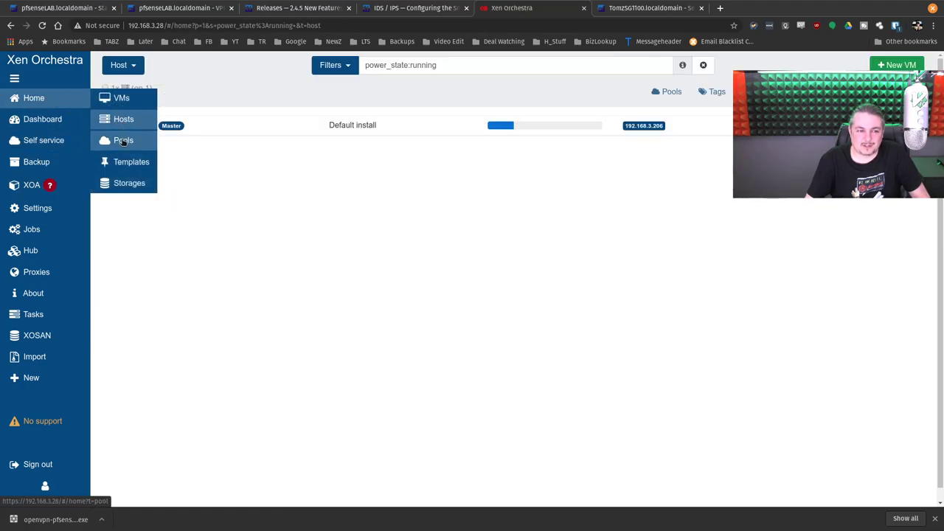
{"action": "left_click", "coordinate": [124, 183]}
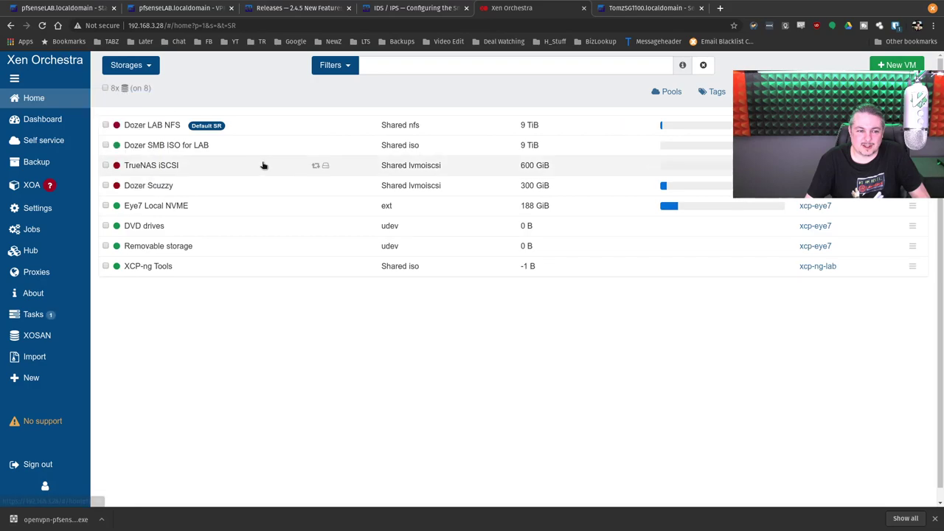
Step: Rescan all disks on Dozer LAB NFS and reconnect it to all hosts
{"action": "left_click", "coordinate": [167, 126]}
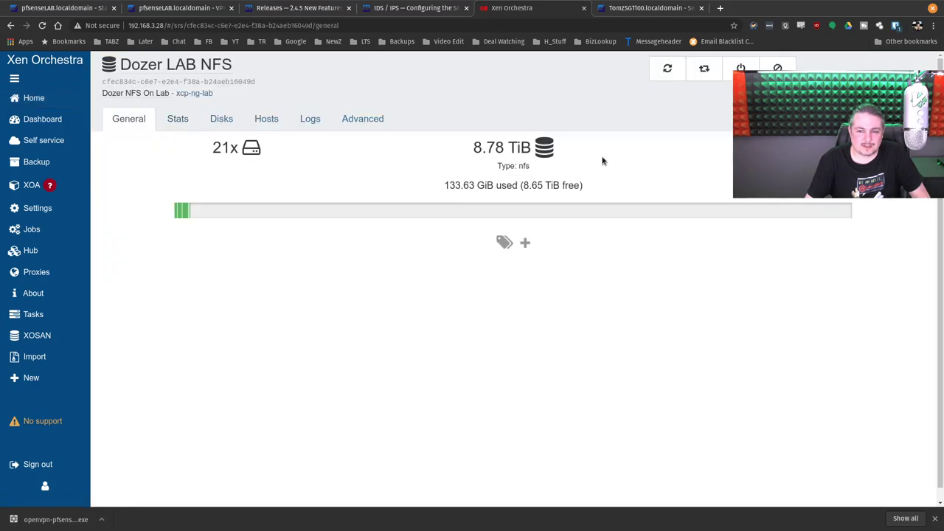
{"action": "left_click", "coordinate": [702, 70]}
{"action": "left_click", "coordinate": [587, 144]}
{"action": "left_click", "coordinate": [668, 69]}
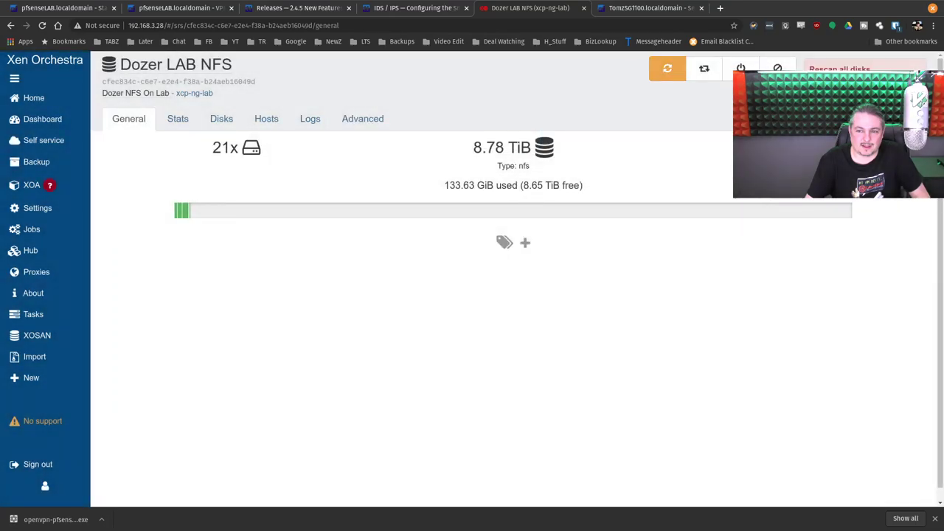
{"action": "left_click", "coordinate": [706, 68]}
{"action": "left_click", "coordinate": [560, 143]}
Step: Check the storage's stats and disks, then start the Debian on LAB Server VM
{"action": "left_click", "coordinate": [177, 118]}
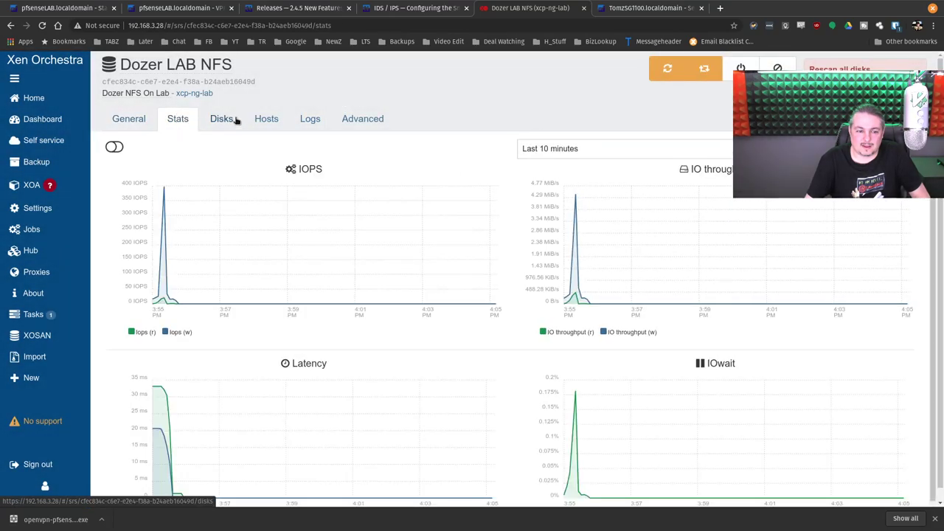
{"action": "left_click", "coordinate": [227, 120]}
{"action": "left_click", "coordinate": [569, 236]}
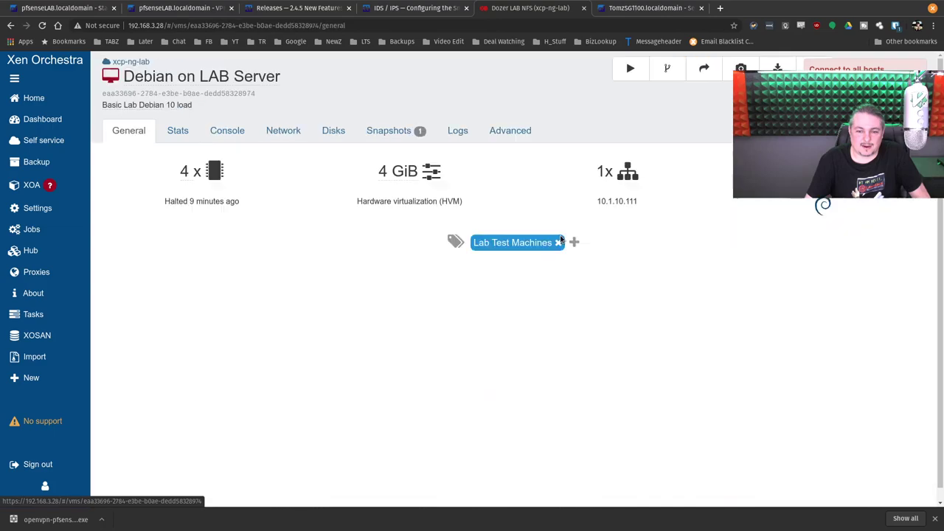
{"action": "left_click", "coordinate": [630, 68]}
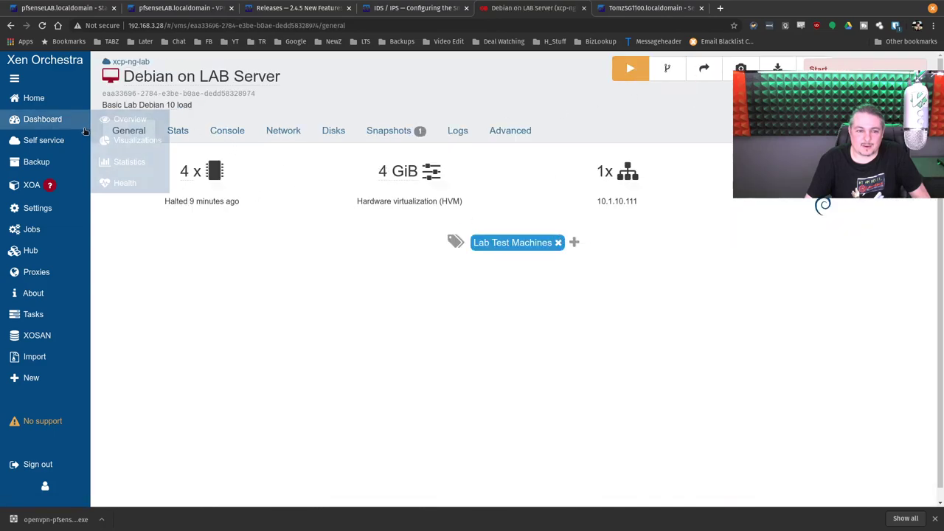
{"action": "left_click", "coordinate": [331, 130]}
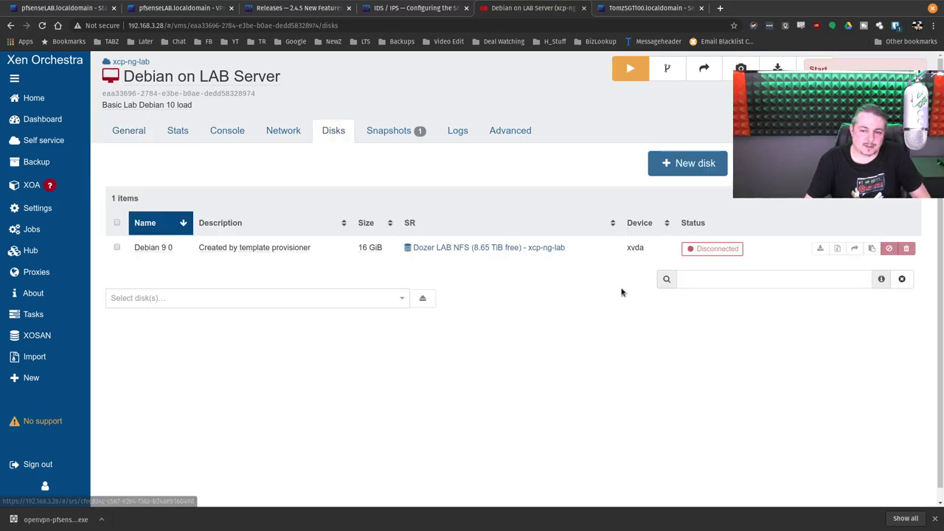
Step: Return to the running VMs list, where XO On LAB Server On EYE 7 Local is still the only one running
{"action": "left_click", "coordinate": [71, 108]}
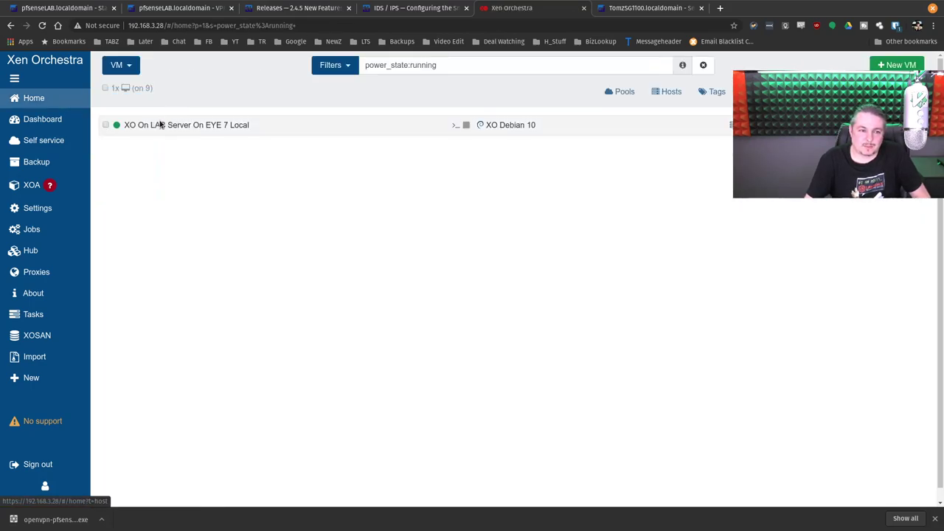
{"action": "left_click", "coordinate": [200, 126]}
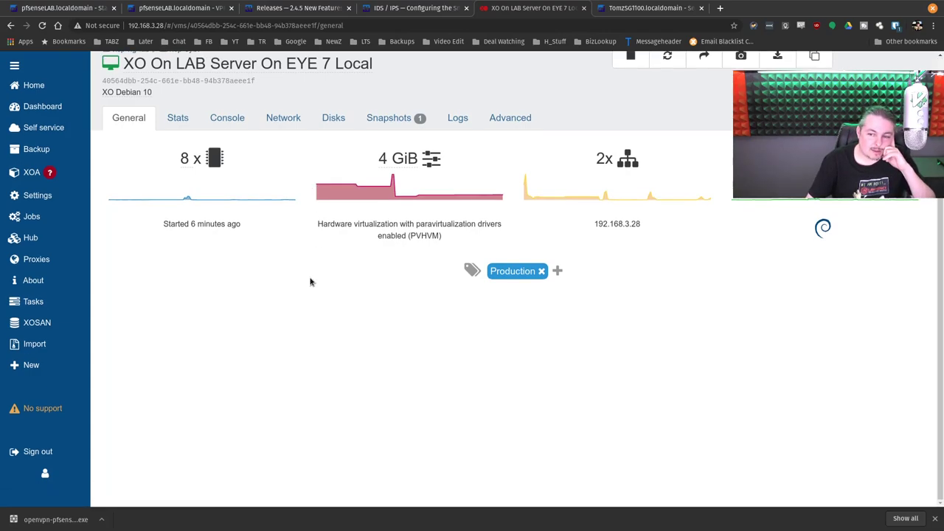
{"action": "left_click", "coordinate": [41, 107]}
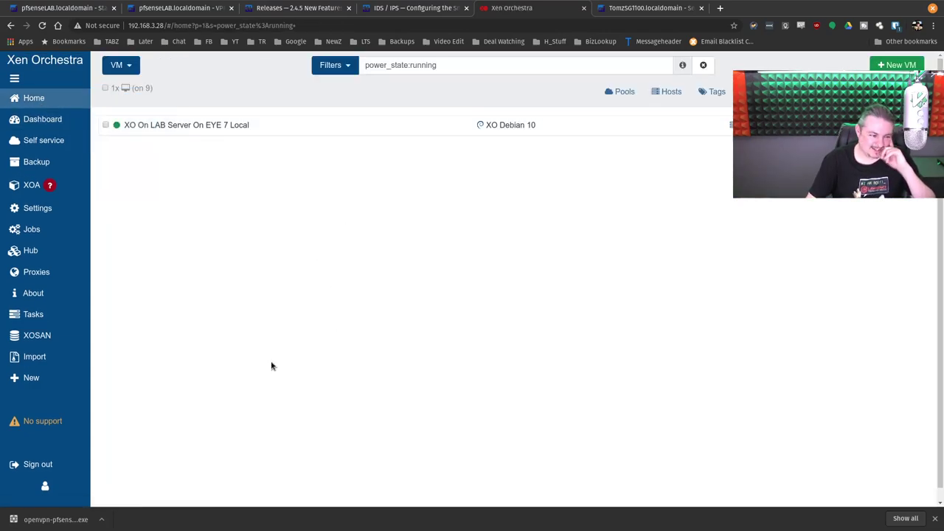
{"action": "left_click", "coordinate": [487, 23]}
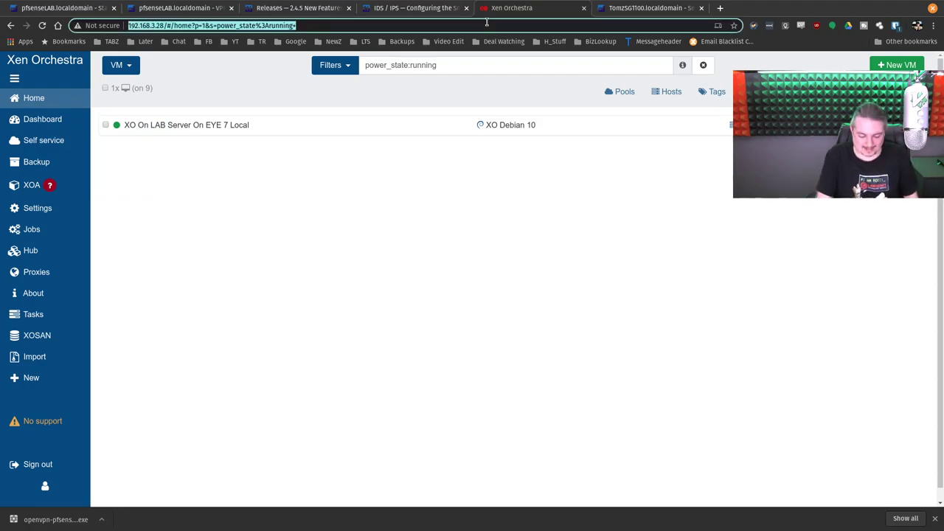
Step: Log in to FreeNAS at 192.168.3.8 using the saved Bitwarden login and open the Dashboard
{"action": "type", "text": "192.168.3.8"}
{"action": "key", "text": "Return"}
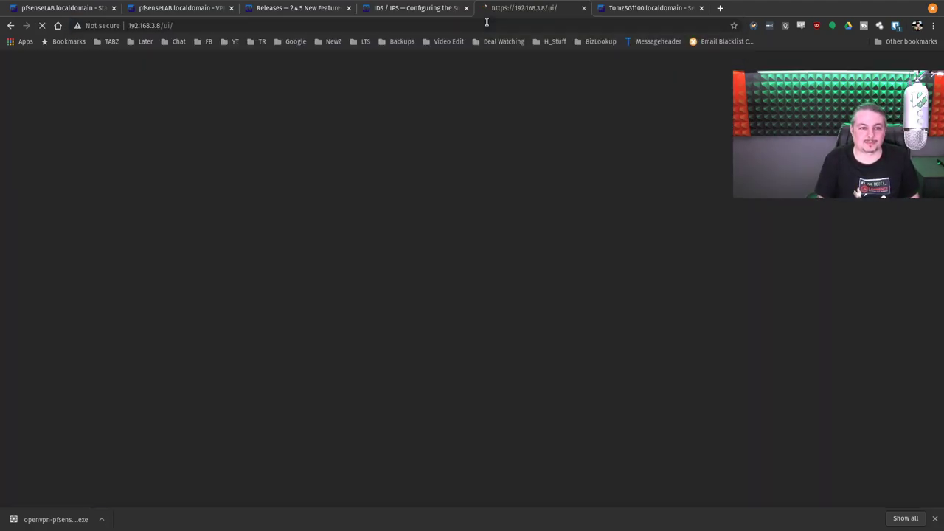
{"action": "left_click", "coordinate": [895, 25]}
{"action": "left_click", "coordinate": [782, 82]}
{"action": "left_click", "coordinate": [487, 349]}
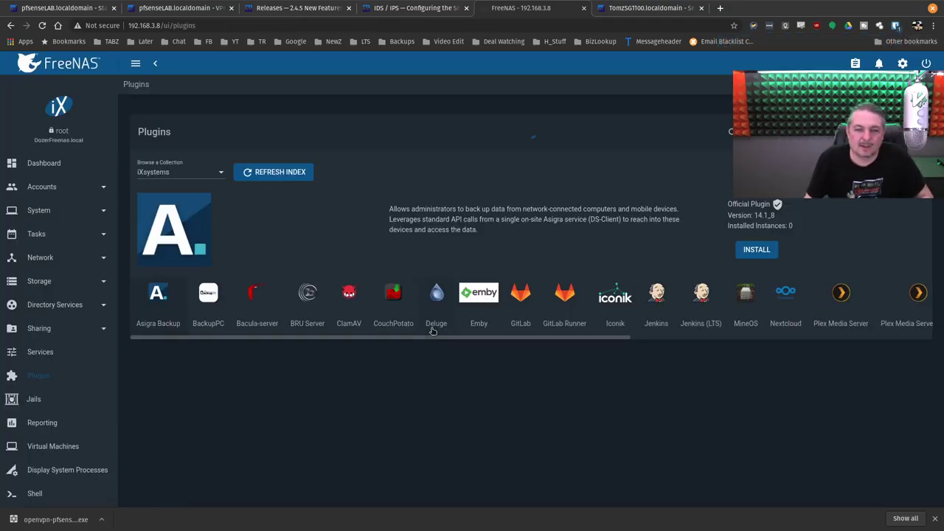
{"action": "left_click", "coordinate": [87, 162]}
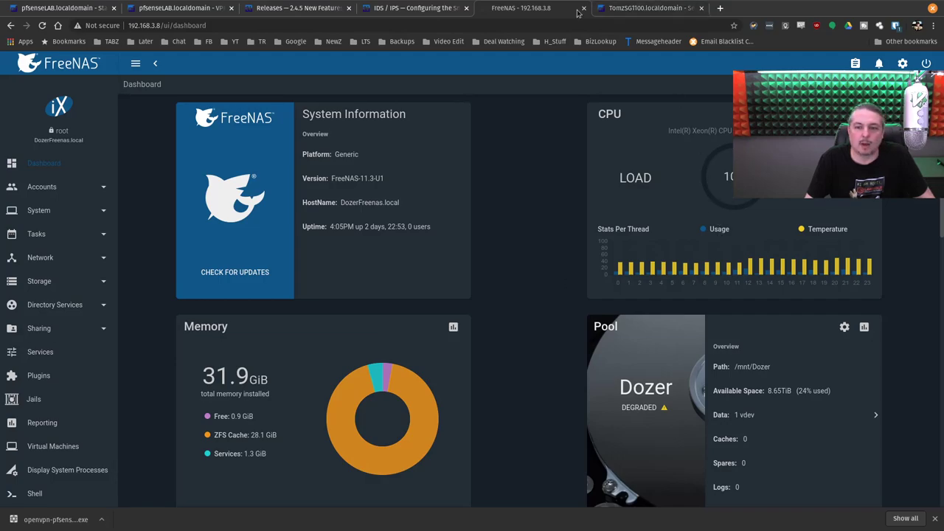
Step: Close the FreeNAS, HAProxy, IDS/IPS, Releases and OpenVPN tabs, then the browser window
{"action": "middle_click", "coordinate": [545, 11]}
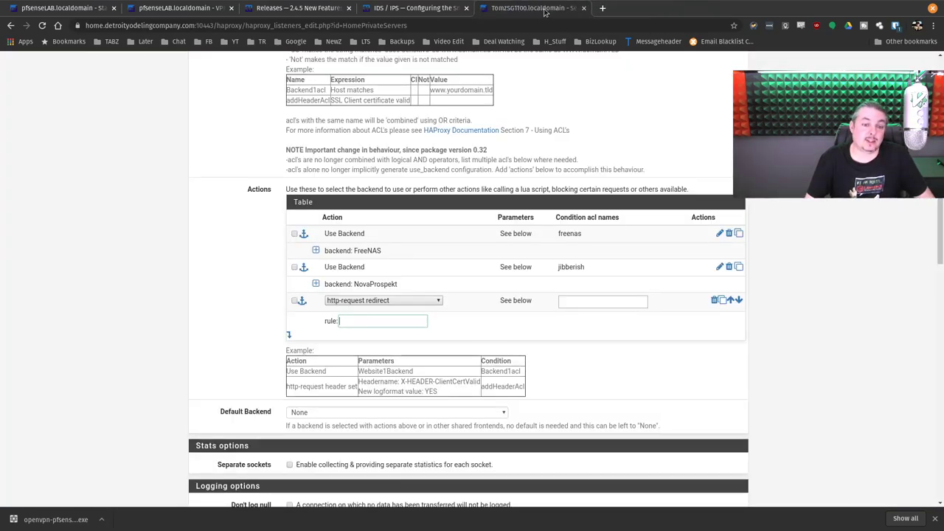
{"action": "middle_click", "coordinate": [544, 11]}
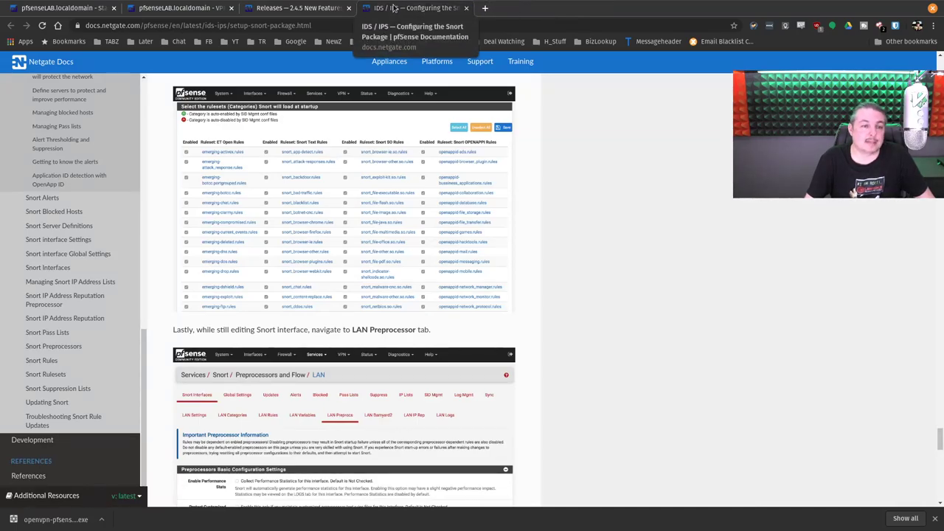
{"action": "middle_click", "coordinate": [394, 8]}
{"action": "middle_click", "coordinate": [299, 9]}
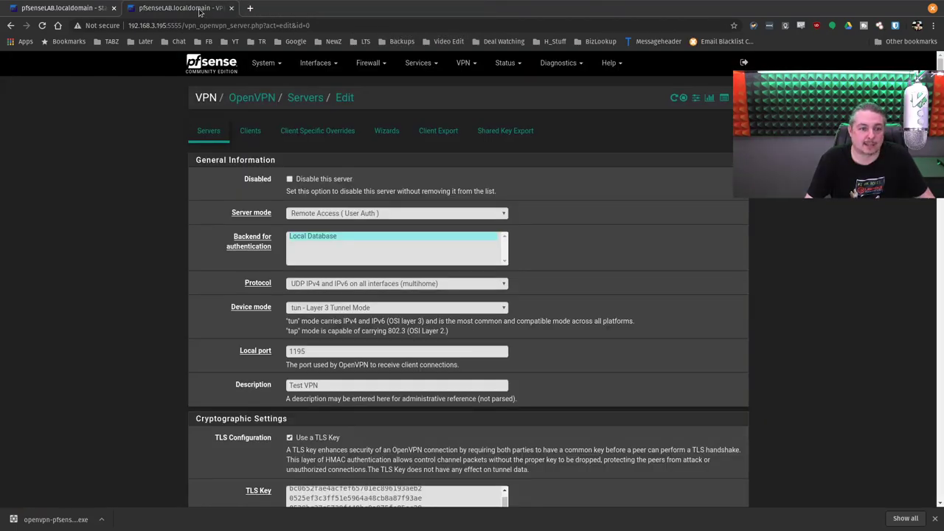
{"action": "middle_click", "coordinate": [199, 9]}
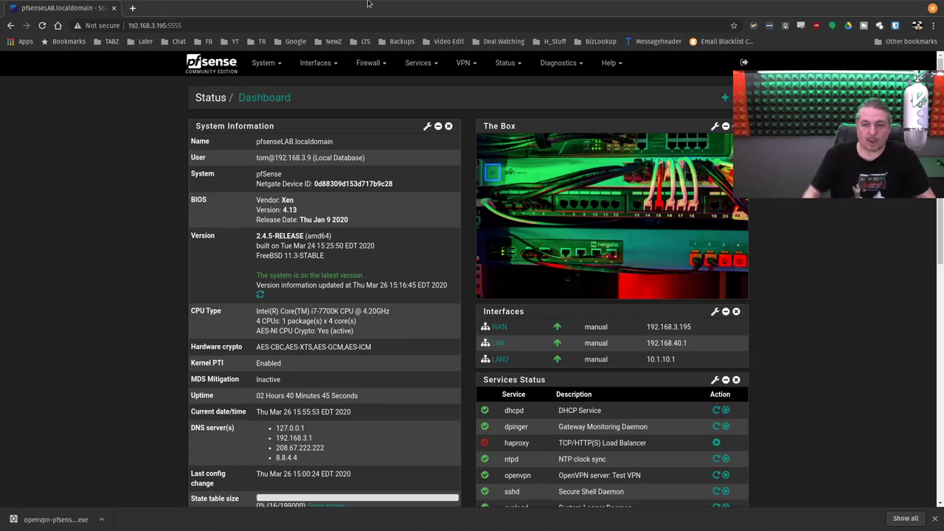
{"action": "left_click", "coordinate": [932, 8]}
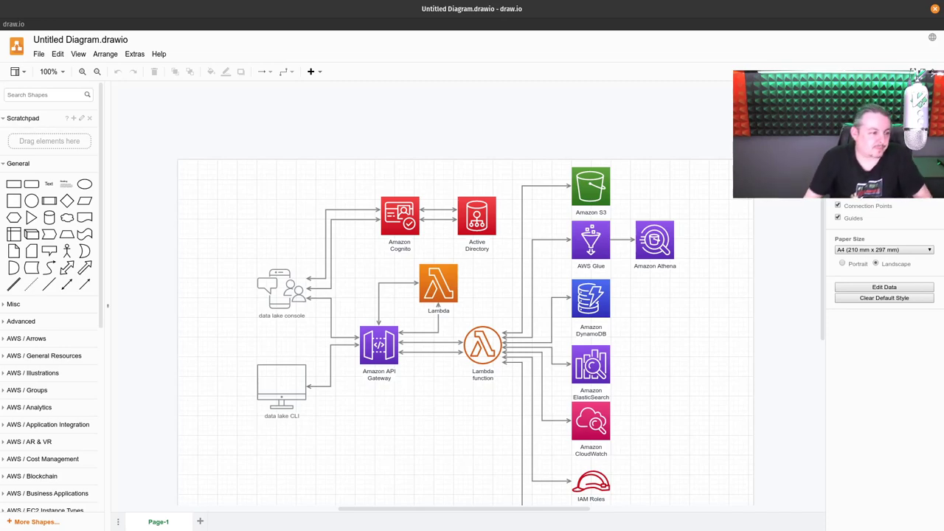
Step: Bring the YouTube Studio live-streaming dashboard forward and maximise it
{"action": "key", "text": "alt+Tab"}
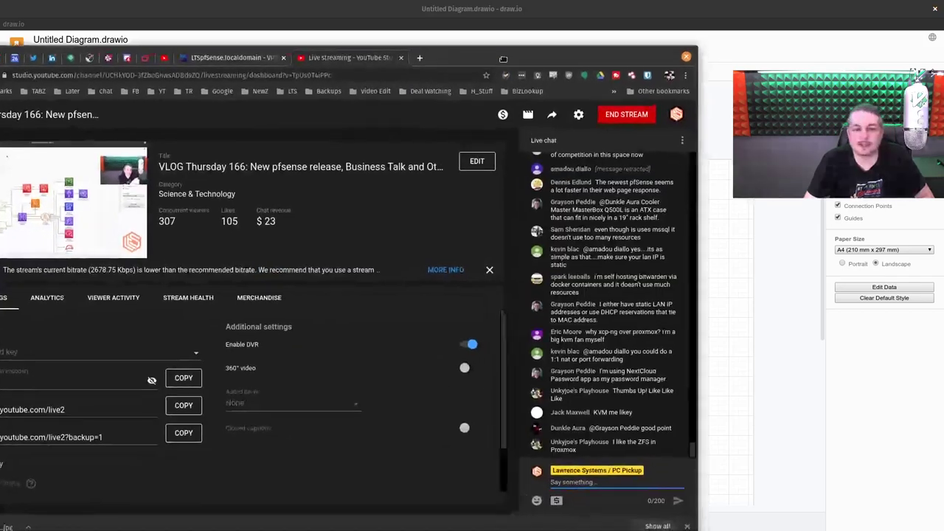
{"action": "left_click_drag", "start_coordinate": [394, 48], "coordinate": [394, 29]}
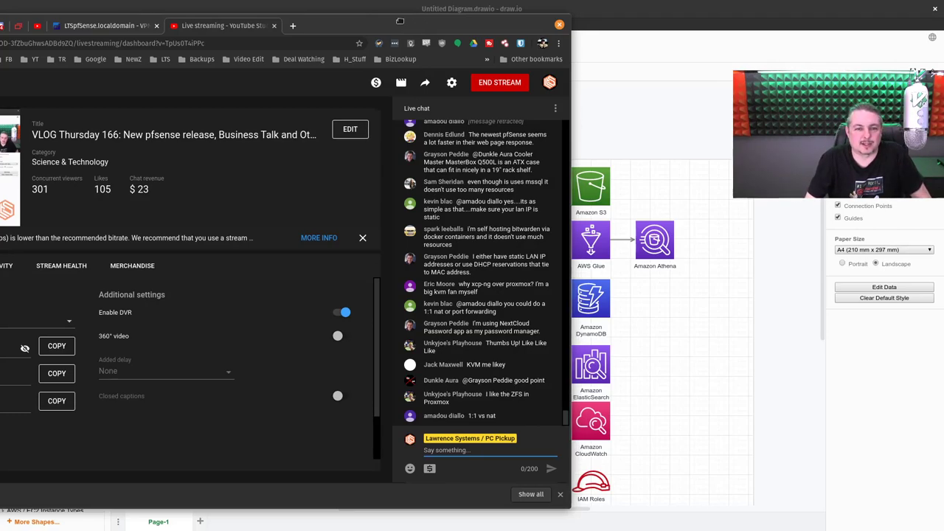
{"action": "key", "text": "alt+Tab"}
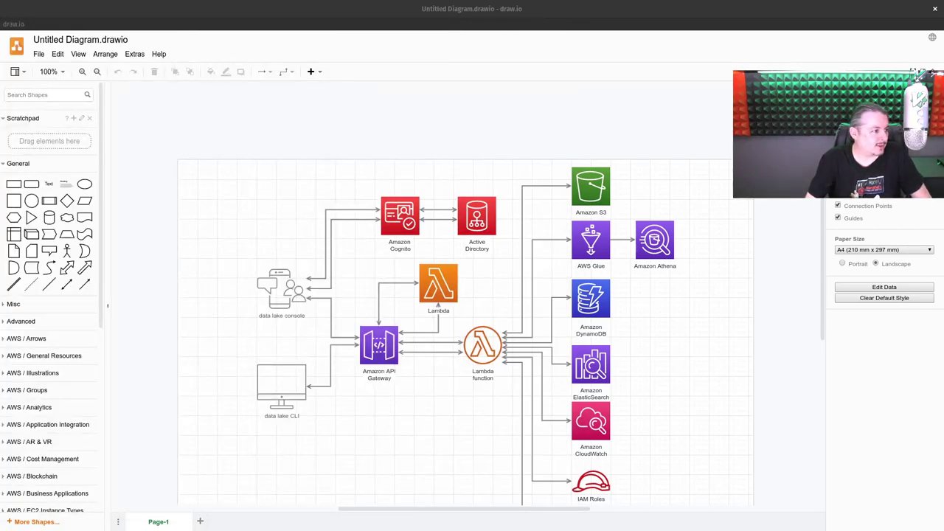
{"action": "key", "text": "alt+Tab"}
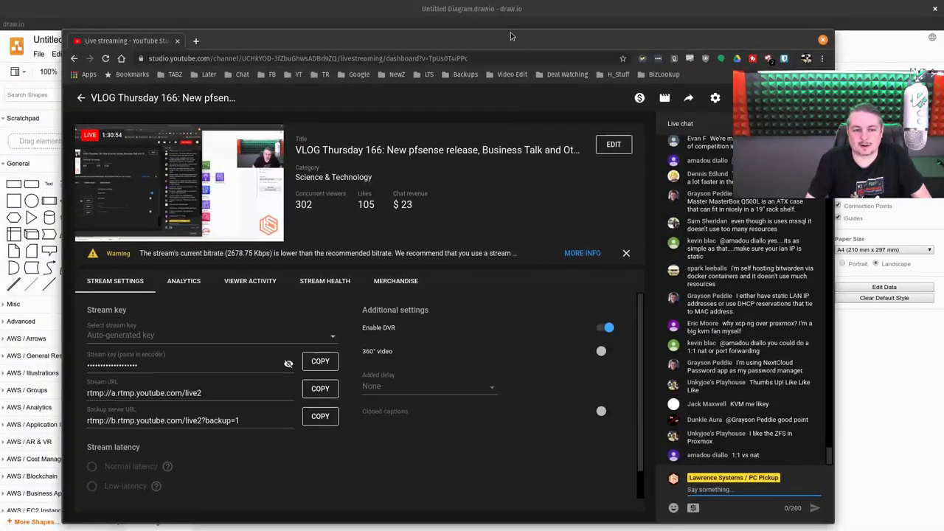
{"action": "double_click", "coordinate": [512, 36]}
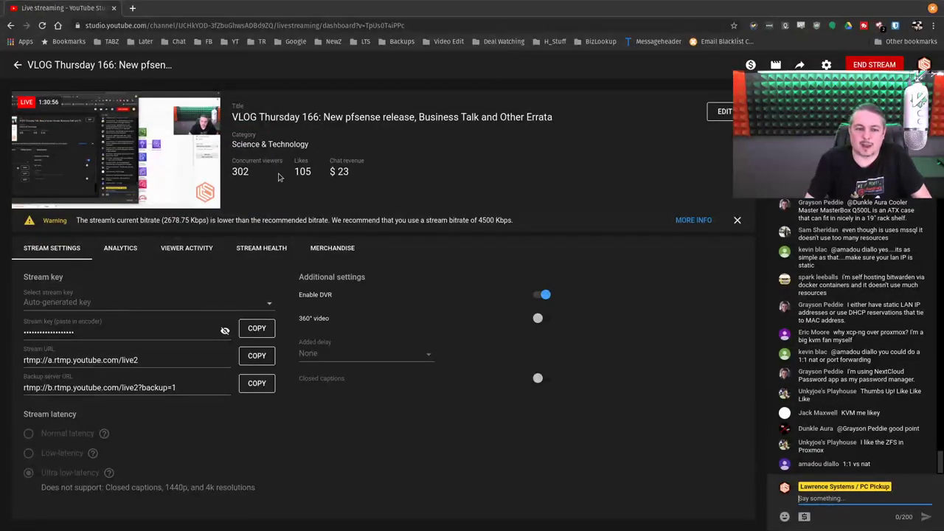
Step: Select the Likes figure, then highlight the chat reply 'tomorrow @ 12pm Pacific time'
{"action": "triple_click", "coordinate": [302, 171]}
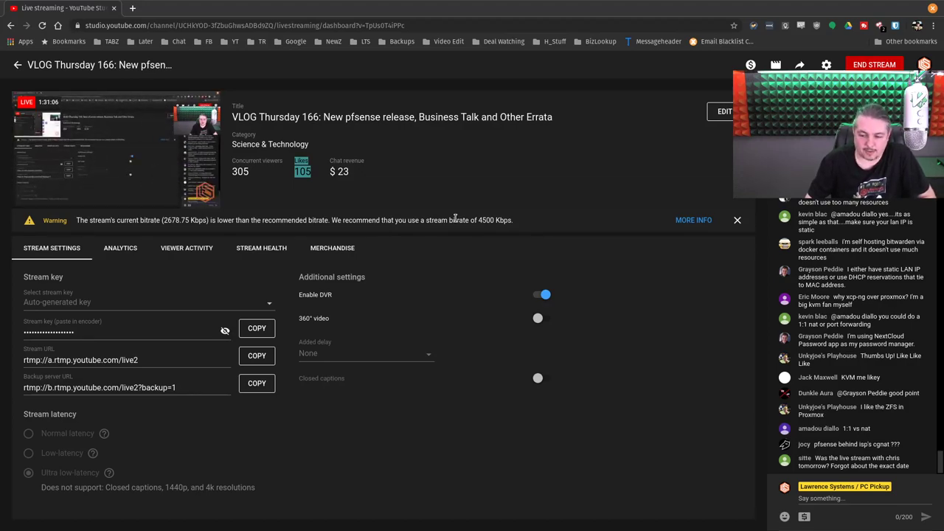
{"action": "left_click", "coordinate": [824, 498]}
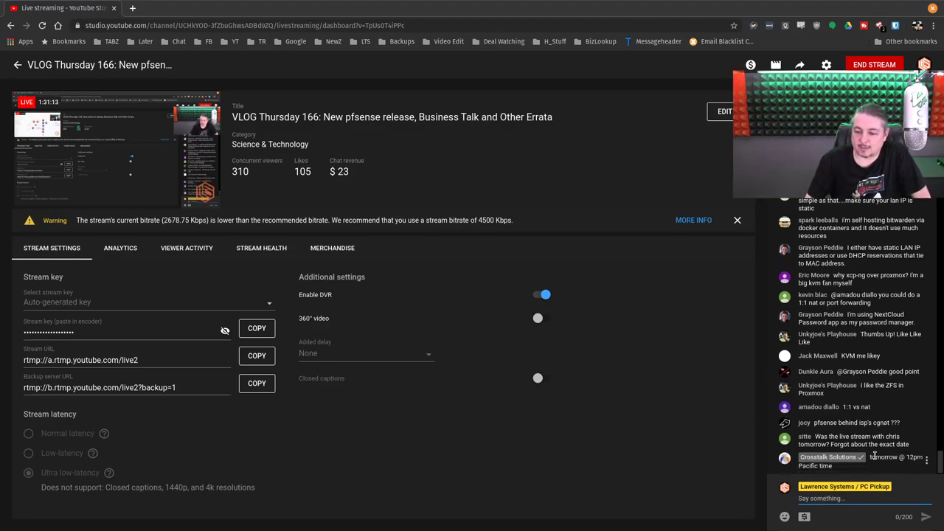
{"action": "left_click_drag", "start_coordinate": [869, 458], "coordinate": [915, 471]}
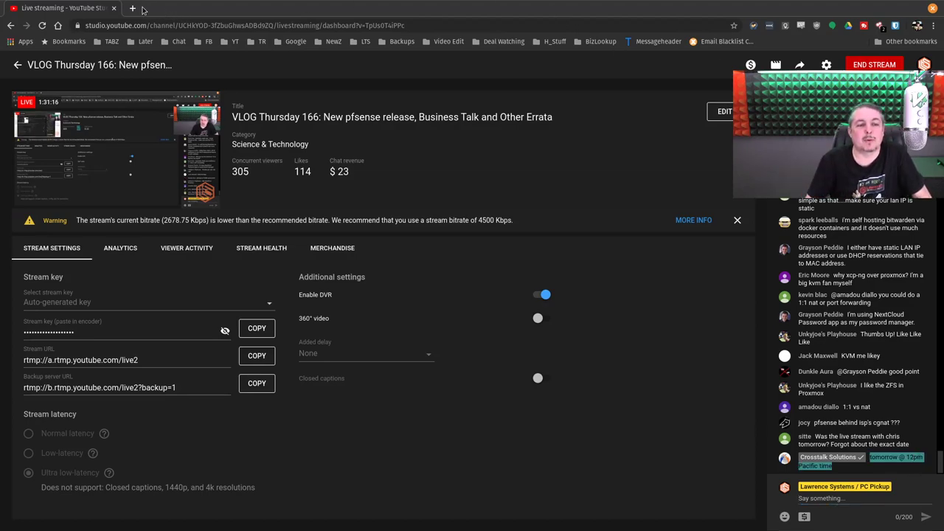
Step: Open Twitter in a new tab and reach the Crosstalk Solutions profile via a 'cross' search
{"action": "left_click", "coordinate": [134, 8]}
{"action": "type", "text": "twitter.com"}
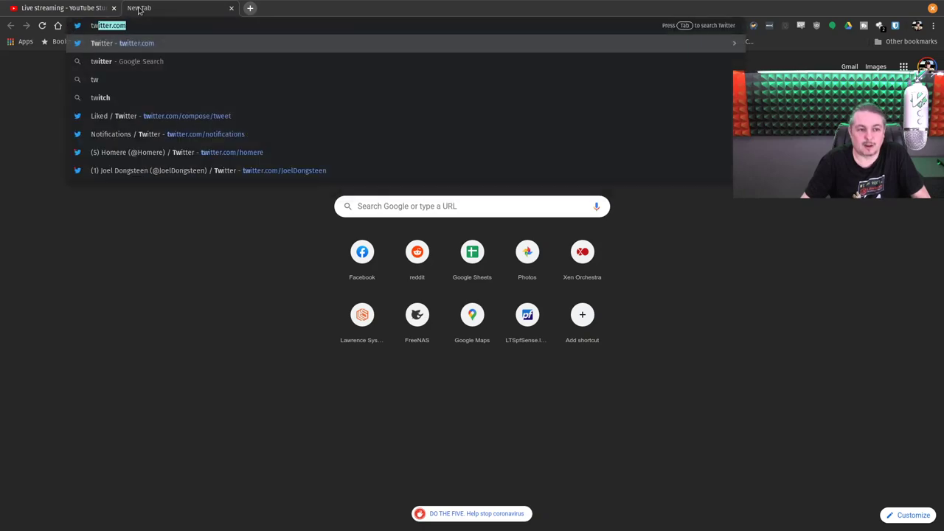
{"action": "key", "text": "Return"}
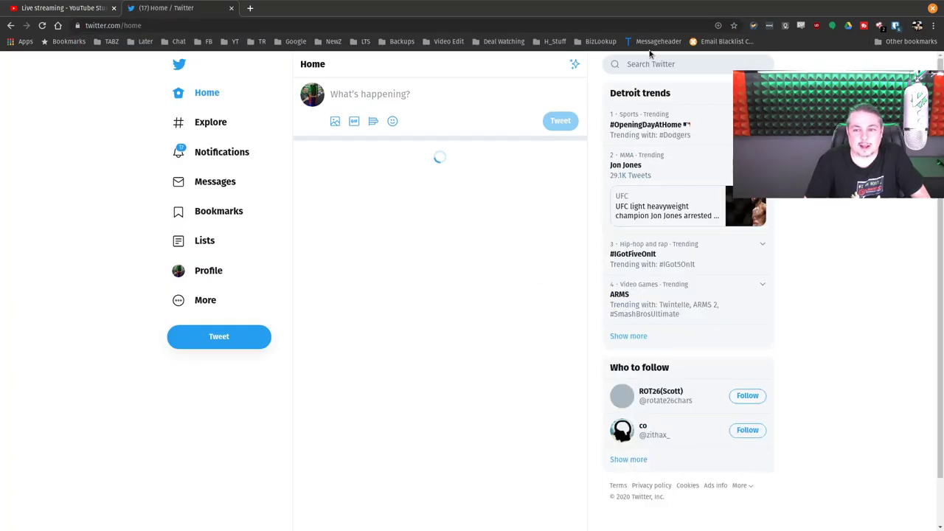
{"action": "type", "text": "cro"}
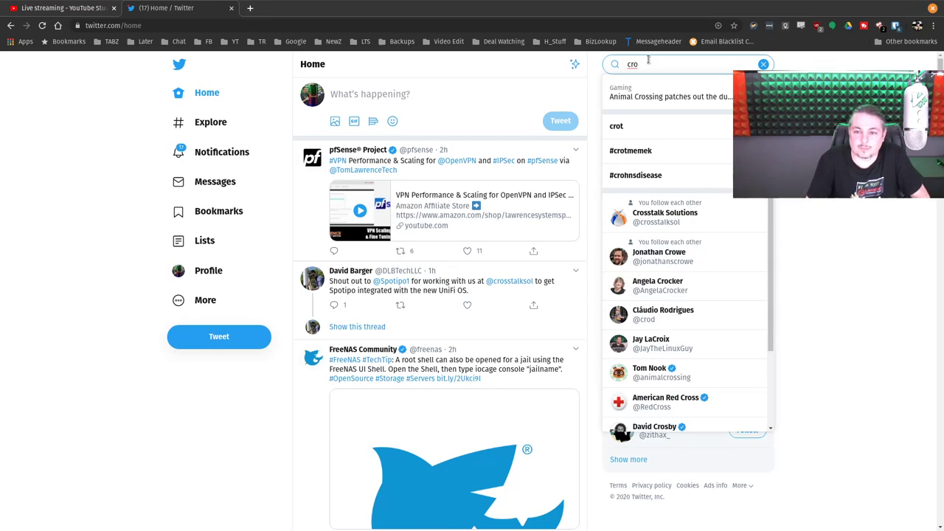
{"action": "type", "text": "ss"}
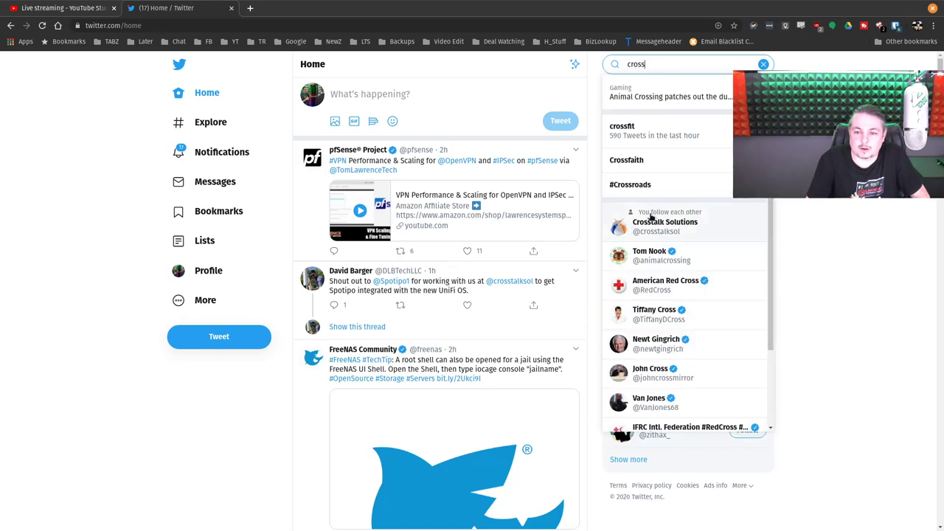
{"action": "left_click", "coordinate": [652, 220]}
Step: Open the March 27th 12pm Pacific live-stream tweet, read its replies, then return to YouTube Studio
{"action": "scroll", "coordinate": [500, 229], "scroll_direction": "down", "scroll_amount": 2}
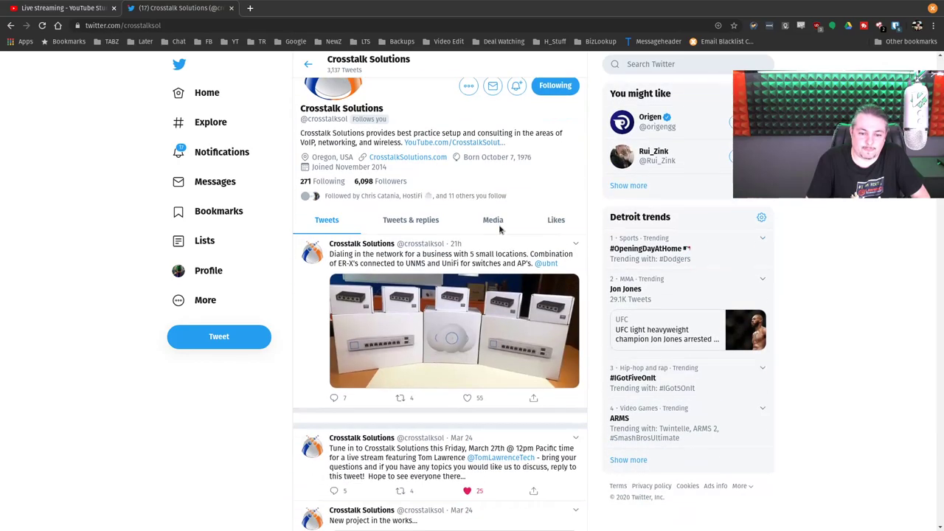
{"action": "scroll", "coordinate": [499, 230], "scroll_direction": "down", "scroll_amount": 3}
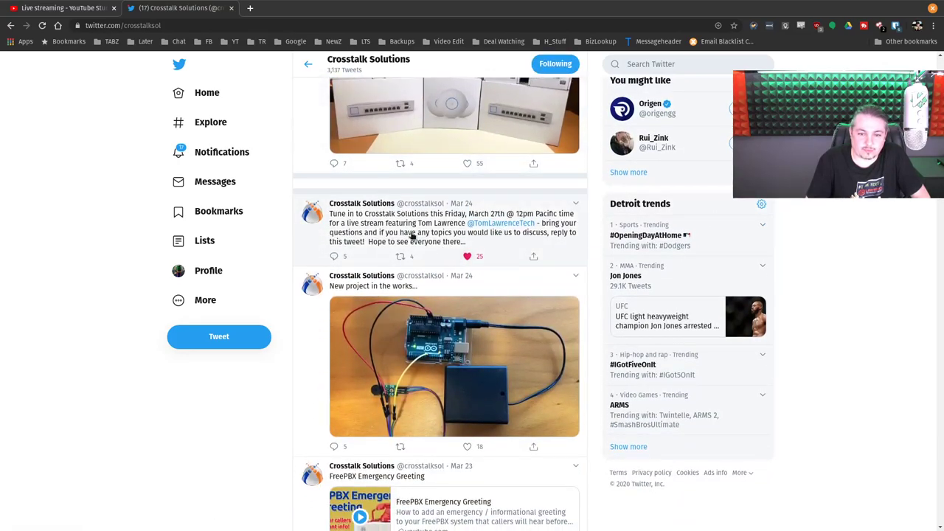
{"action": "left_click", "coordinate": [412, 235]}
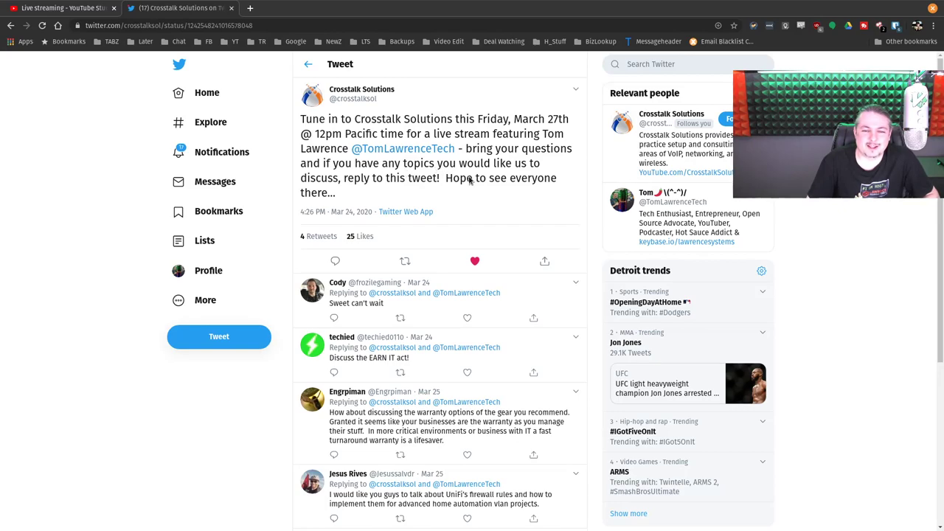
{"action": "scroll", "coordinate": [482, 197], "scroll_direction": "down", "scroll_amount": 2}
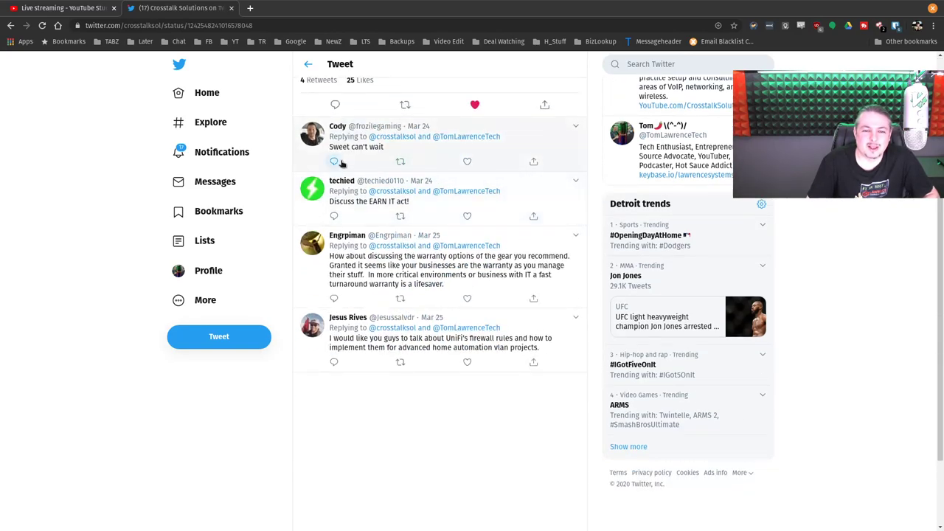
{"action": "scroll", "coordinate": [391, 162], "scroll_direction": "down", "scroll_amount": 1}
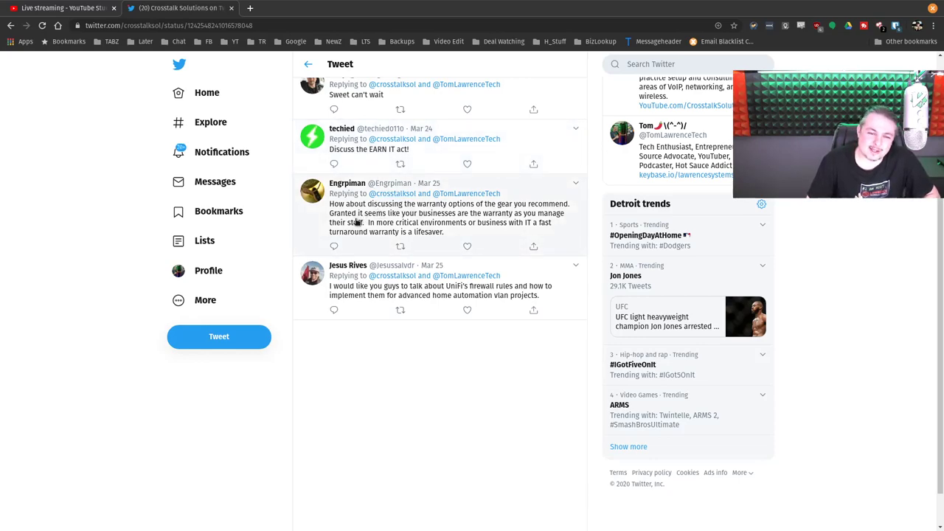
{"action": "scroll", "coordinate": [356, 221], "scroll_direction": "down", "scroll_amount": 1}
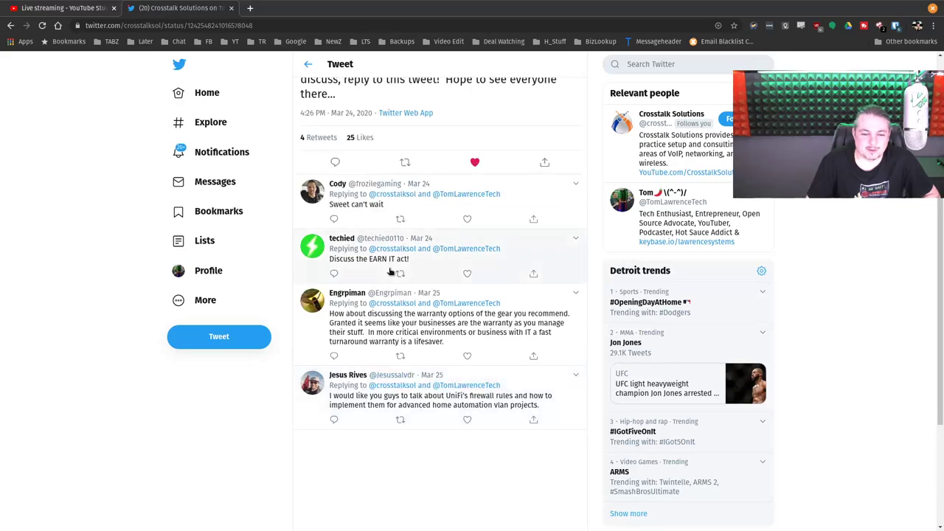
{"action": "left_click", "coordinate": [46, 7]}
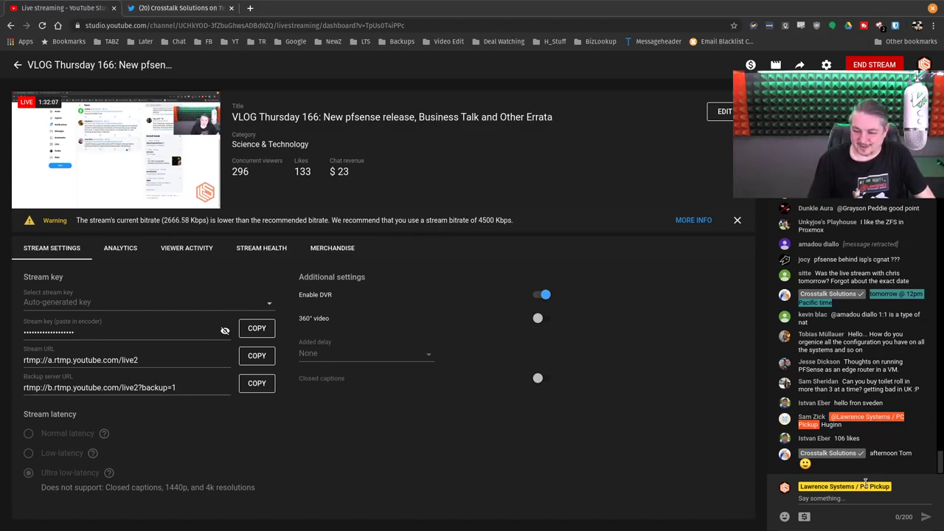
Step: Focus the live chat box, then switch back to the Crosstalk Solutions tweet tab
{"action": "left_click", "coordinate": [846, 502]}
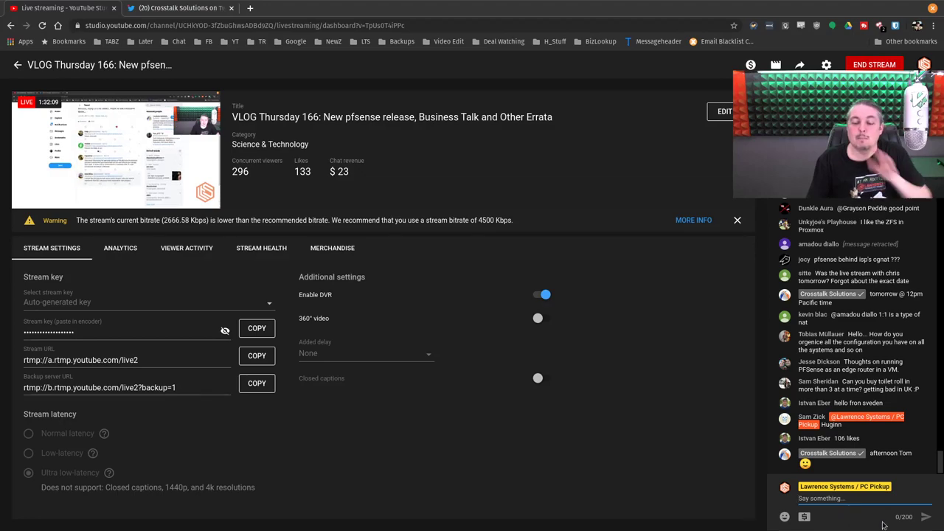
{"action": "left_click", "coordinate": [203, 8]}
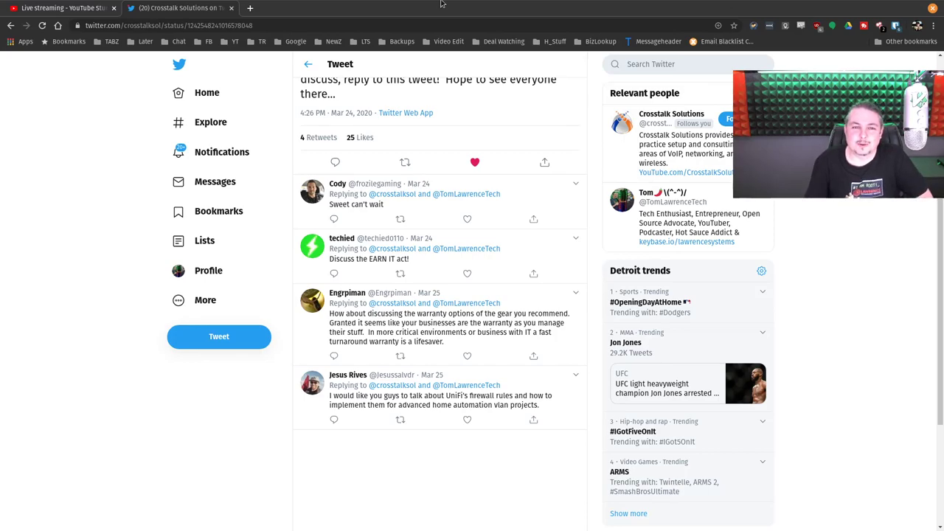
Step: Google 'pacific time' in a new tab (1:08 PM, March 26, 2020), then return to YouTube Studio
{"action": "left_click", "coordinate": [250, 8]}
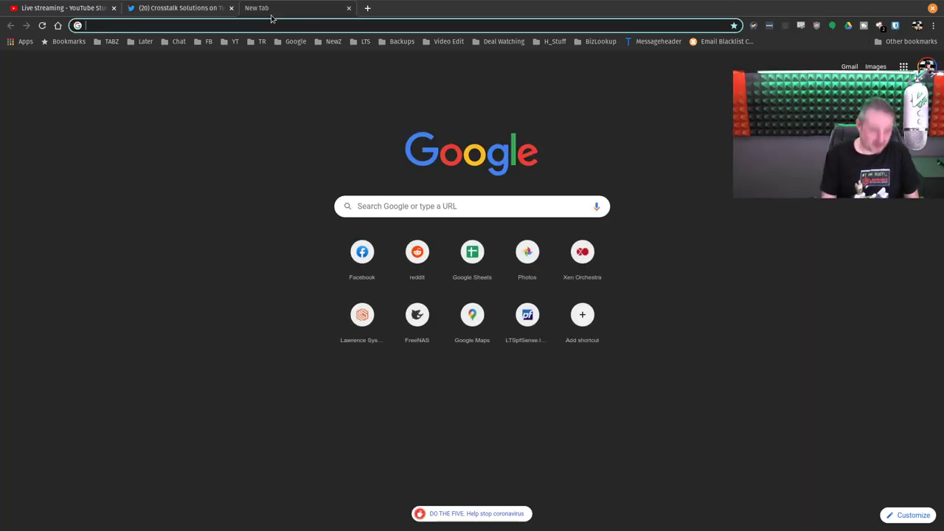
{"action": "type", "text": "pac"}
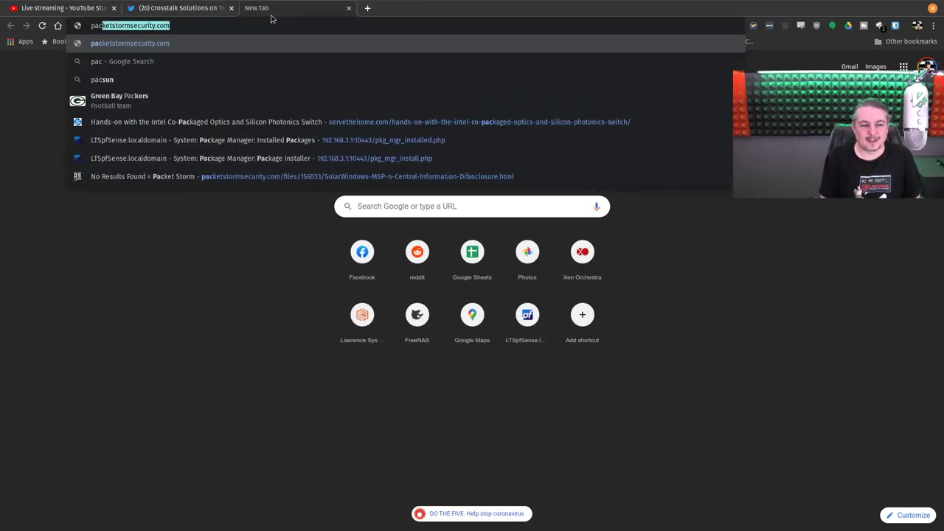
{"action": "type", "text": "ifi"}
{"action": "key", "text": "Down"}
{"action": "key", "text": "Return"}
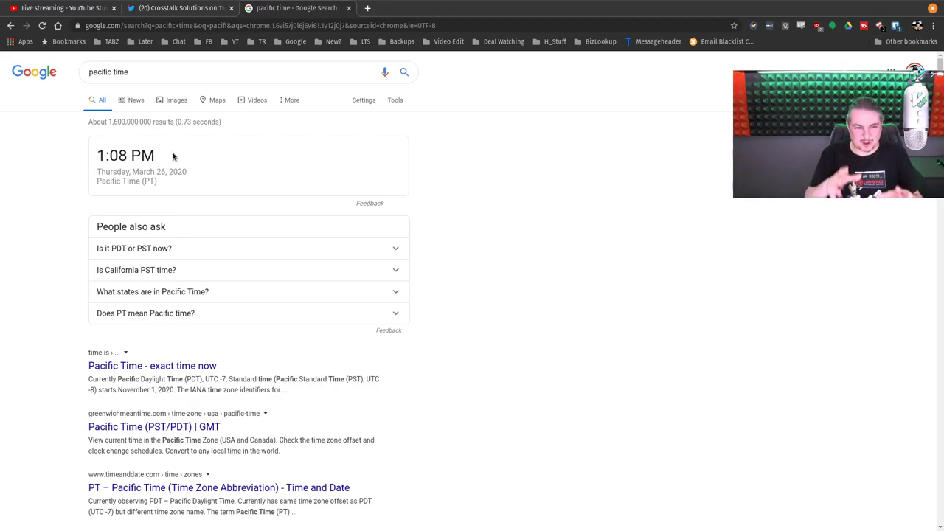
{"action": "left_click", "coordinate": [62, 8]}
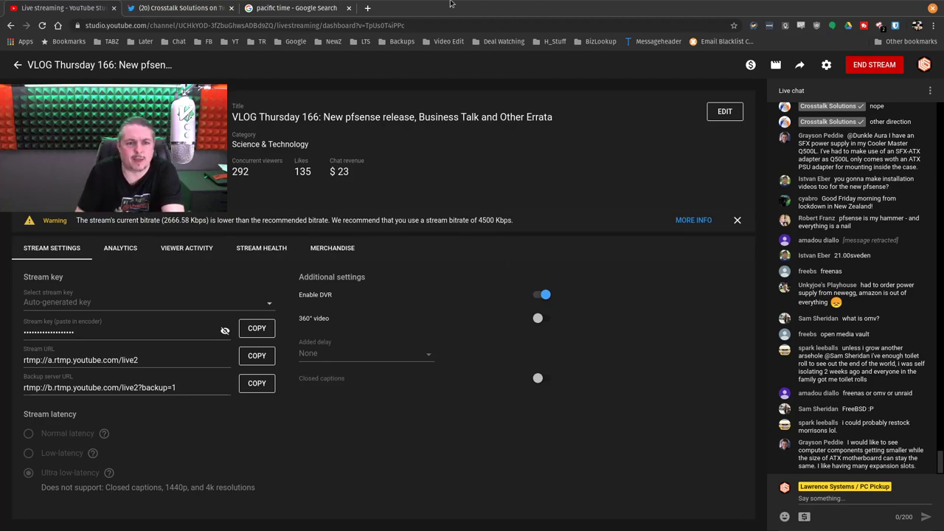
Step: Close the Pacific time tab and search 'level1 tech freenas vs undraid' in a fresh tab
{"action": "left_click", "coordinate": [305, 6]}
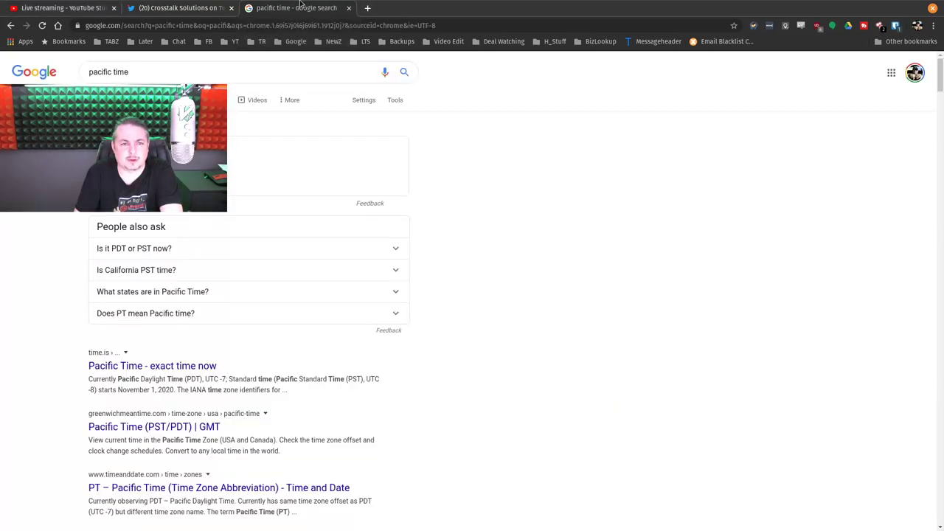
{"action": "key", "text": "ctrl+w"}
{"action": "key", "text": "ctrl+t"}
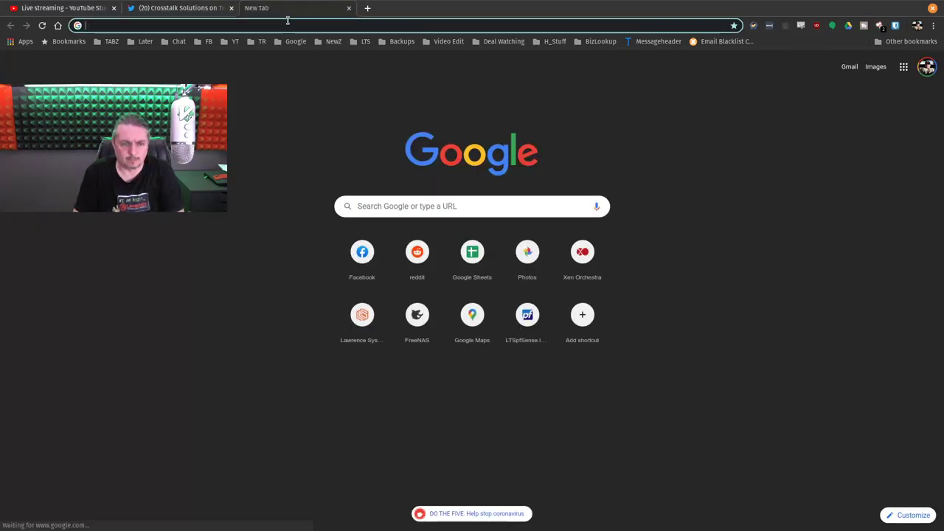
{"action": "type", "text": "leve"}
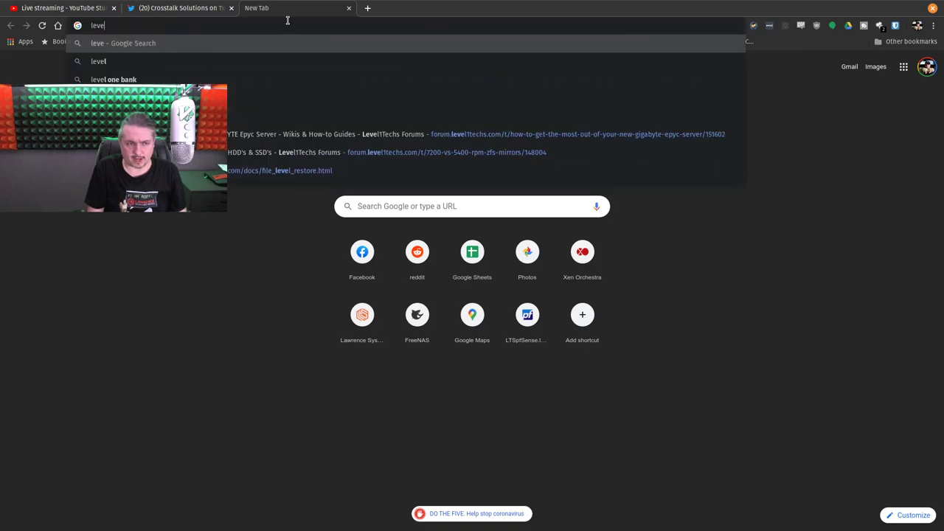
{"action": "type", "text": "l1 tech"}
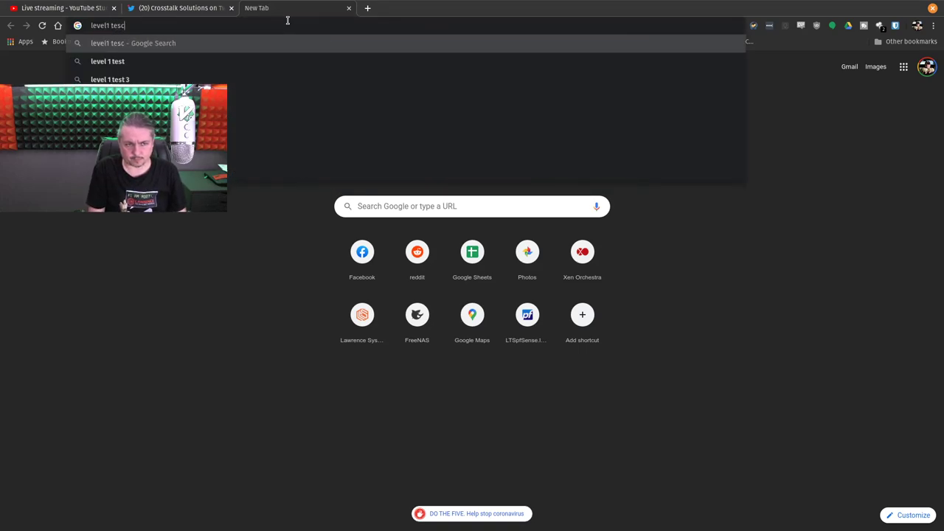
{"action": "type", "text": " freenasv"}
{"action": "key", "text": "BackSpace"}
{"action": "type", "text": "vs undra"}
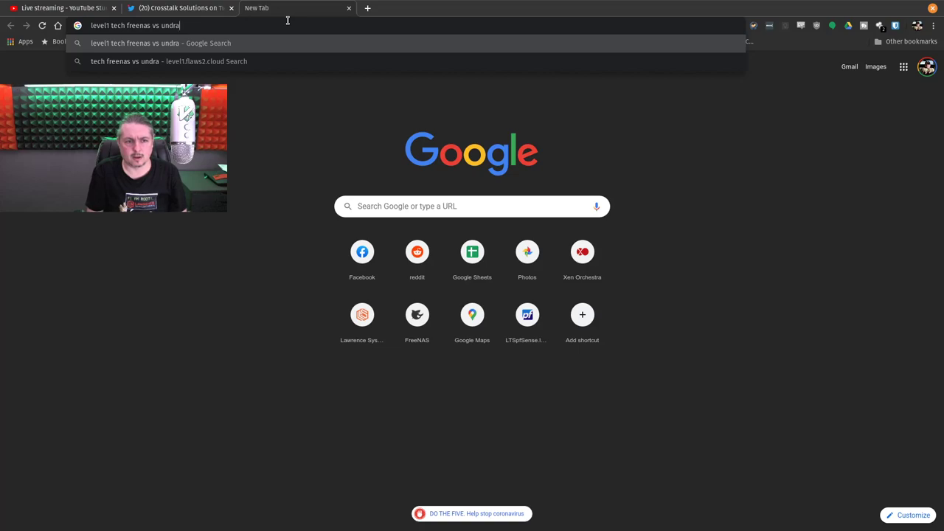
{"action": "type", "text": "id"}
{"action": "key", "text": "Return"}
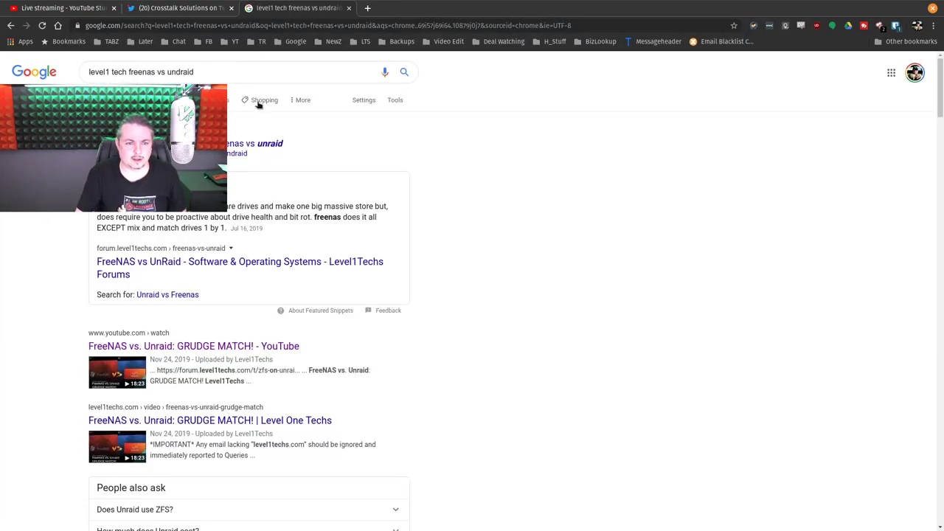
Step: Open the Level1Techs 'FreeNAS vs. Unraid: GRUDGE MATCH!' video, highlight its title, then return to the stream chat
{"action": "left_click", "coordinate": [171, 345]}
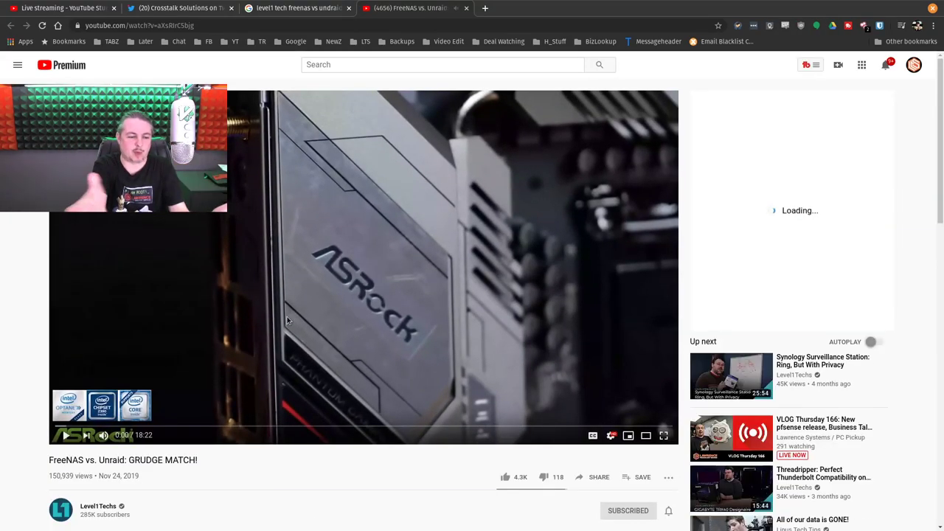
{"action": "scroll", "coordinate": [287, 316], "scroll_direction": "down", "scroll_amount": 2}
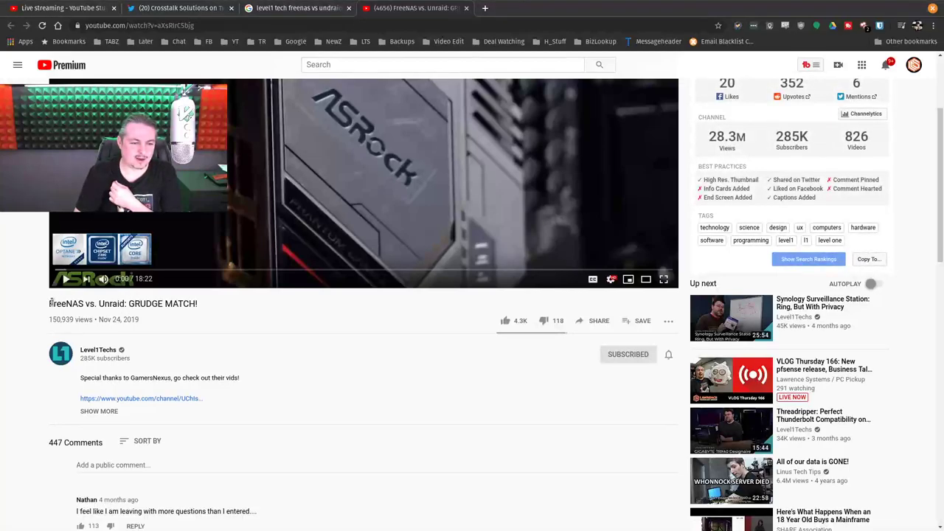
{"action": "left_click_drag", "start_coordinate": [50, 303], "coordinate": [199, 303]}
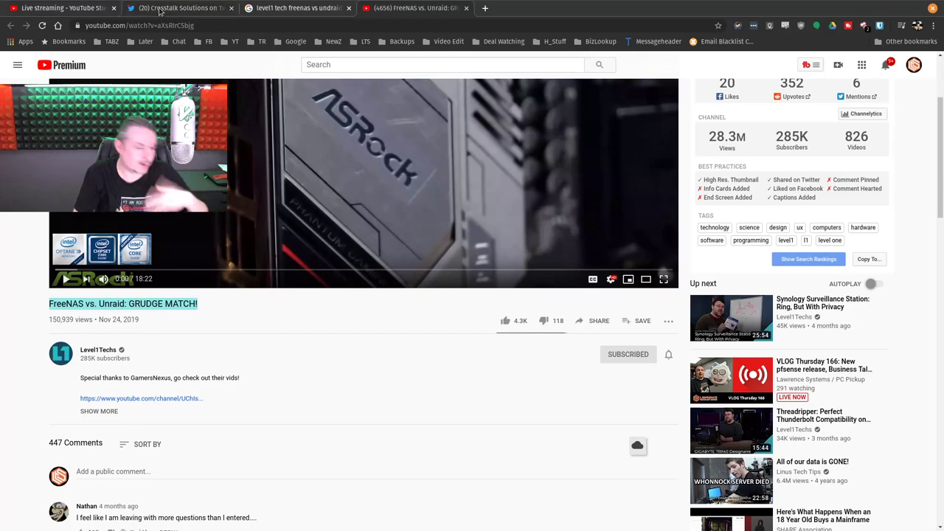
{"action": "left_click", "coordinate": [44, 9]}
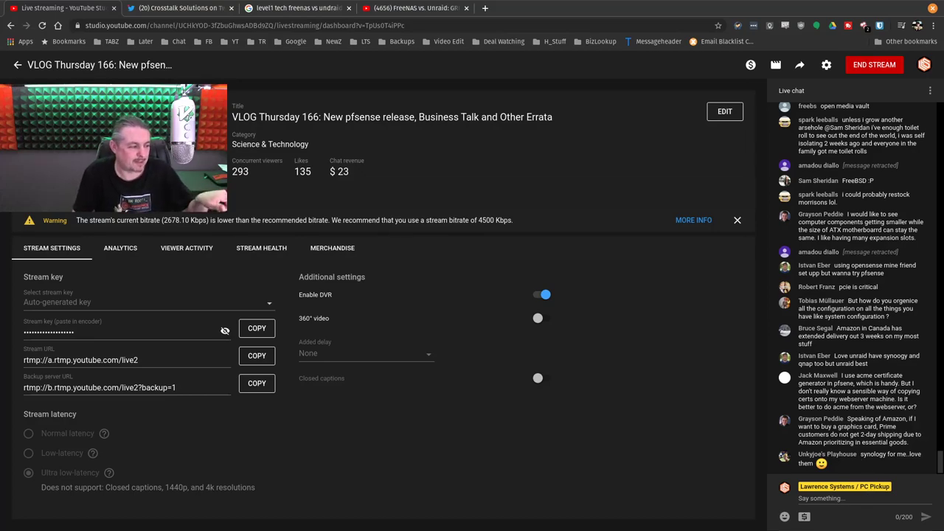
{"action": "left_click", "coordinate": [860, 496]}
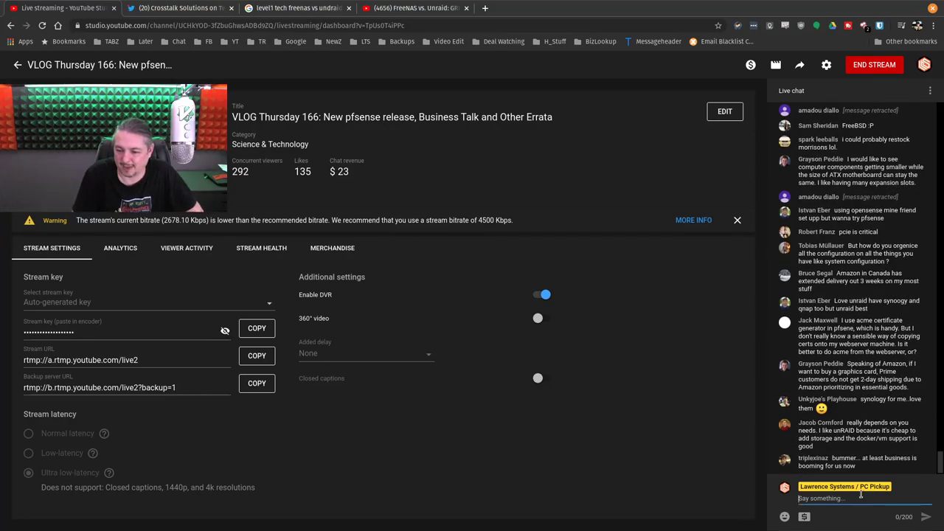